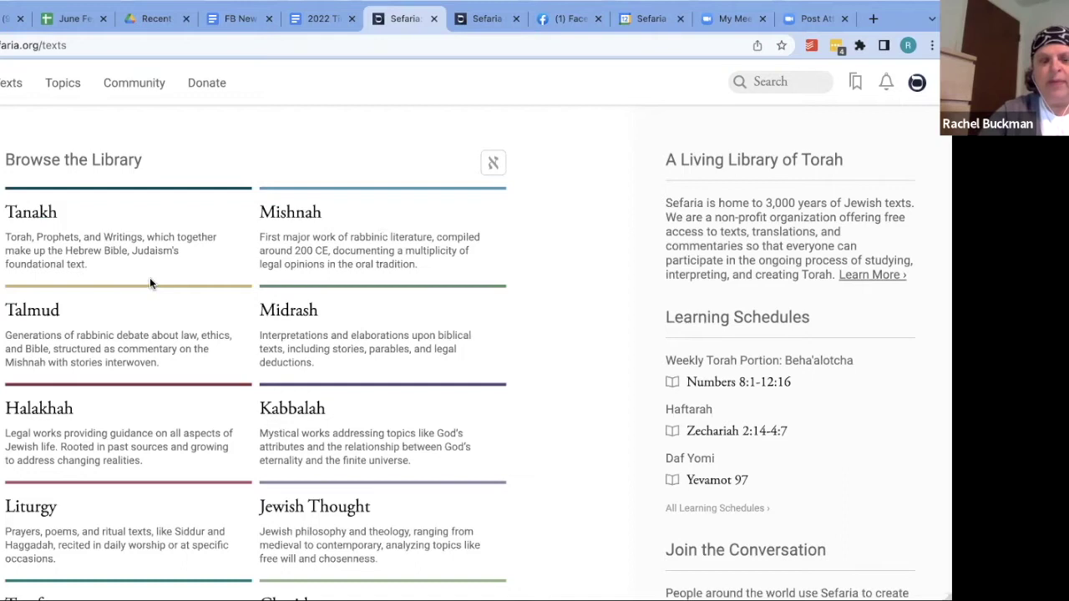
Open Mishnah Sheviit chapter 1 and switch the display to bilingual, Hebrew above English
{"action": "left_click", "coordinate": [286, 217]}
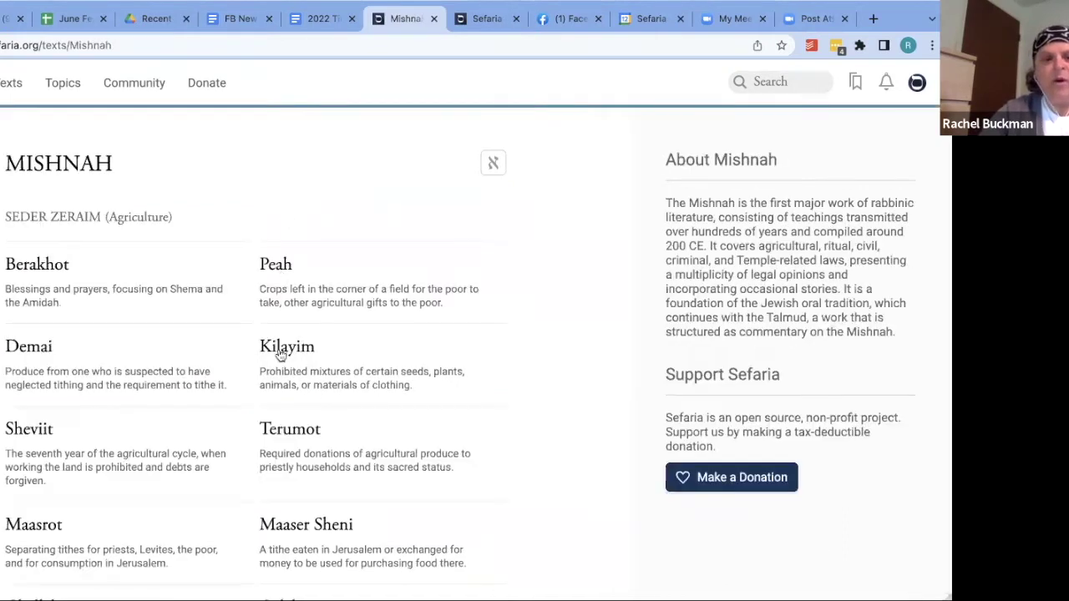
{"action": "left_click", "coordinate": [30, 430]}
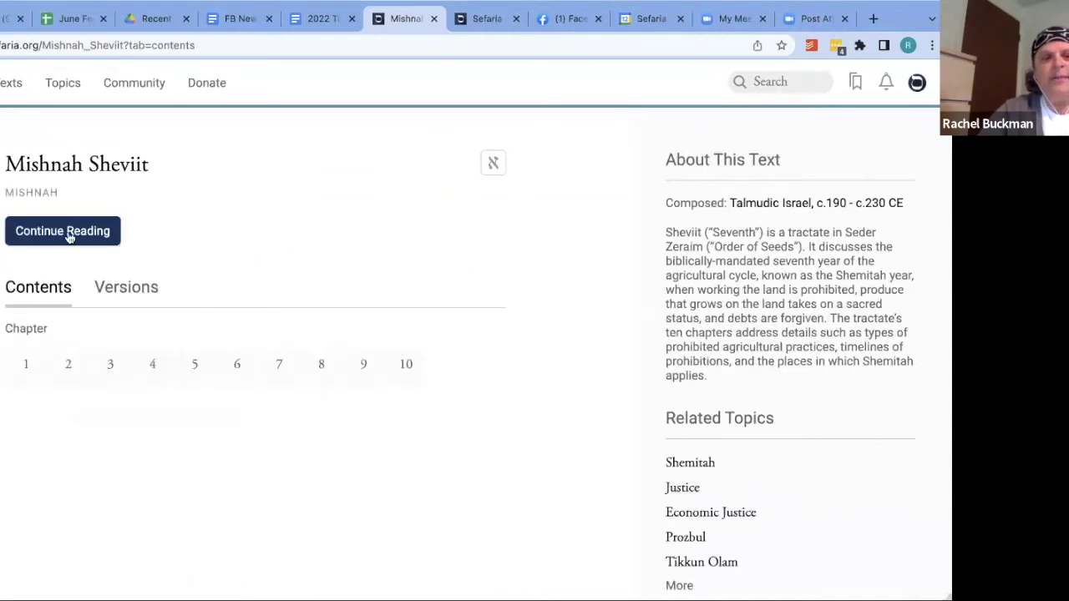
{"action": "left_click", "coordinate": [70, 238]}
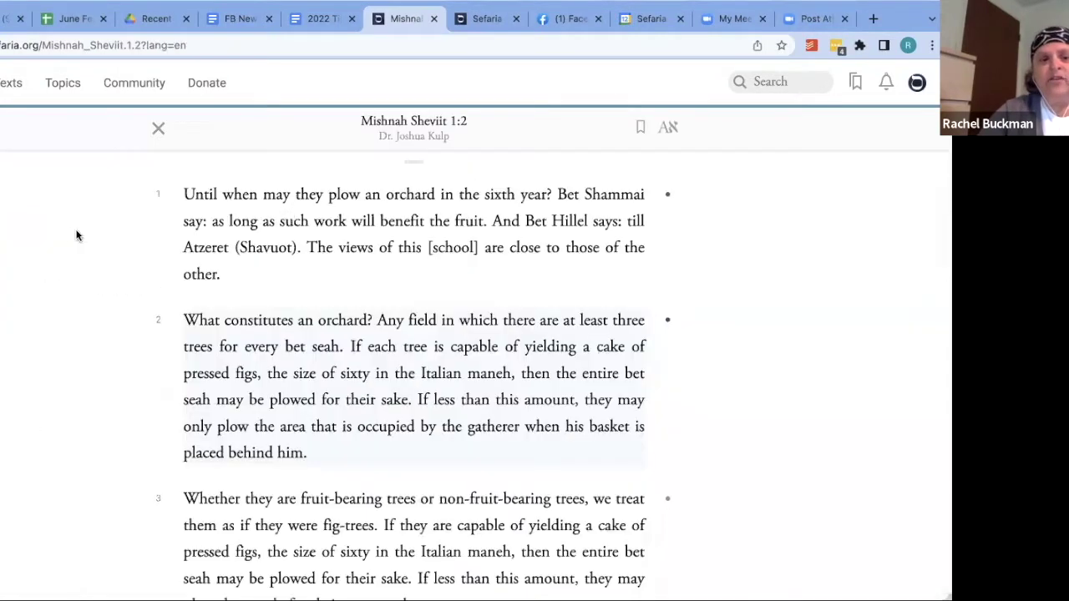
{"action": "left_click", "coordinate": [669, 128]}
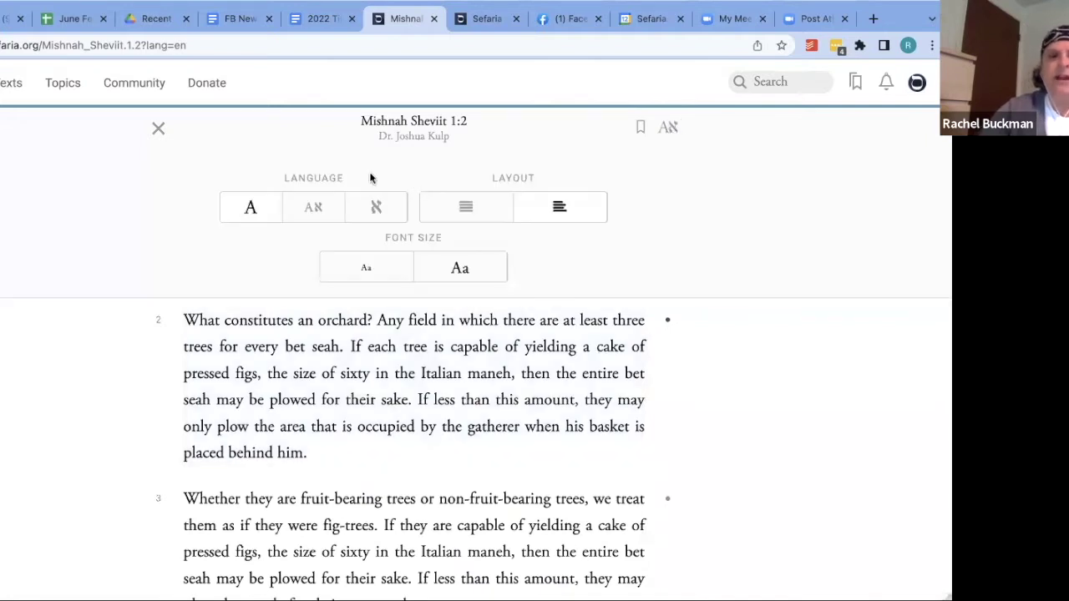
{"action": "left_click", "coordinate": [314, 207]}
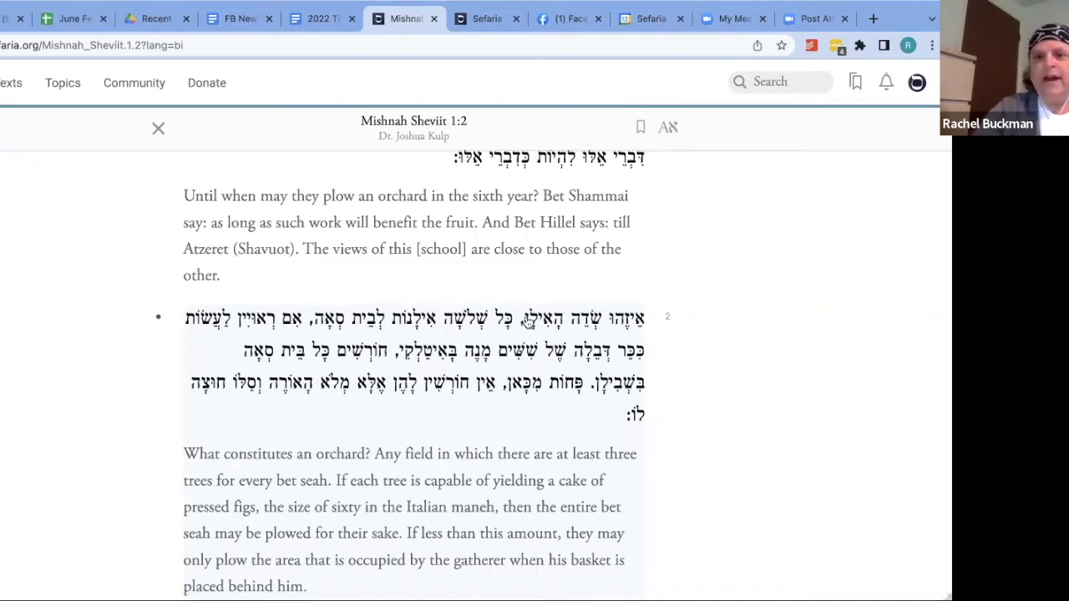
{"action": "scroll", "coordinate": [528, 323], "scroll_direction": "up", "scroll_amount": 2}
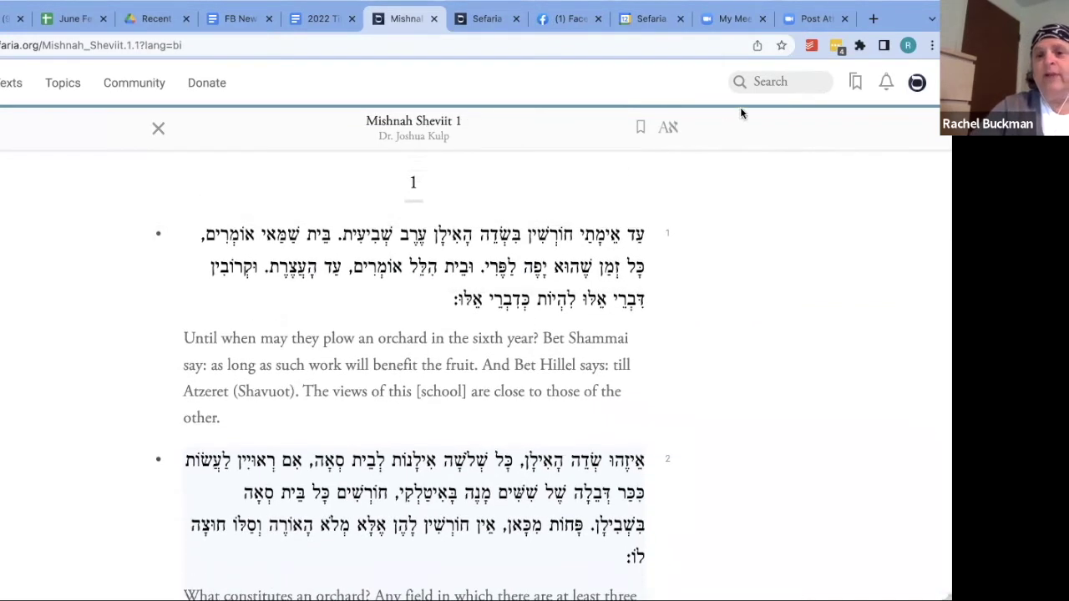
Search the library for 'Numbers 8:1' to jump to the start of Beha'alotcha
{"action": "left_click", "coordinate": [759, 82]}
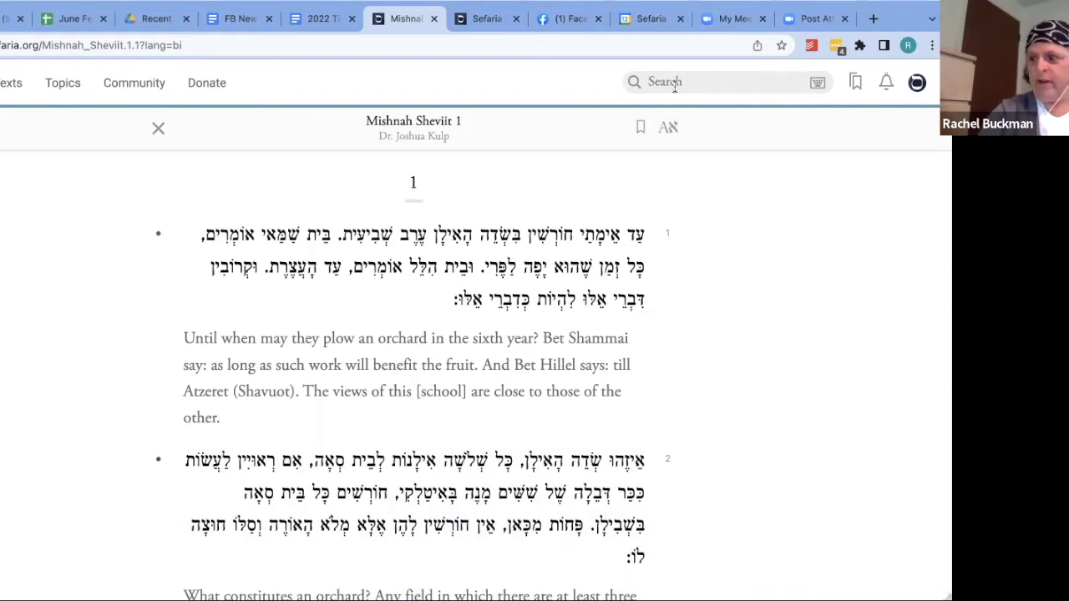
{"action": "type", "text": "N"}
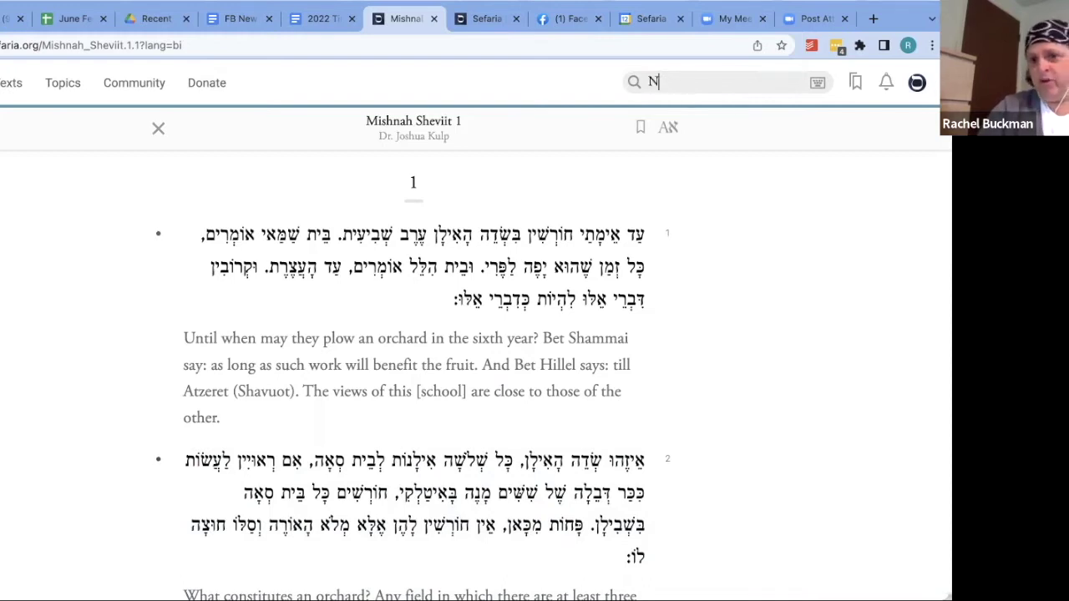
{"action": "type", "text": "umbers"}
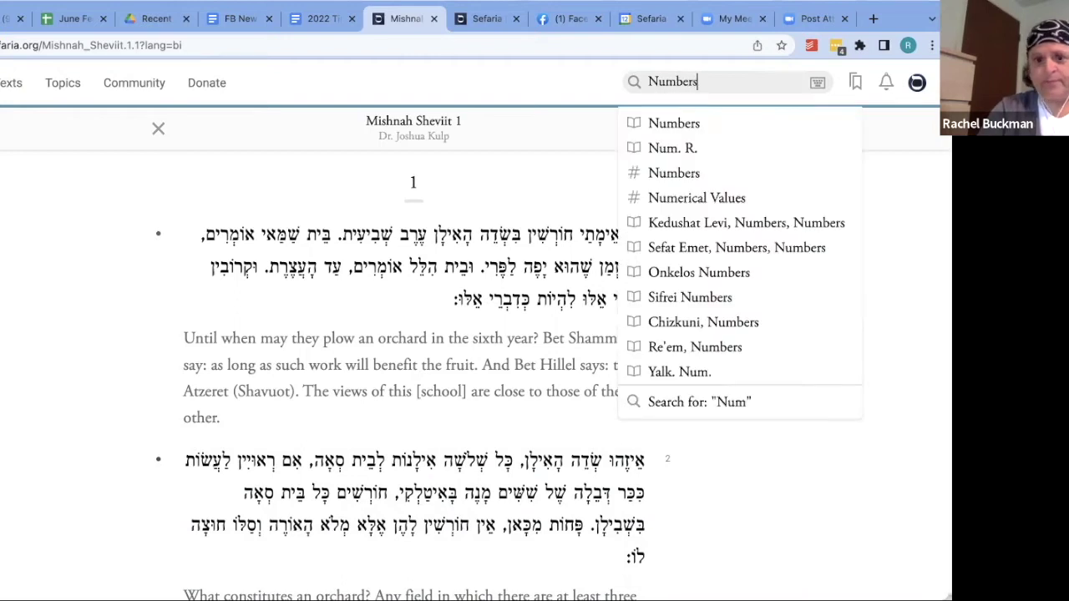
{"action": "type", "text": " 8:1"}
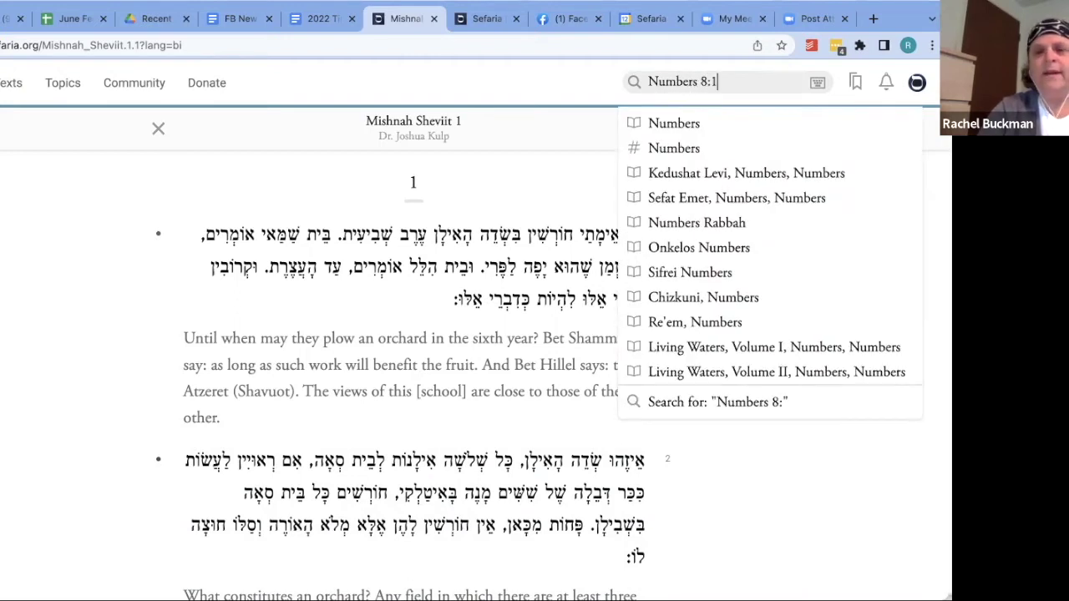
{"action": "key", "text": "Return"}
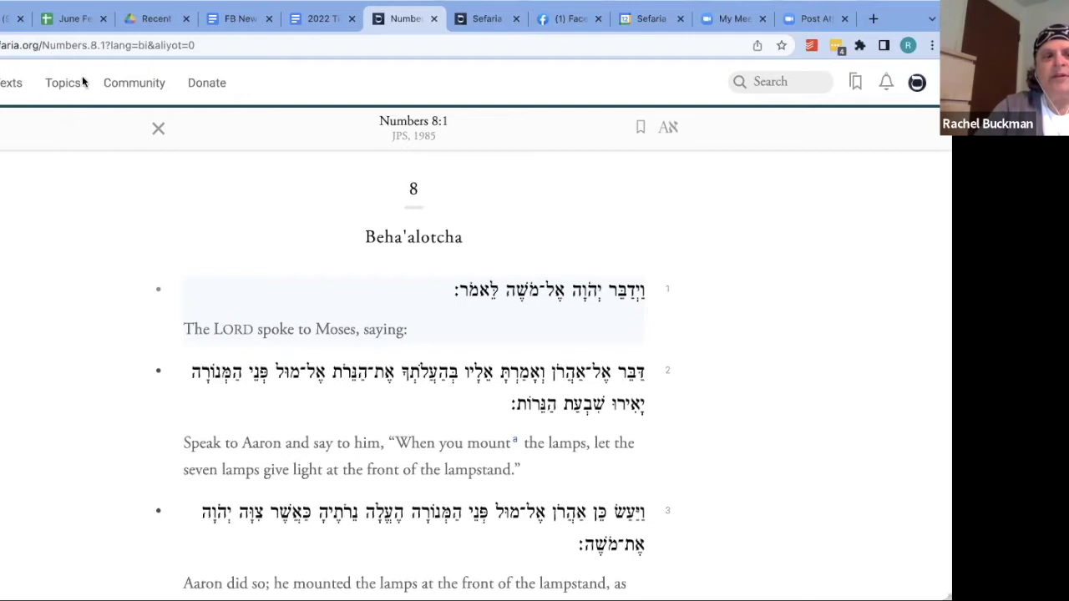
Search 'tish' and open the Tisha B'Av topic page from the suggestions
{"action": "left_click", "coordinate": [785, 85]}
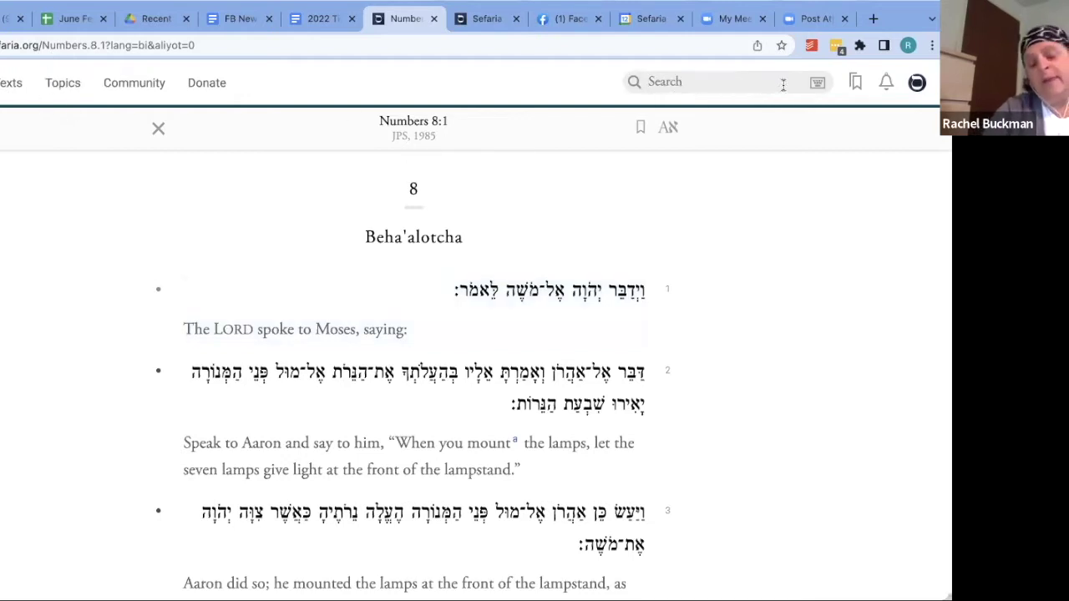
{"action": "type", "text": "tish"}
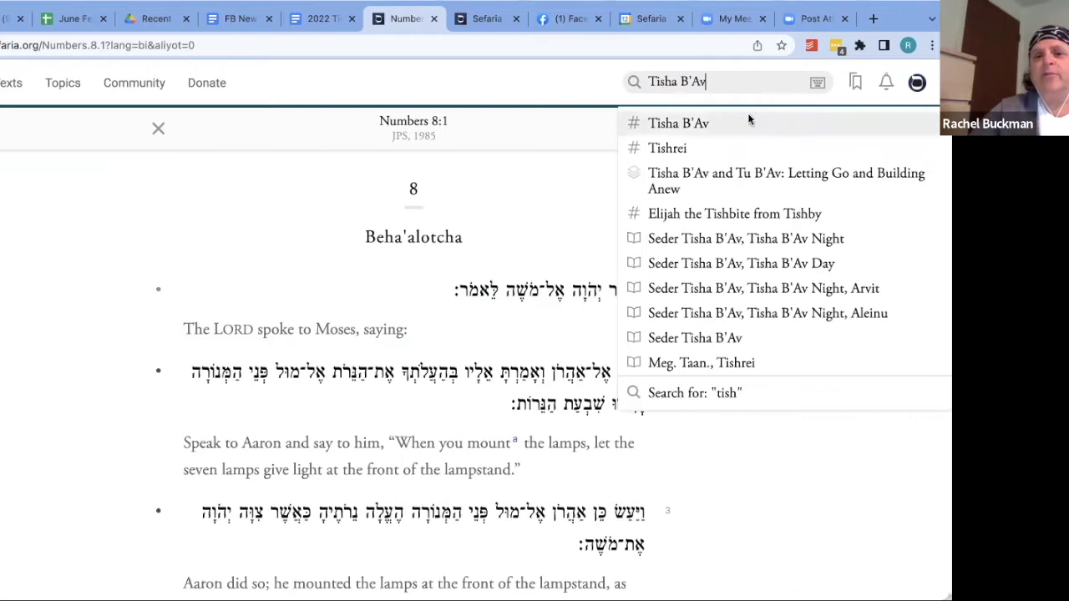
{"action": "left_click", "coordinate": [688, 125]}
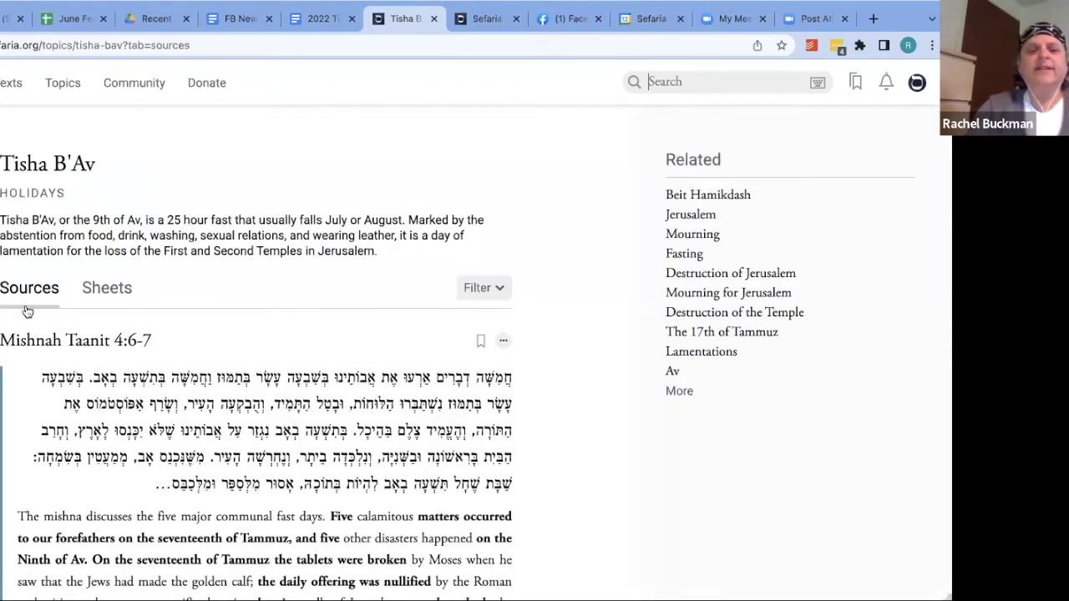
{"action": "scroll", "coordinate": [84, 234], "scroll_direction": "down", "scroll_amount": 1}
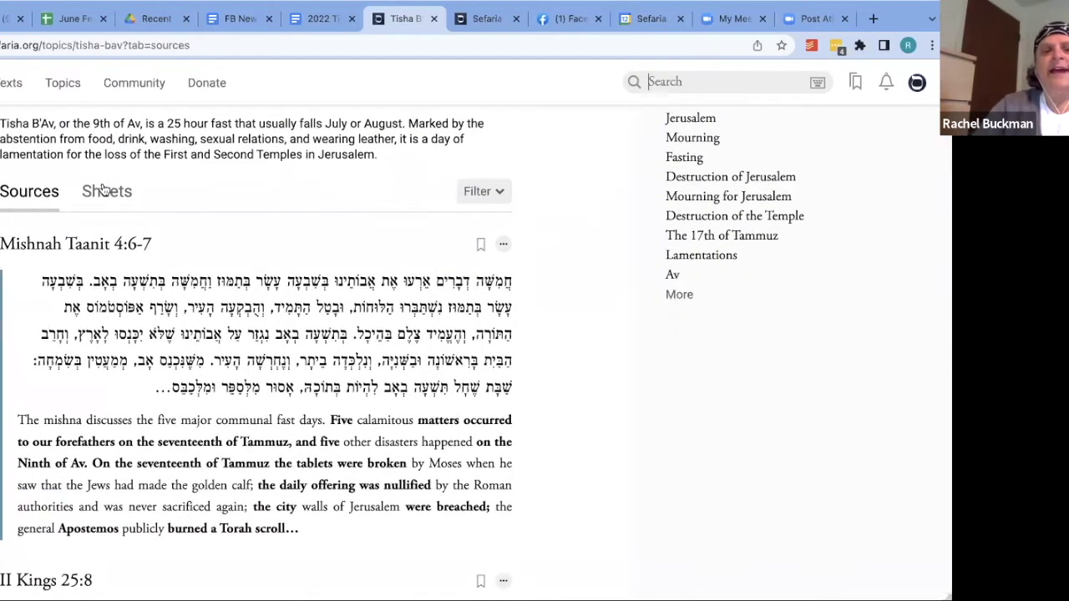
Look over the Tisha B'Av source sheets, then go back to its Sources list
{"action": "left_click", "coordinate": [102, 189]}
{"action": "scroll", "coordinate": [107, 341], "scroll_direction": "down", "scroll_amount": 1}
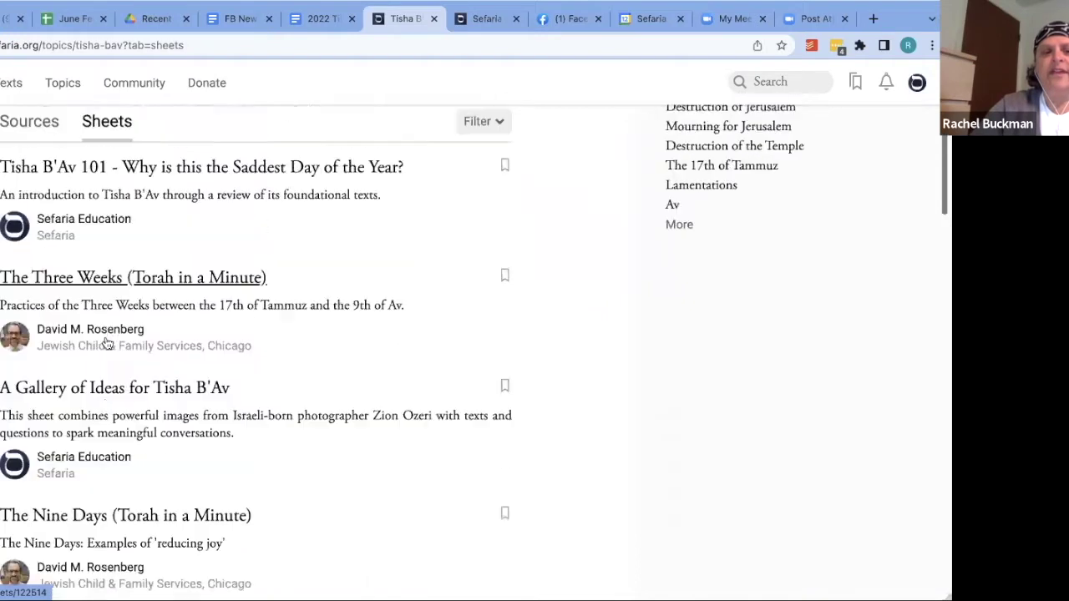
{"action": "scroll", "coordinate": [107, 342], "scroll_direction": "up", "scroll_amount": 2}
{"action": "left_click", "coordinate": [37, 290]}
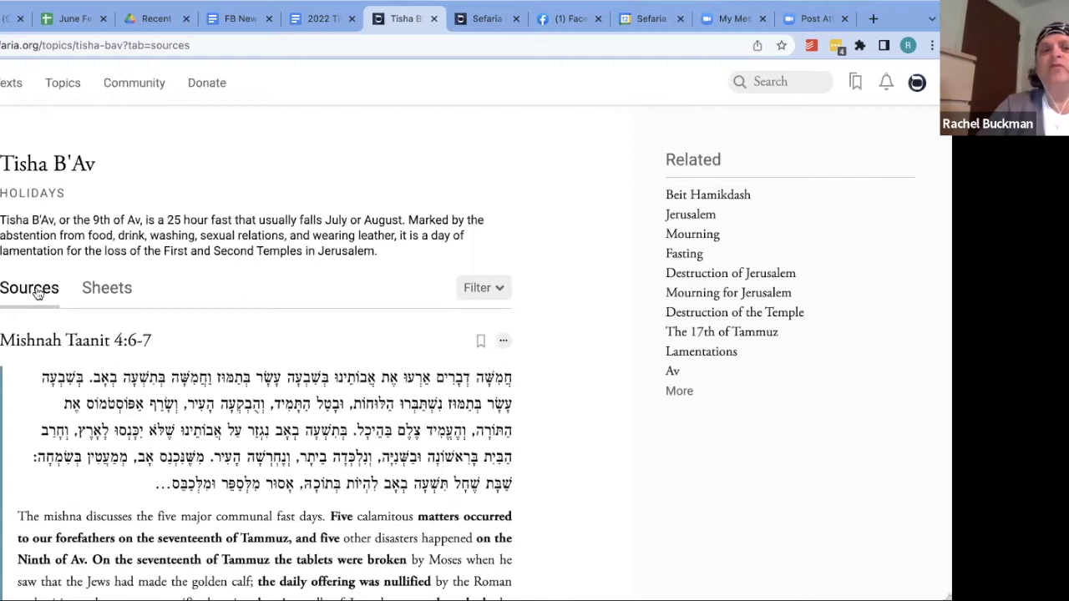
{"action": "scroll", "coordinate": [36, 291], "scroll_direction": "down", "scroll_amount": 3}
{"action": "scroll", "coordinate": [257, 350], "scroll_direction": "down", "scroll_amount": 5}
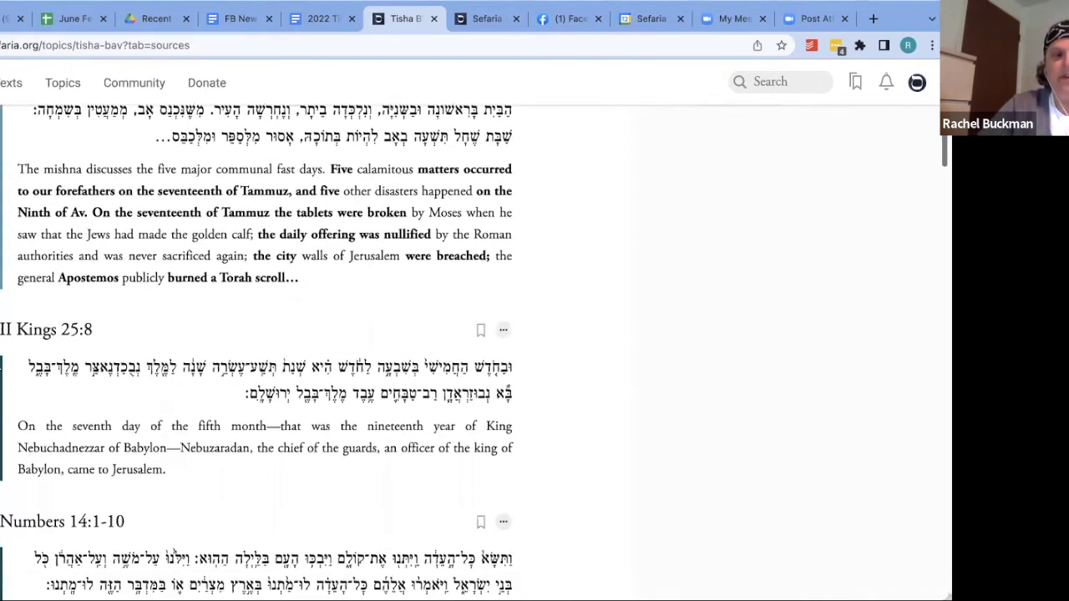
{"action": "scroll", "coordinate": [257, 350], "scroll_direction": "up", "scroll_amount": 8}
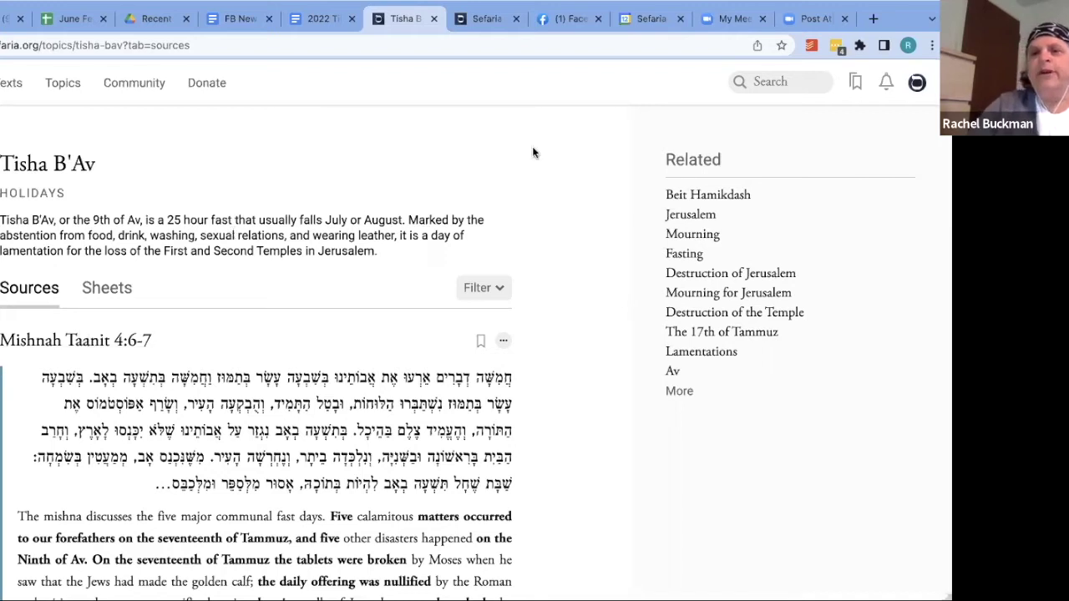
Run a full search for "tisha b'av" and browse its 405 results
{"action": "left_click", "coordinate": [762, 84]}
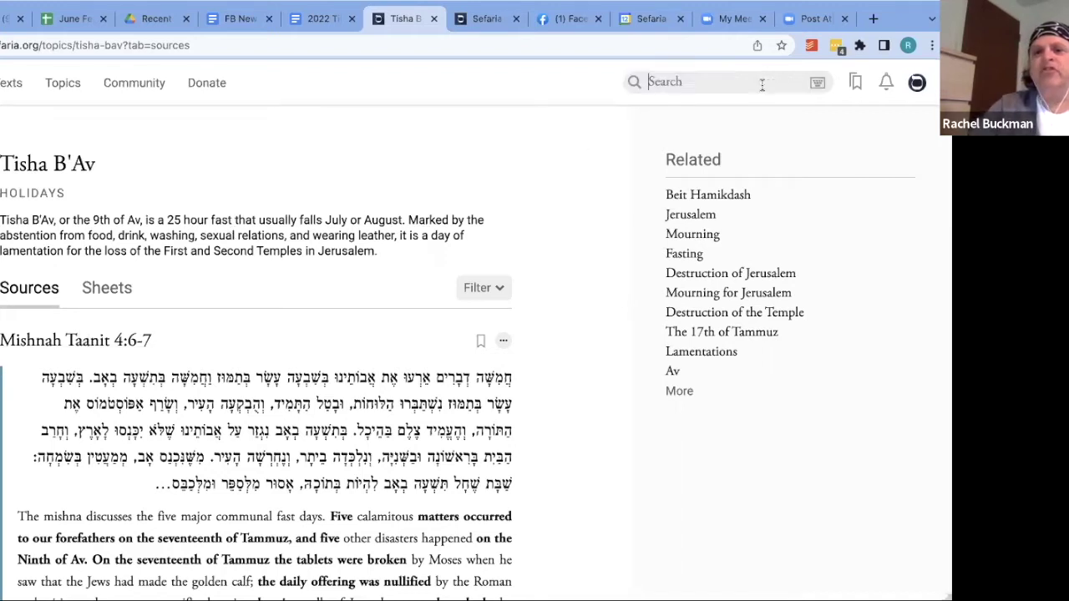
{"action": "type", "text": "tish"}
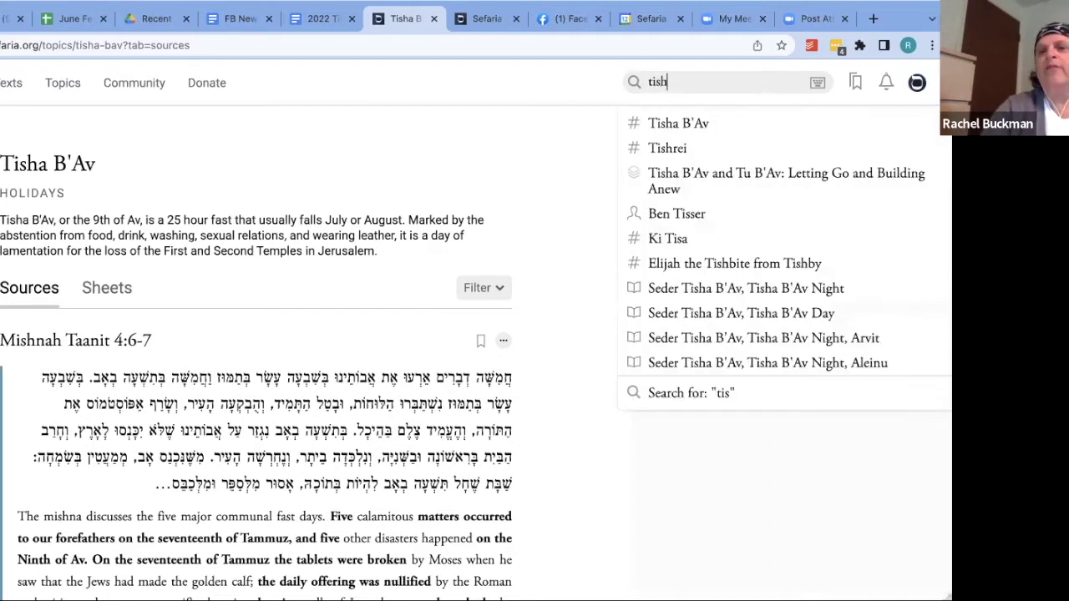
{"action": "type", "text": "a "}
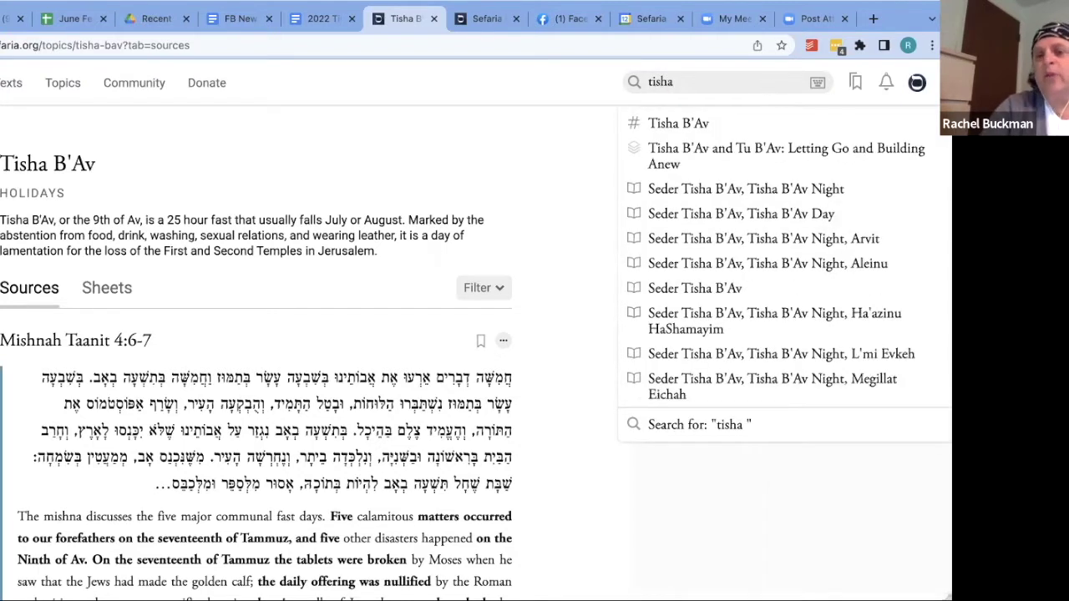
{"action": "type", "text": "b"}
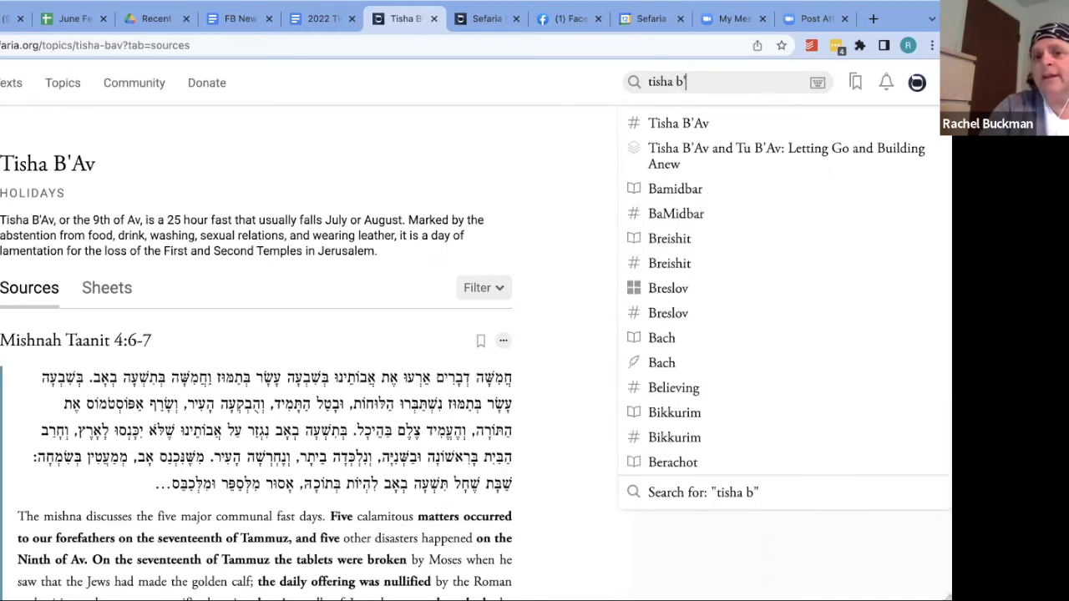
{"action": "type", "text": "'av"}
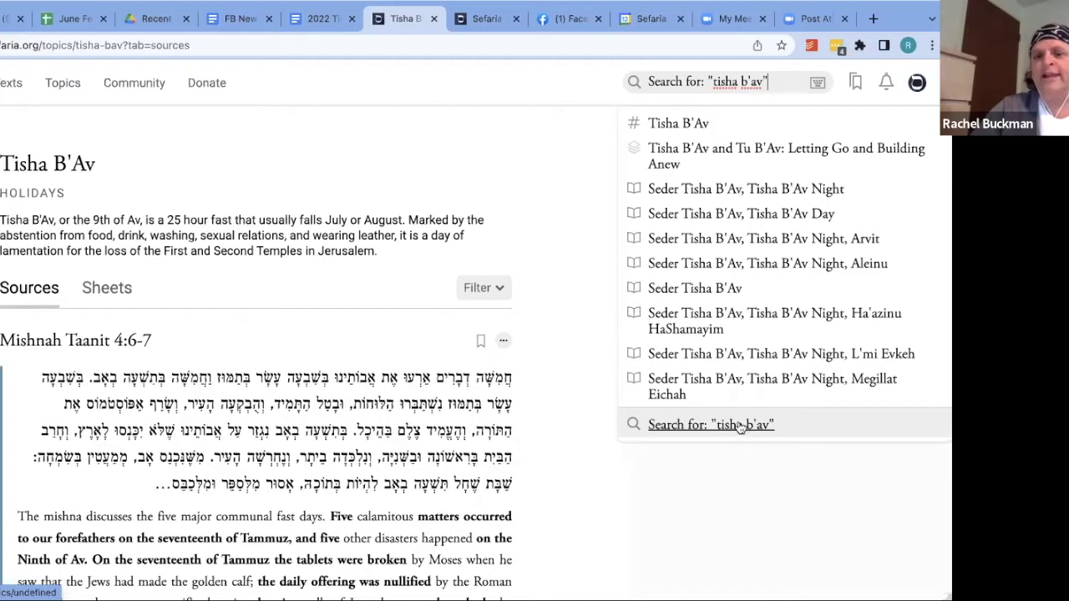
{"action": "left_click", "coordinate": [740, 427]}
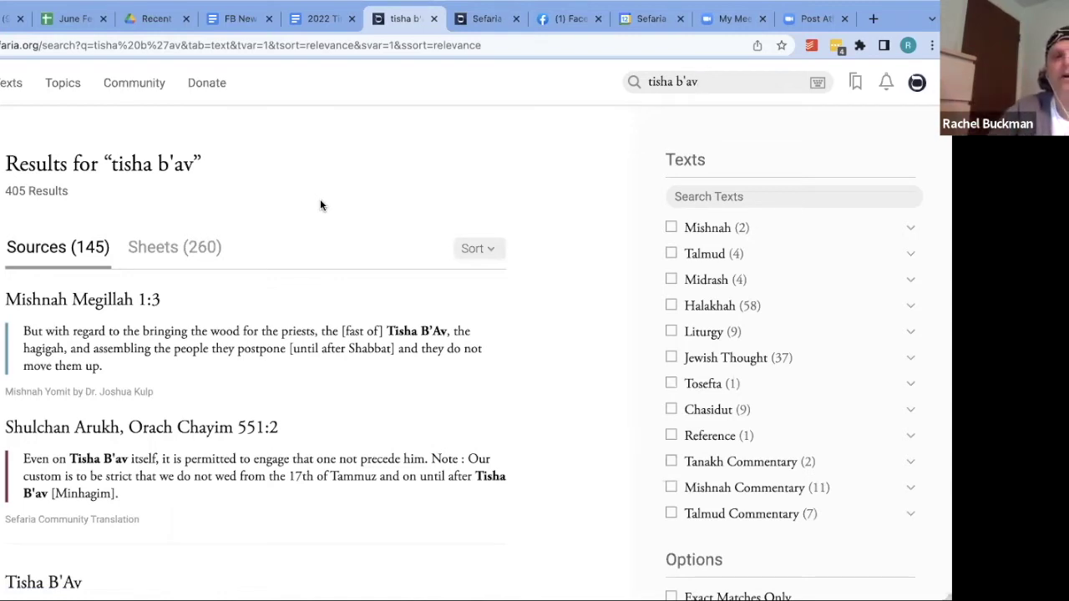
{"action": "scroll", "coordinate": [262, 354], "scroll_direction": "down", "scroll_amount": 1}
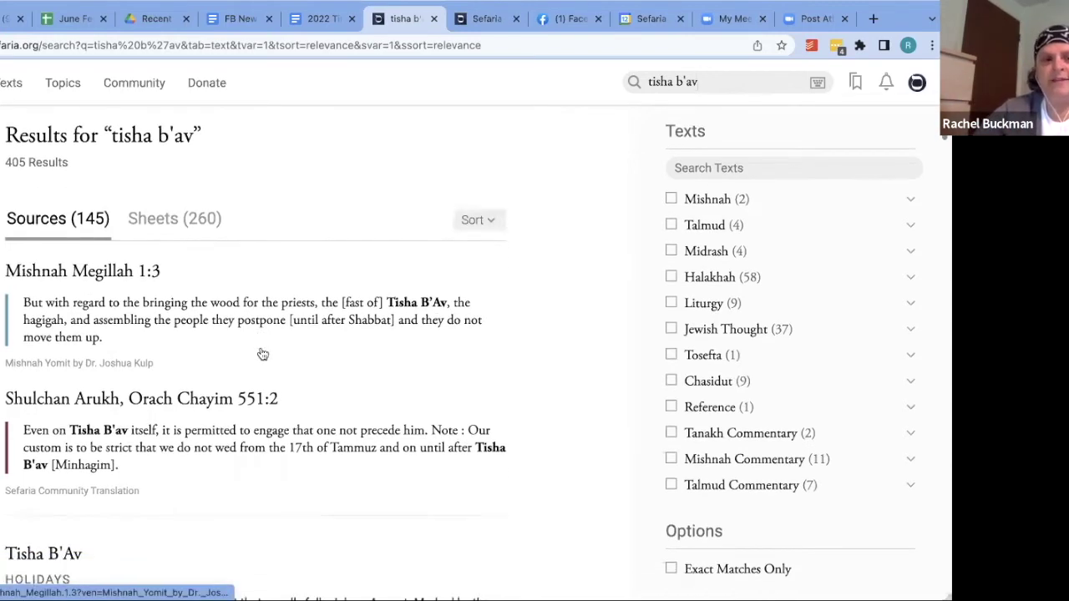
{"action": "scroll", "coordinate": [262, 354], "scroll_direction": "down", "scroll_amount": 2}
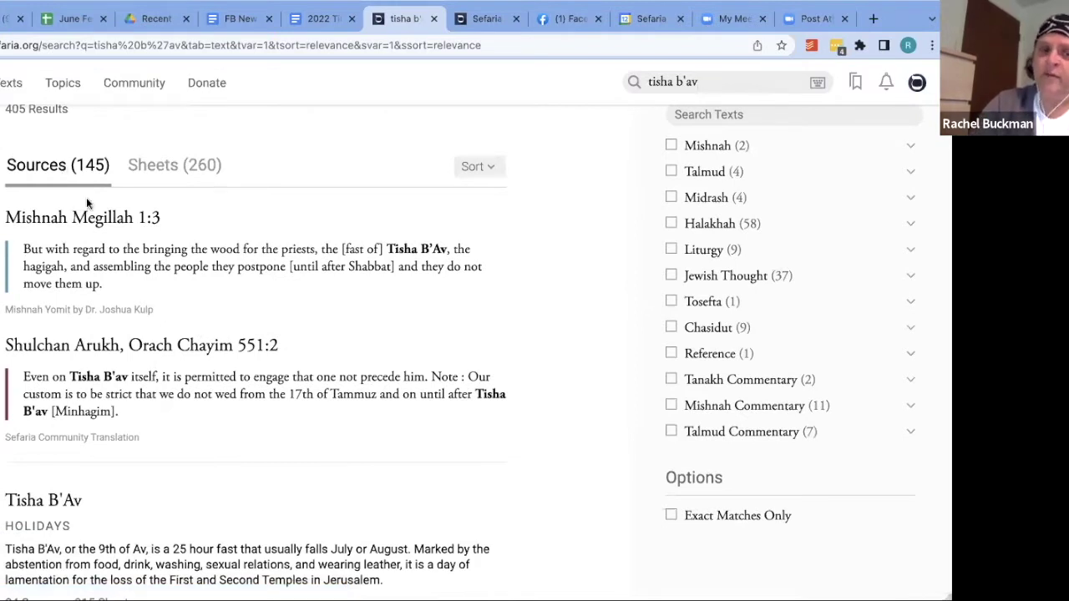
{"action": "scroll", "coordinate": [125, 371], "scroll_direction": "up", "scroll_amount": 1}
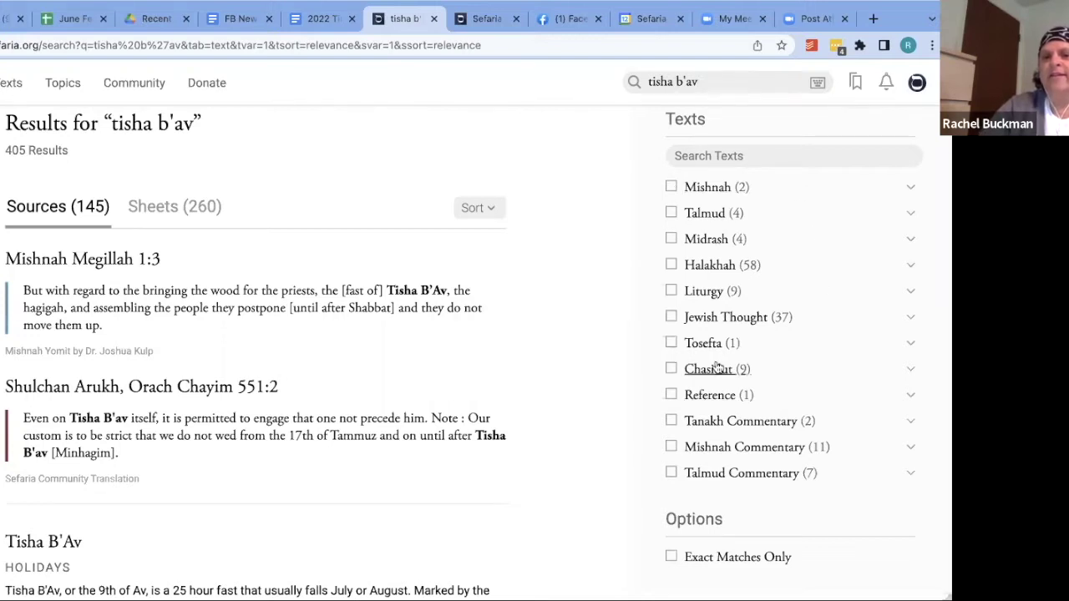
Filter the tisha b'av results to Likutei Moharan under Chasidut, leaving two sources
{"action": "left_click", "coordinate": [672, 370]}
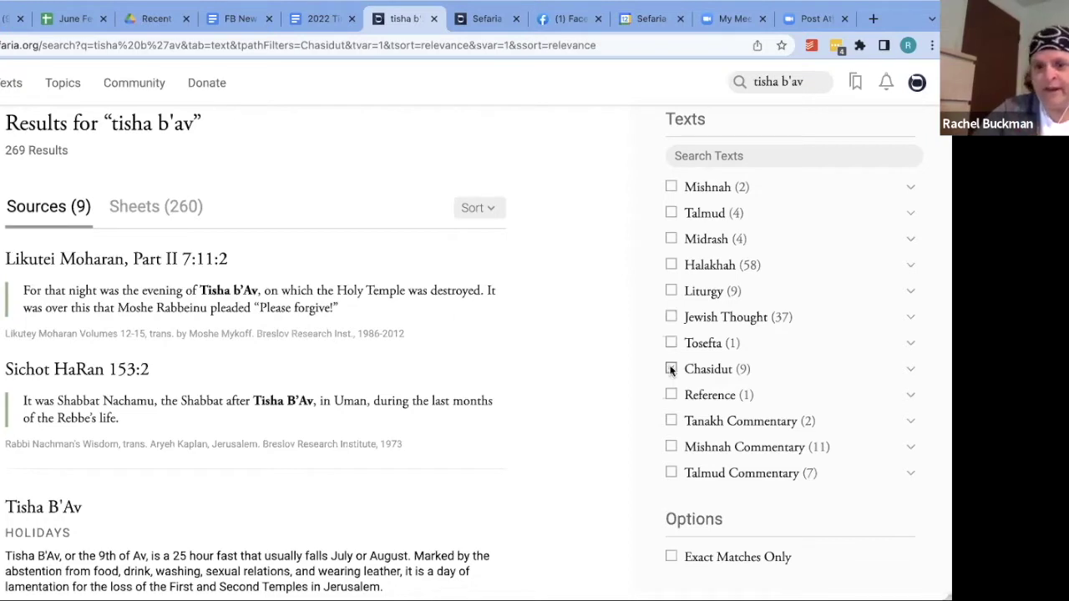
{"action": "left_click", "coordinate": [672, 370]}
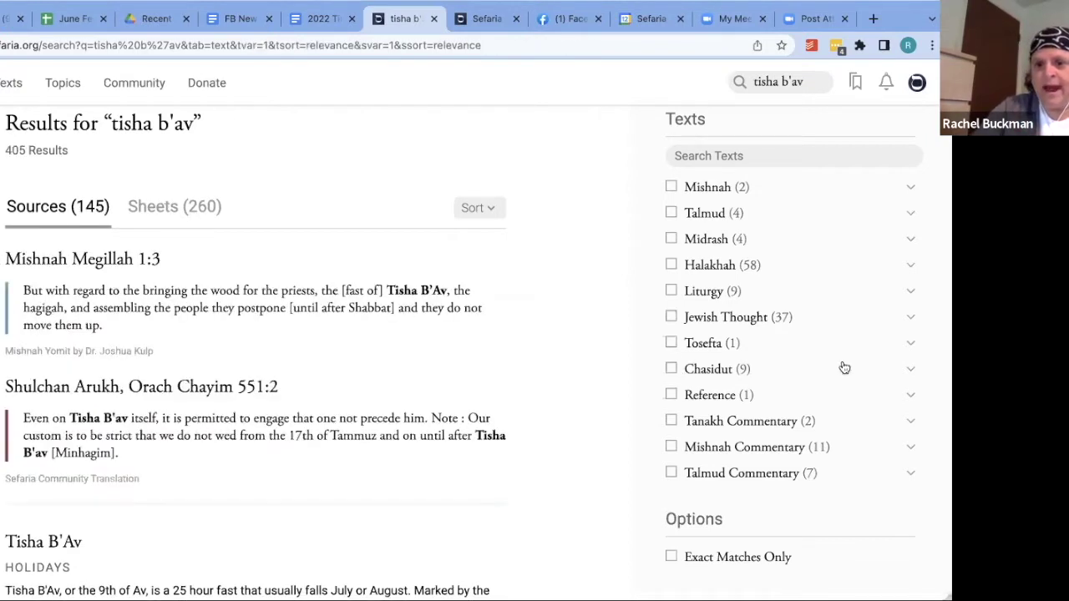
{"action": "left_click", "coordinate": [912, 369]}
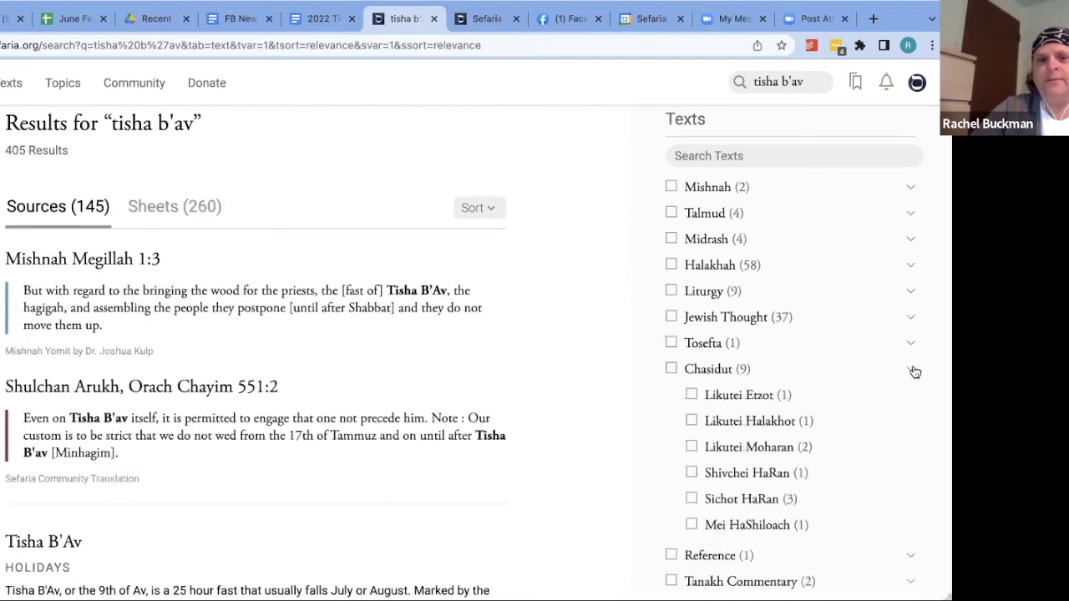
{"action": "left_click", "coordinate": [912, 371]}
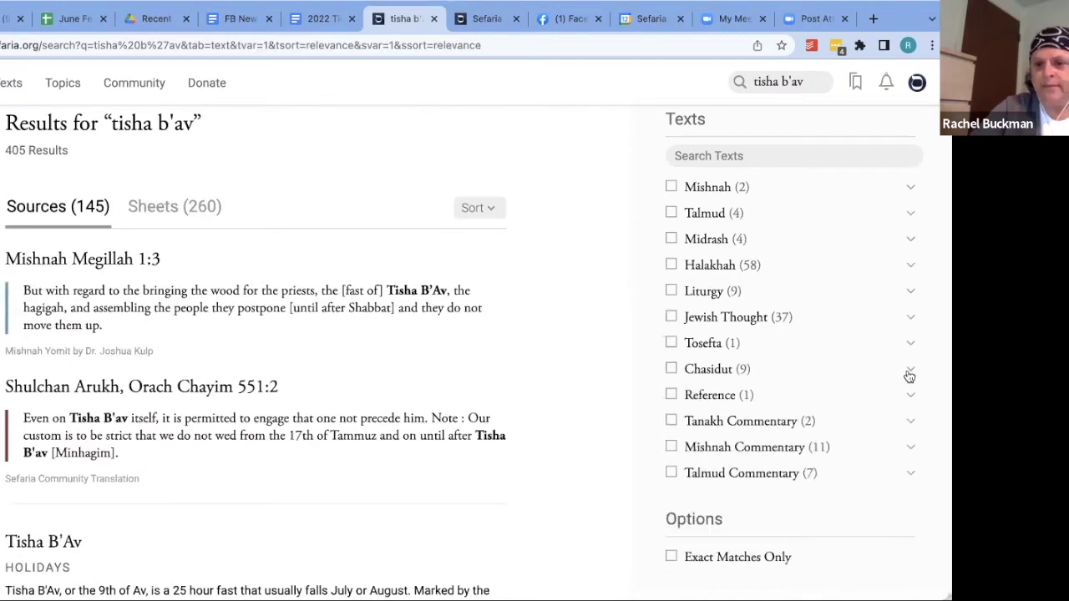
{"action": "left_click", "coordinate": [911, 371]}
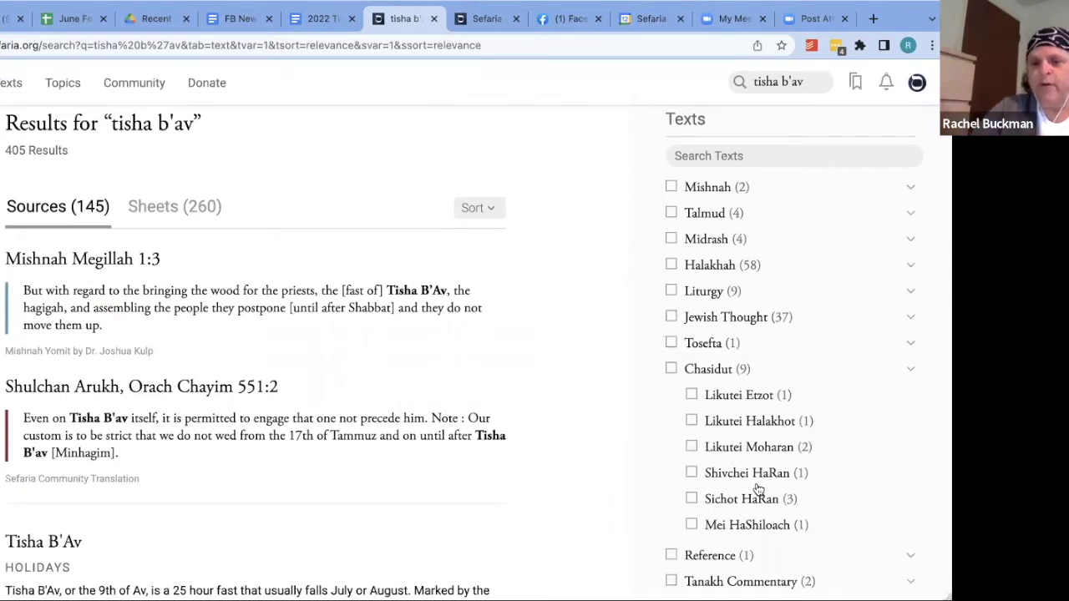
{"action": "left_click", "coordinate": [692, 448]}
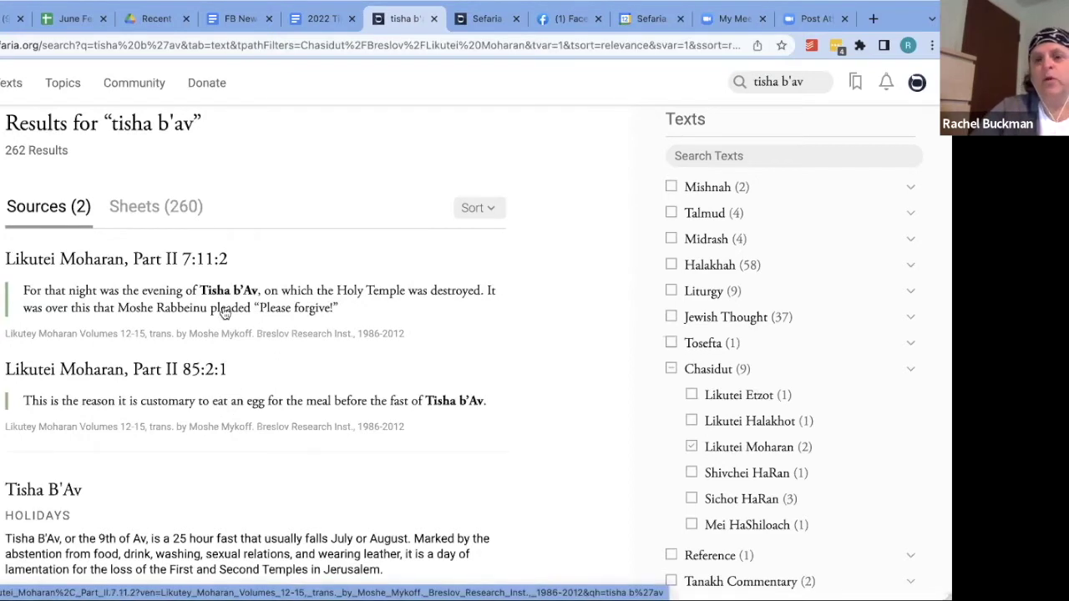
{"action": "left_click", "coordinate": [770, 82]}
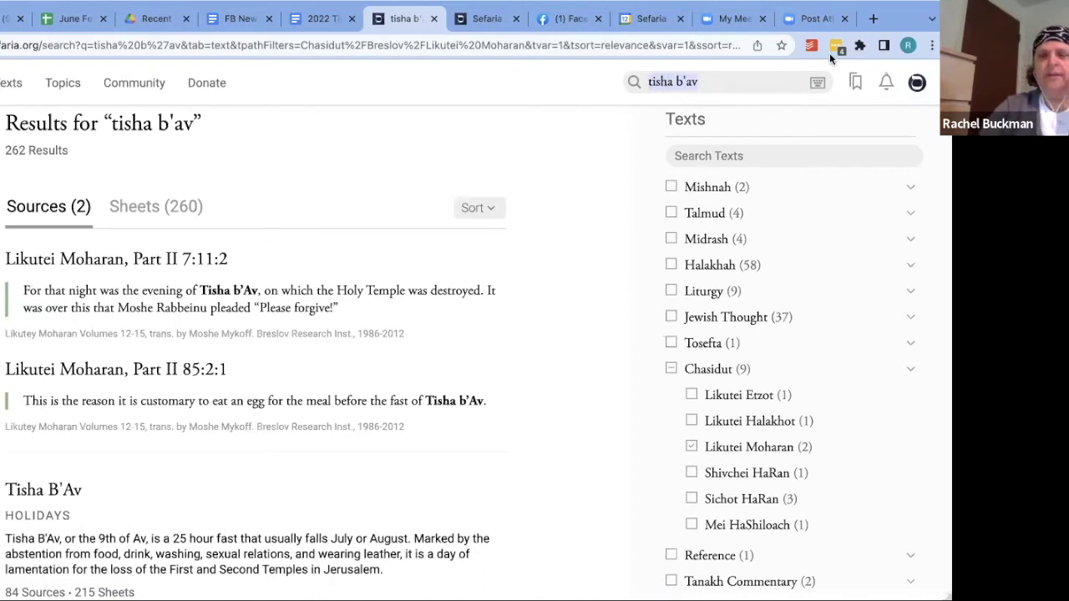
Search for עשרת הדברות and clear the leftover book filter to see all results
{"action": "left_click", "coordinate": [817, 83]}
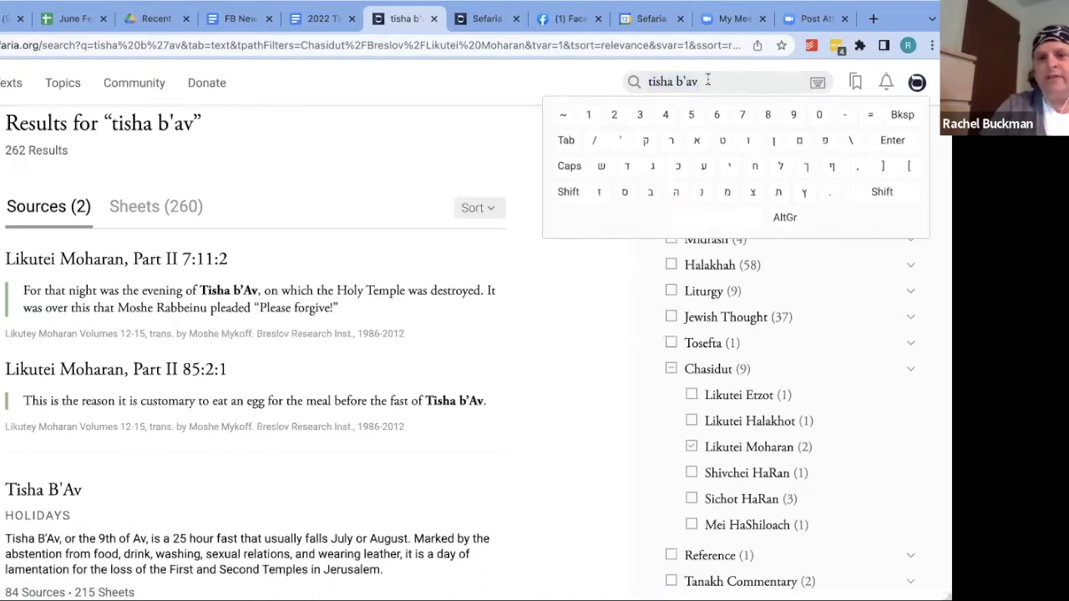
{"action": "left_click", "coordinate": [493, 154]}
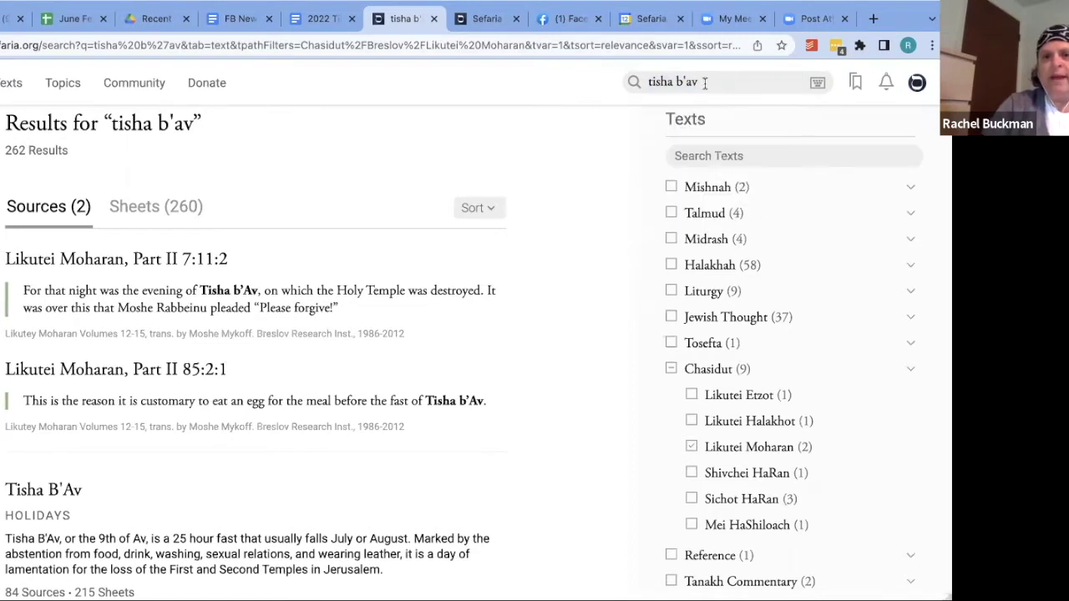
{"action": "left_click", "coordinate": [641, 81]}
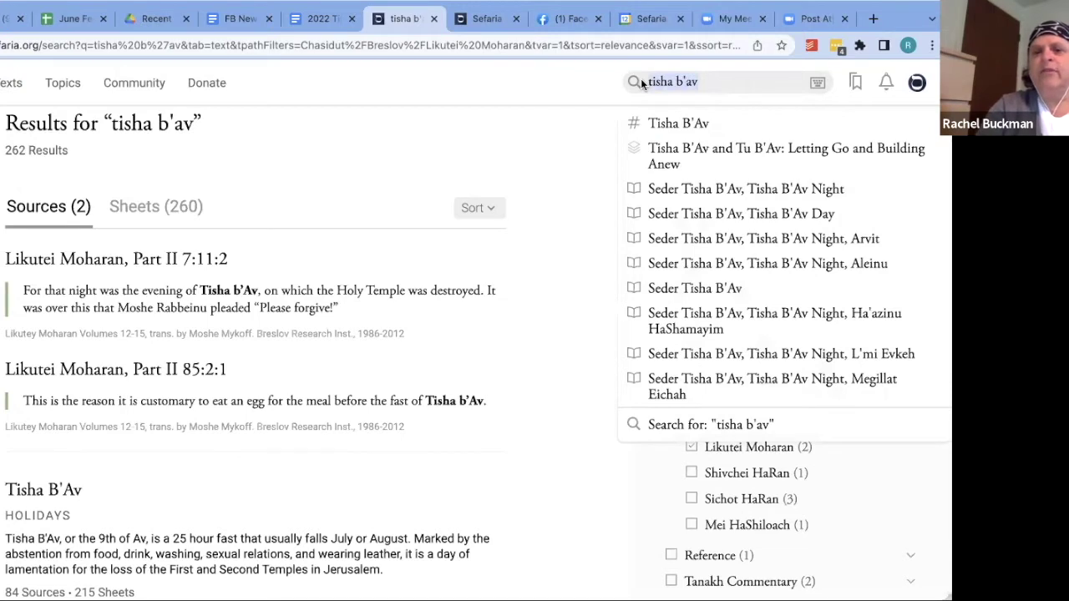
{"action": "type", "text": "תשע"}
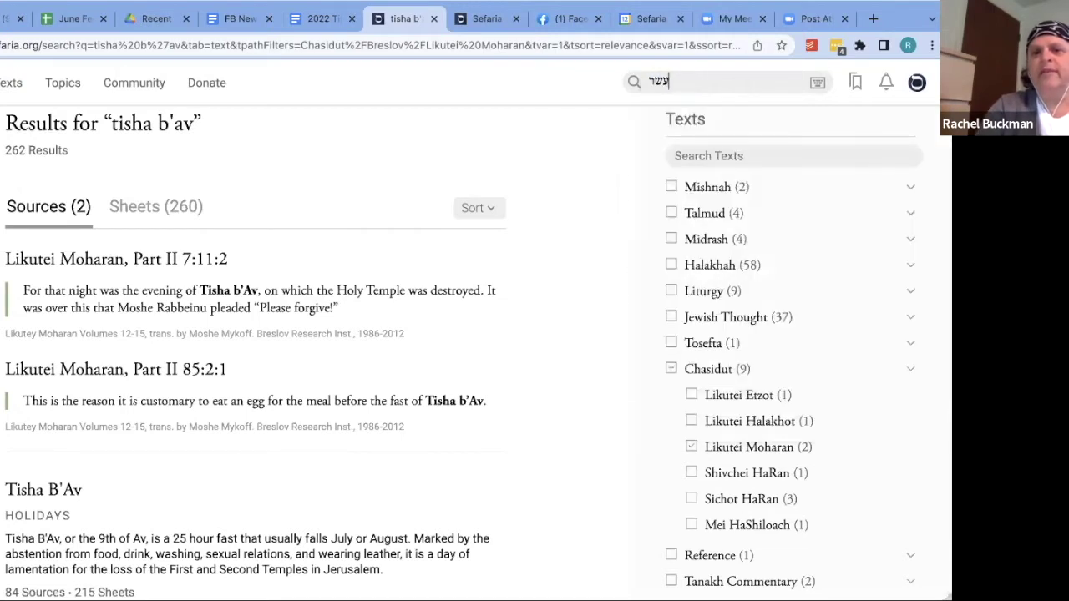
{"action": "type", "text": "ת הדברות"}
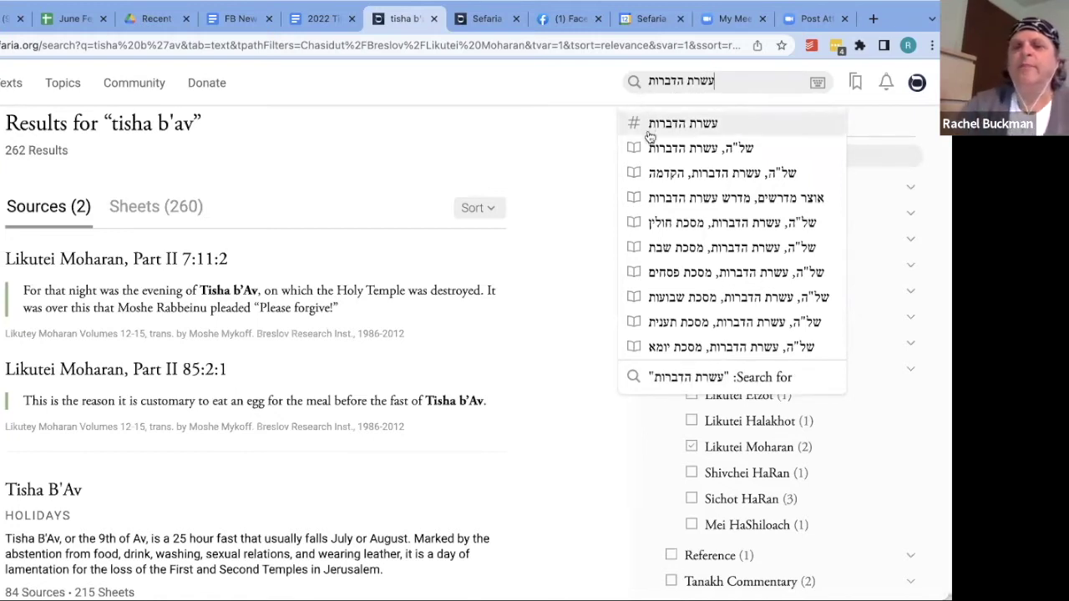
{"action": "left_click", "coordinate": [680, 378]}
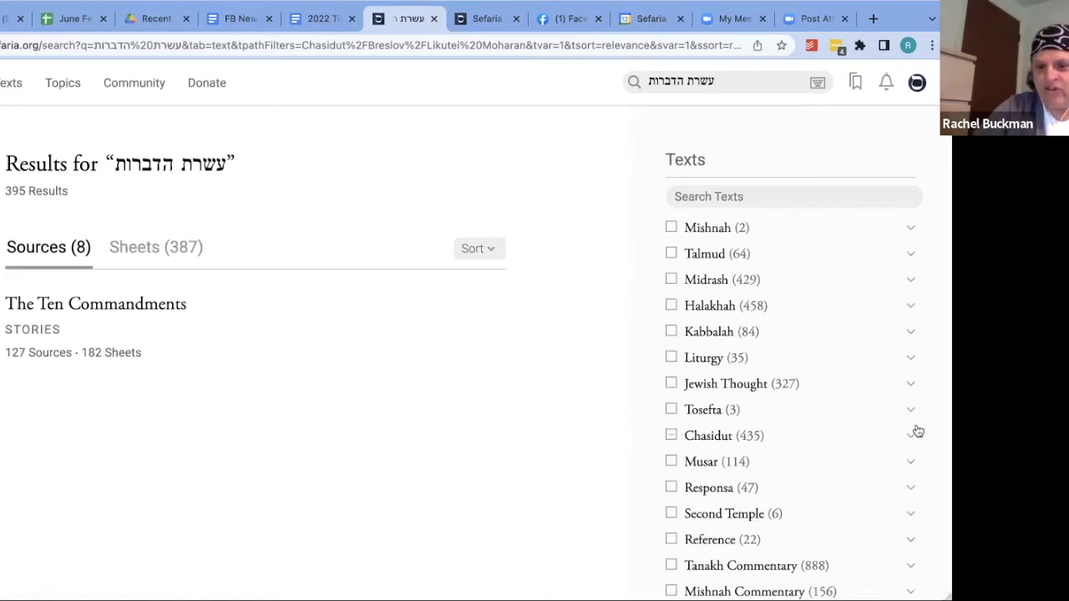
{"action": "left_click", "coordinate": [672, 436]}
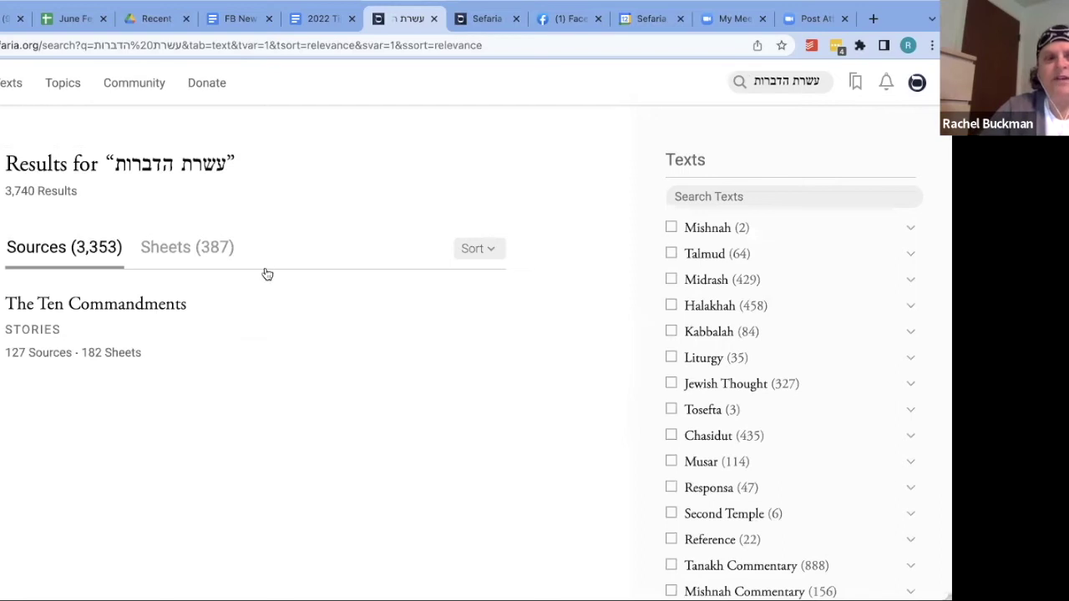
{"action": "key", "text": "super+r"}
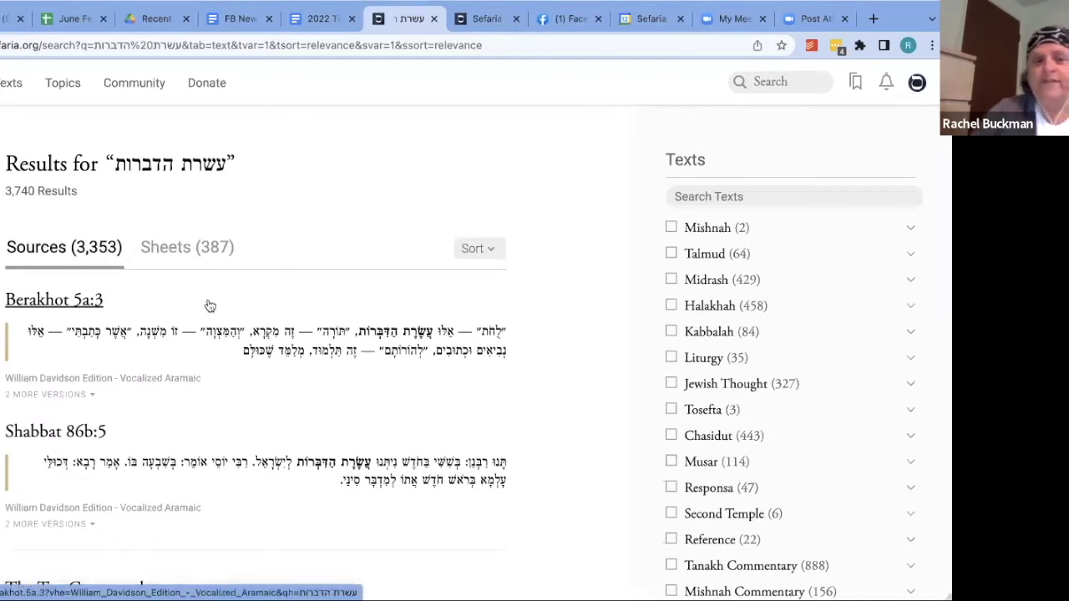
Glance over the 387 matching sheets, then return to the Sources results
{"action": "scroll", "coordinate": [209, 306], "scroll_direction": "down", "scroll_amount": 3}
{"action": "scroll", "coordinate": [210, 305], "scroll_direction": "up", "scroll_amount": 2}
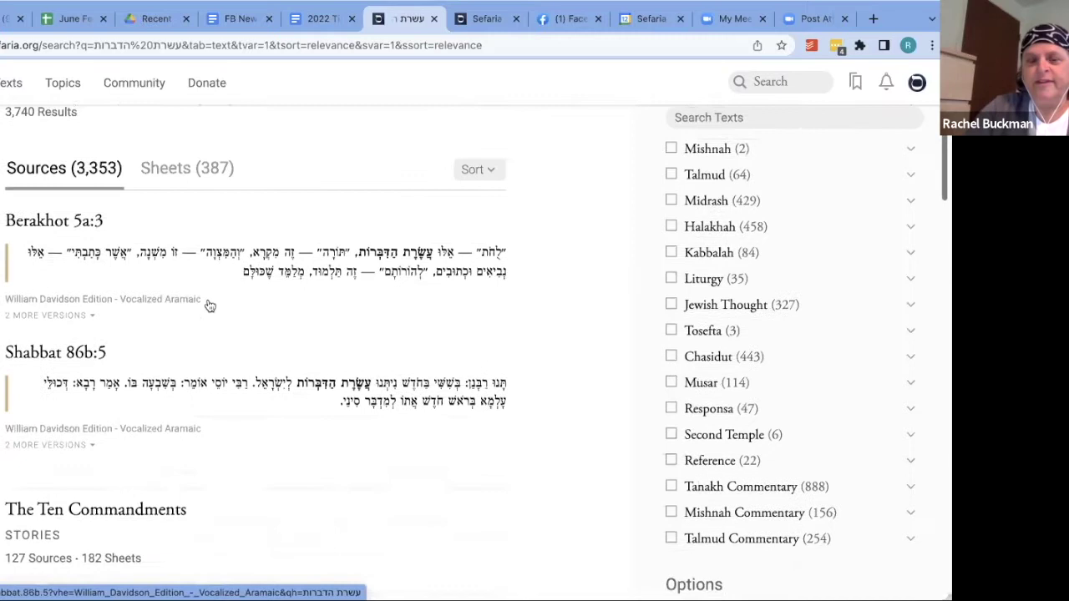
{"action": "scroll", "coordinate": [210, 306], "scroll_direction": "up", "scroll_amount": 1}
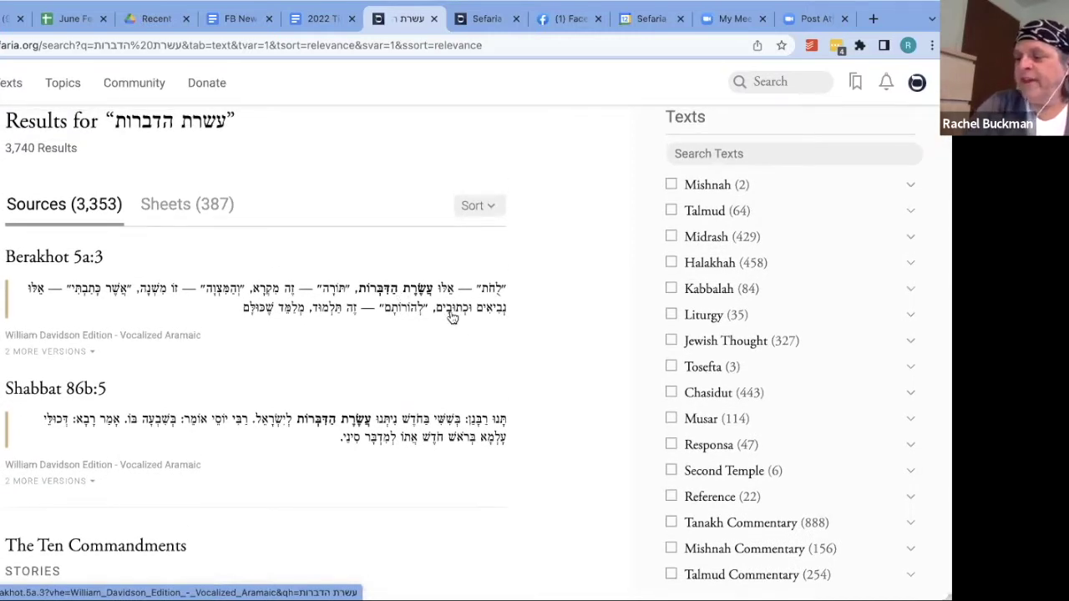
{"action": "left_click", "coordinate": [153, 209]}
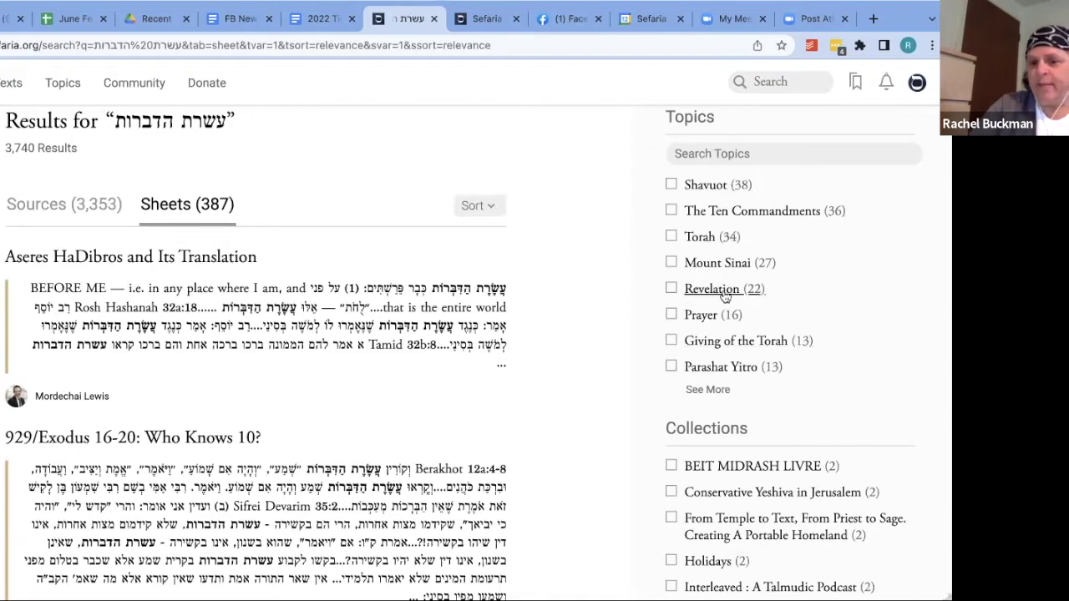
{"action": "scroll", "coordinate": [720, 344], "scroll_direction": "down", "scroll_amount": 2}
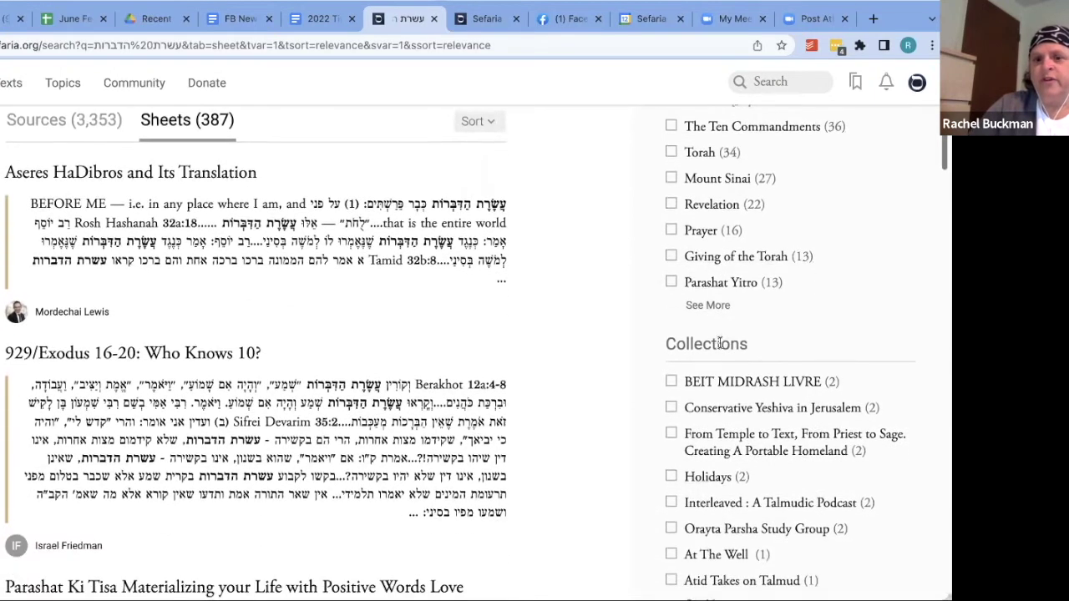
{"action": "scroll", "coordinate": [720, 344], "scroll_direction": "down", "scroll_amount": 2}
{"action": "scroll", "coordinate": [739, 404], "scroll_direction": "up", "scroll_amount": 2}
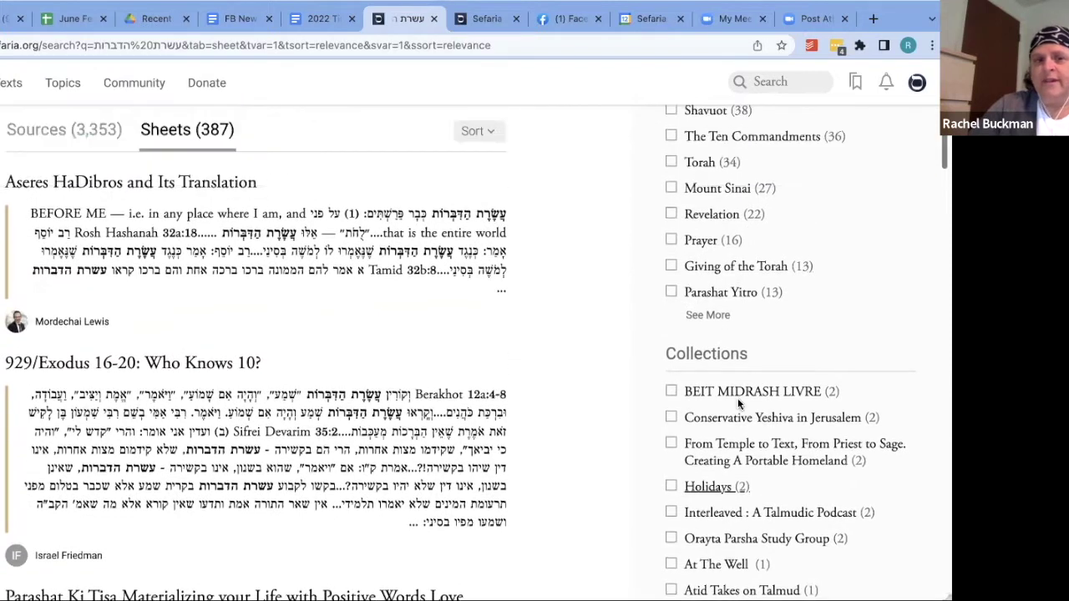
{"action": "scroll", "coordinate": [738, 404], "scroll_direction": "up", "scroll_amount": 3}
{"action": "left_click", "coordinate": [76, 248]}
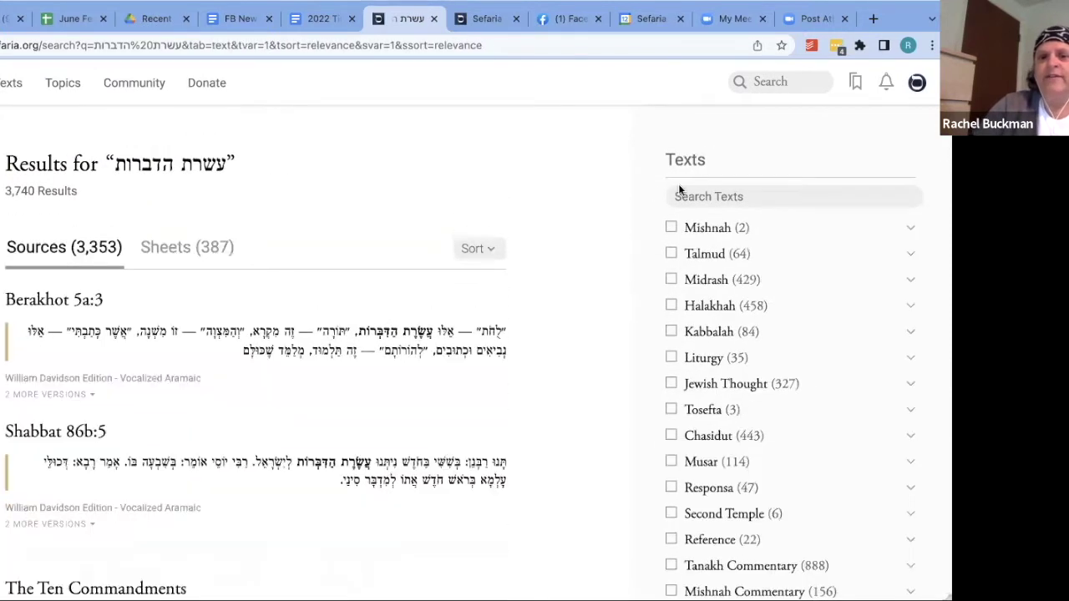
{"action": "scroll", "coordinate": [698, 361], "scroll_direction": "down", "scroll_amount": 4}
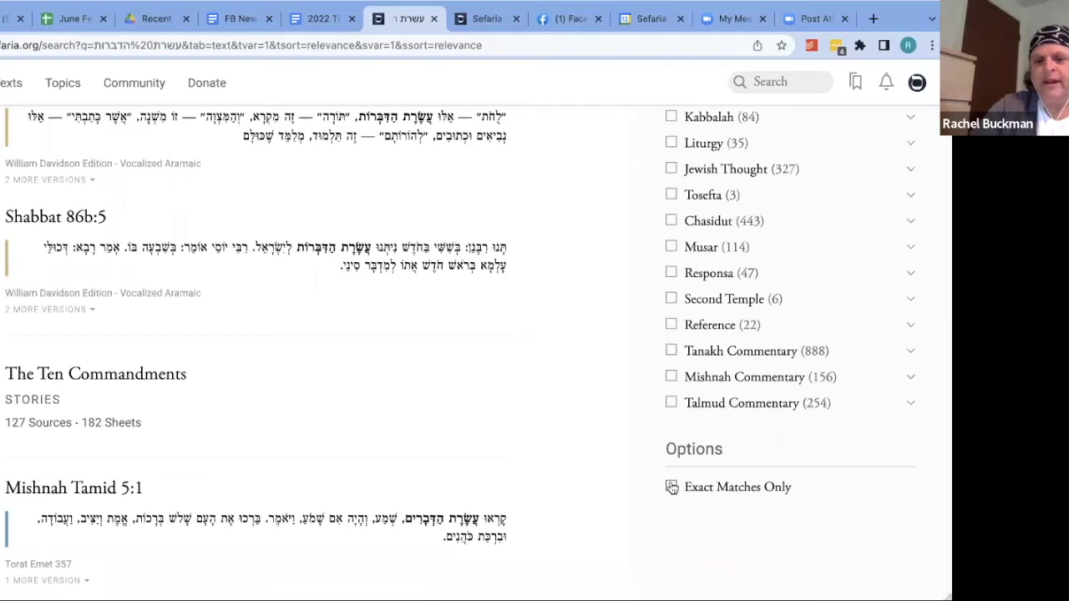
Restrict the results to exact matches and the Halakhah book Divrei Yirmiyahu
{"action": "left_click", "coordinate": [673, 488]}
{"action": "scroll", "coordinate": [547, 319], "scroll_direction": "up", "scroll_amount": 3}
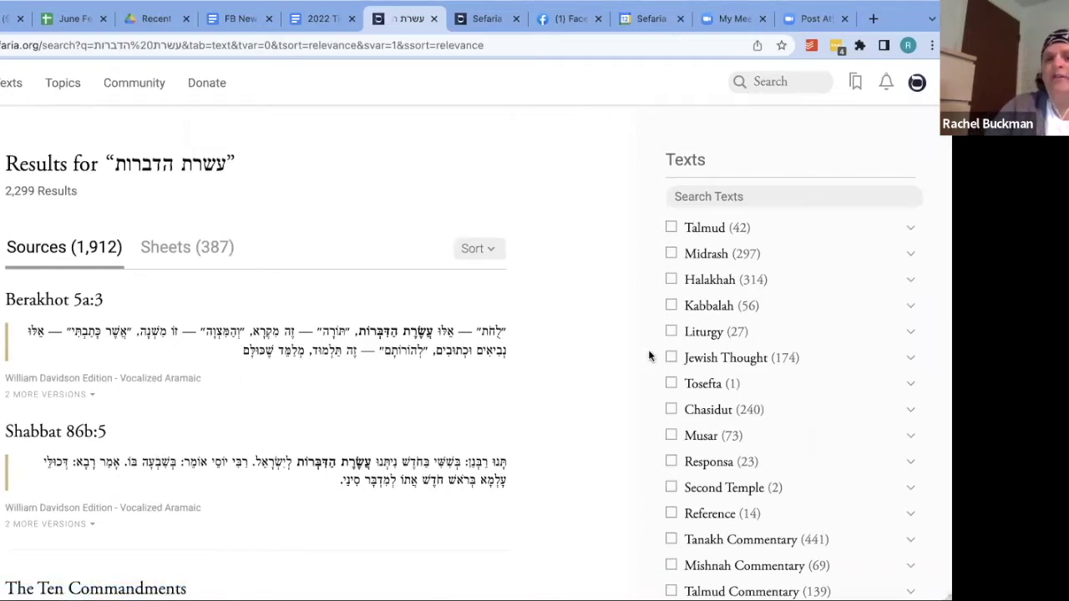
{"action": "left_click", "coordinate": [910, 281]}
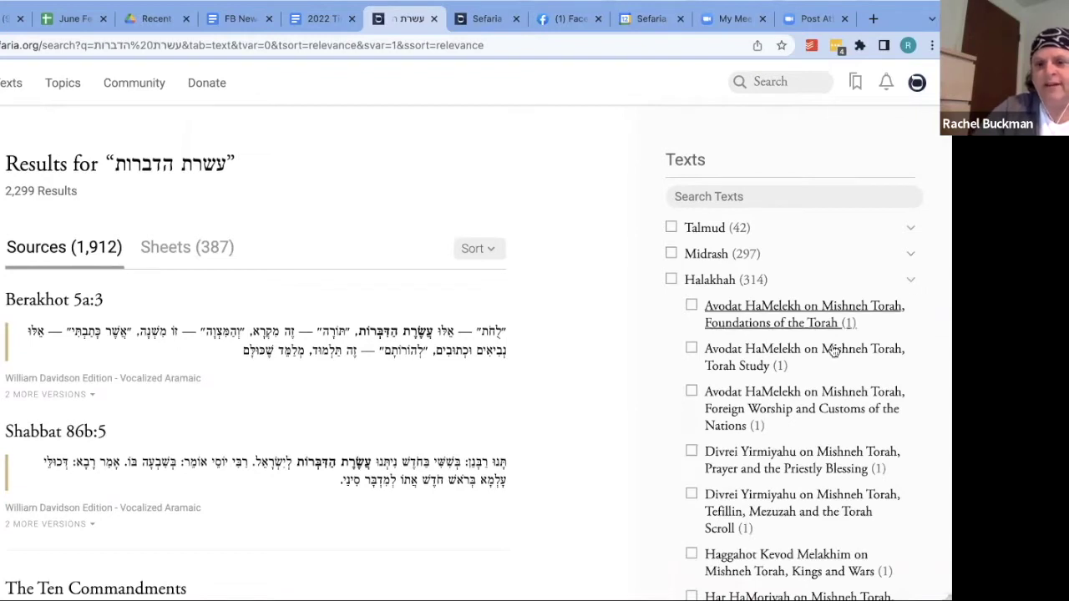
{"action": "left_click", "coordinate": [692, 453]}
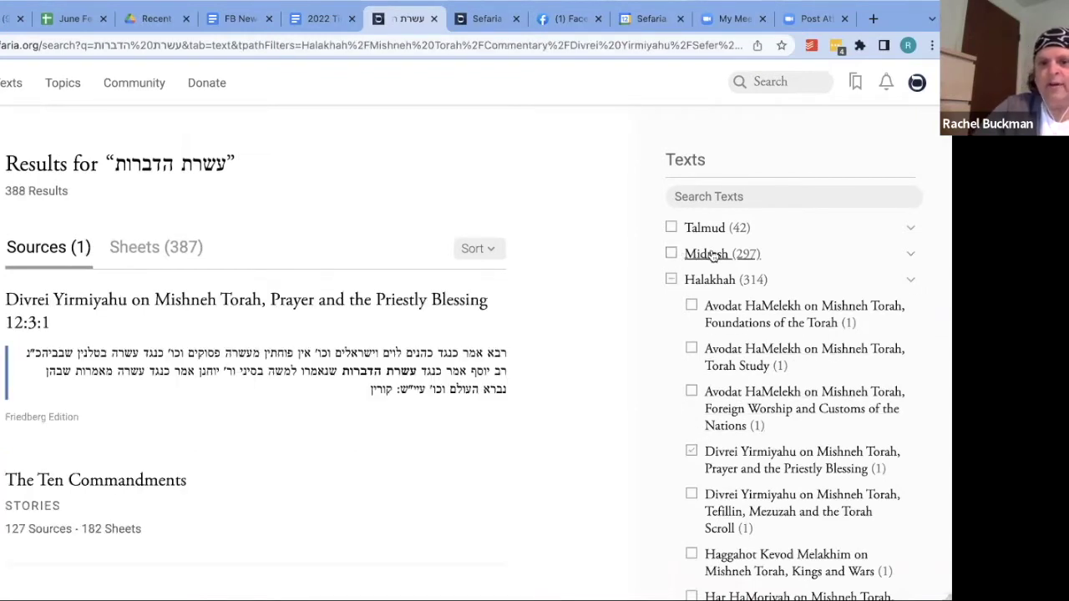
Try adding Sifrei Devarim from Midrash, then remove it again, leaving one source
{"action": "left_click", "coordinate": [912, 257]}
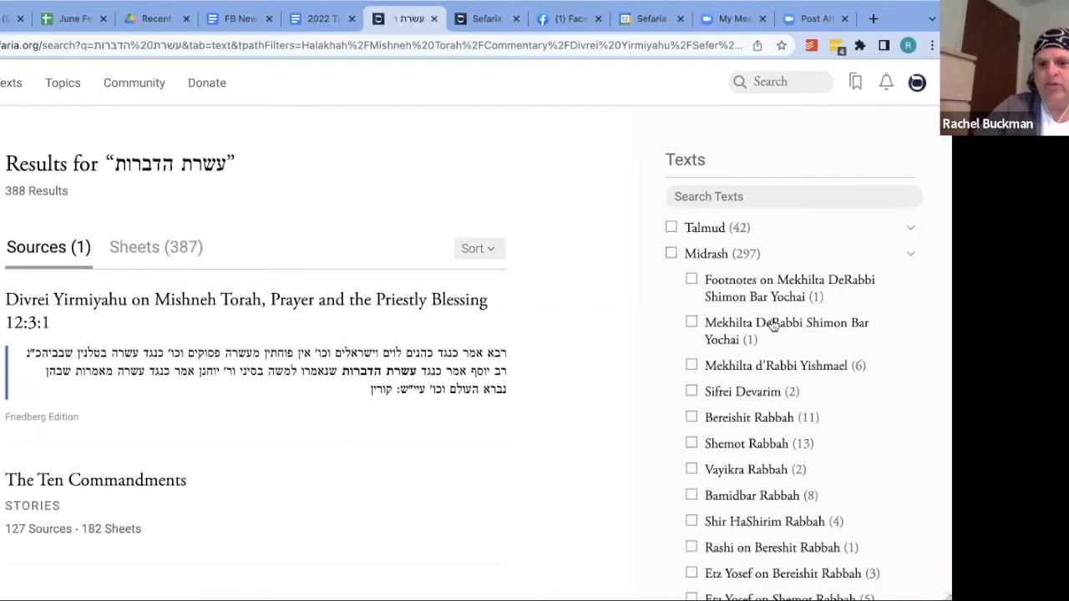
{"action": "left_click", "coordinate": [692, 393]}
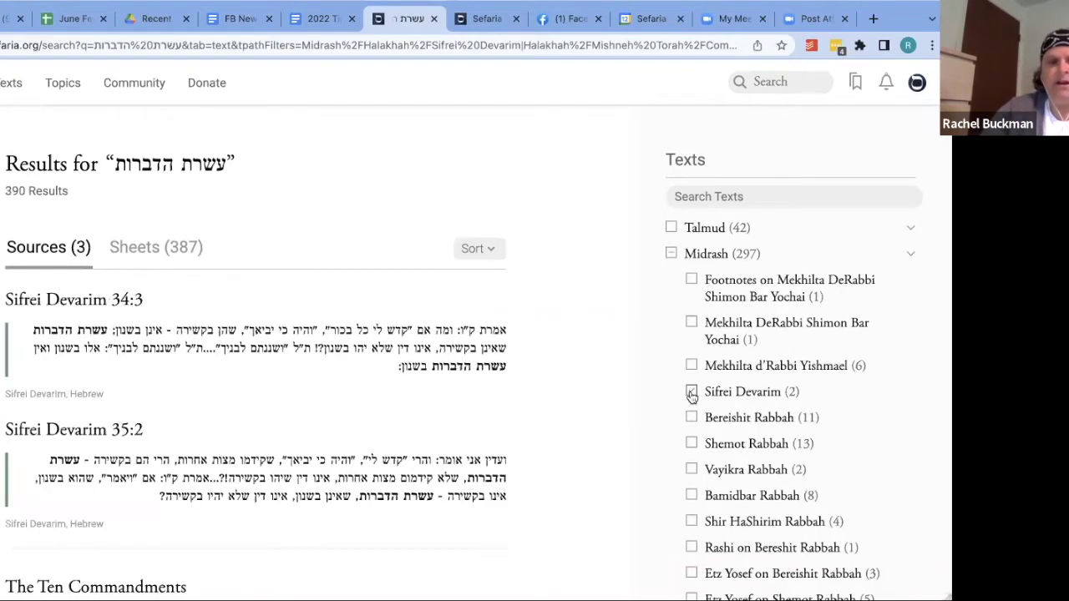
{"action": "scroll", "coordinate": [449, 452], "scroll_direction": "down", "scroll_amount": 3}
{"action": "scroll", "coordinate": [450, 452], "scroll_direction": "down", "scroll_amount": 2}
{"action": "scroll", "coordinate": [450, 452], "scroll_direction": "up", "scroll_amount": 2}
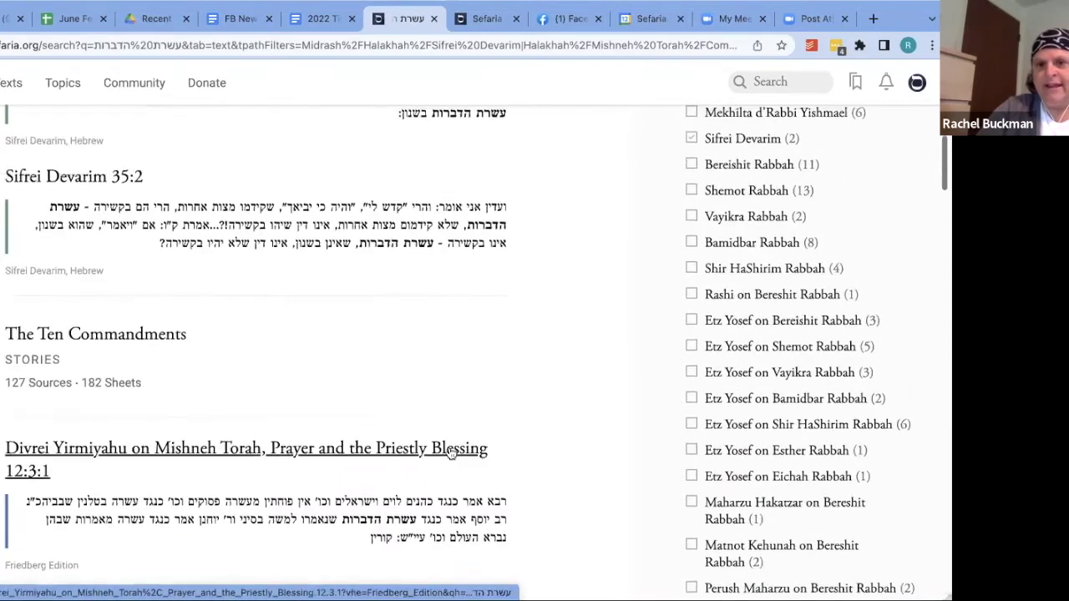
{"action": "scroll", "coordinate": [640, 376], "scroll_direction": "up", "scroll_amount": 2}
{"action": "left_click", "coordinate": [692, 330]}
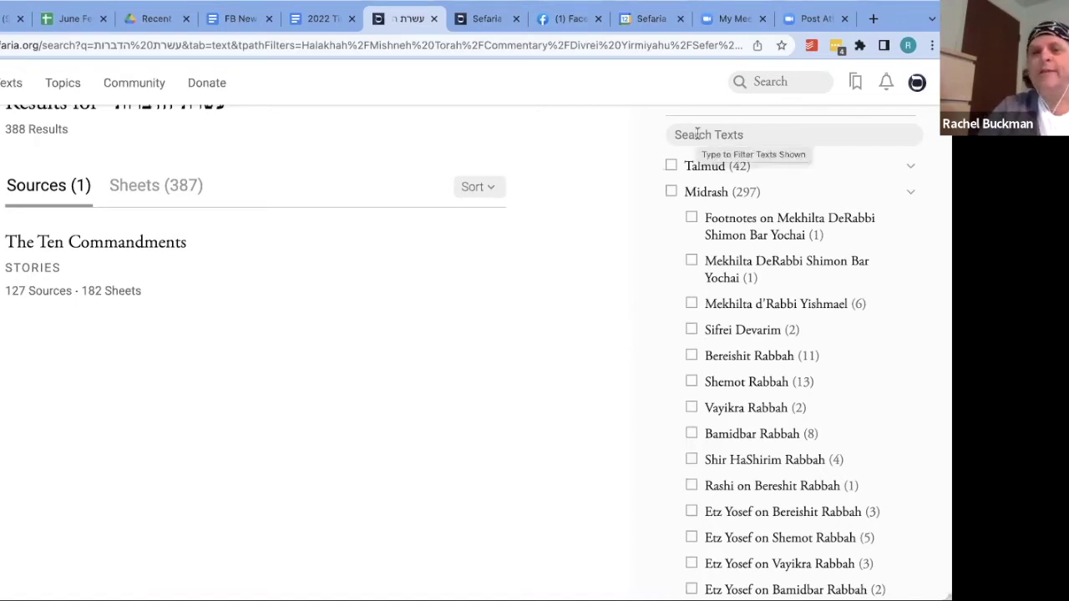
Search 'likutei', open Likutei Moharan and read Part II 7:11 with its Resources panel
{"action": "left_click", "coordinate": [754, 81]}
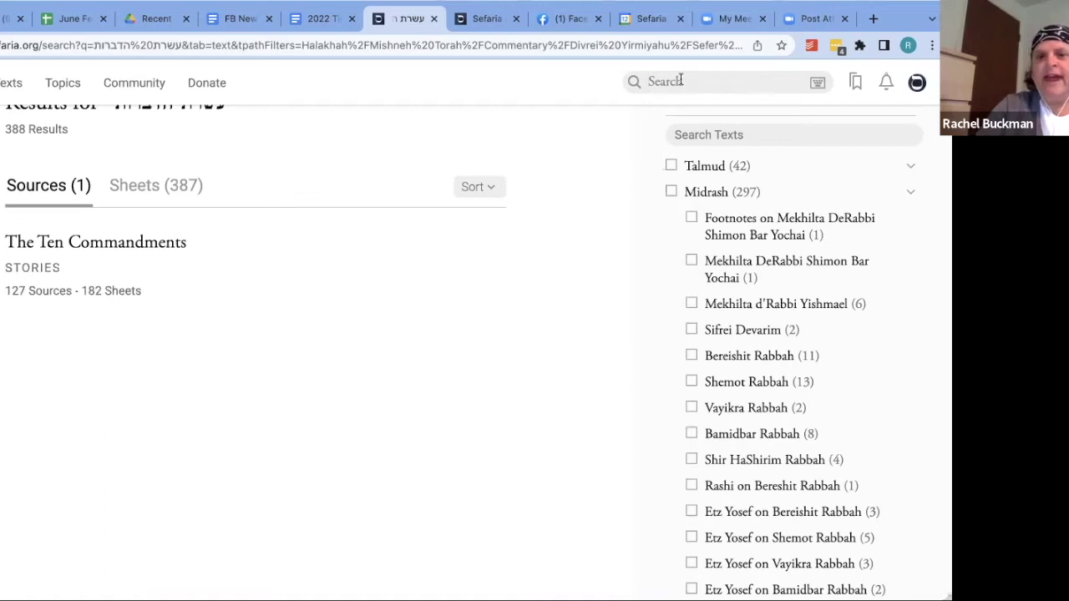
{"action": "type", "text": "כו"}
{"action": "key", "text": "BackSpace"}
{"action": "key", "text": "BackSpace"}
{"action": "type", "text": "likutei"}
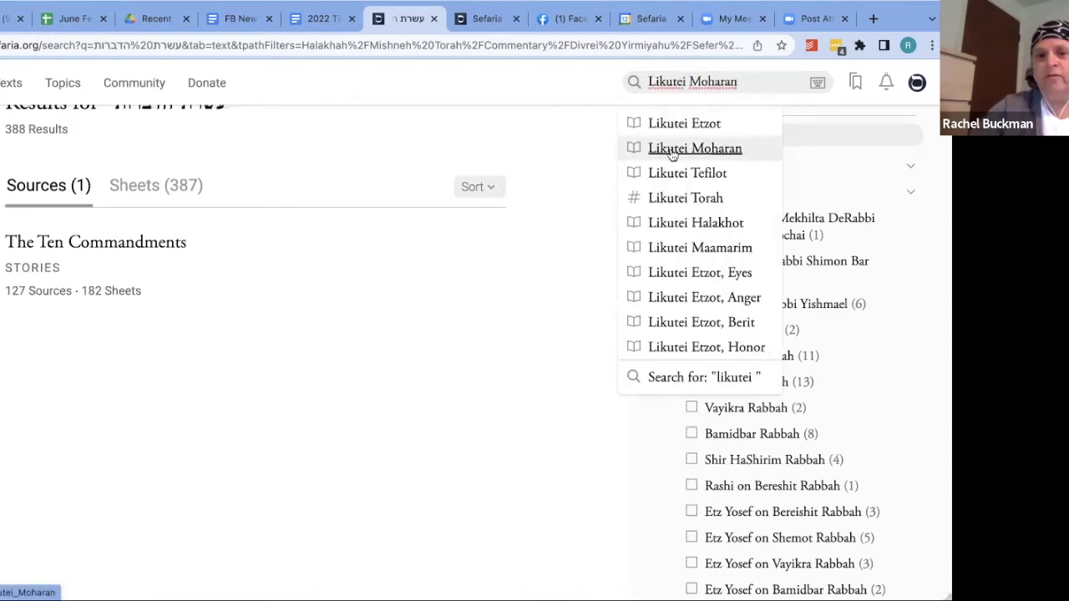
{"action": "left_click", "coordinate": [672, 151]}
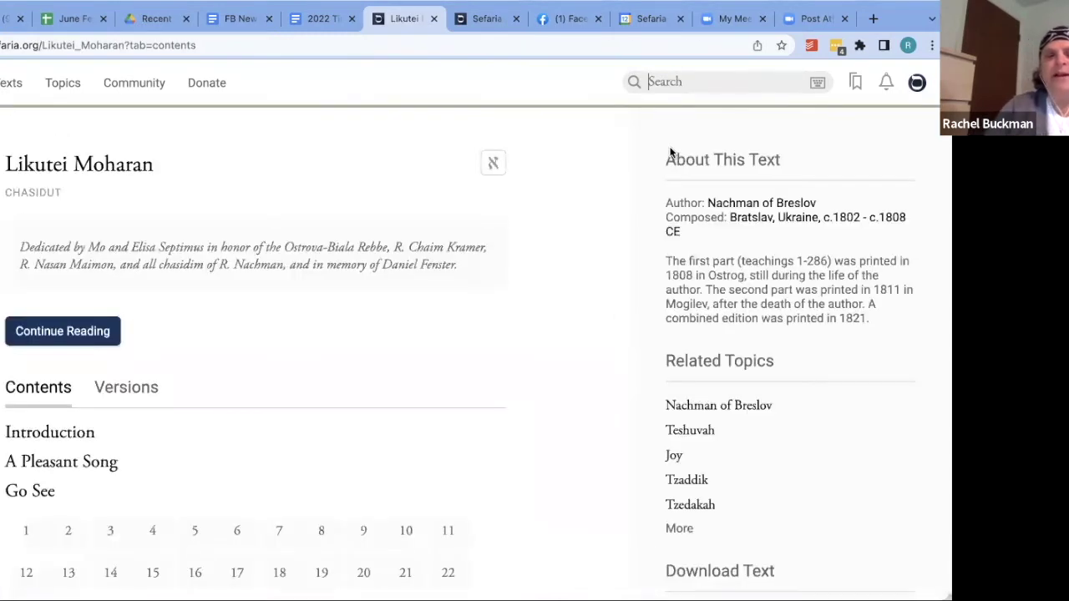
{"action": "left_click", "coordinate": [82, 331]}
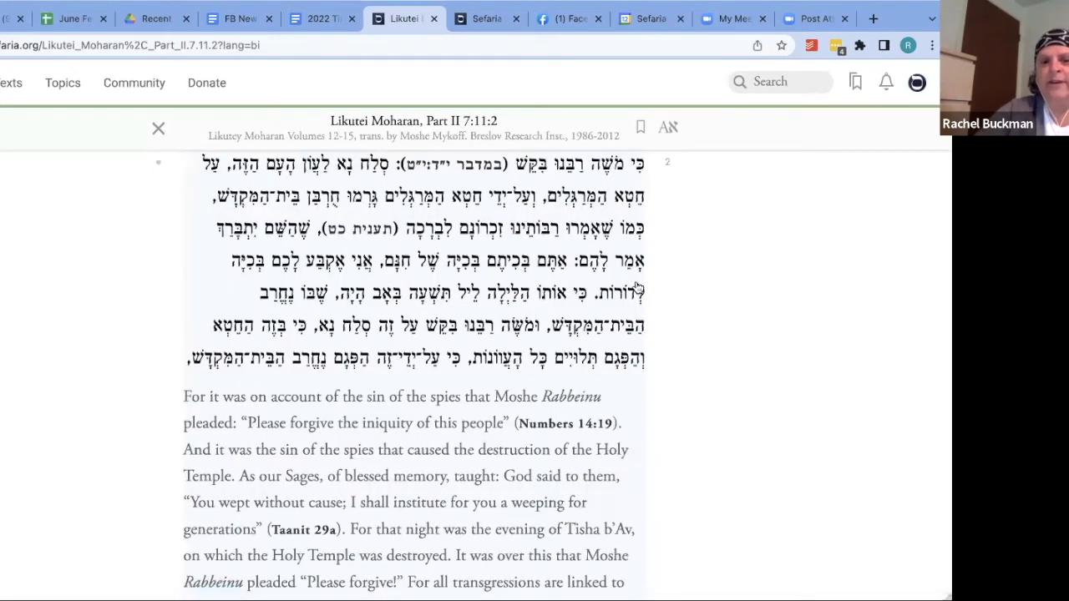
{"action": "left_click", "coordinate": [569, 266]}
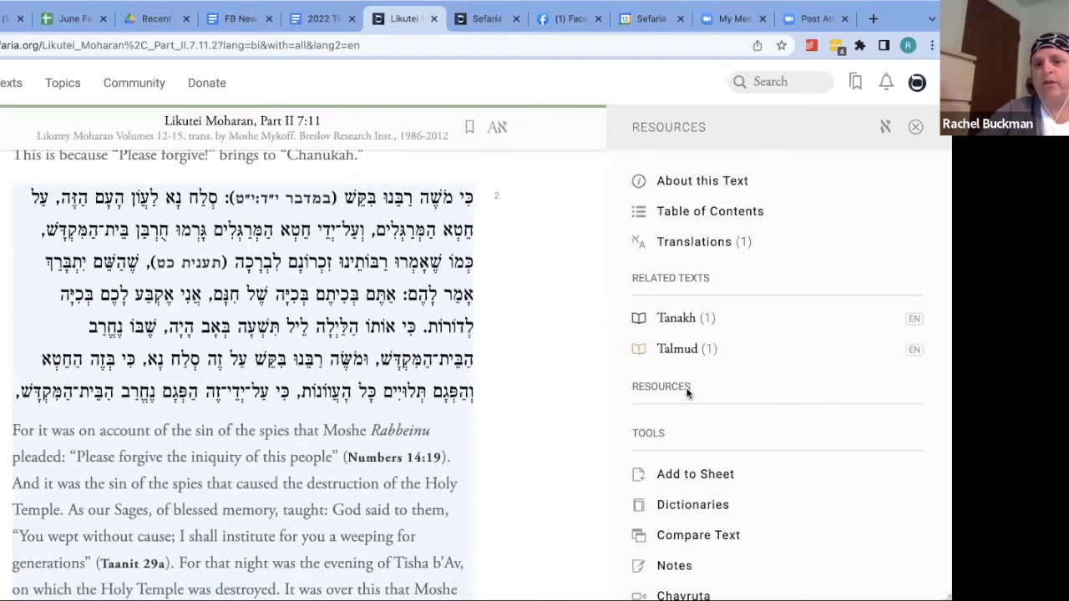
Show About This Text for Likutei Moharan and scroll to its version and translation licences
{"action": "left_click", "coordinate": [694, 183]}
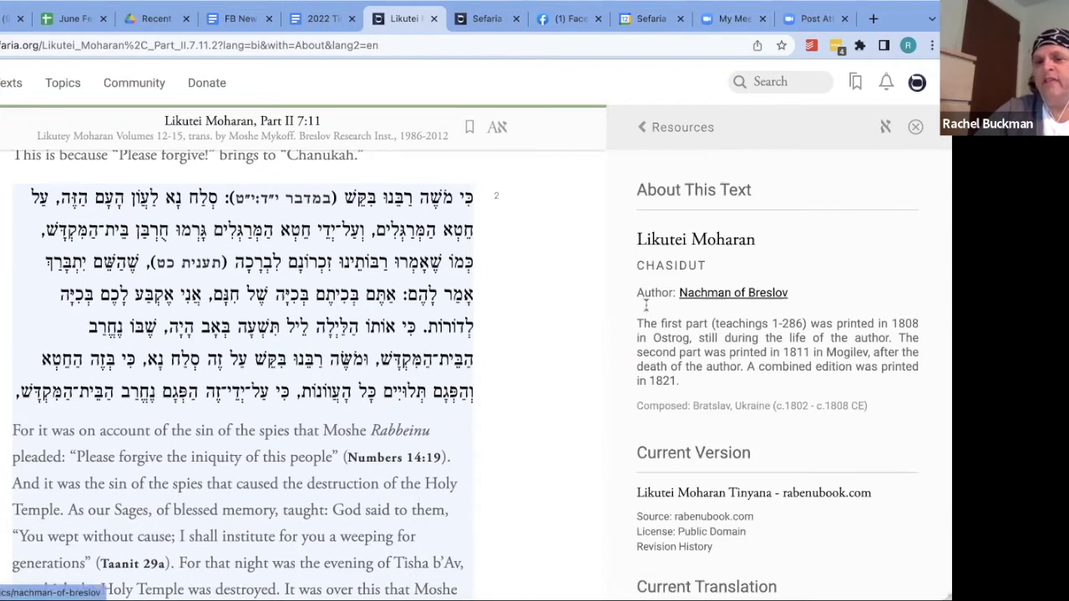
{"action": "scroll", "coordinate": [846, 357], "scroll_direction": "down", "scroll_amount": 1}
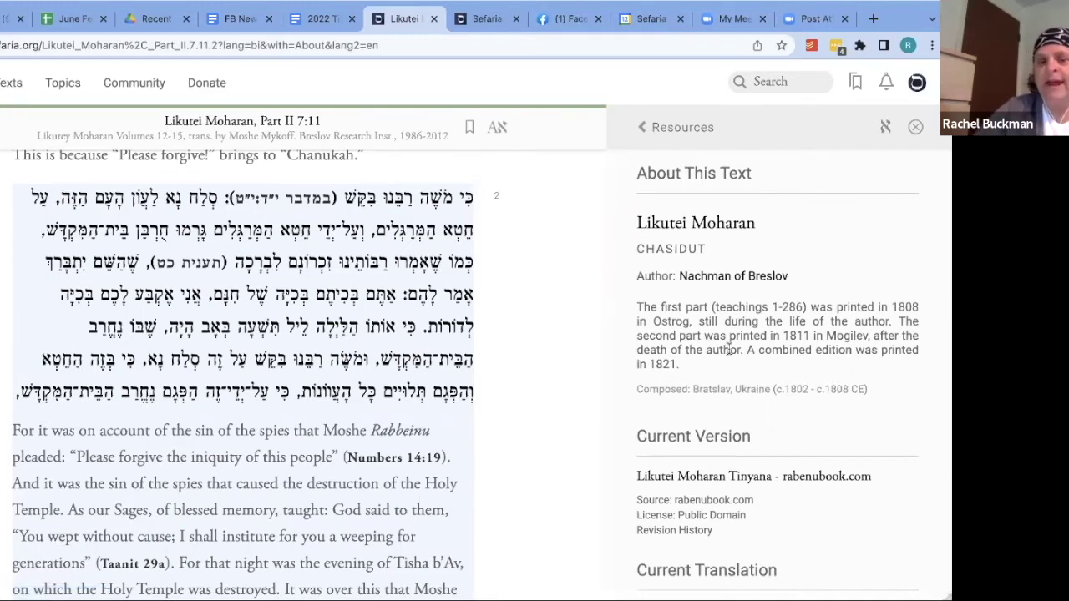
{"action": "scroll", "coordinate": [729, 350], "scroll_direction": "up", "scroll_amount": 1}
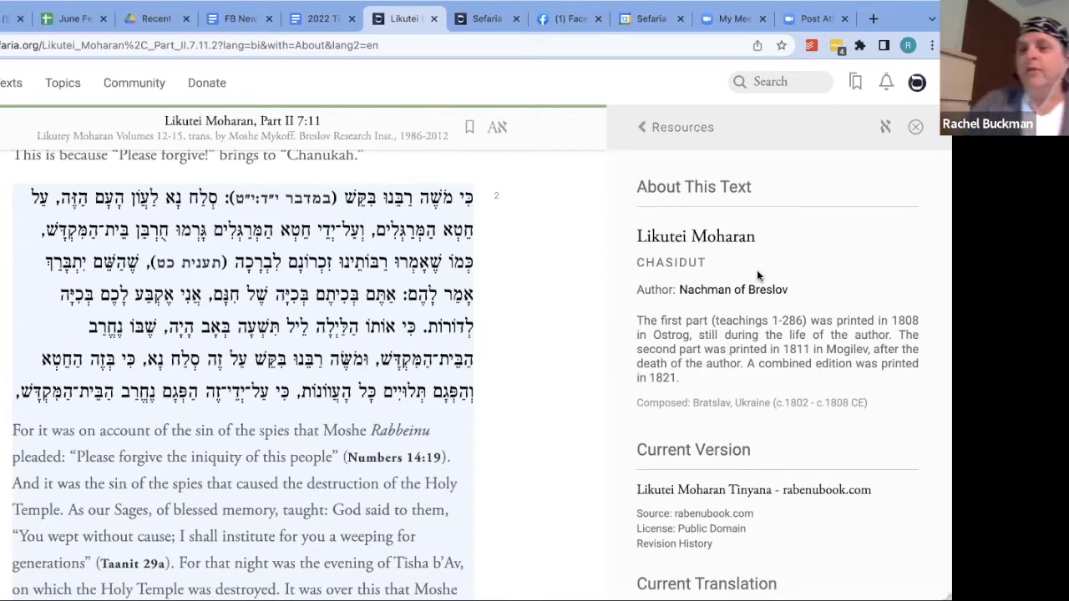
{"action": "scroll", "coordinate": [743, 311], "scroll_direction": "down", "scroll_amount": 1}
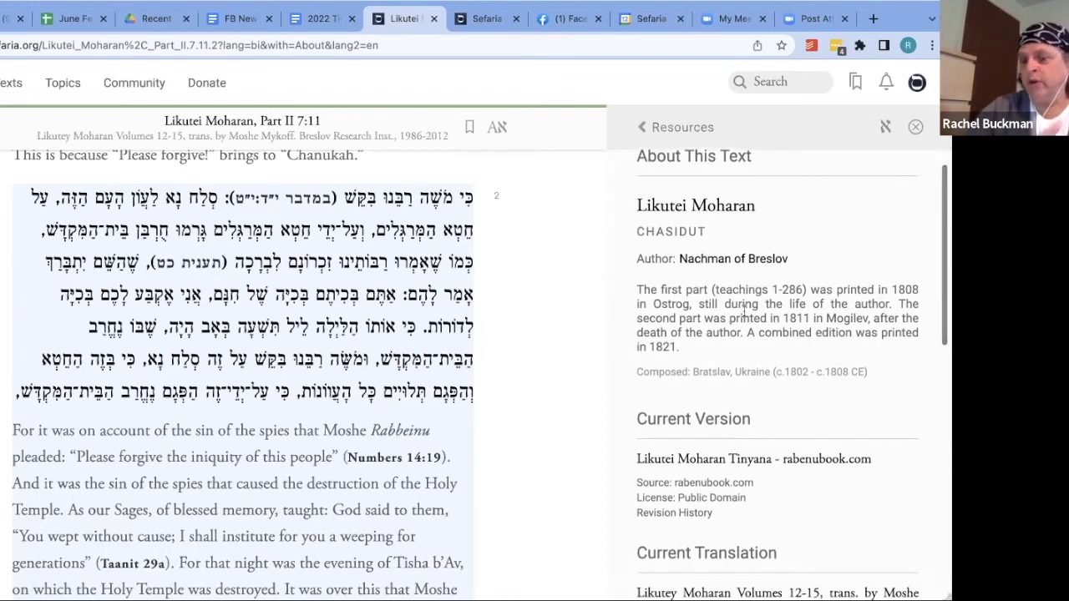
{"action": "scroll", "coordinate": [743, 311], "scroll_direction": "down", "scroll_amount": 1}
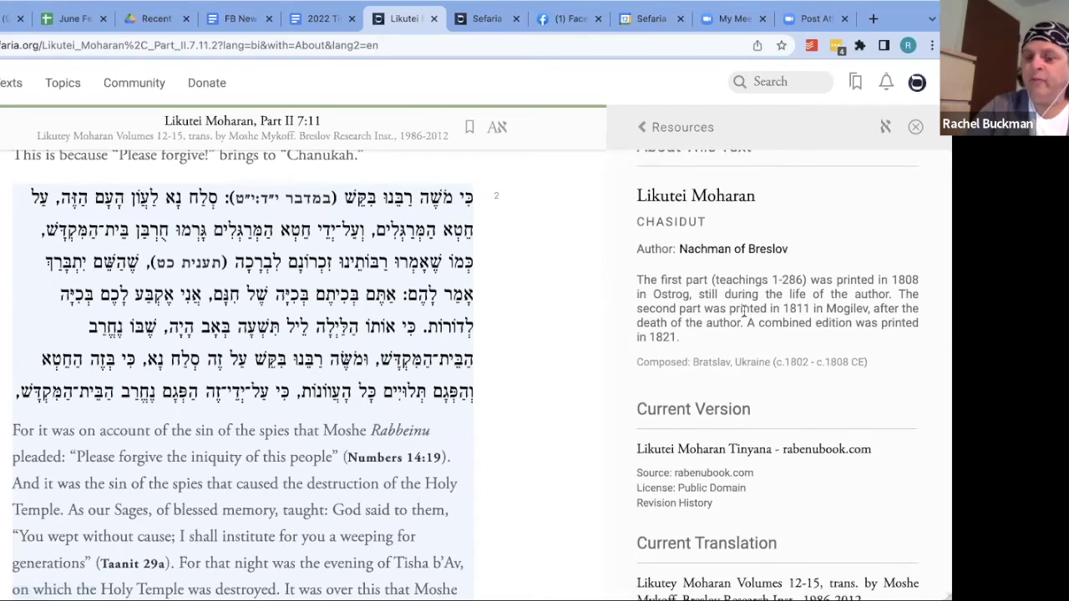
{"action": "scroll", "coordinate": [743, 310], "scroll_direction": "down", "scroll_amount": 3}
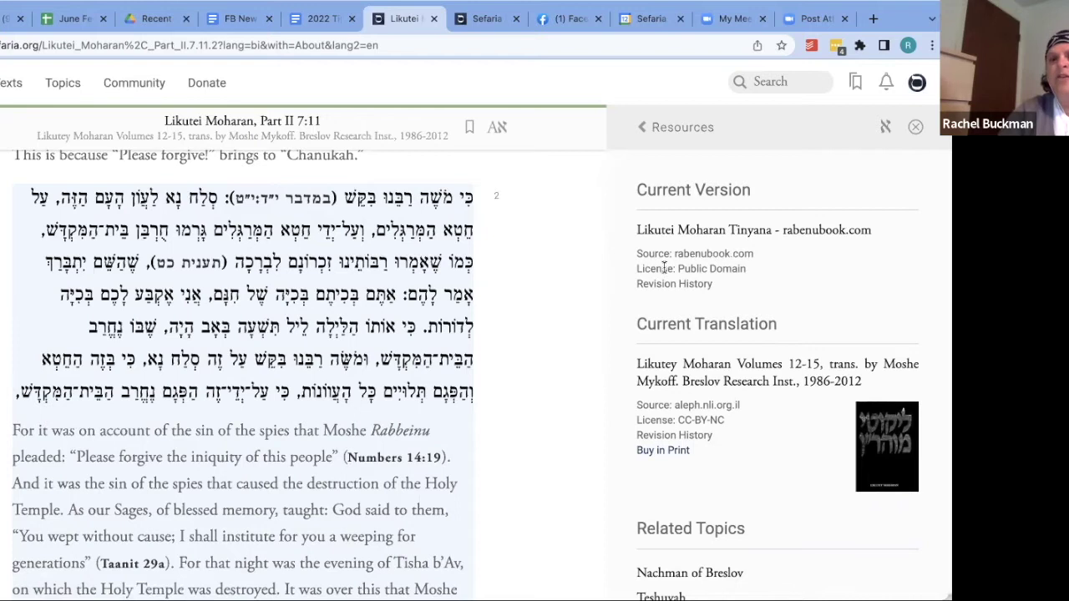
{"action": "left_click", "coordinate": [723, 269]}
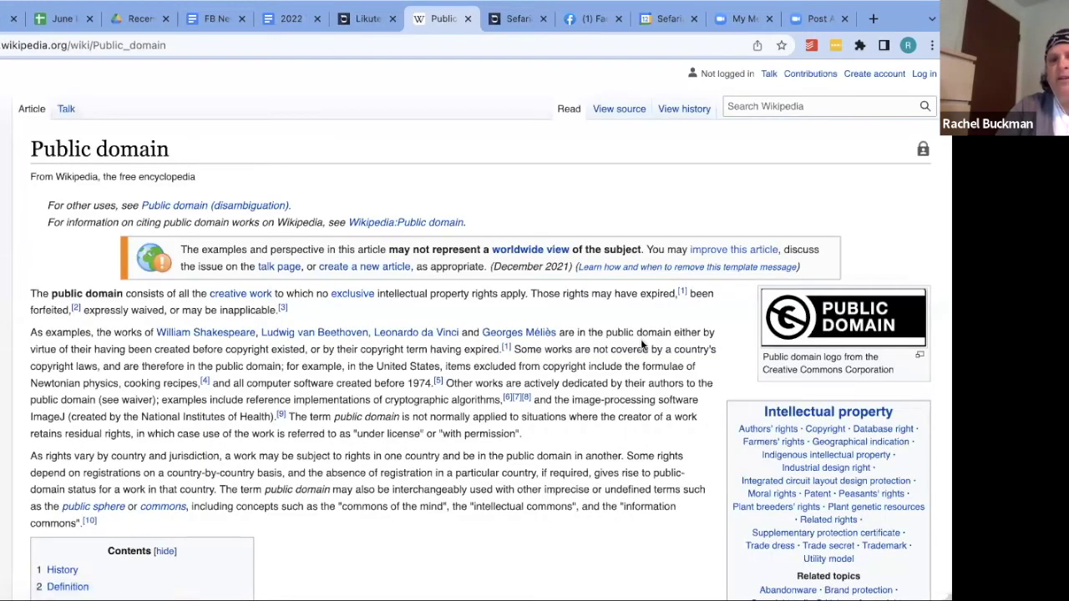
{"action": "left_click", "coordinate": [468, 19]}
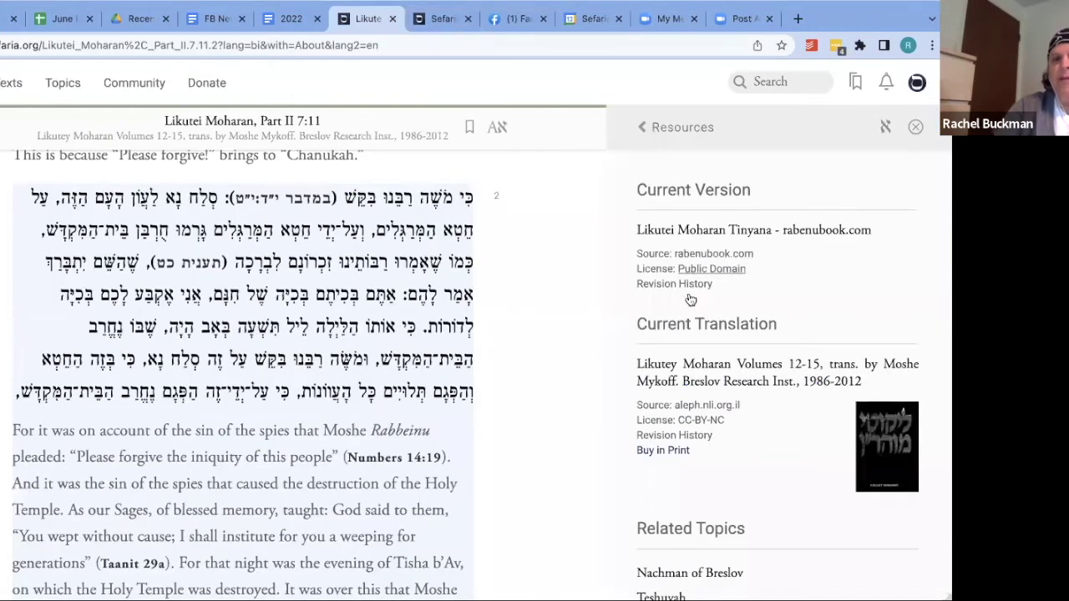
{"action": "scroll", "coordinate": [682, 309], "scroll_direction": "down", "scroll_amount": 1}
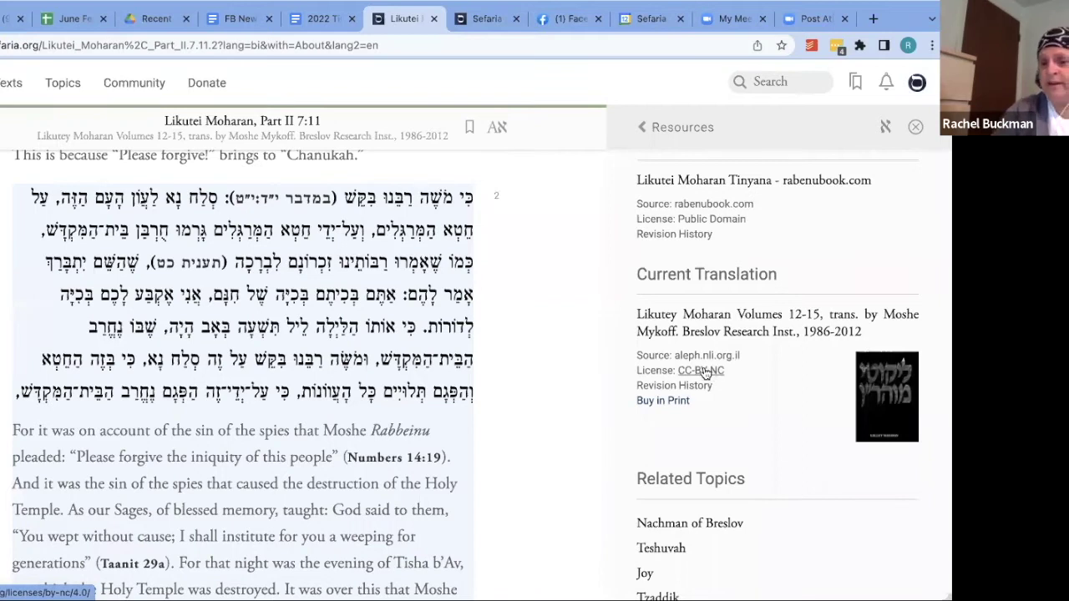
{"action": "left_click", "coordinate": [706, 373]}
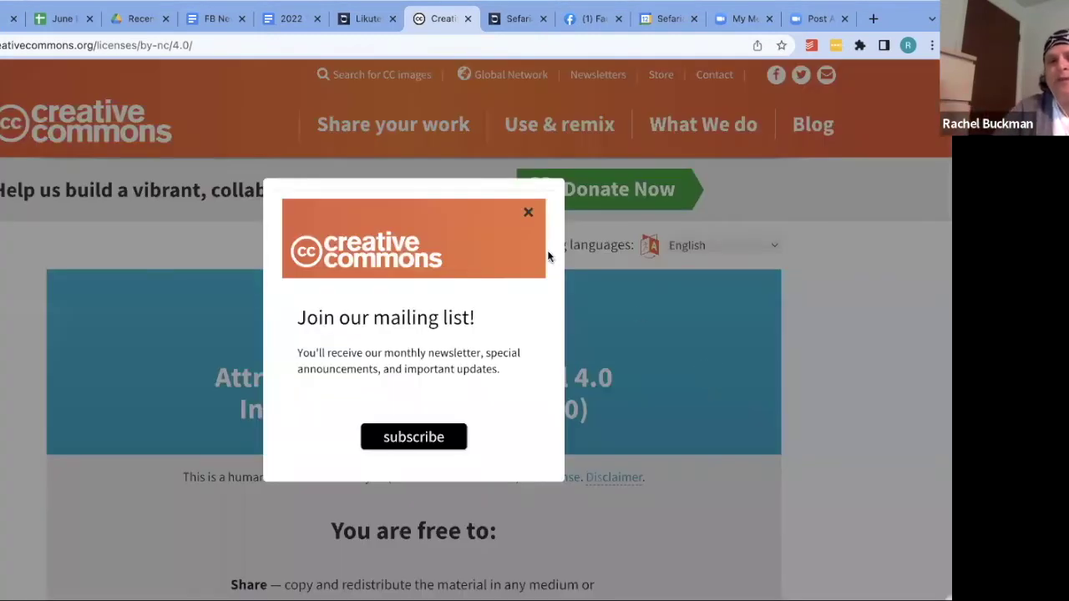
Dismiss the popups, read the CC BY-NC 4.0 licence summary, and close that tab
{"action": "left_click", "coordinate": [532, 215]}
{"action": "left_click", "coordinate": [87, 244]}
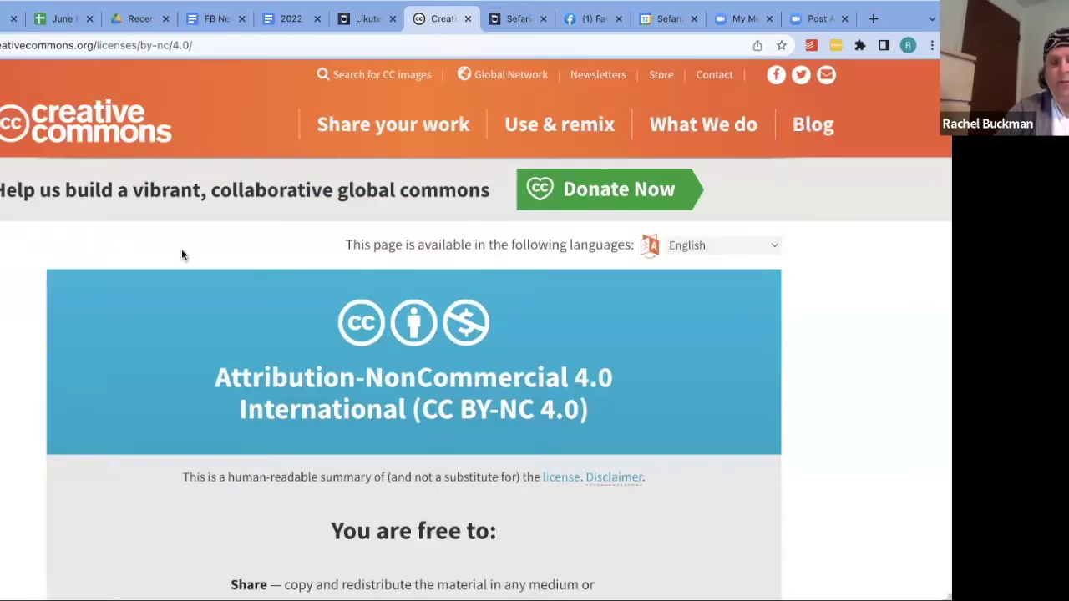
{"action": "scroll", "coordinate": [553, 348], "scroll_direction": "down", "scroll_amount": 1}
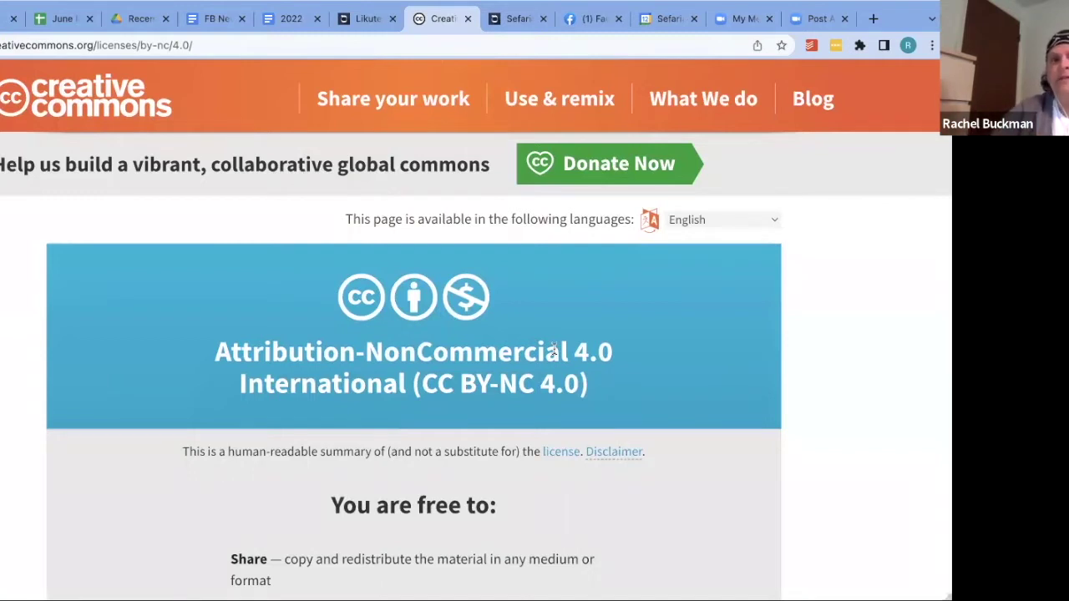
{"action": "scroll", "coordinate": [553, 351], "scroll_direction": "down", "scroll_amount": 3}
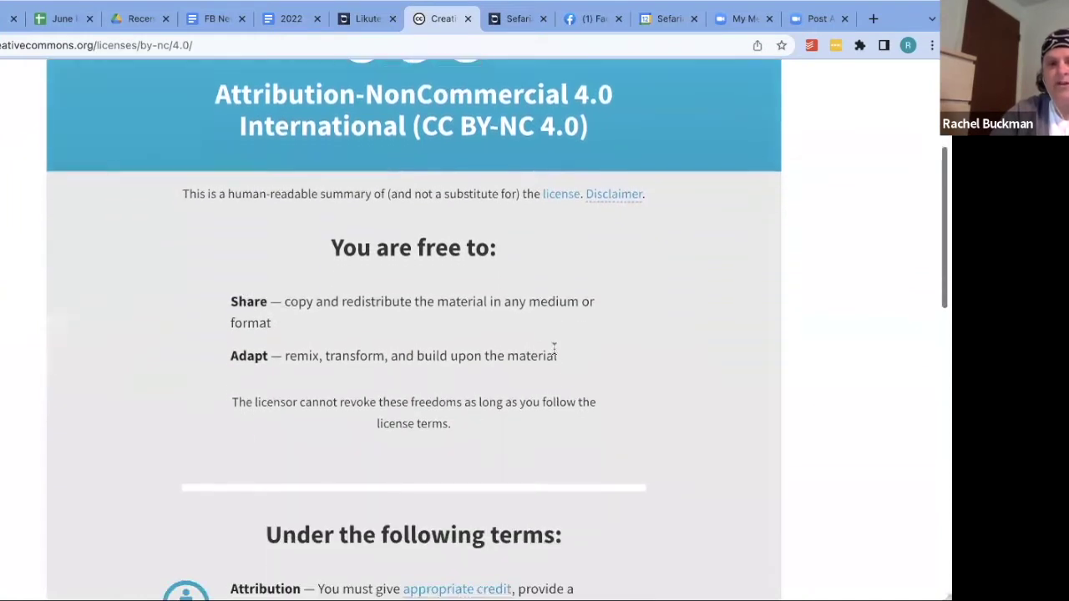
{"action": "scroll", "coordinate": [547, 338], "scroll_direction": "down", "scroll_amount": 1}
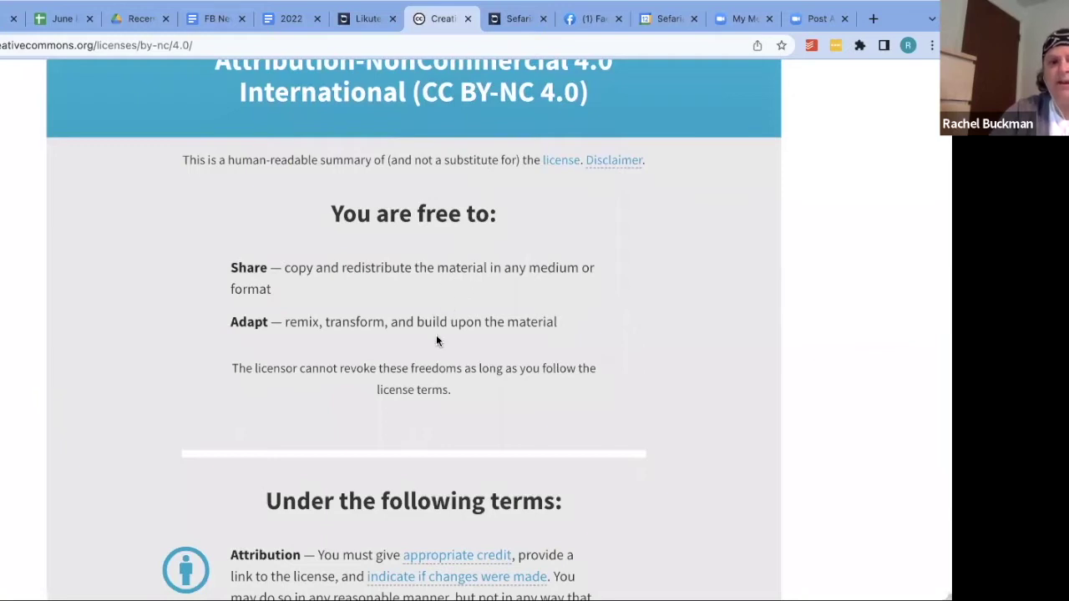
{"action": "scroll", "coordinate": [436, 341], "scroll_direction": "down", "scroll_amount": 5}
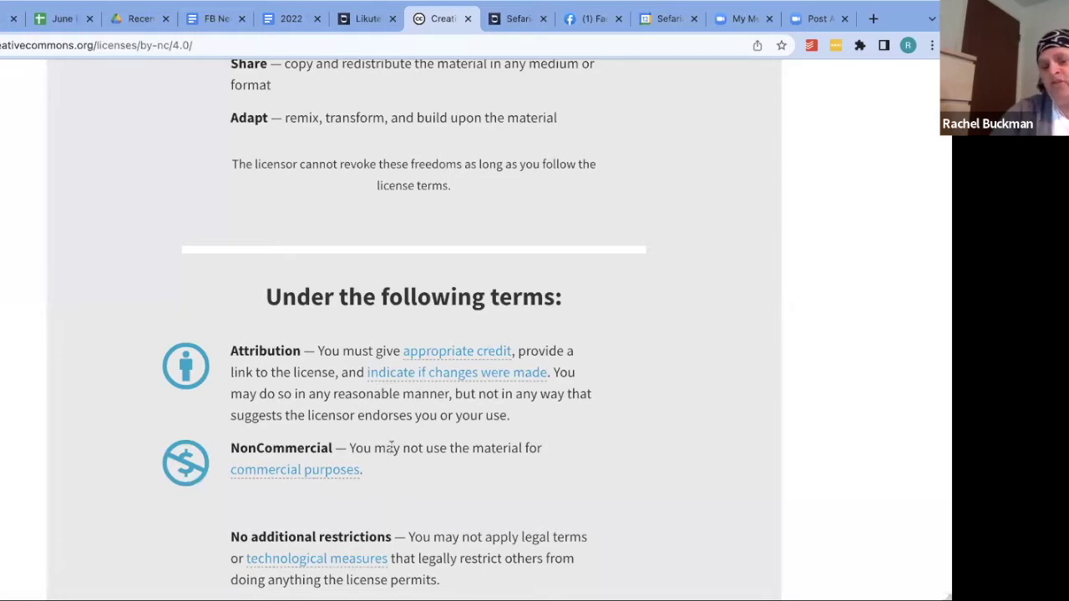
{"action": "scroll", "coordinate": [391, 446], "scroll_direction": "up", "scroll_amount": 6}
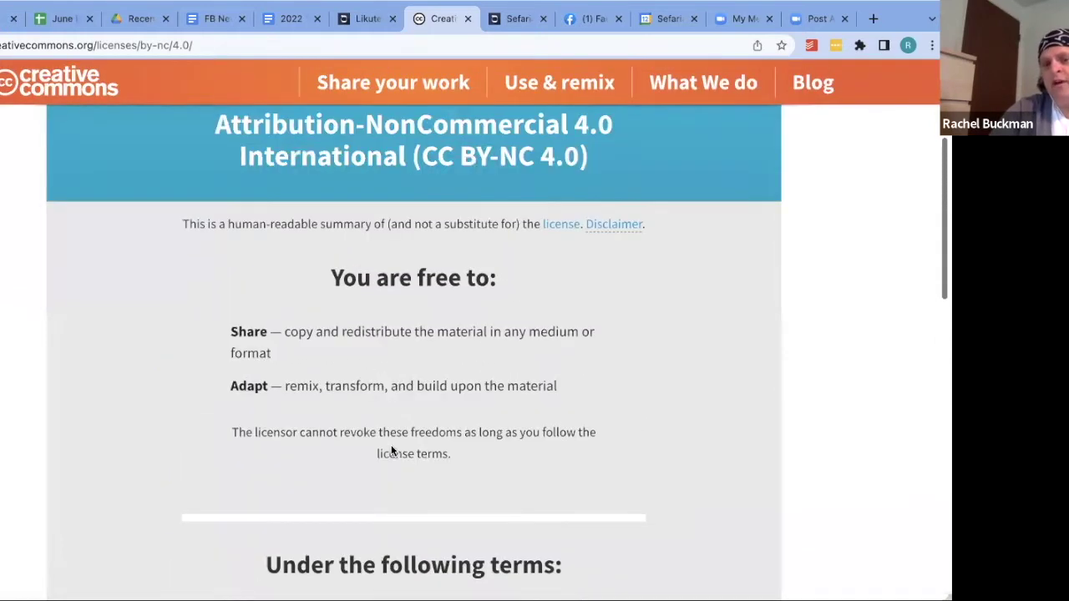
{"action": "scroll", "coordinate": [392, 451], "scroll_direction": "up", "scroll_amount": 5}
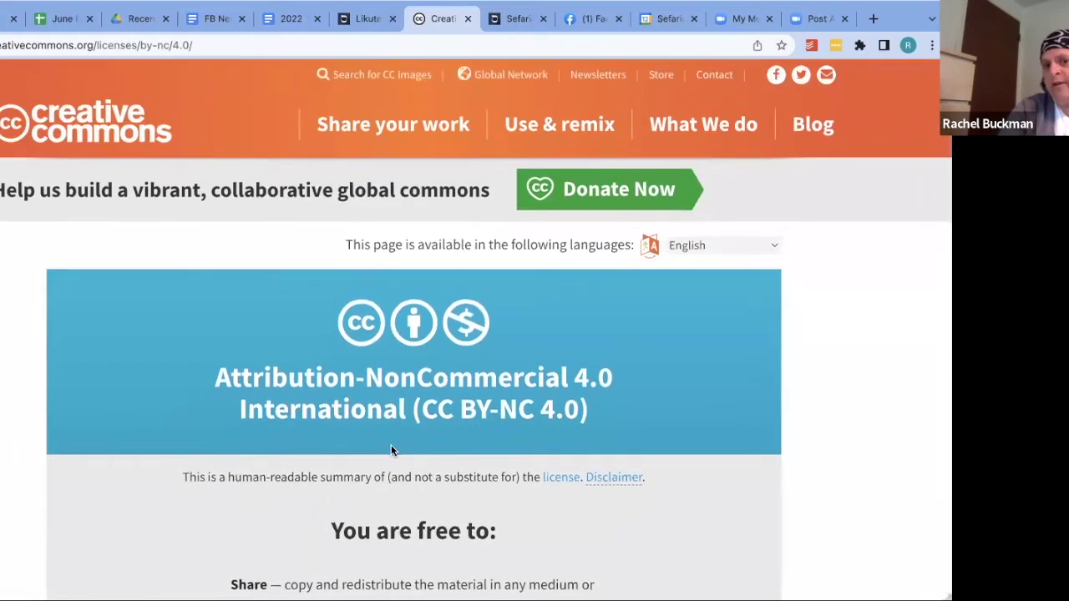
{"action": "left_click", "coordinate": [468, 19]}
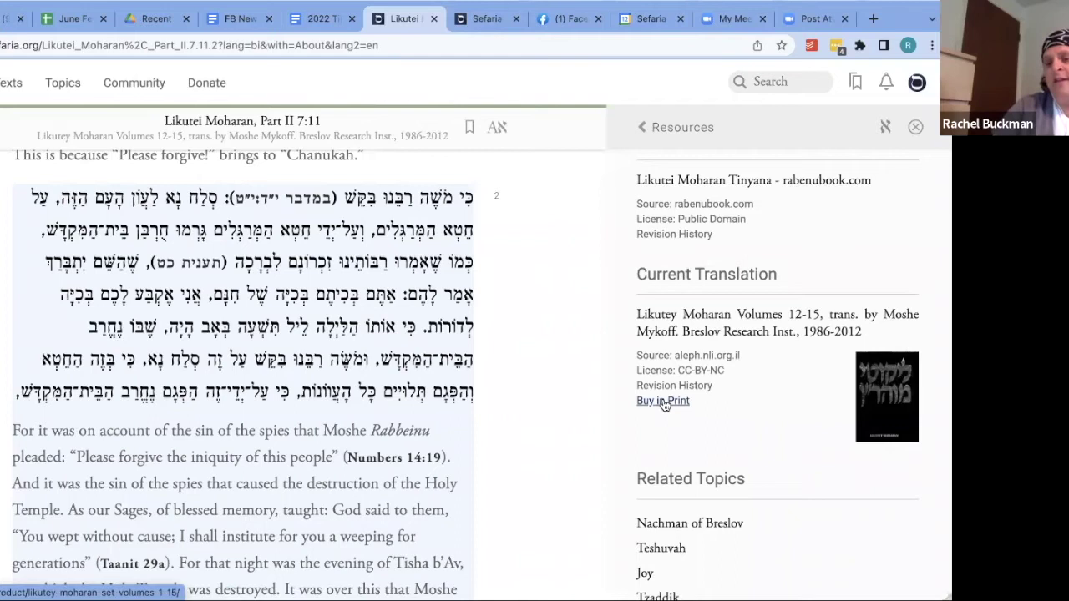
{"action": "left_click", "coordinate": [664, 403]}
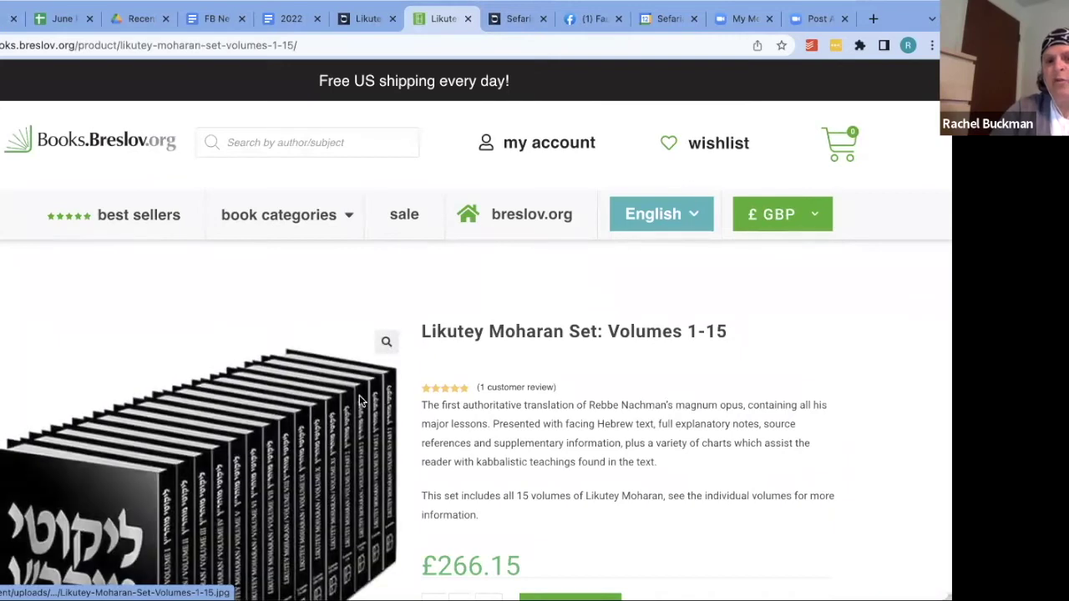
{"action": "left_click", "coordinate": [468, 19]}
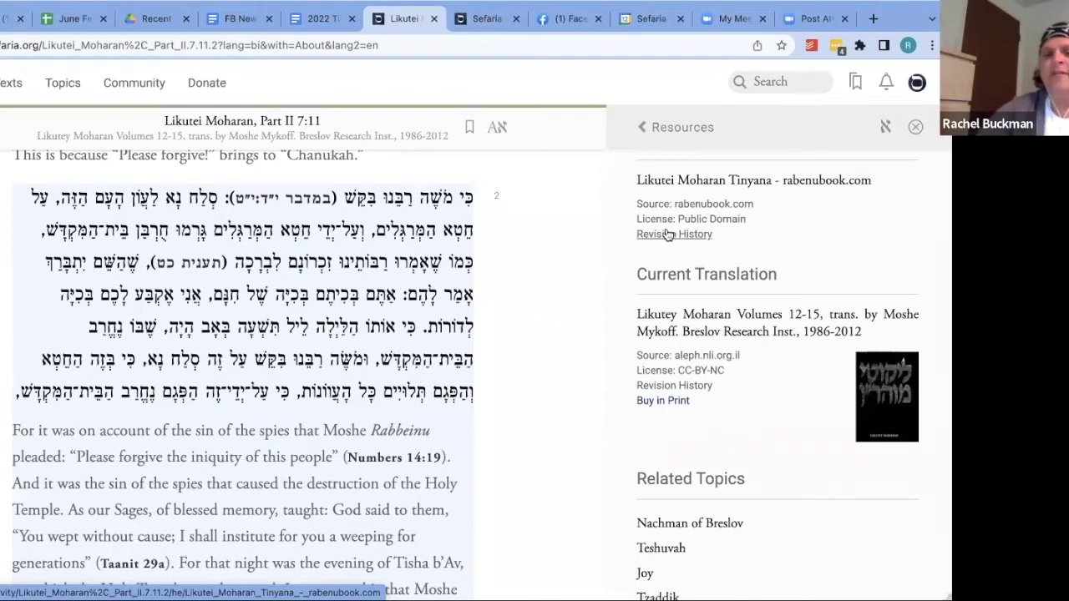
{"action": "scroll", "coordinate": [685, 250], "scroll_direction": "up", "scroll_amount": 4}
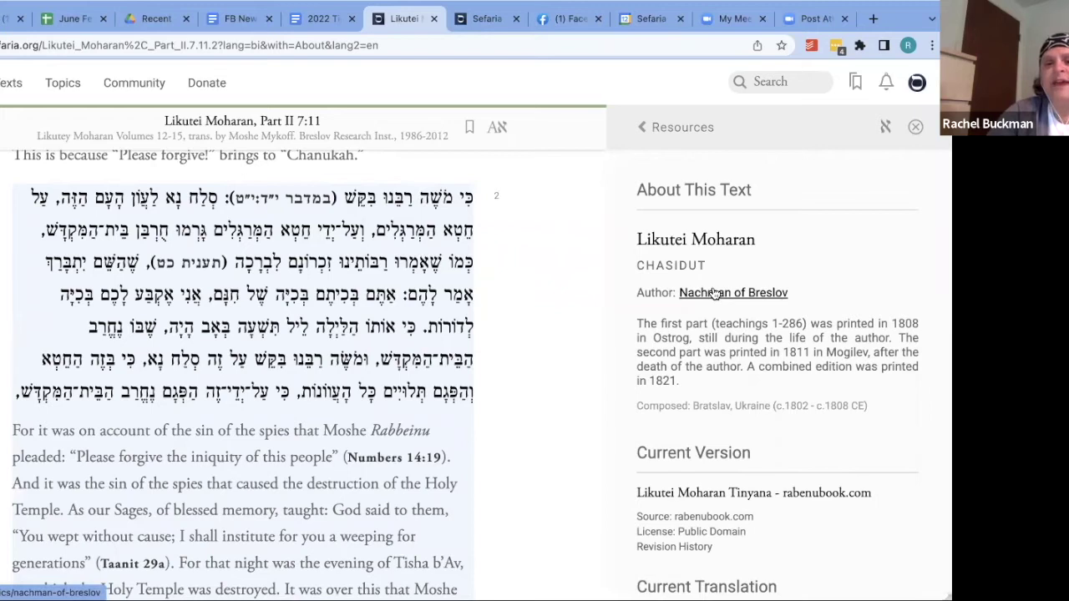
{"action": "left_click", "coordinate": [715, 293]}
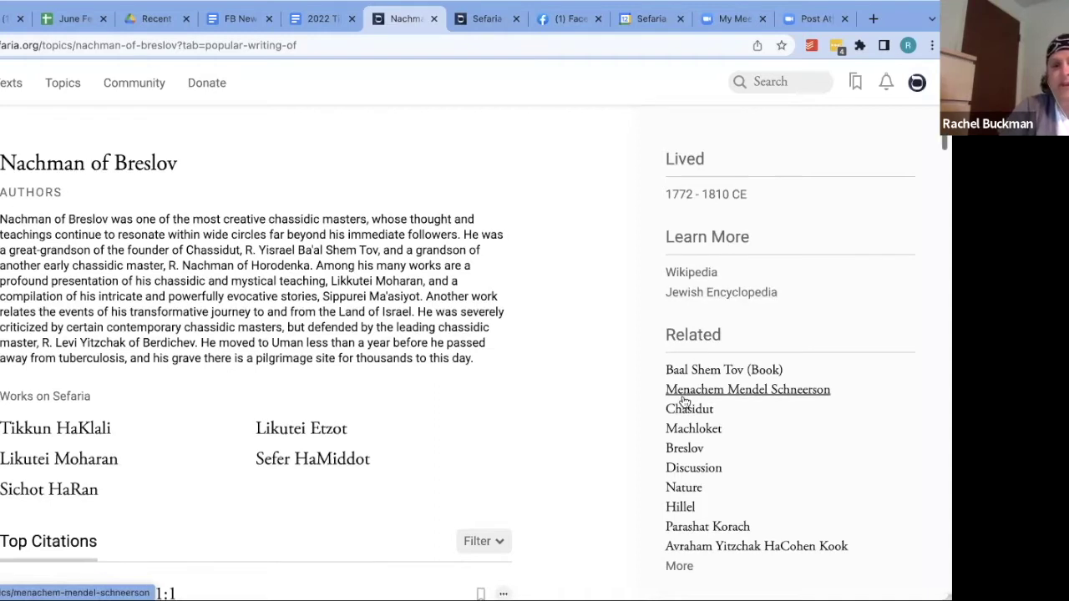
Scroll Nachman of Breslov's page past his students and top citations, then return to the Search box
{"action": "scroll", "coordinate": [685, 405], "scroll_direction": "down", "scroll_amount": 3}
{"action": "scroll", "coordinate": [685, 405], "scroll_direction": "down", "scroll_amount": 3}
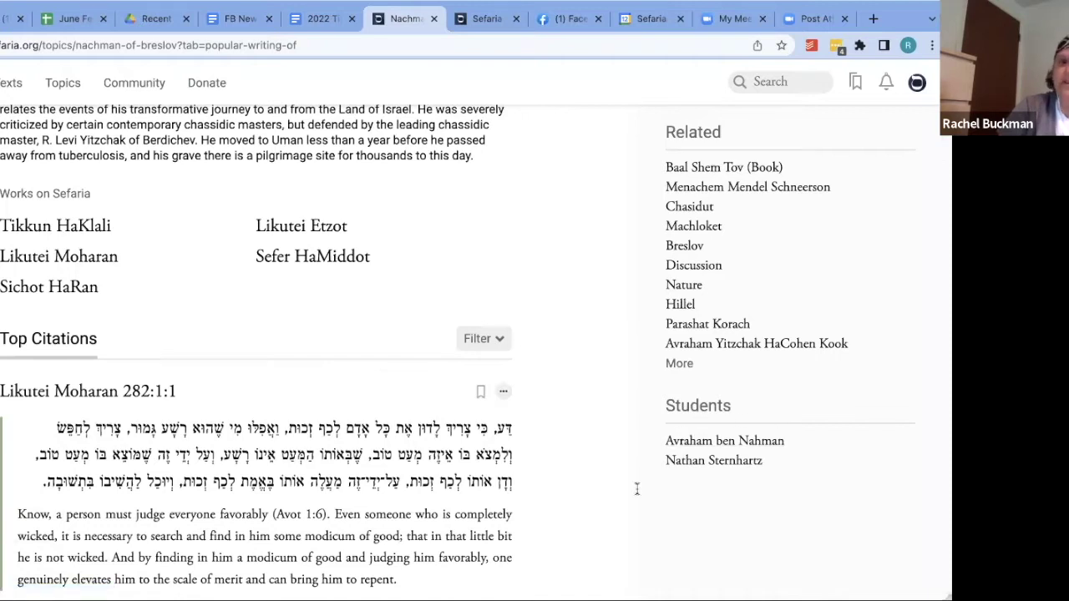
{"action": "scroll", "coordinate": [392, 475], "scroll_direction": "down", "scroll_amount": 2}
{"action": "scroll", "coordinate": [391, 474], "scroll_direction": "down", "scroll_amount": 4}
{"action": "scroll", "coordinate": [392, 473], "scroll_direction": "up", "scroll_amount": 5}
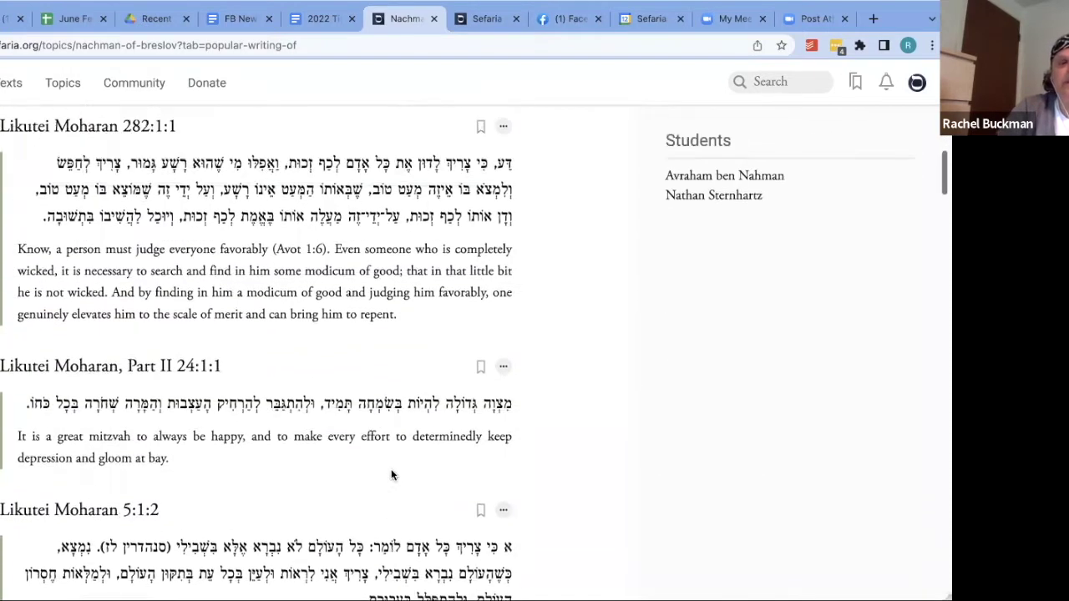
{"action": "scroll", "coordinate": [390, 470], "scroll_direction": "up", "scroll_amount": 5}
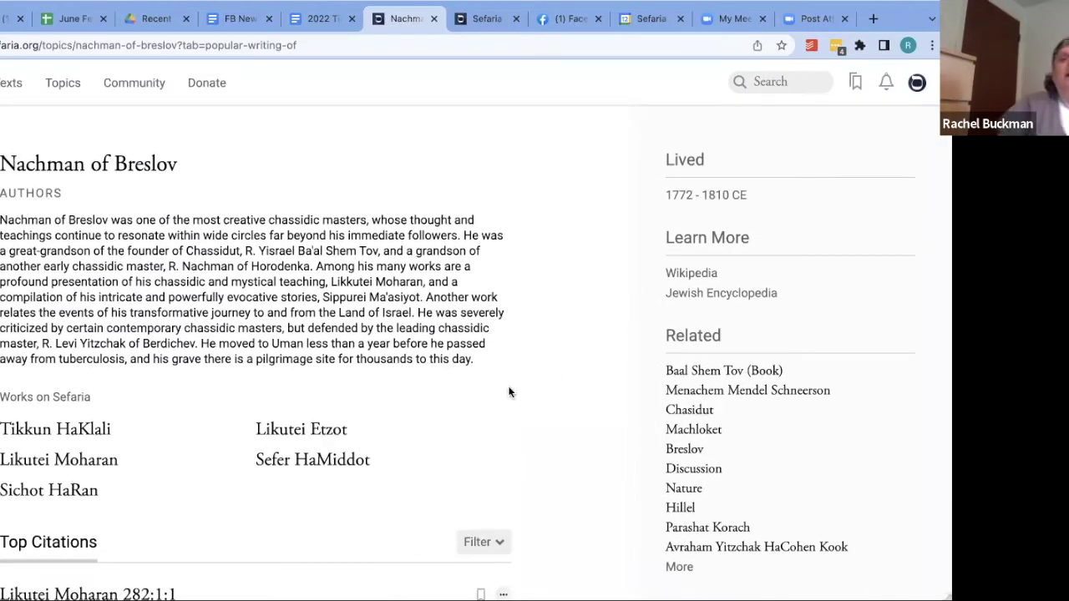
{"action": "left_click", "coordinate": [781, 83]}
Search for 'nachman', then clear the leftover 'Nachmanides' search term
{"action": "type", "text": "nach"}
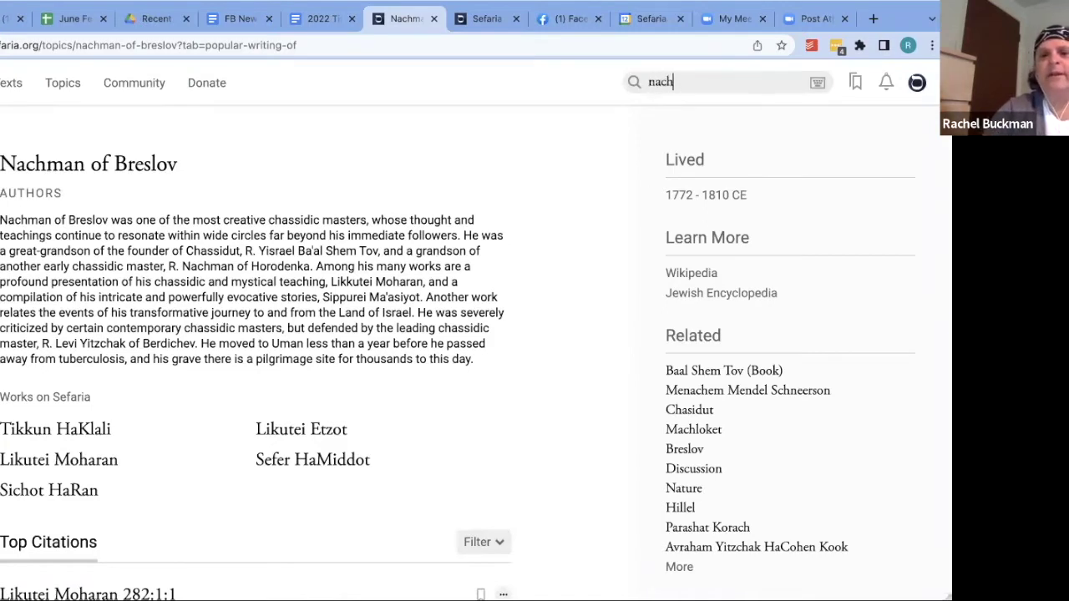
{"action": "type", "text": "manides"}
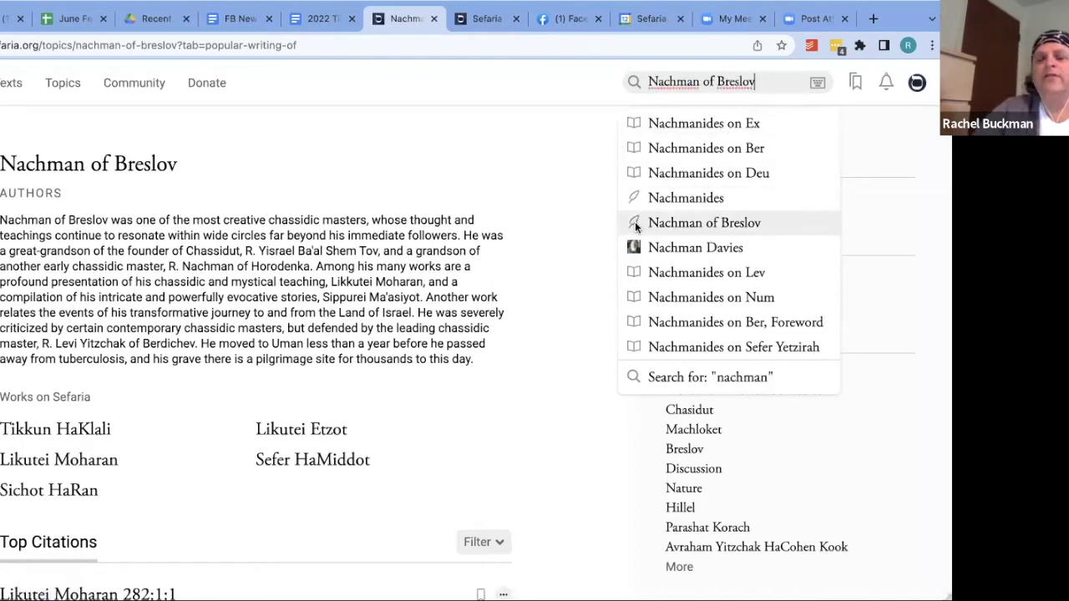
{"action": "left_click", "coordinate": [588, 155]}
{"action": "double_click", "coordinate": [769, 83]}
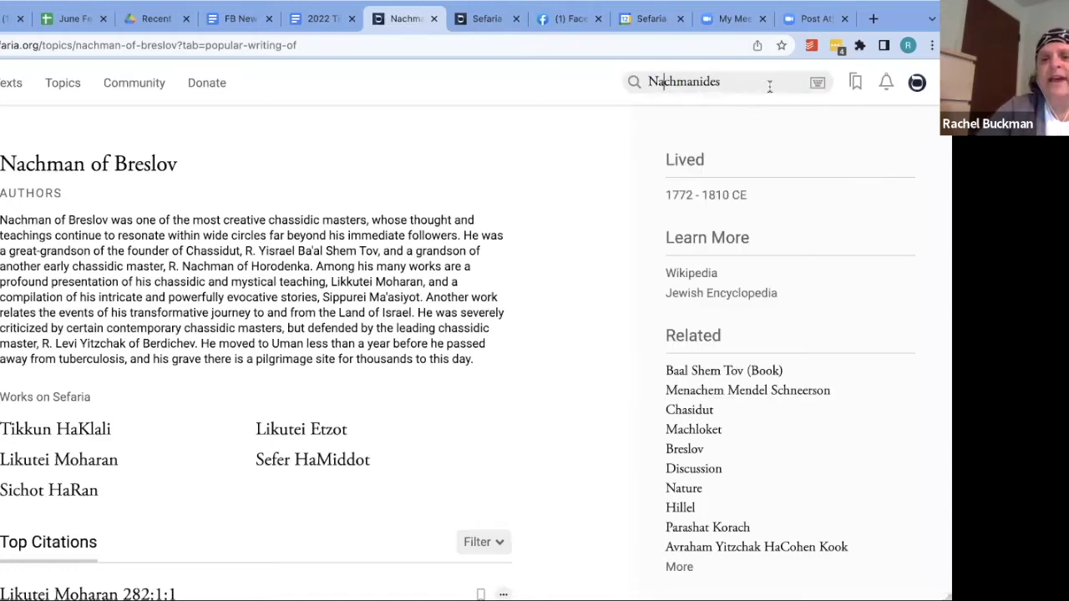
{"action": "key", "text": "BackSpace"}
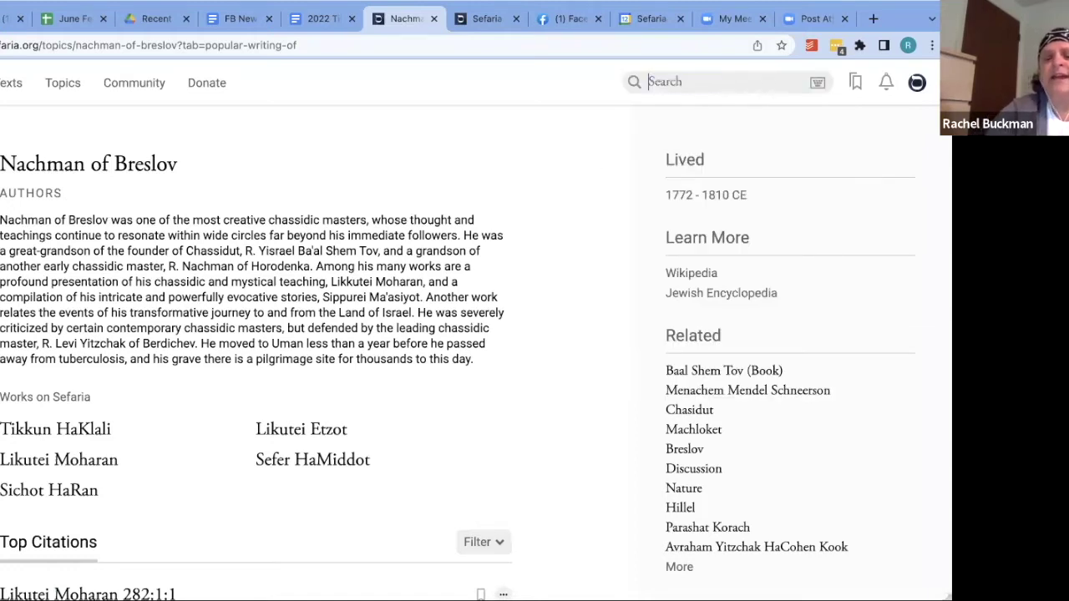
{"action": "left_click", "coordinate": [564, 166]}
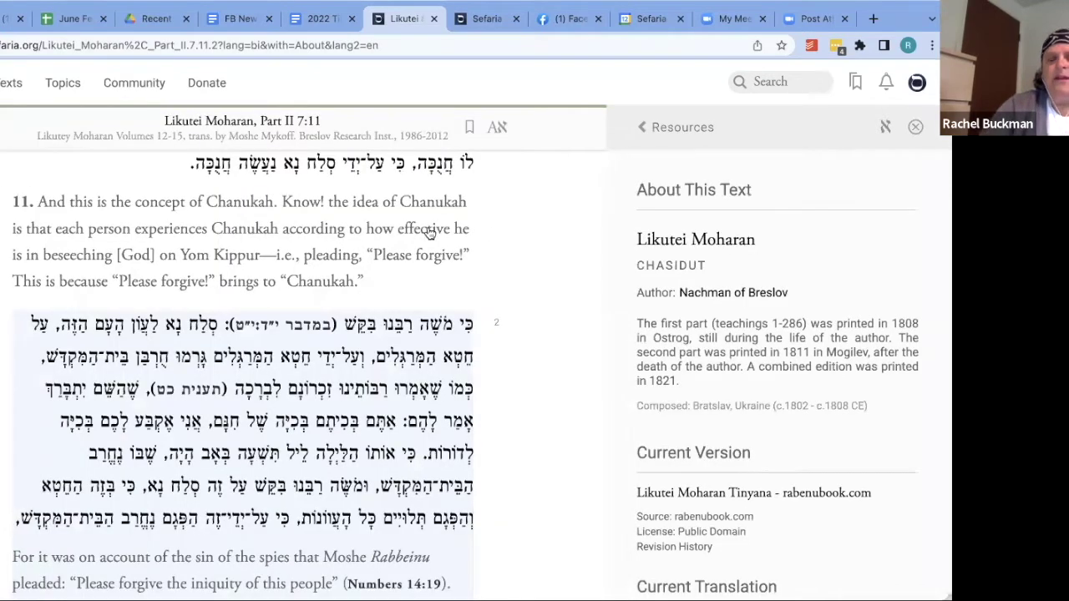
Jump to Likutei Moharan 51 through its table of contents, then go back to Browse the Library
{"action": "left_click", "coordinate": [644, 127]}
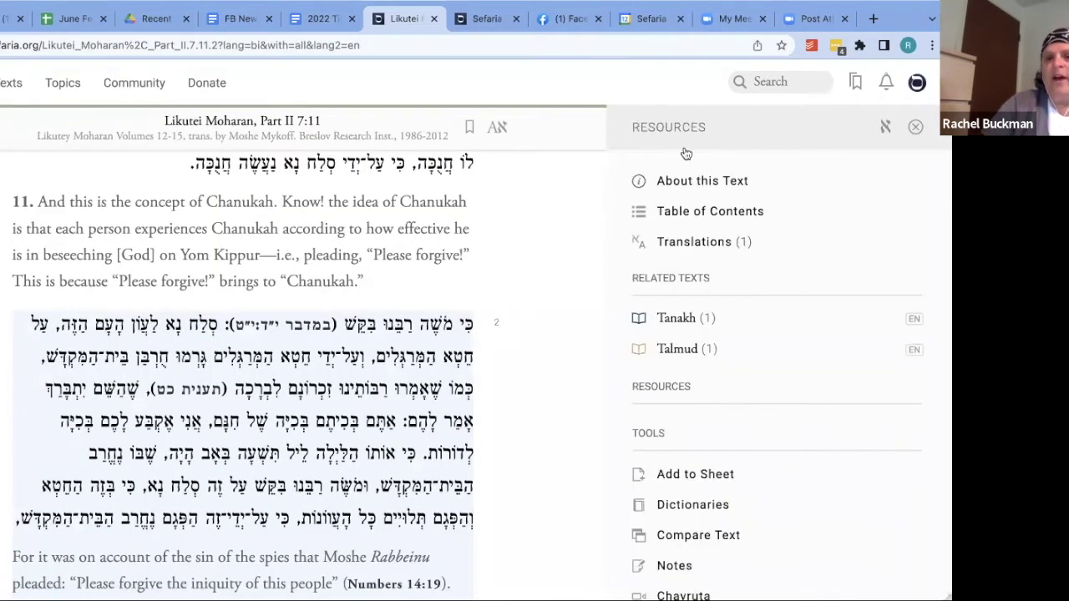
{"action": "left_click", "coordinate": [698, 212]}
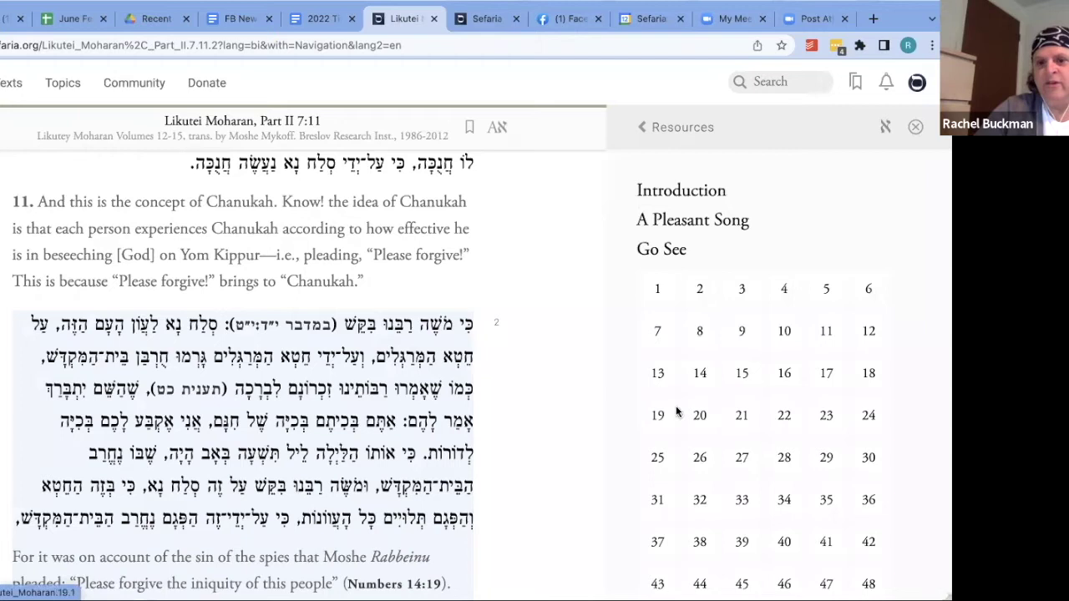
{"action": "scroll", "coordinate": [710, 444], "scroll_direction": "down", "scroll_amount": 2}
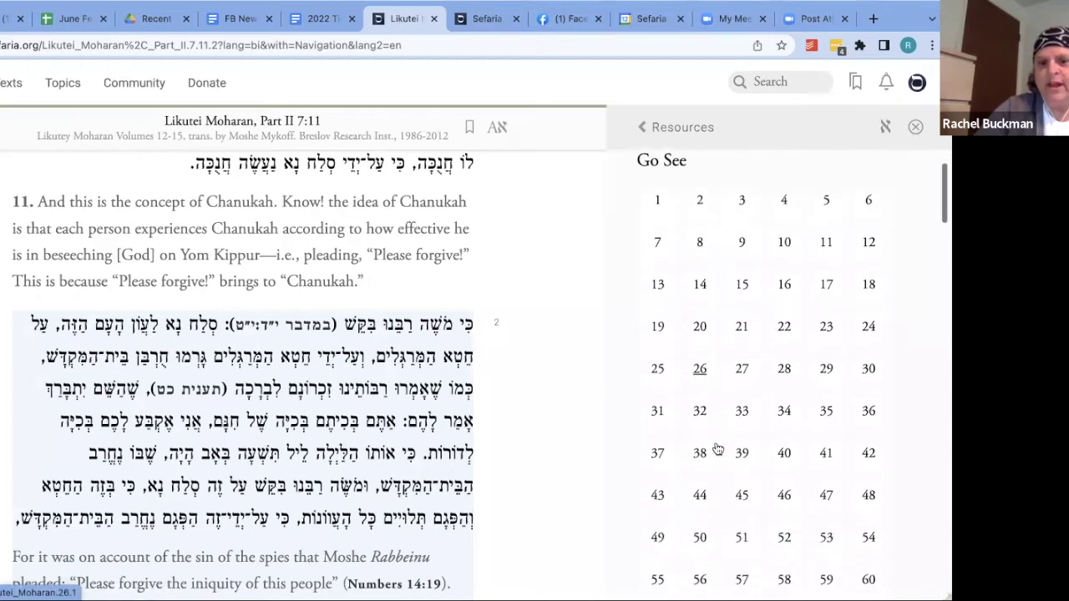
{"action": "left_click", "coordinate": [742, 454]}
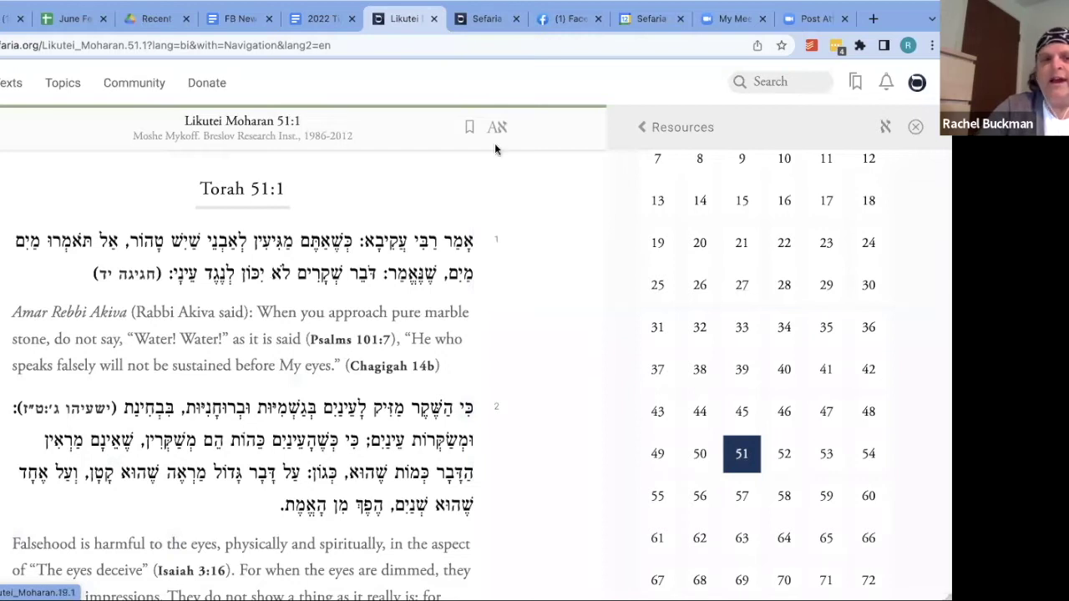
{"action": "left_click", "coordinate": [11, 86]}
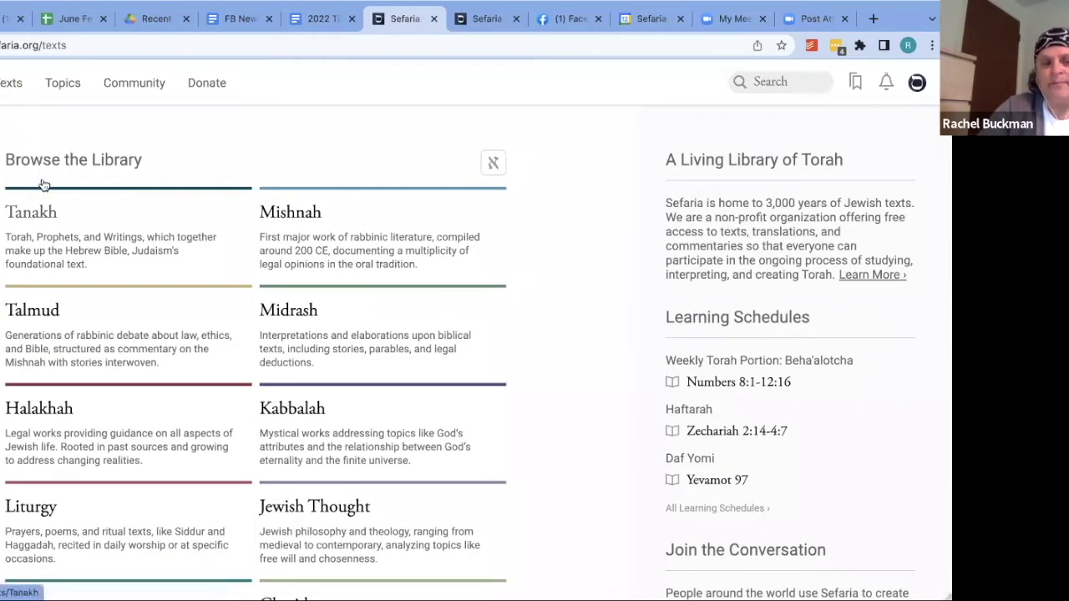
Open Numbers from Tanakh, continue reading at chapter 8, and show verse 1's resources
{"action": "left_click", "coordinate": [38, 217]}
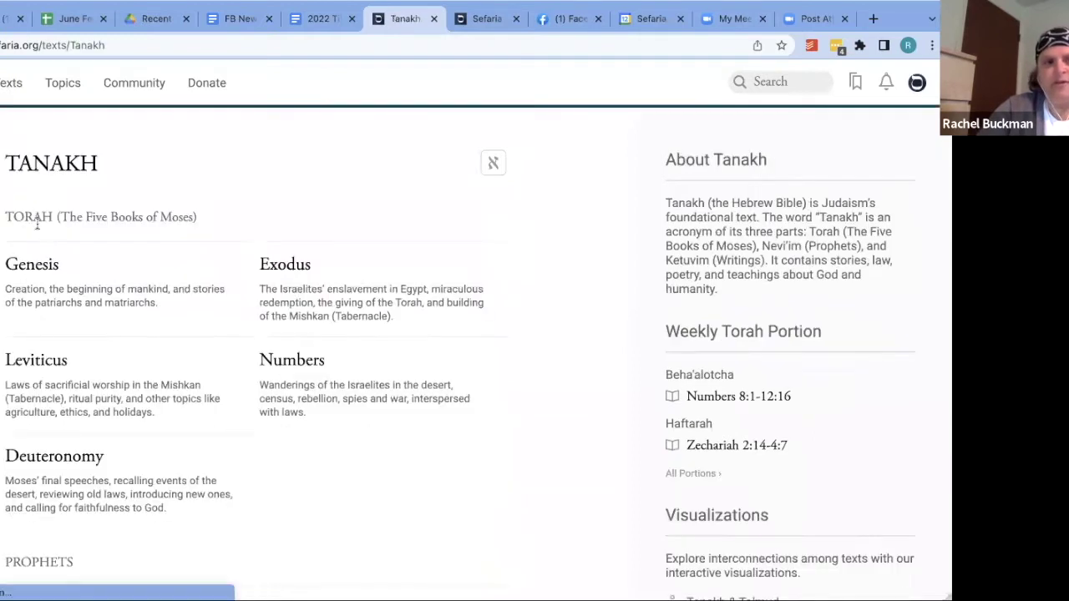
{"action": "left_click", "coordinate": [313, 361]}
{"action": "left_click", "coordinate": [17, 239]}
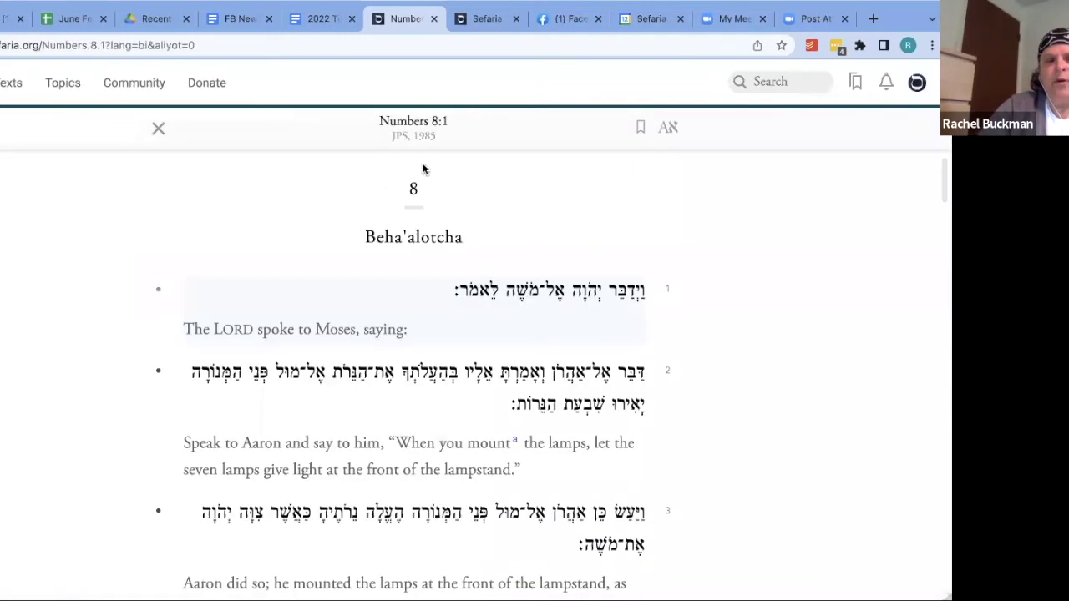
{"action": "left_click", "coordinate": [524, 298]}
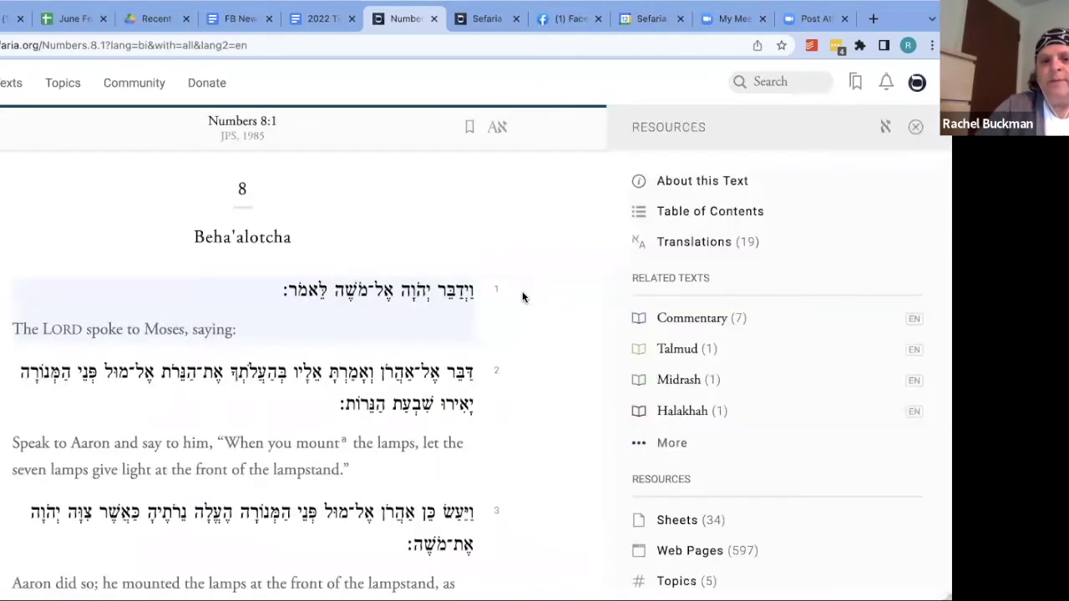
From the table of contents, jump to Beha'alotcha's fourth aliyah, then to Numbers chapter 21
{"action": "left_click", "coordinate": [704, 213]}
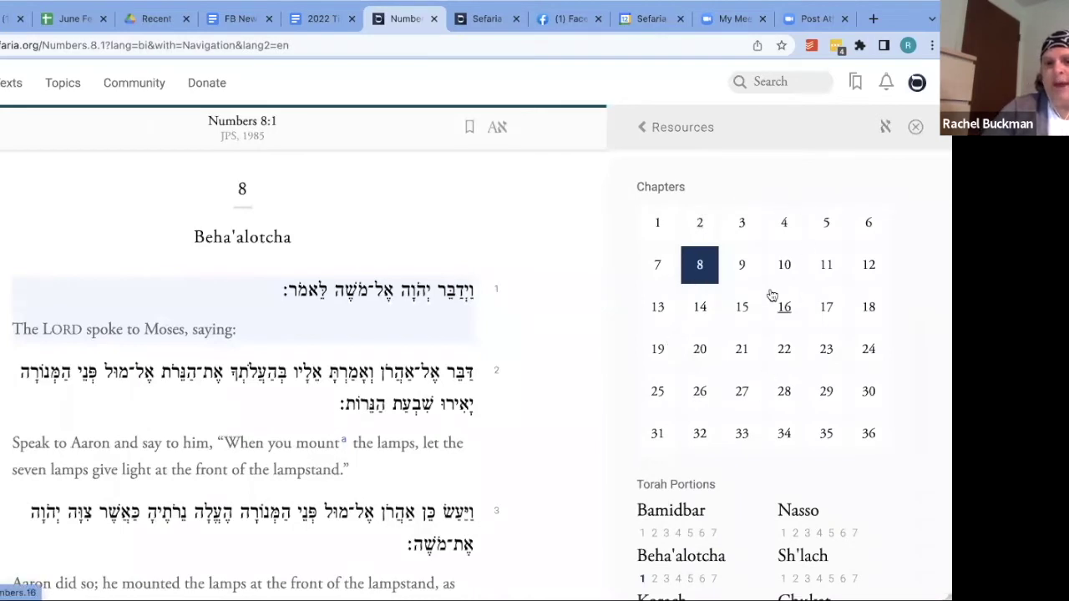
{"action": "scroll", "coordinate": [735, 406], "scroll_direction": "down", "scroll_amount": 1}
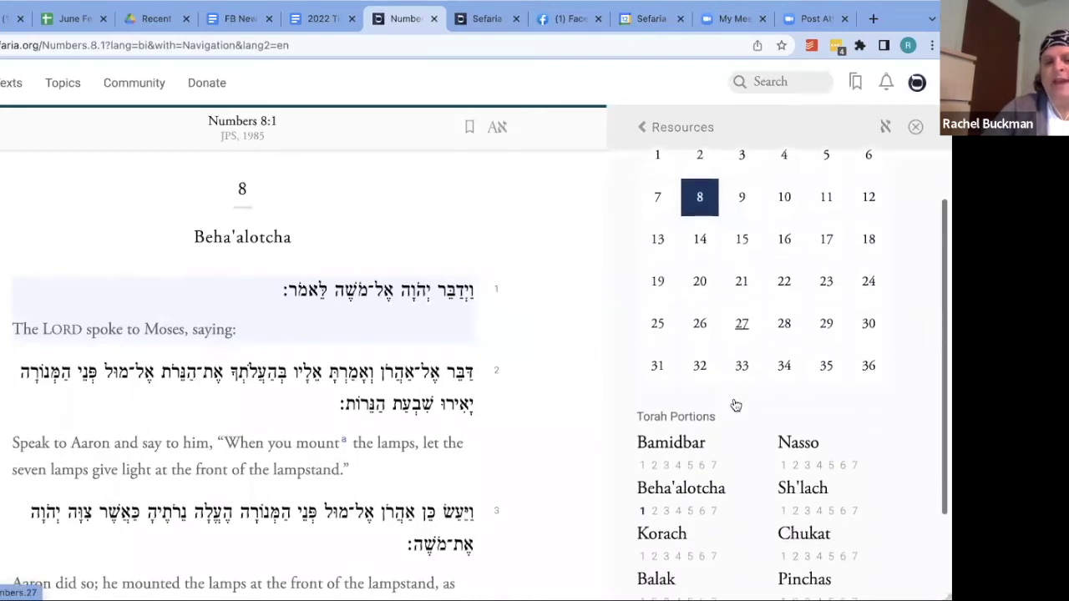
{"action": "scroll", "coordinate": [735, 406], "scroll_direction": "down", "scroll_amount": 1}
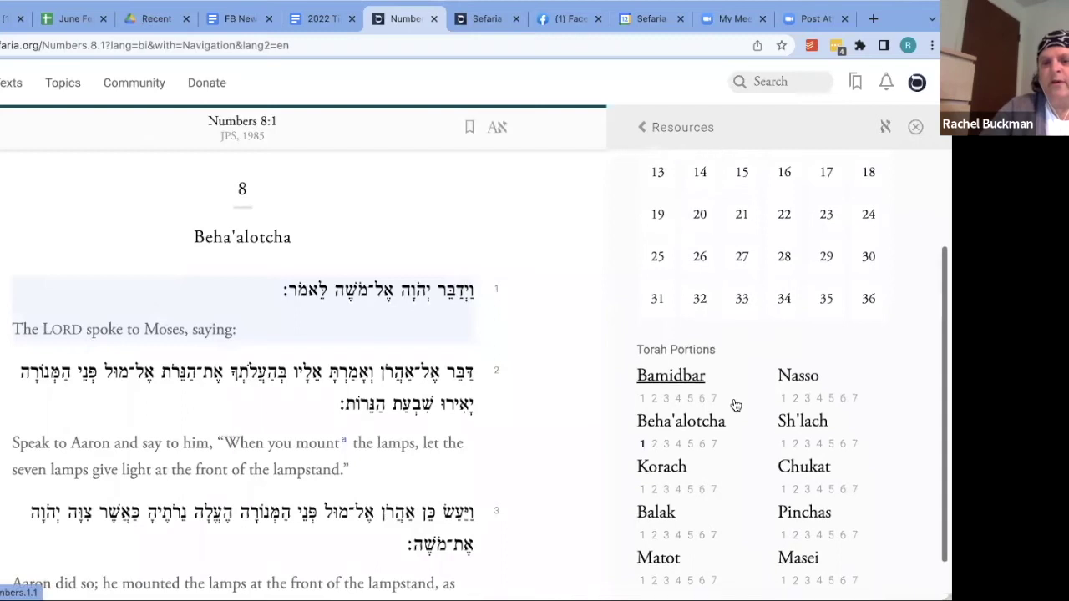
{"action": "scroll", "coordinate": [735, 406], "scroll_direction": "down", "scroll_amount": 1}
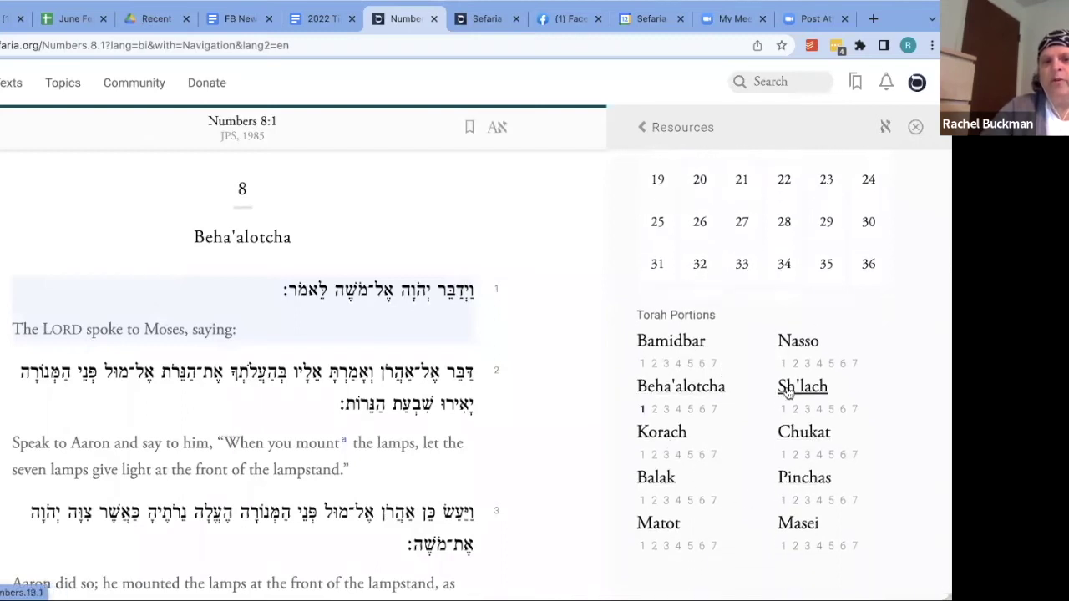
{"action": "scroll", "coordinate": [707, 493], "scroll_direction": "down", "scroll_amount": 1}
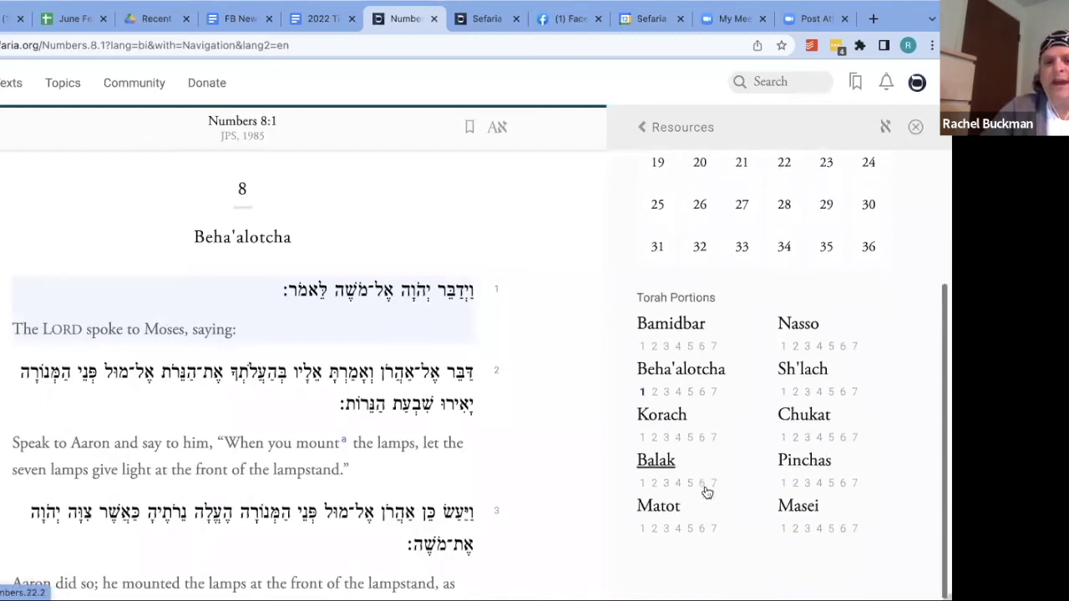
{"action": "left_click", "coordinate": [678, 396]}
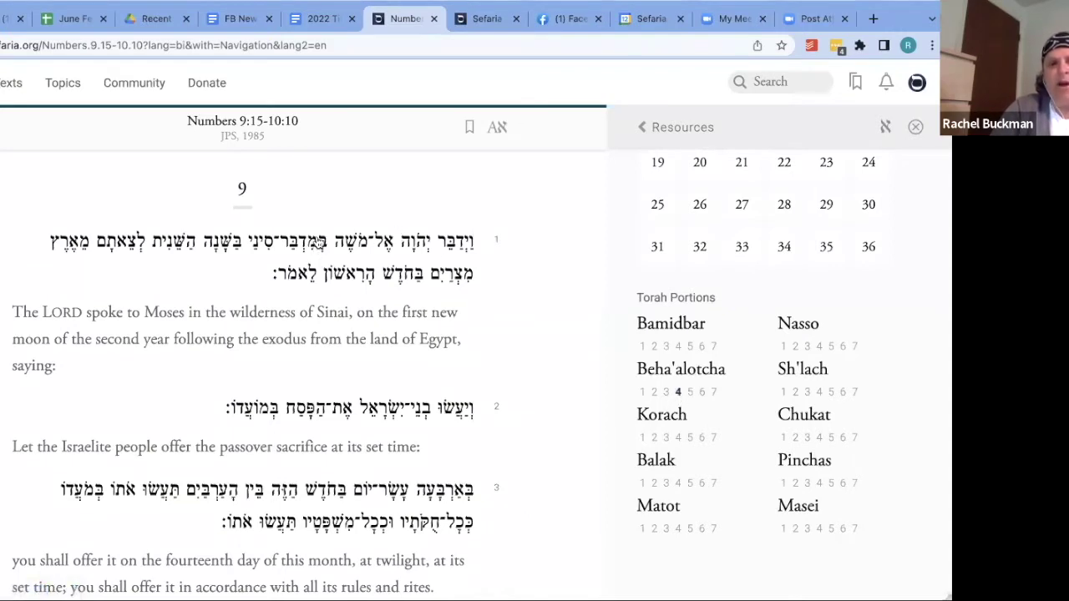
{"action": "left_click", "coordinate": [742, 163]}
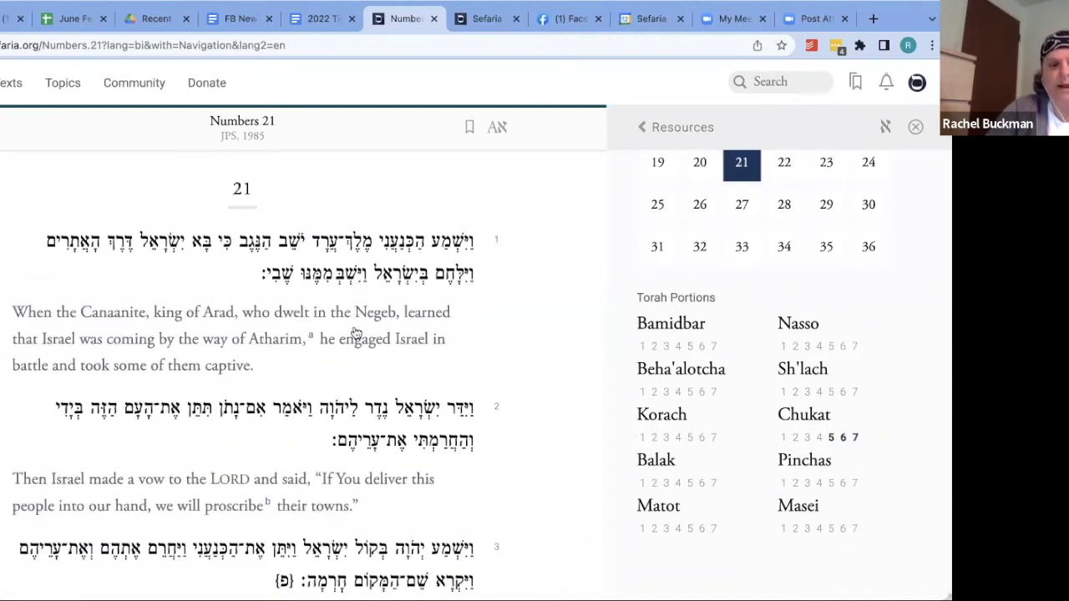
{"action": "scroll", "coordinate": [355, 334], "scroll_direction": "down", "scroll_amount": 3}
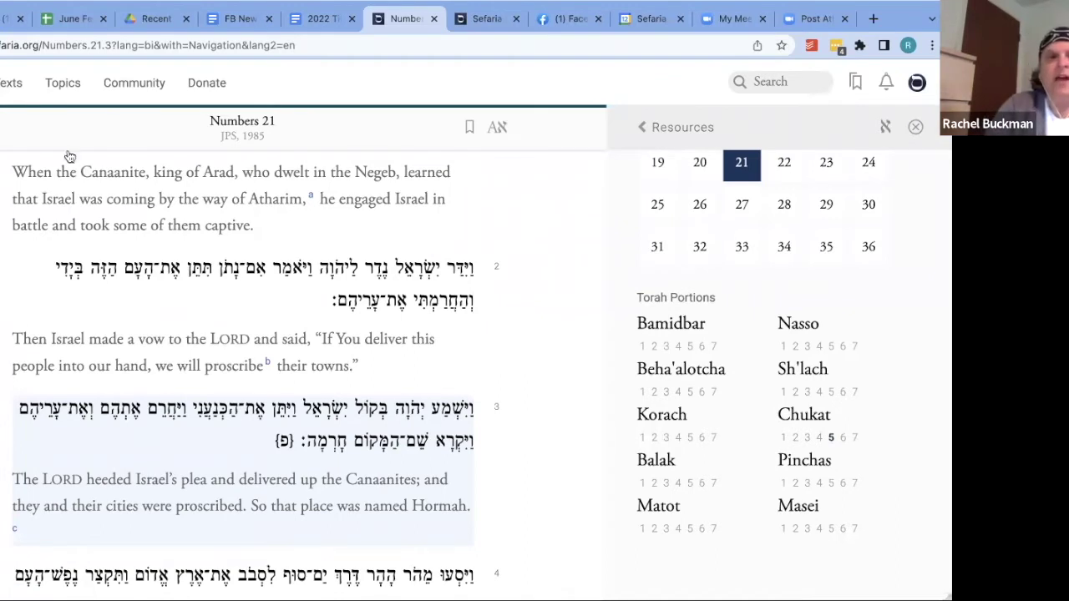
Leave Numbers 21 for the Browse the Library page via the Texts link
{"action": "left_click", "coordinate": [14, 86]}
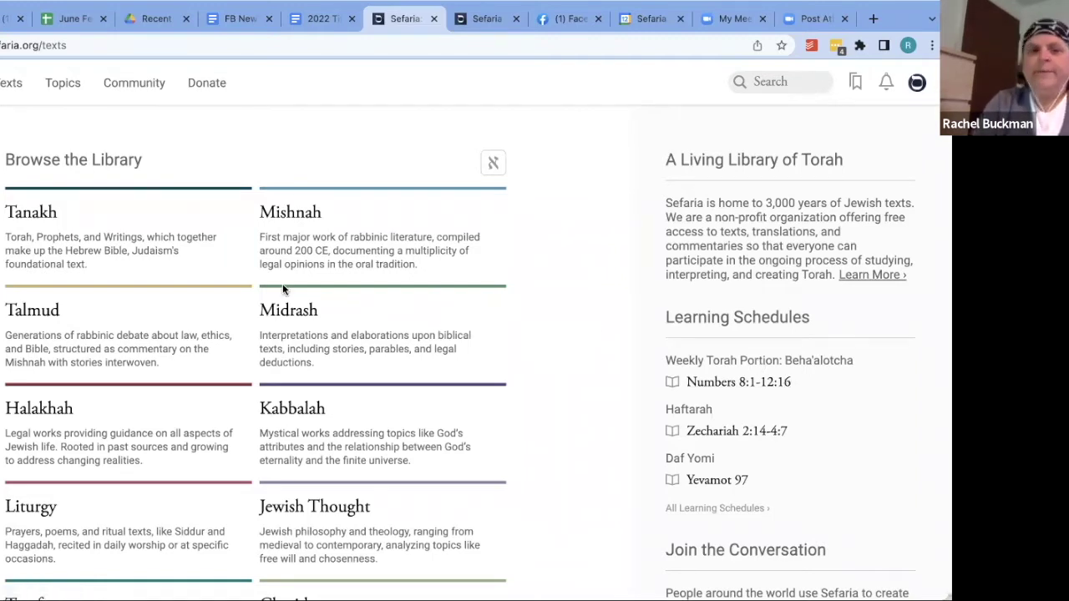
Open the weekly portion Beha'alotcha, Numbers 8:1-12:16, from Tanakh and show verse 1's resources
{"action": "left_click", "coordinate": [37, 212]}
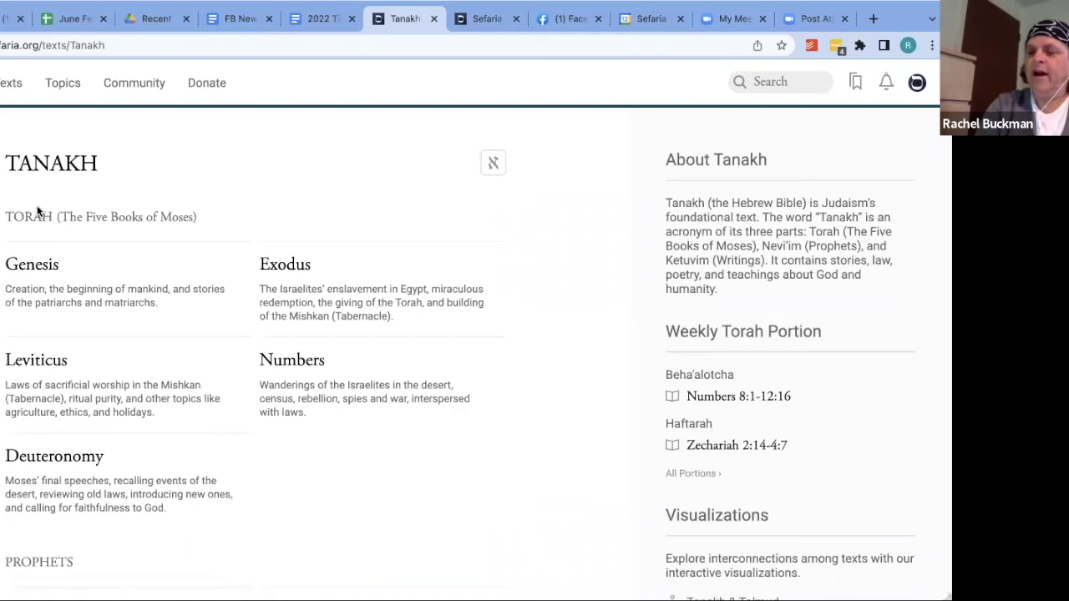
{"action": "left_click", "coordinate": [708, 398]}
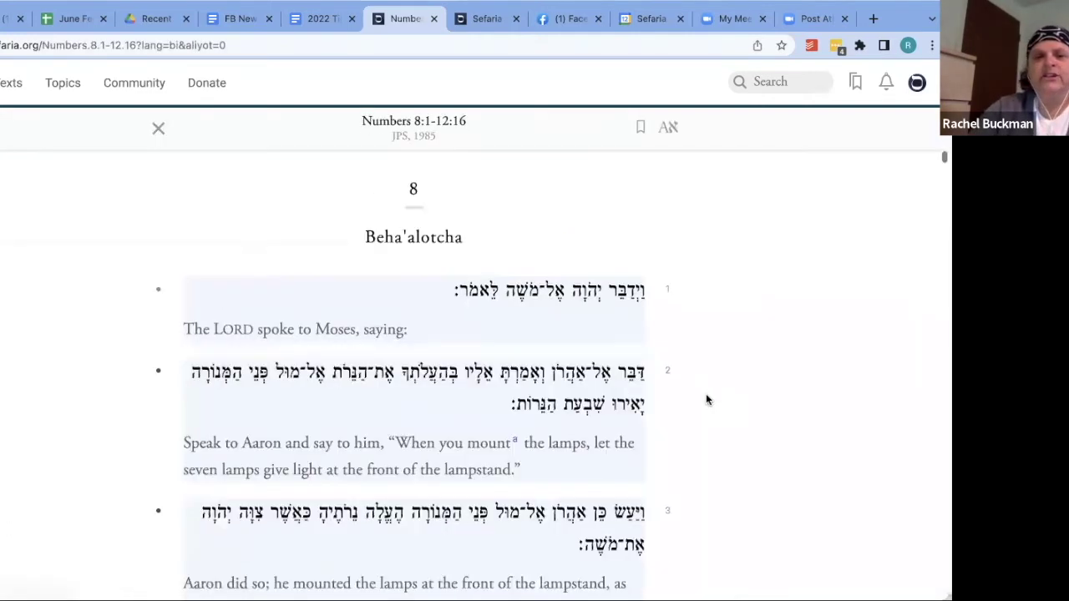
{"action": "left_click", "coordinate": [573, 293]}
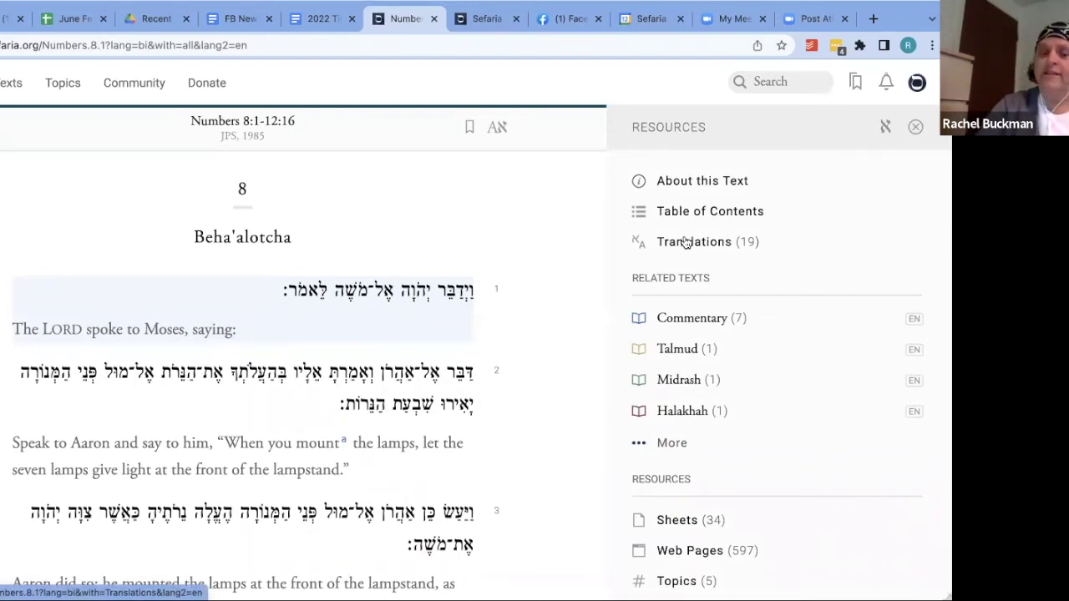
In the Translations list, select Everett Fox's The Five Books of Moses for the portion
{"action": "left_click", "coordinate": [685, 243]}
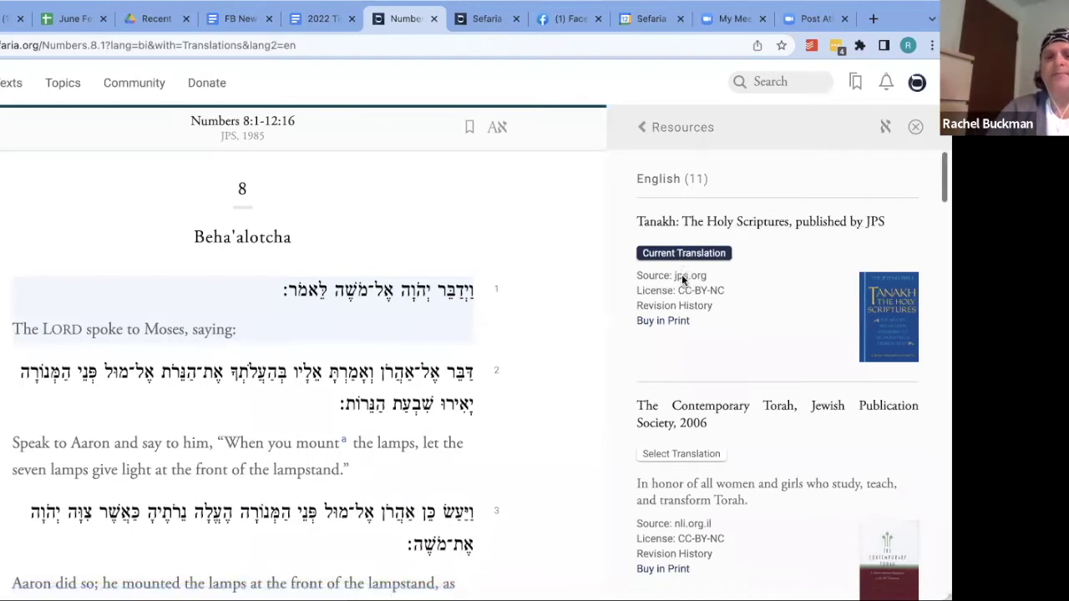
{"action": "scroll", "coordinate": [682, 281], "scroll_direction": "down", "scroll_amount": 3}
{"action": "scroll", "coordinate": [682, 275], "scroll_direction": "down", "scroll_amount": 6}
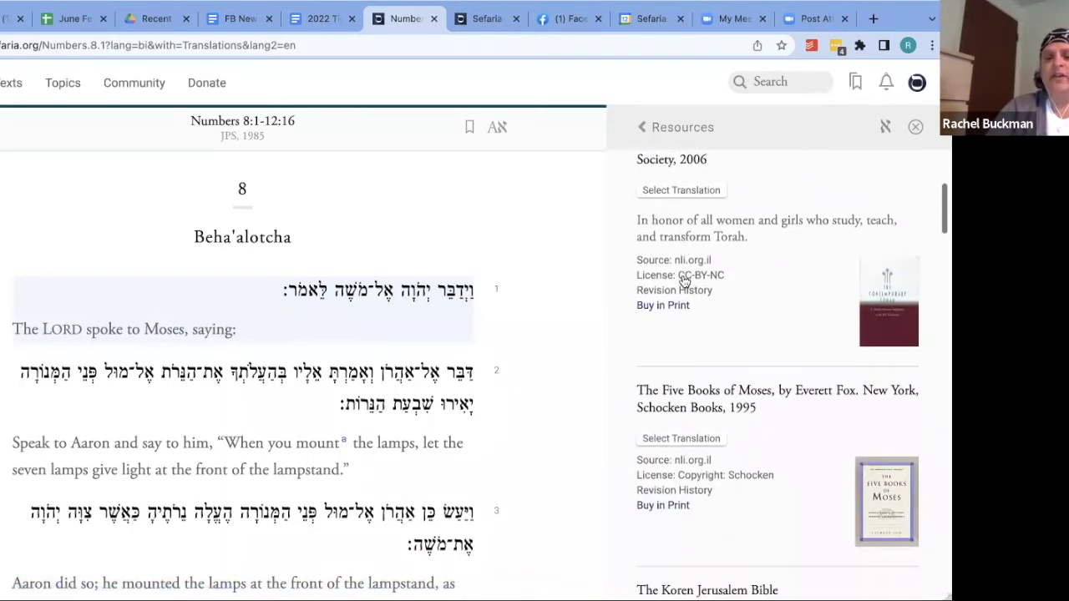
{"action": "scroll", "coordinate": [683, 280], "scroll_direction": "down", "scroll_amount": 6}
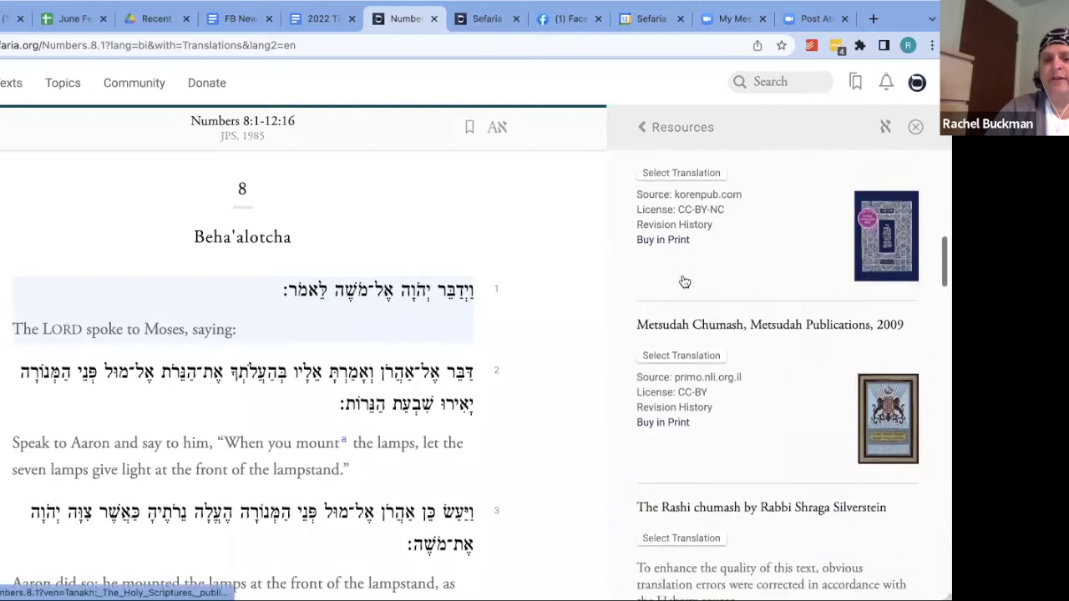
{"action": "scroll", "coordinate": [683, 280], "scroll_direction": "down", "scroll_amount": 6}
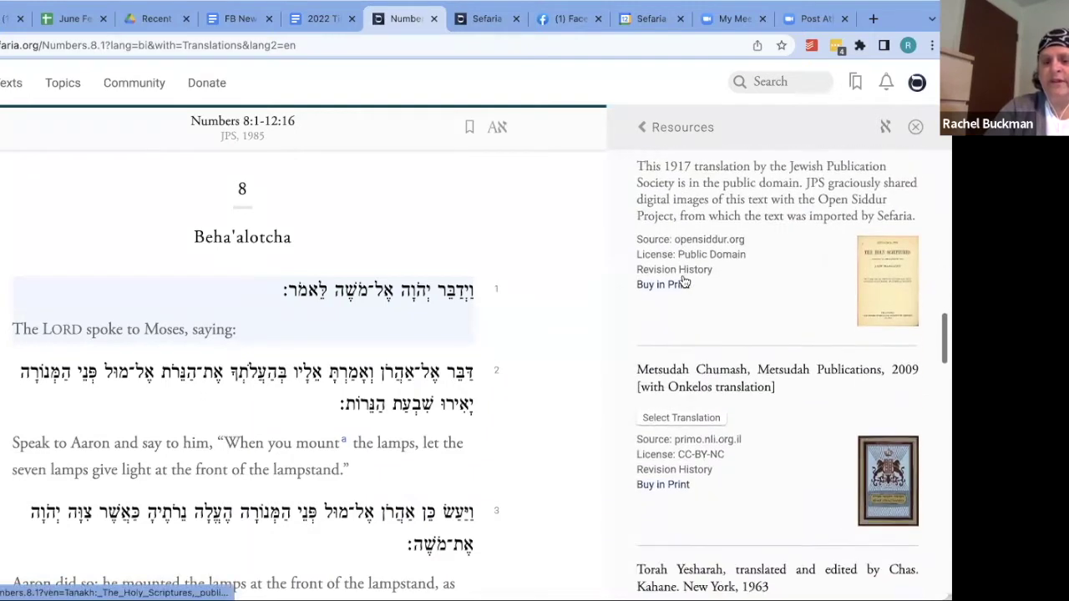
{"action": "scroll", "coordinate": [684, 281], "scroll_direction": "down", "scroll_amount": 3}
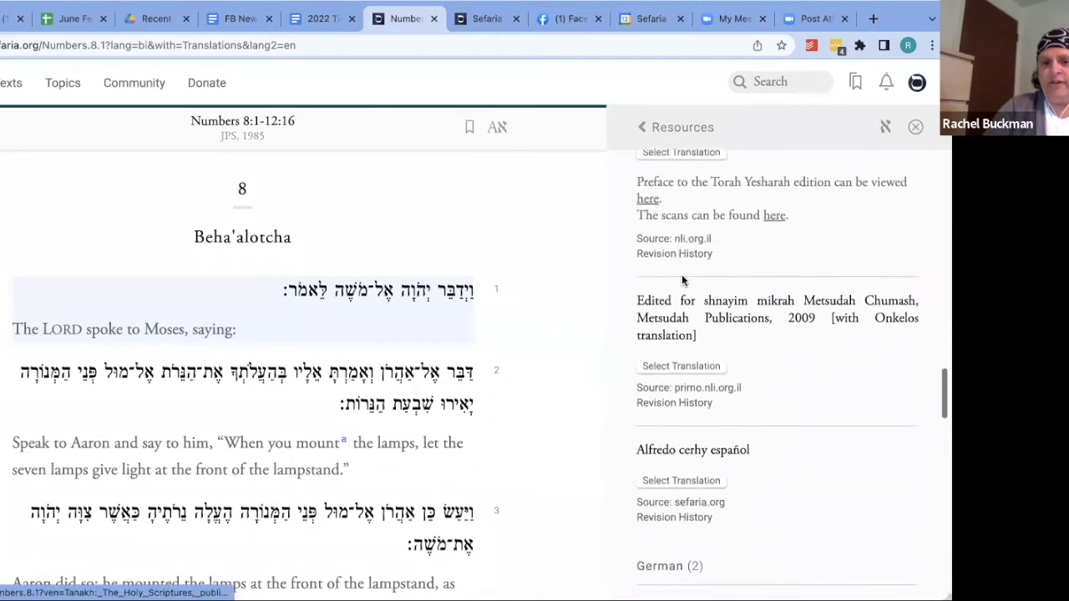
{"action": "scroll", "coordinate": [684, 281], "scroll_direction": "up", "scroll_amount": 4}
{"action": "scroll", "coordinate": [684, 281], "scroll_direction": "up", "scroll_amount": 4}
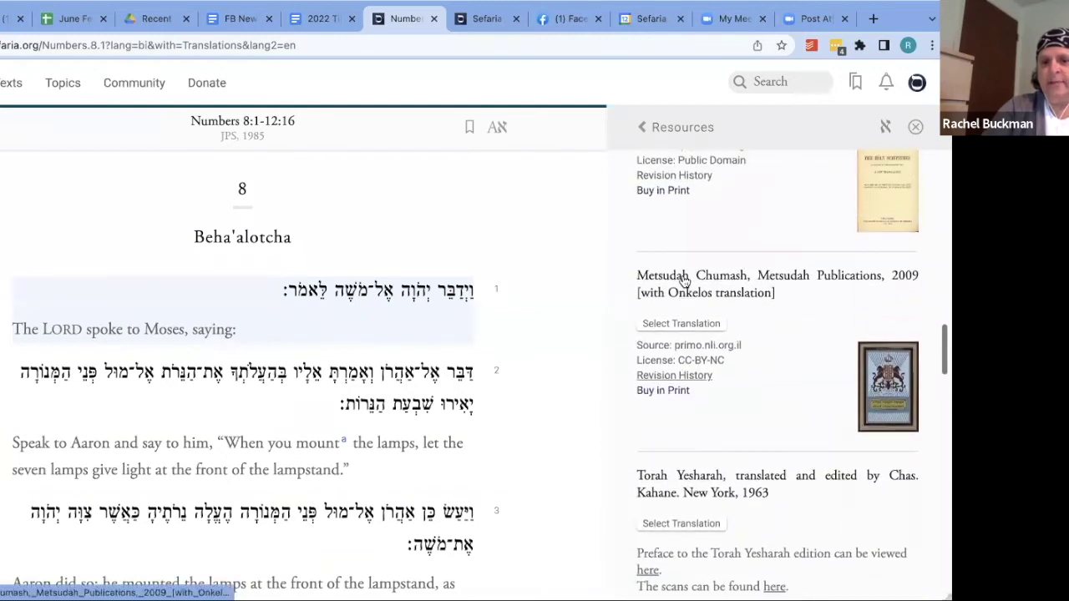
{"action": "scroll", "coordinate": [683, 281], "scroll_direction": "up", "scroll_amount": 5}
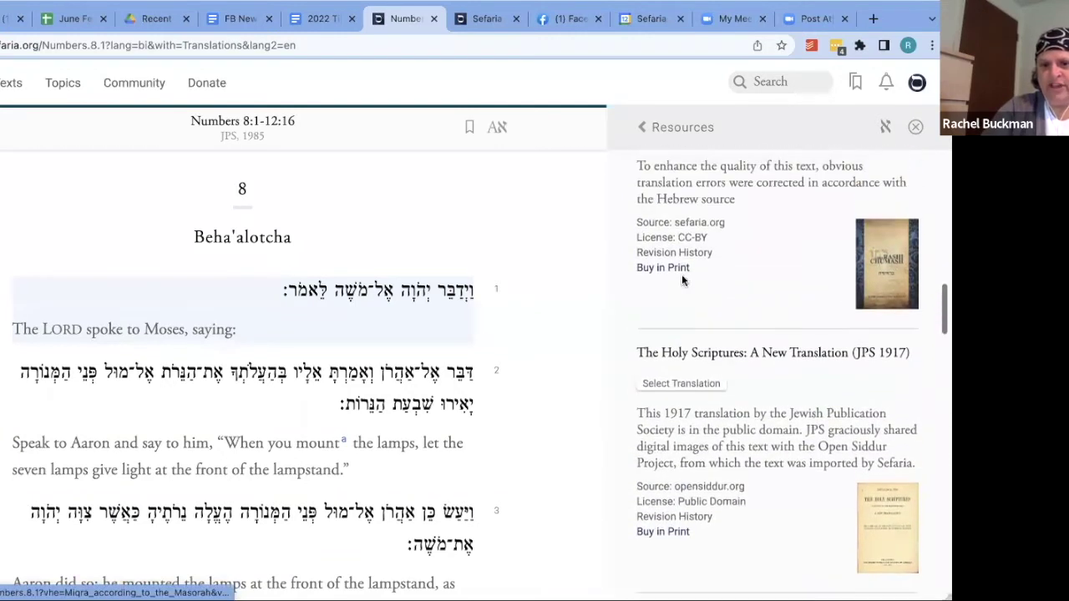
{"action": "scroll", "coordinate": [682, 279], "scroll_direction": "up", "scroll_amount": 3}
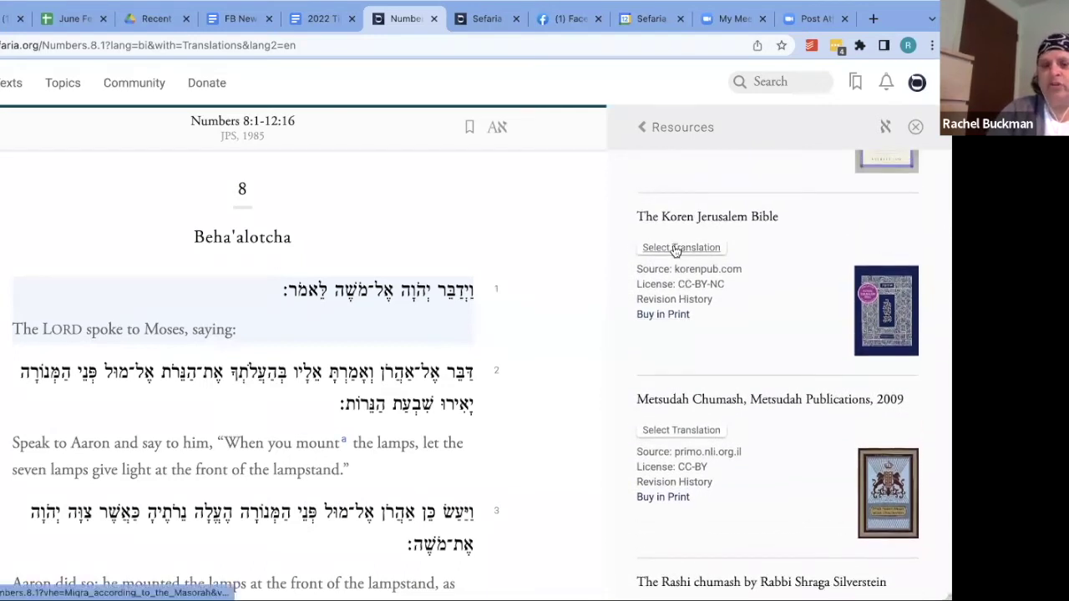
{"action": "scroll", "coordinate": [675, 251], "scroll_direction": "up", "scroll_amount": 5}
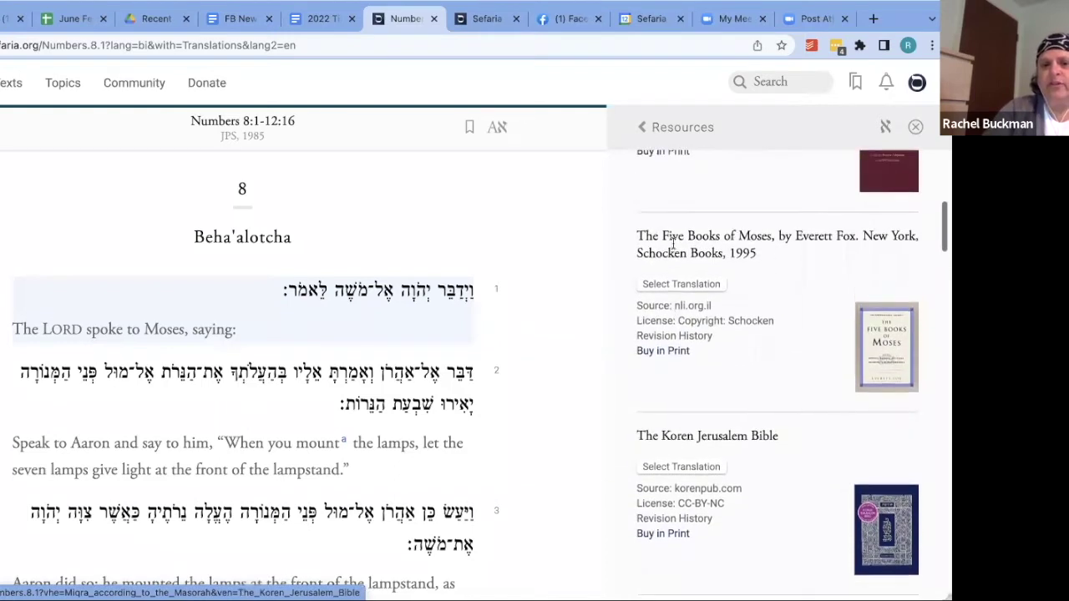
{"action": "scroll", "coordinate": [673, 242], "scroll_direction": "up", "scroll_amount": 1}
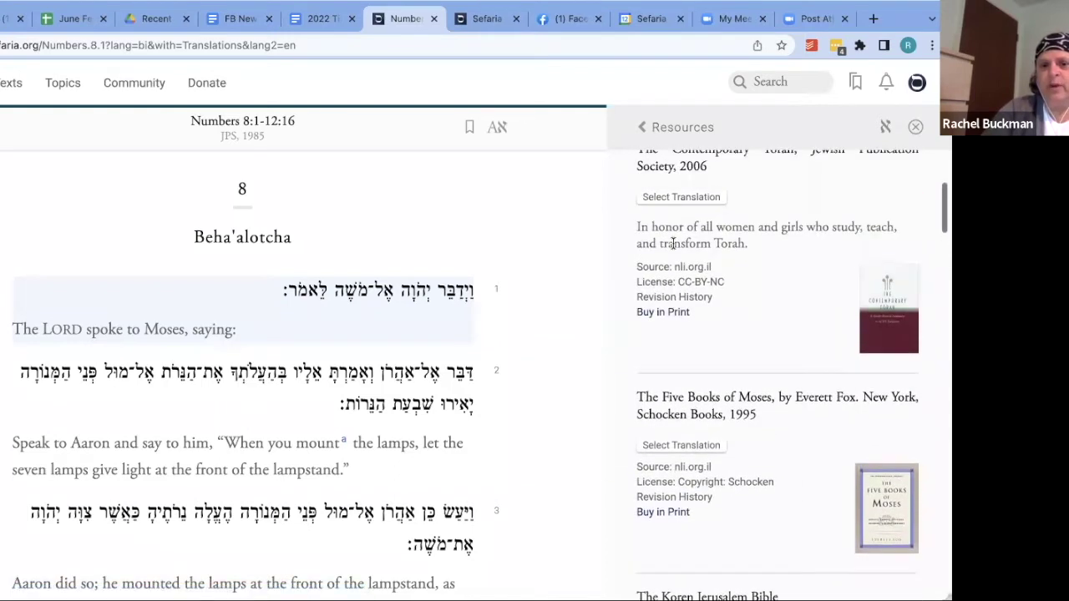
{"action": "left_click", "coordinate": [662, 449]}
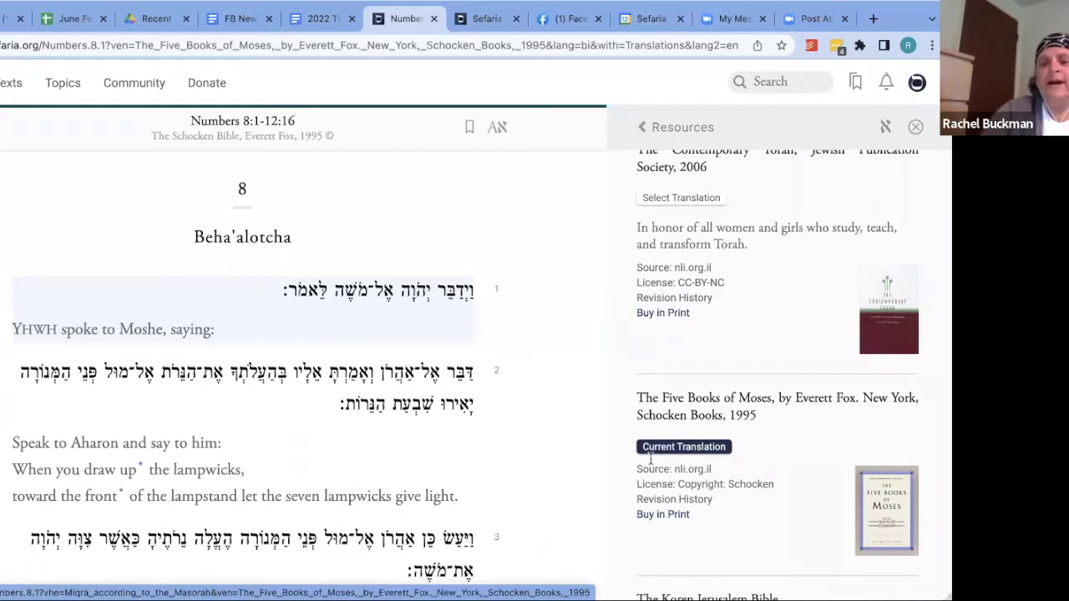
Select The Contemporary Torah (JPS, 2006) as the portion's translation
{"action": "scroll", "coordinate": [649, 458], "scroll_direction": "down", "scroll_amount": 2}
{"action": "scroll", "coordinate": [650, 468], "scroll_direction": "down", "scroll_amount": 1}
{"action": "scroll", "coordinate": [652, 474], "scroll_direction": "up", "scroll_amount": 1}
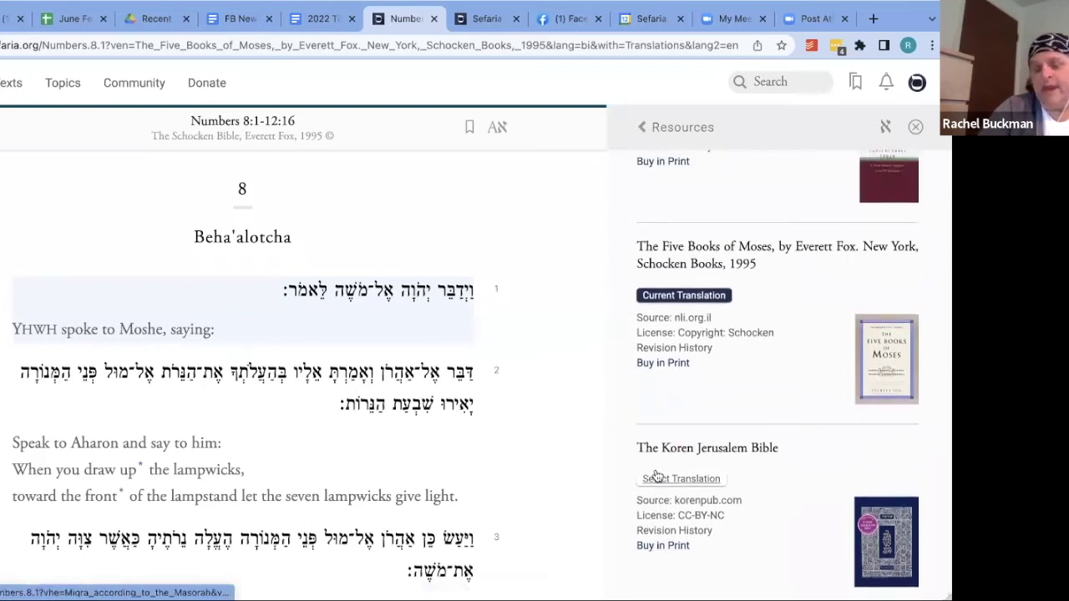
{"action": "scroll", "coordinate": [654, 480], "scroll_direction": "up", "scroll_amount": 3}
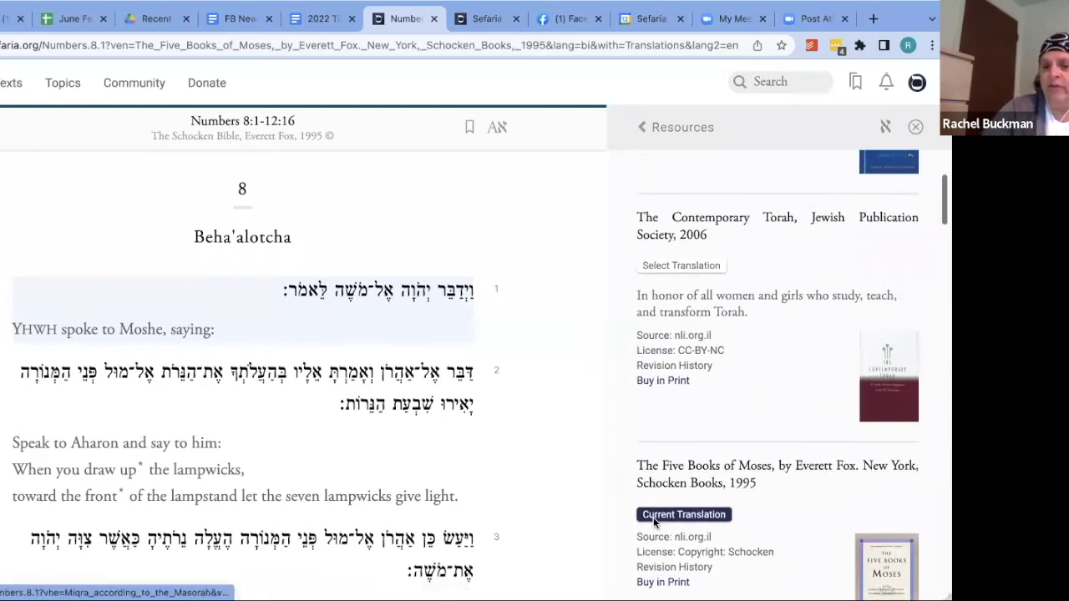
{"action": "left_click", "coordinate": [672, 267]}
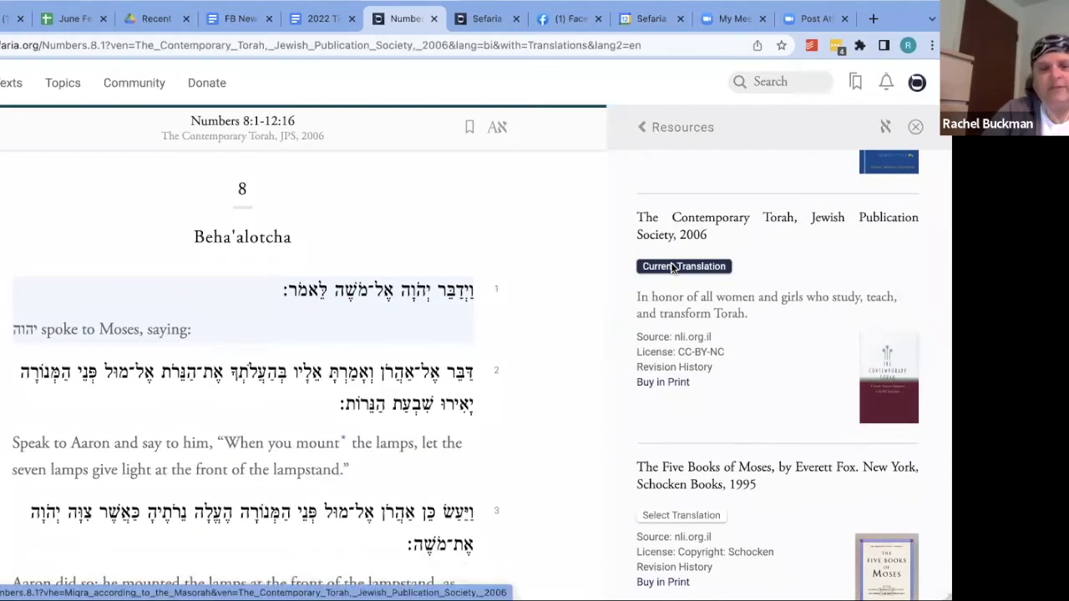
Browse the German, Esperanto, Persian, French, Polish and Yiddish translations in the list
{"action": "scroll", "coordinate": [670, 465], "scroll_direction": "down", "scroll_amount": 10}
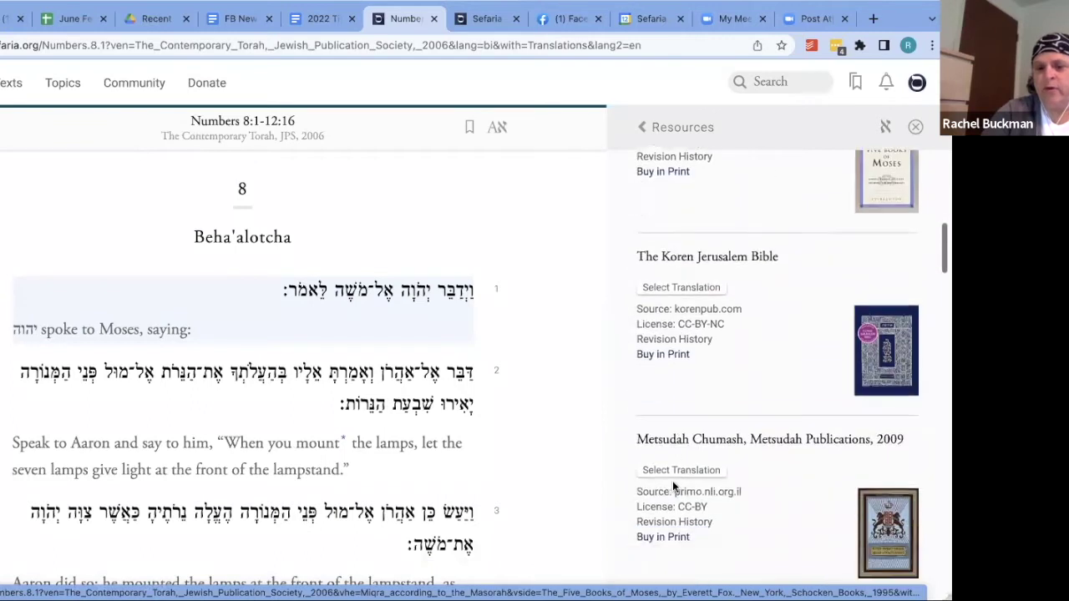
{"action": "scroll", "coordinate": [673, 488], "scroll_direction": "down", "scroll_amount": 12}
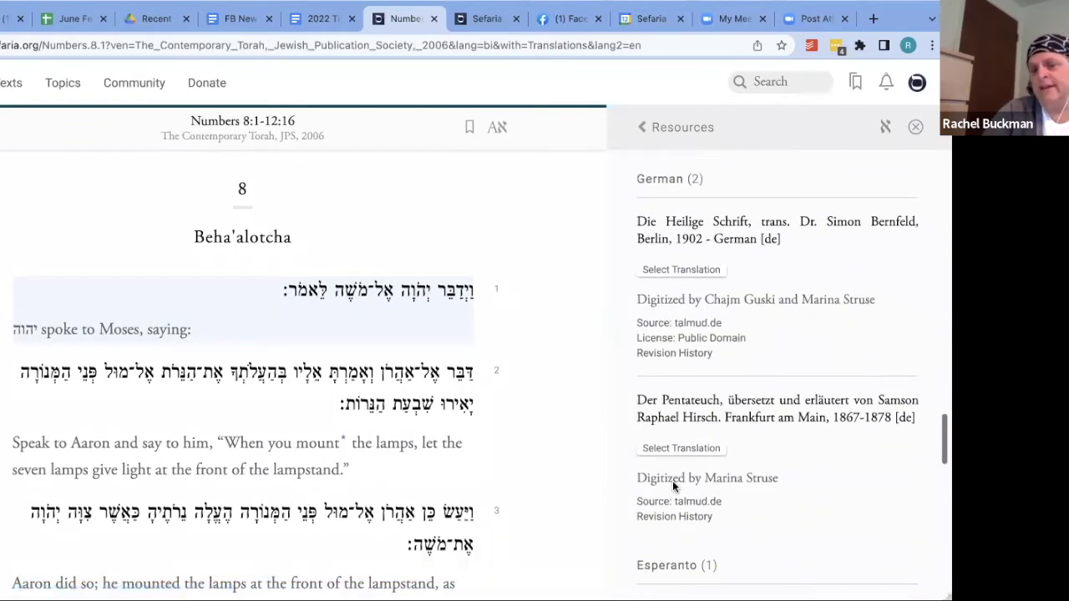
{"action": "scroll", "coordinate": [673, 480], "scroll_direction": "down", "scroll_amount": 1}
{"action": "scroll", "coordinate": [672, 481], "scroll_direction": "down", "scroll_amount": 3}
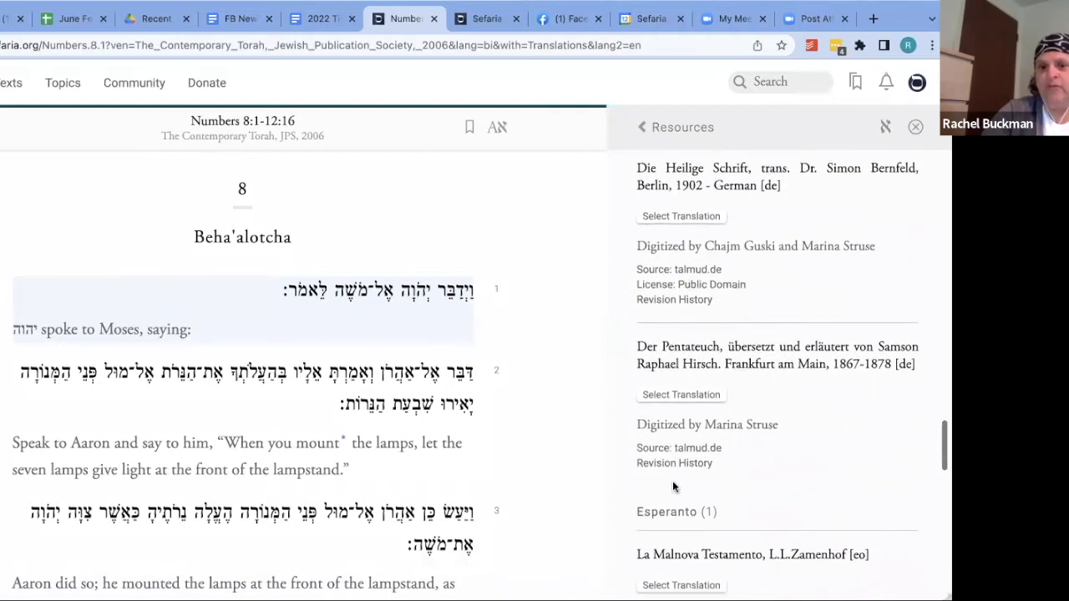
{"action": "scroll", "coordinate": [673, 483], "scroll_direction": "down", "scroll_amount": 7}
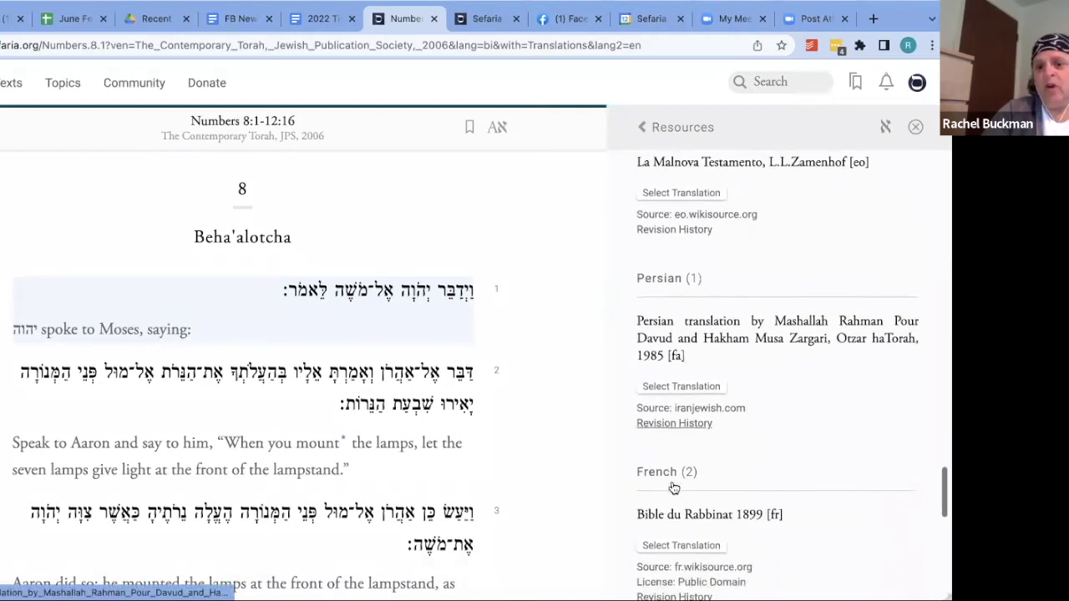
{"action": "scroll", "coordinate": [673, 482], "scroll_direction": "down", "scroll_amount": 5}
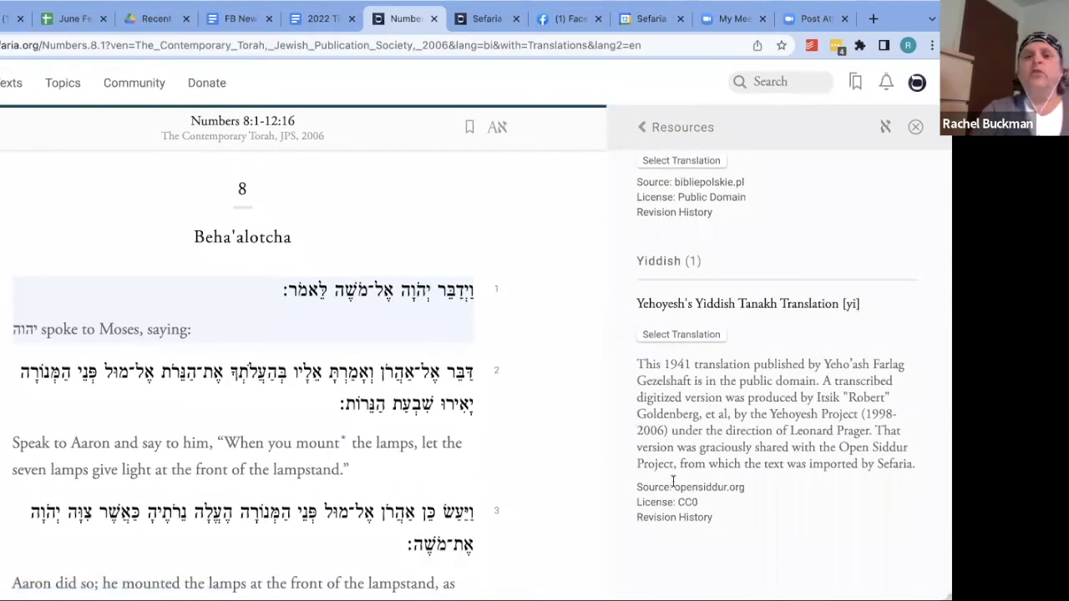
{"action": "scroll", "coordinate": [672, 481], "scroll_direction": "up", "scroll_amount": 5}
{"action": "scroll", "coordinate": [673, 485], "scroll_direction": "up", "scroll_amount": 5}
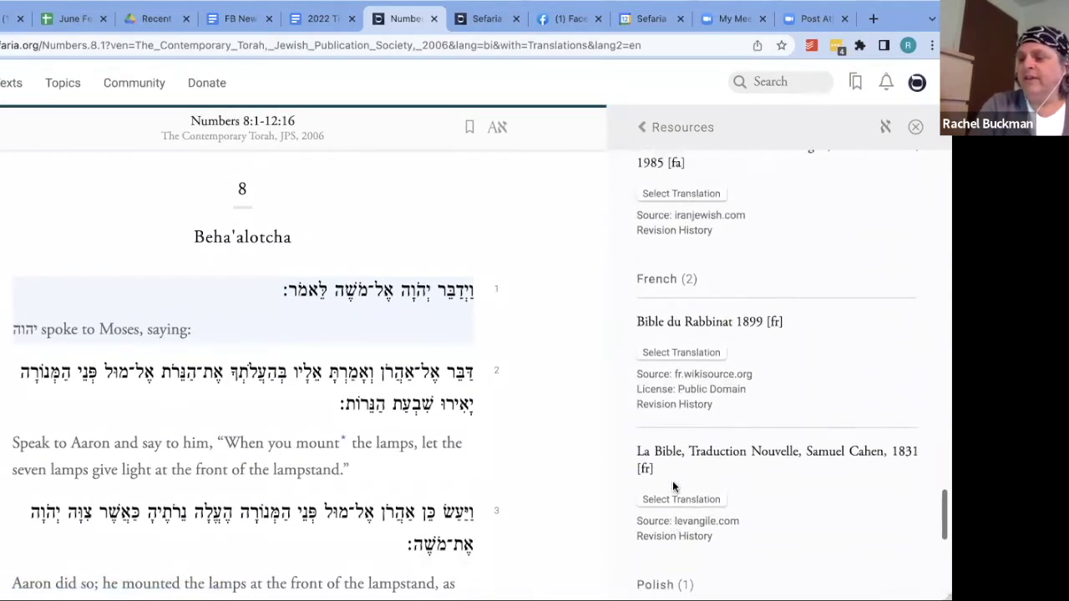
{"action": "scroll", "coordinate": [672, 485], "scroll_direction": "up", "scroll_amount": 5}
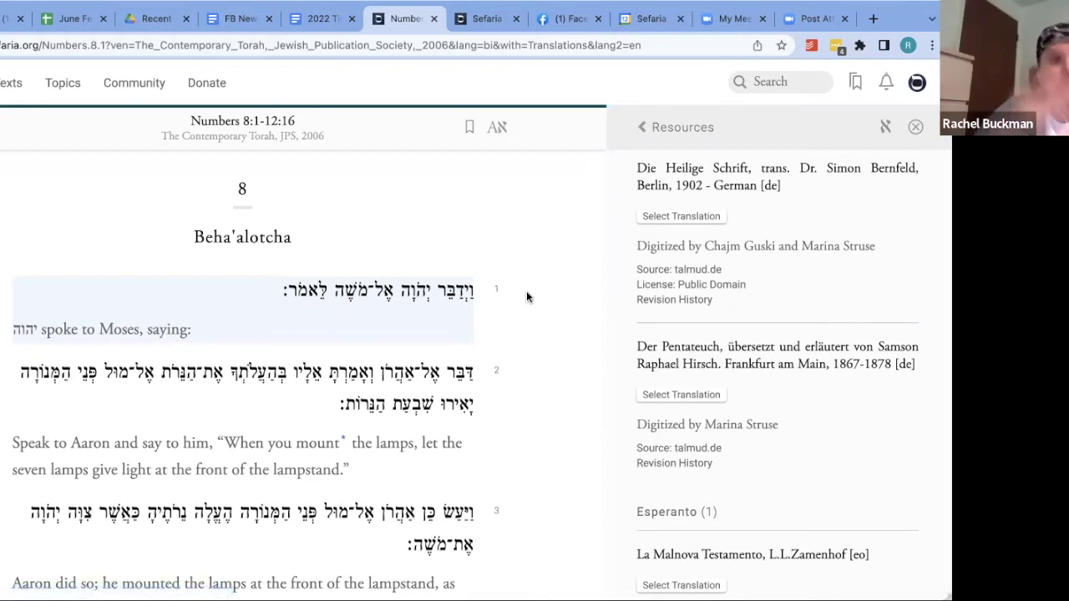
Go to Browse the Library via Texts and scroll down its category list
{"action": "left_click", "coordinate": [8, 83]}
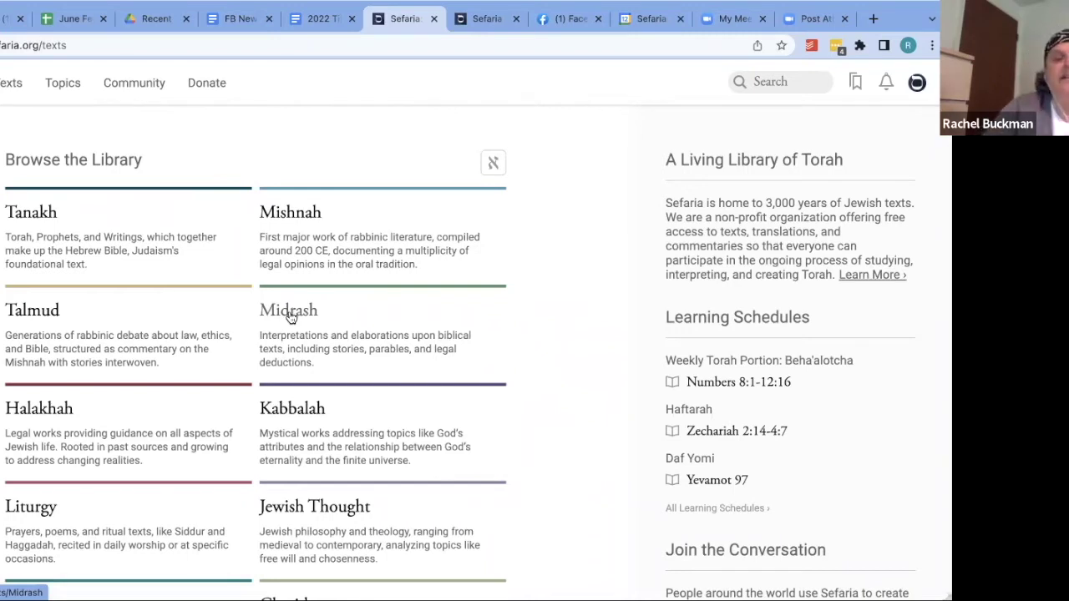
{"action": "scroll", "coordinate": [289, 316], "scroll_direction": "down", "scroll_amount": 1}
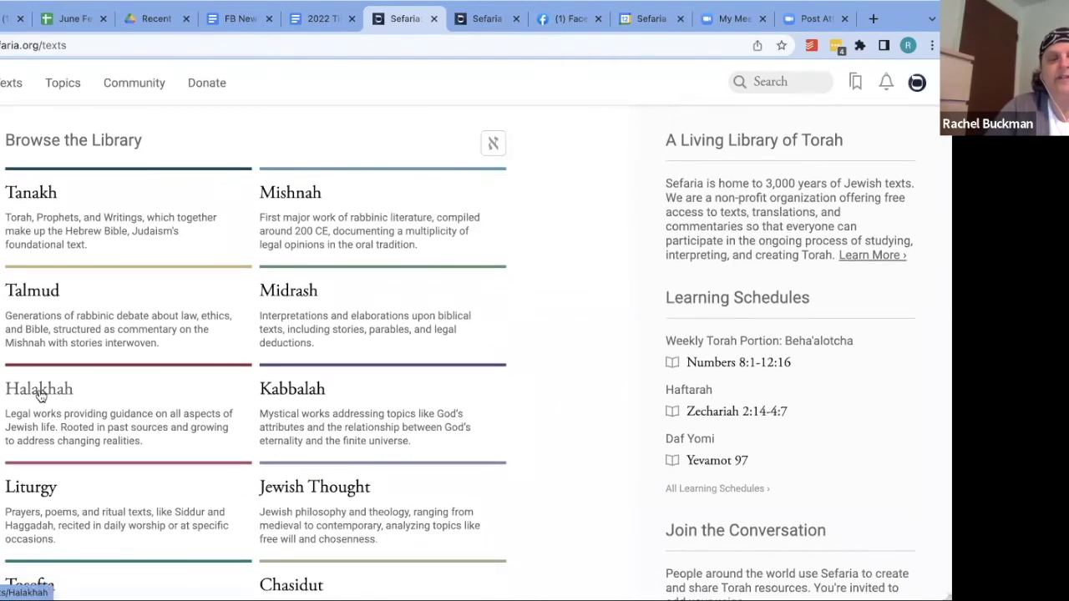
Open Halakhah > Mishneh Torah > Transmission of the Oral Law at paragraph 1
{"action": "left_click", "coordinate": [36, 391]}
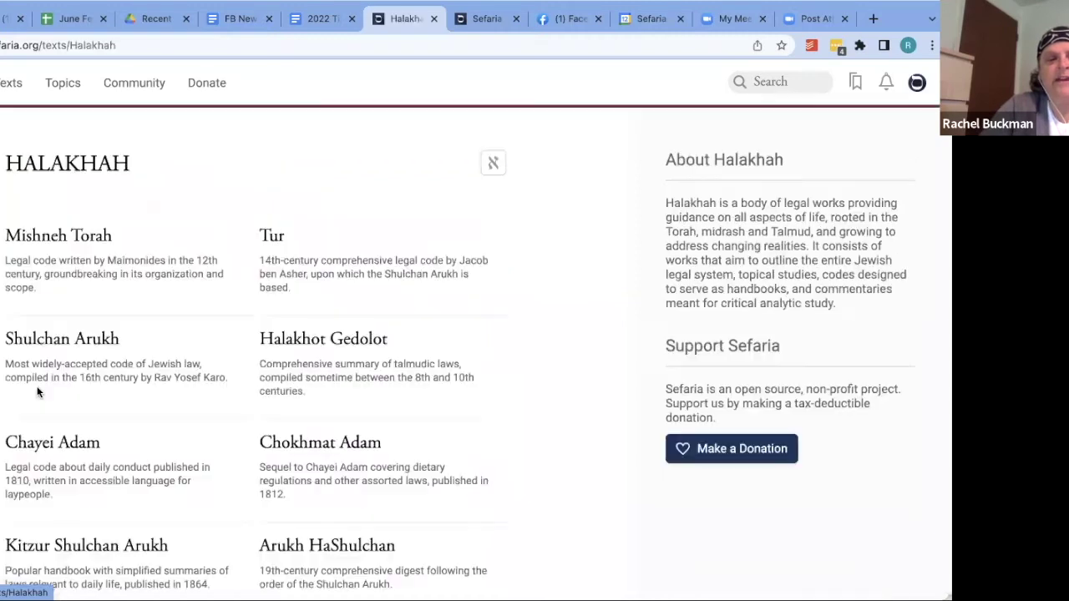
{"action": "left_click", "coordinate": [50, 234]}
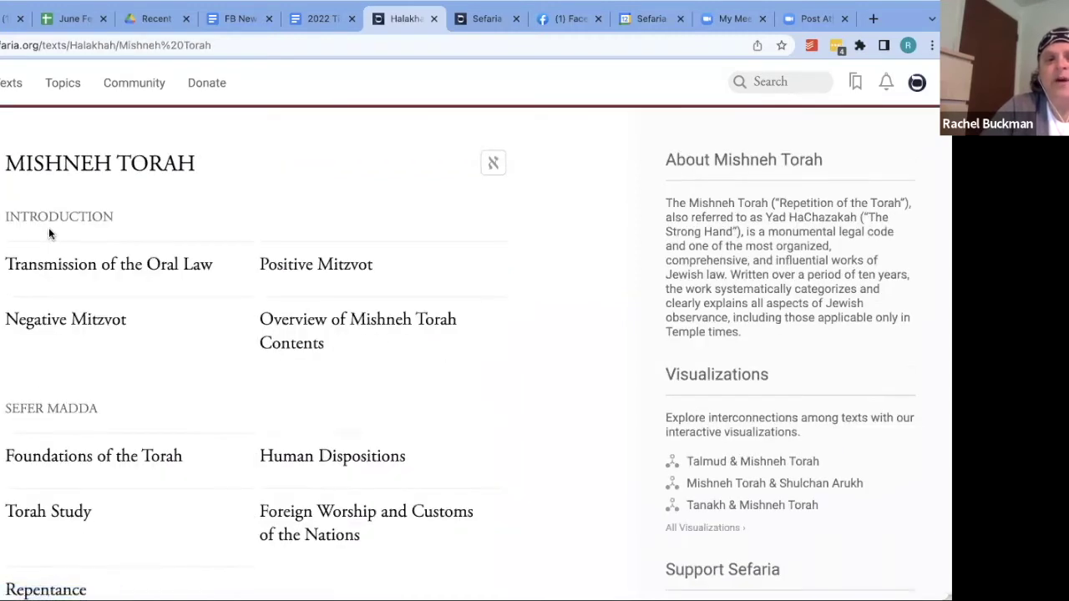
{"action": "scroll", "coordinate": [85, 322], "scroll_direction": "down", "scroll_amount": 1}
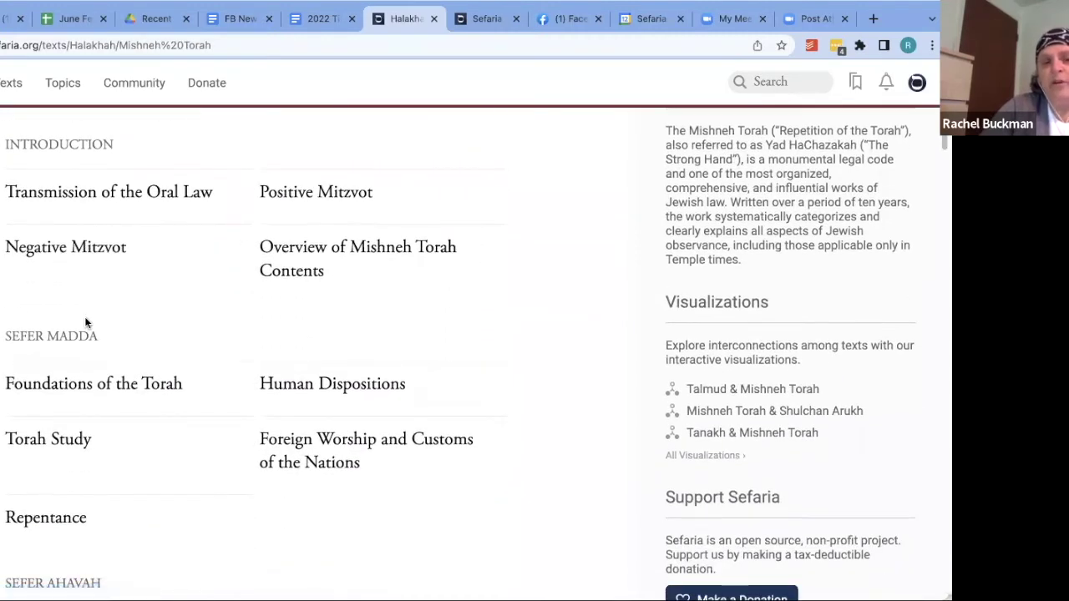
{"action": "left_click", "coordinate": [76, 192]}
{"action": "left_click", "coordinate": [29, 364]}
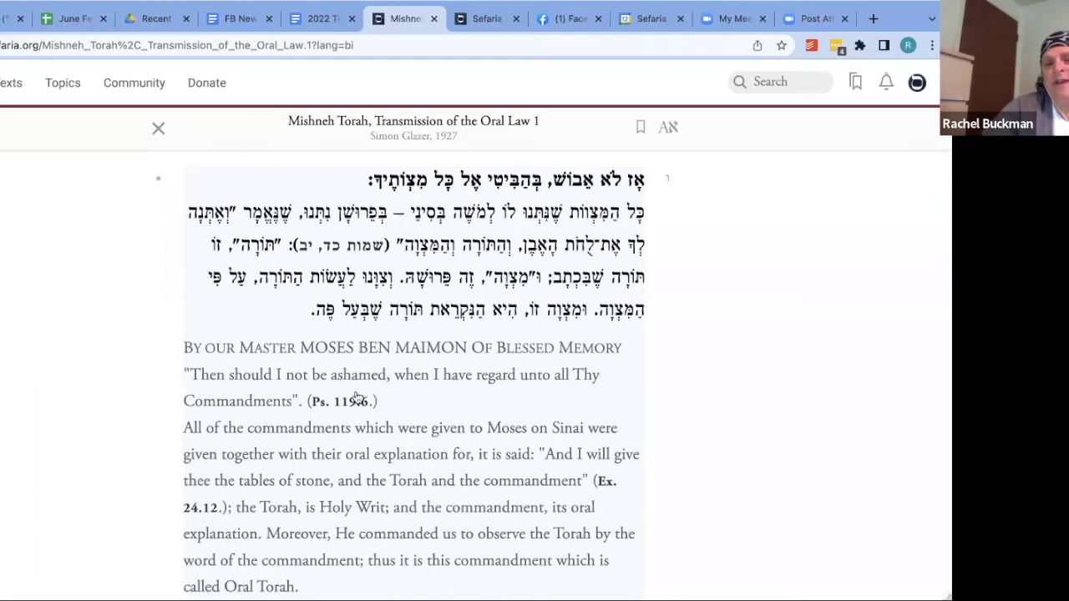
{"action": "scroll", "coordinate": [356, 397], "scroll_direction": "up", "scroll_amount": 2}
{"action": "scroll", "coordinate": [355, 398], "scroll_direction": "down", "scroll_amount": 2}
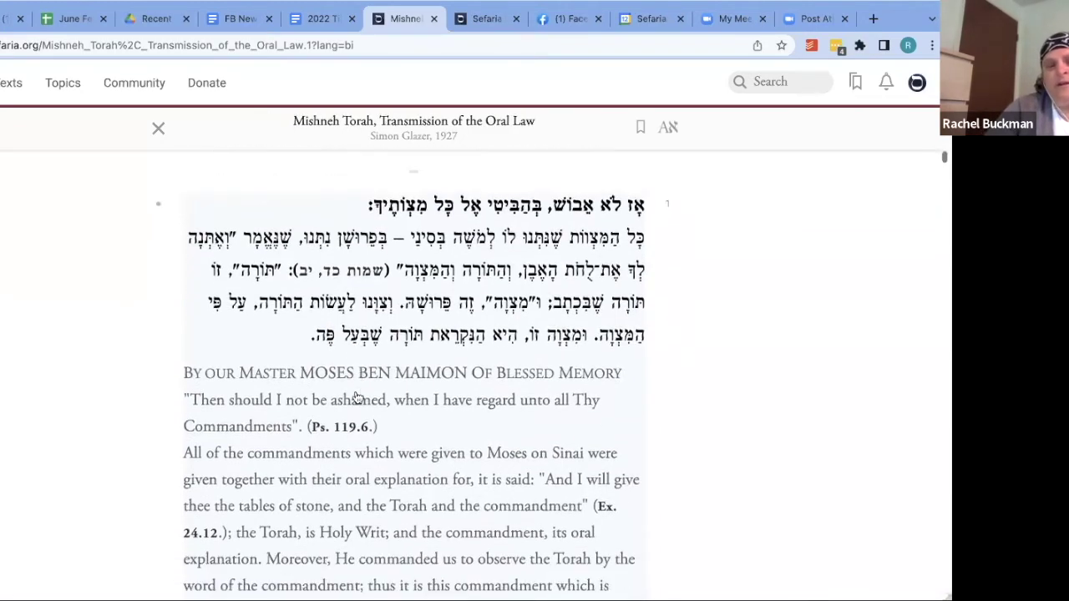
Switch the text display to Hebrew only, then English only, then Hebrew and English together
{"action": "left_click", "coordinate": [667, 128]}
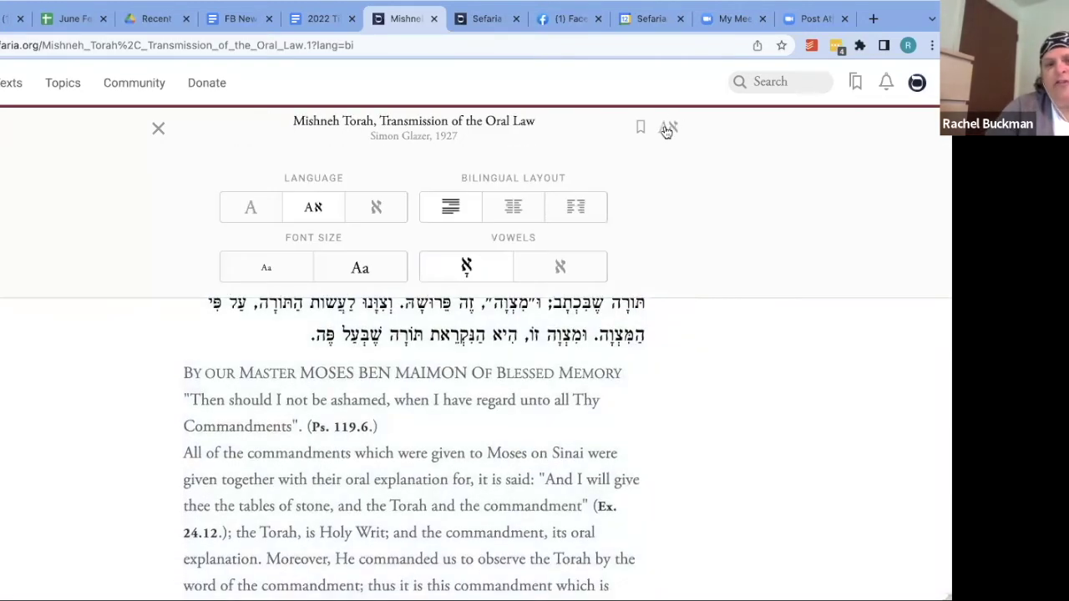
{"action": "left_click", "coordinate": [370, 210]}
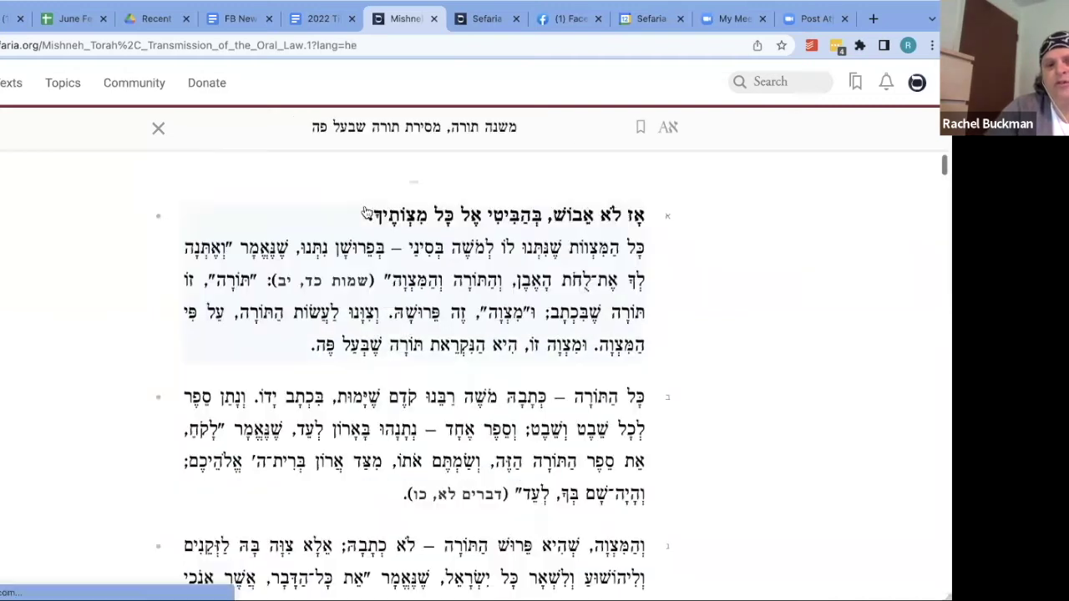
{"action": "left_click", "coordinate": [671, 128]}
{"action": "left_click", "coordinate": [252, 207]}
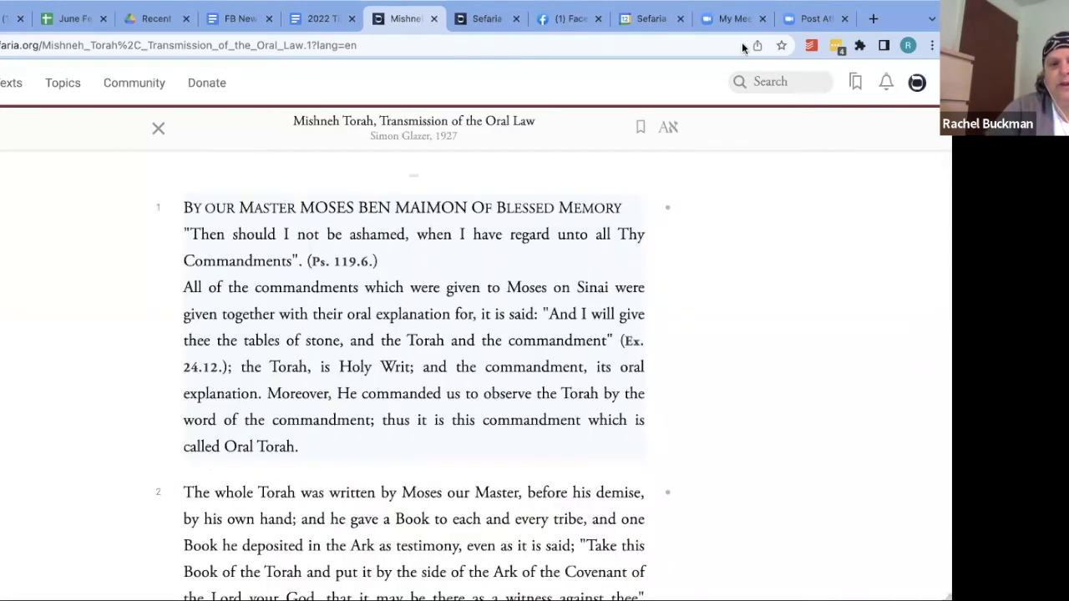
{"action": "left_click", "coordinate": [669, 128]}
{"action": "left_click", "coordinate": [311, 209]}
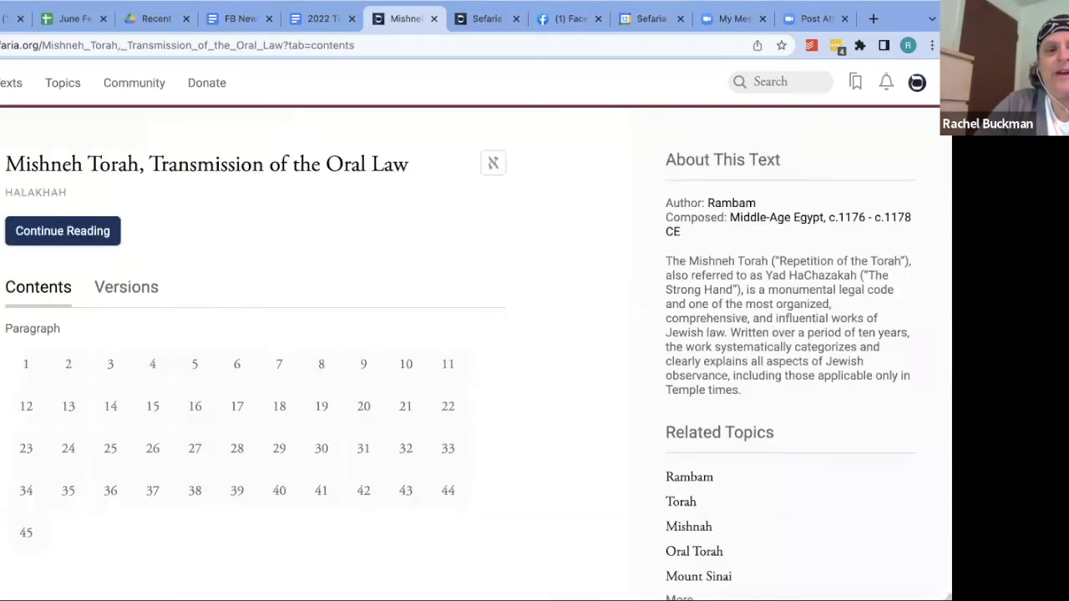
Go from the Mishneh Torah index to Oaths, chapter 1, and show the Aא display settings
{"action": "left_click", "coordinate": [35, 192]}
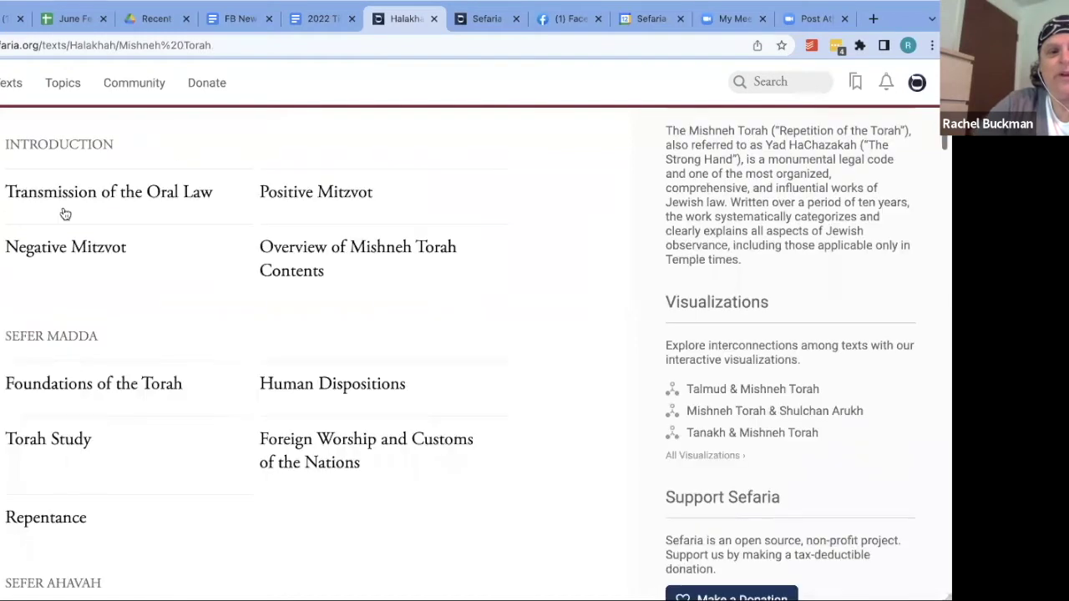
{"action": "scroll", "coordinate": [122, 401], "scroll_direction": "down", "scroll_amount": 5}
{"action": "scroll", "coordinate": [122, 401], "scroll_direction": "down", "scroll_amount": 7}
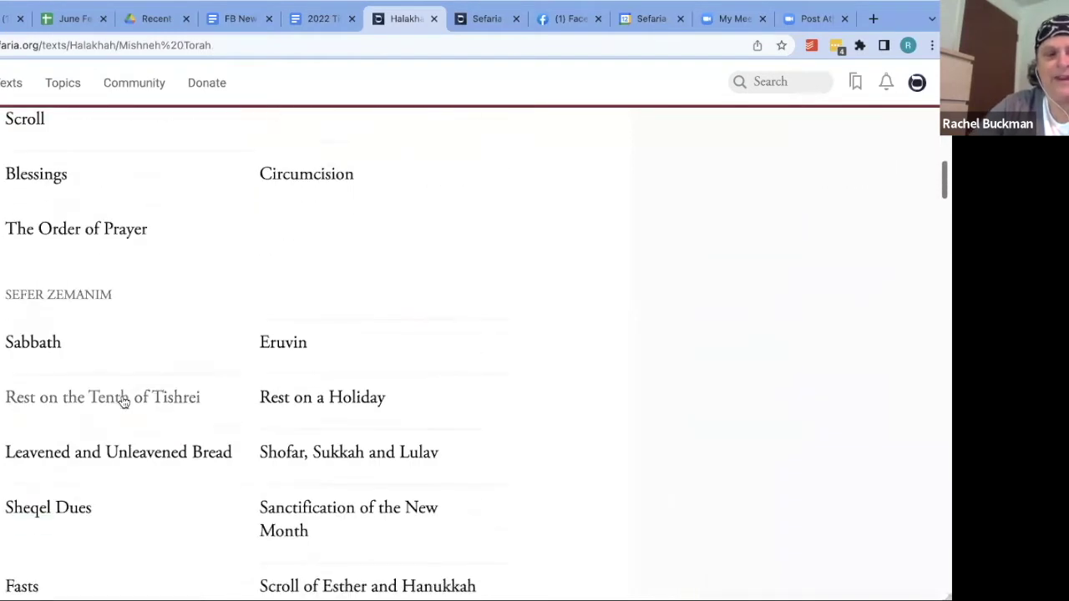
{"action": "scroll", "coordinate": [122, 401], "scroll_direction": "down", "scroll_amount": 6}
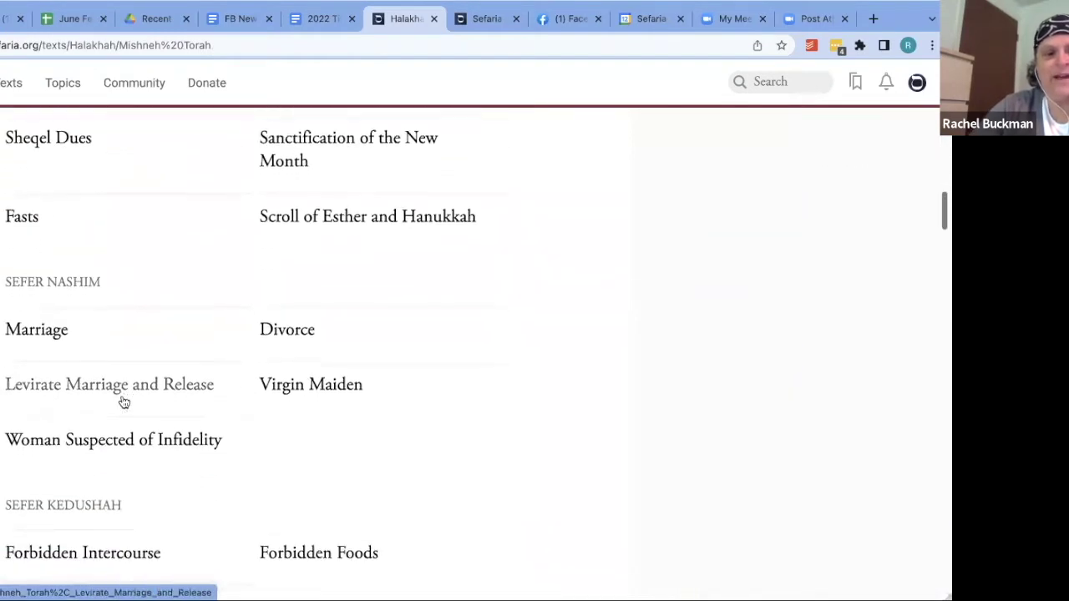
{"action": "scroll", "coordinate": [122, 401], "scroll_direction": "down", "scroll_amount": 1}
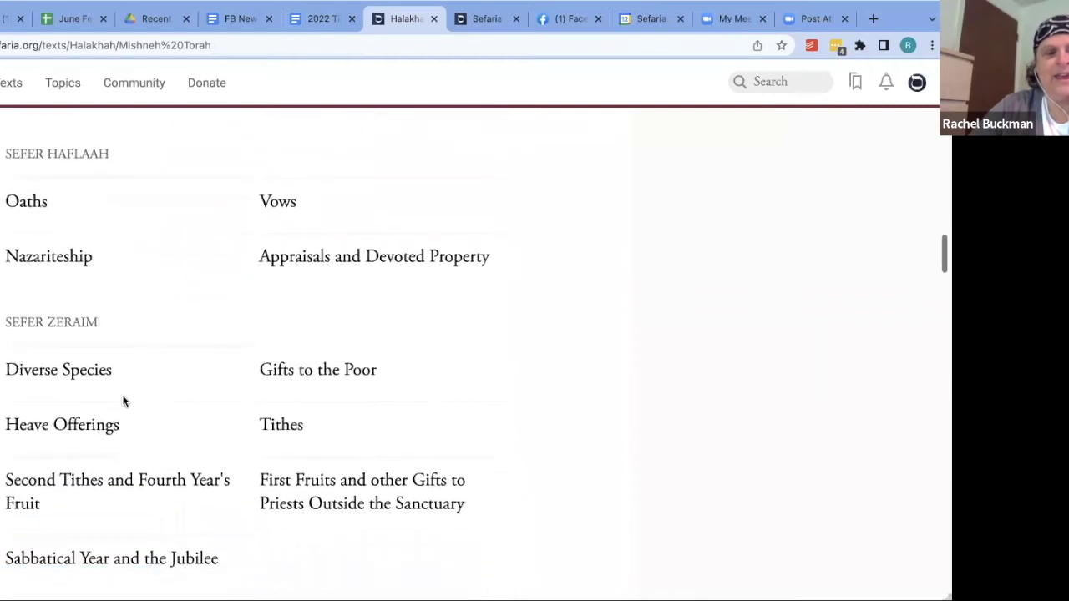
{"action": "left_click", "coordinate": [25, 206]}
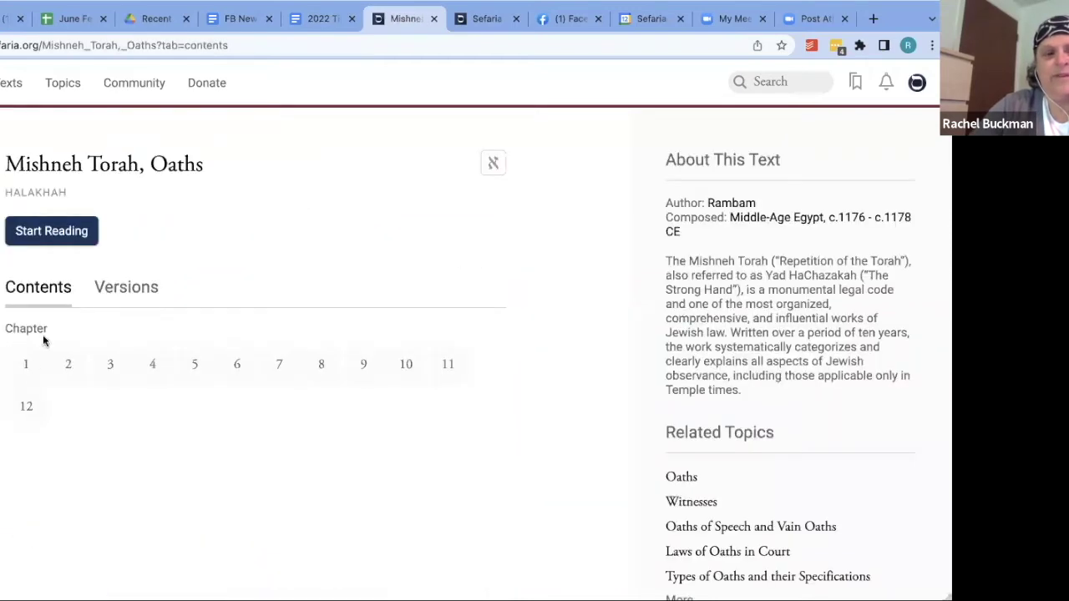
{"action": "left_click", "coordinate": [26, 364]}
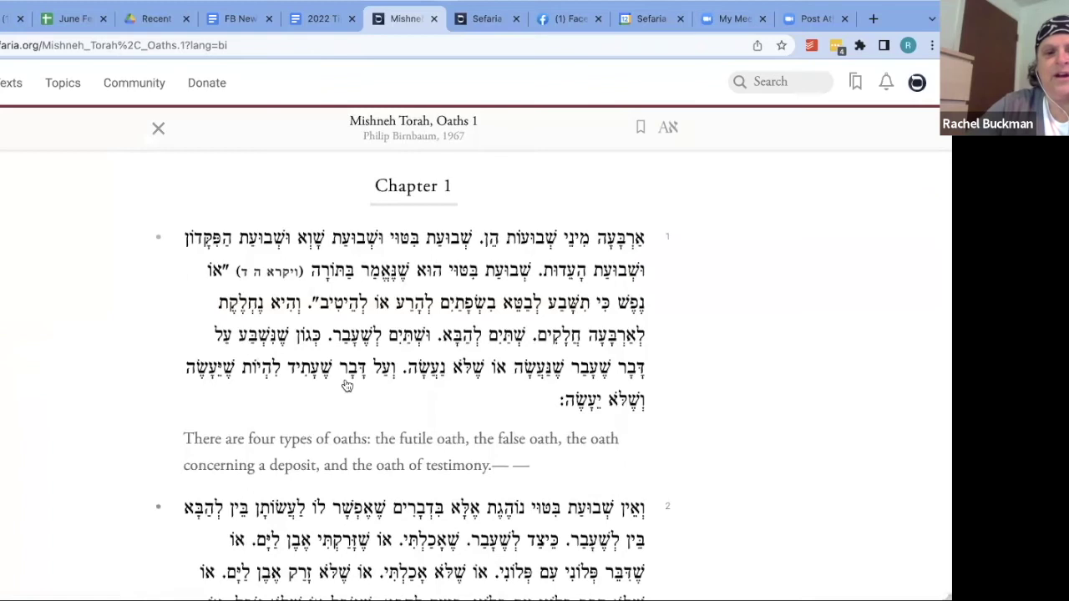
{"action": "scroll", "coordinate": [347, 385], "scroll_direction": "down", "scroll_amount": 5}
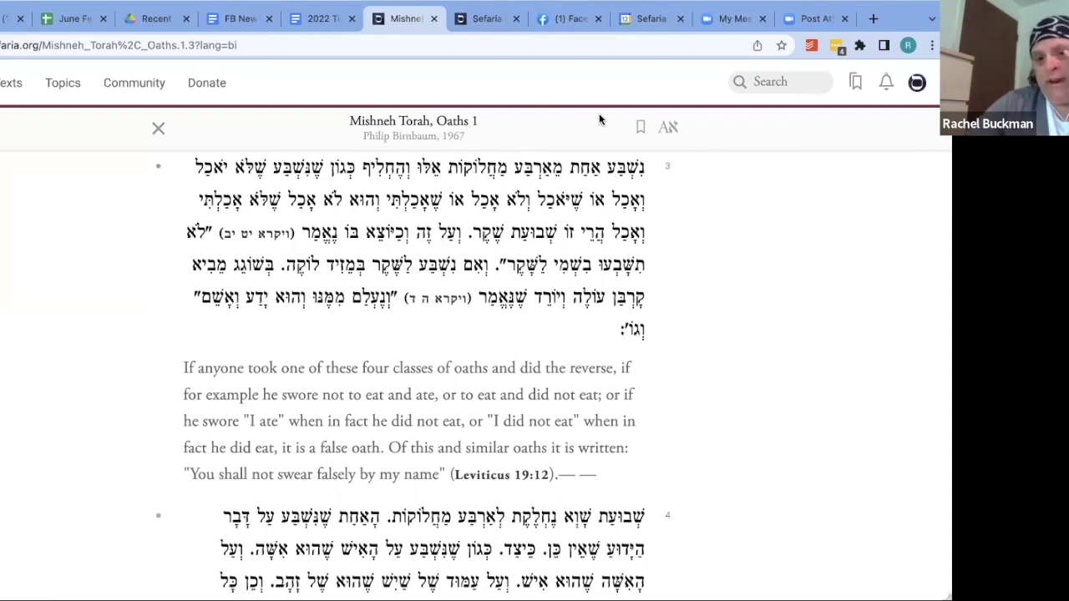
{"action": "left_click", "coordinate": [670, 130]}
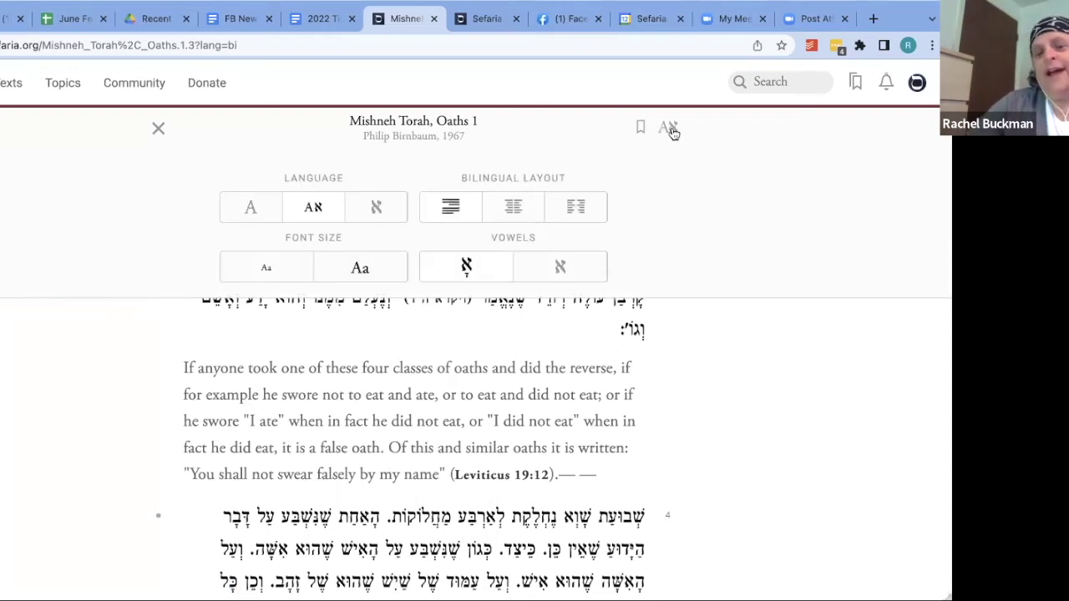
{"action": "left_click", "coordinate": [245, 209]}
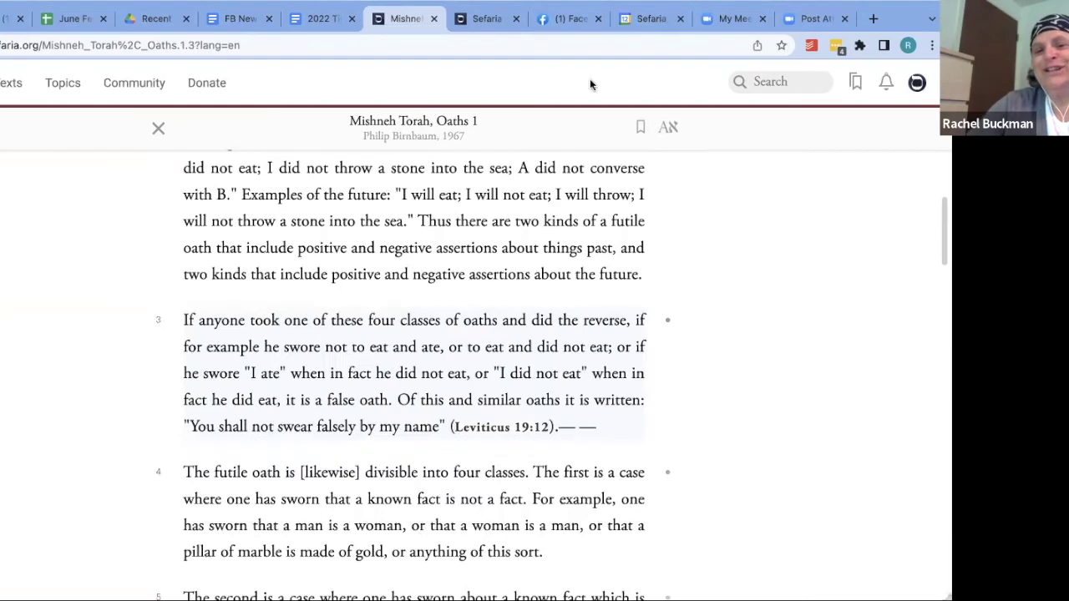
{"action": "left_click", "coordinate": [670, 129]}
{"action": "left_click", "coordinate": [311, 209]}
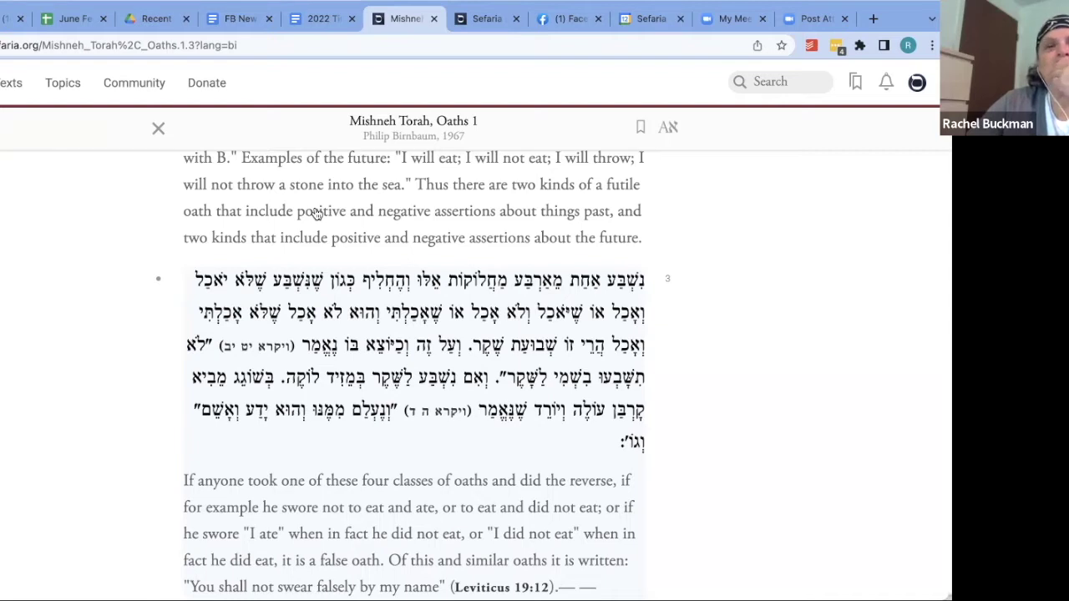
{"action": "left_click", "coordinate": [670, 126]}
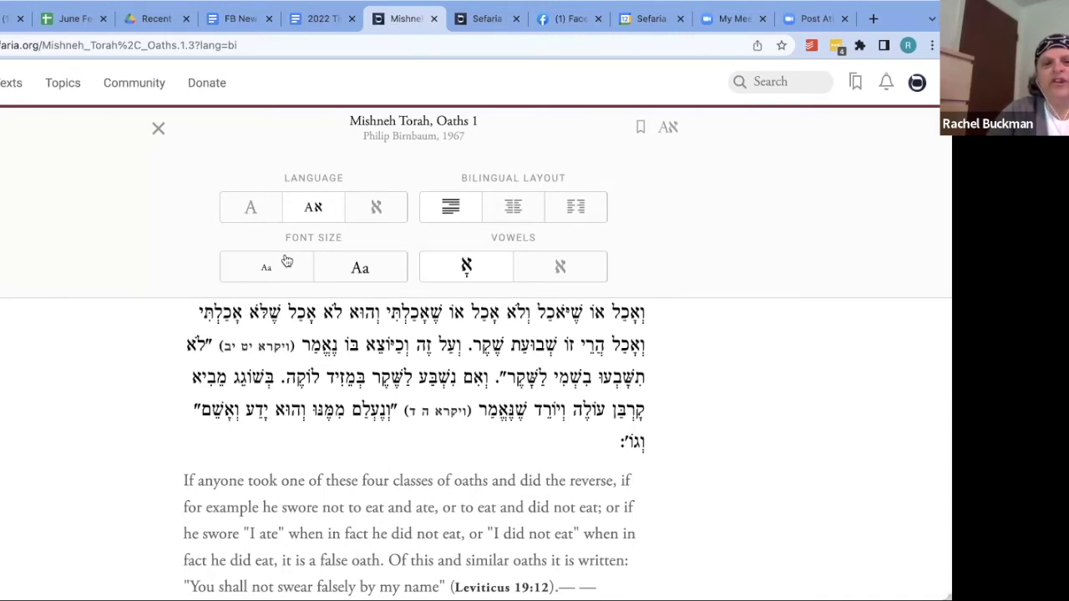
Enlarge the reading text three sizes and close the display settings
{"action": "left_click", "coordinate": [359, 268]}
{"action": "left_click", "coordinate": [359, 268]}
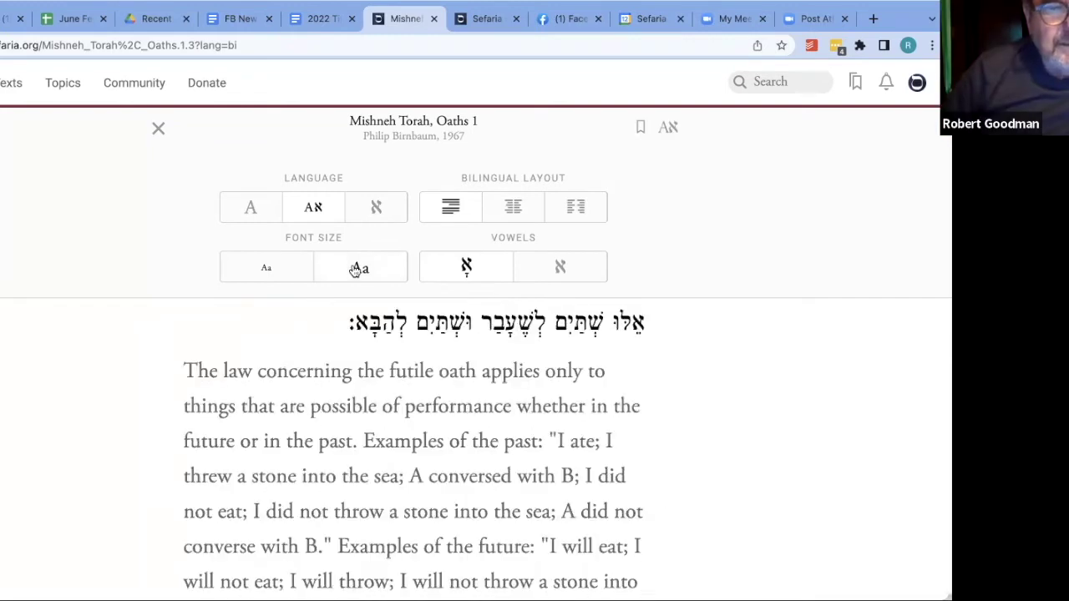
{"action": "left_click", "coordinate": [359, 268]}
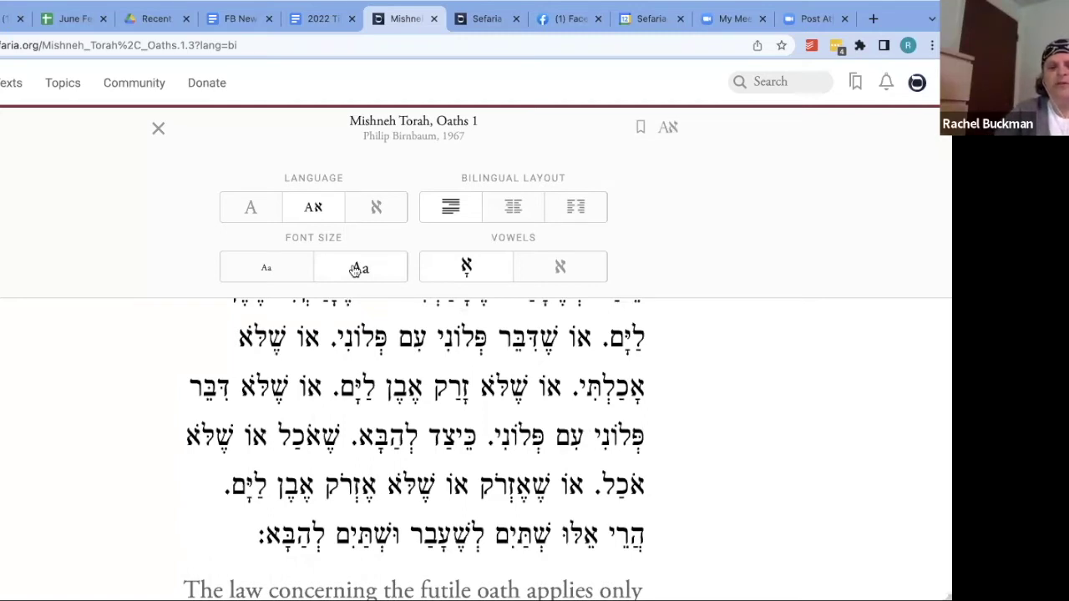
{"action": "left_click", "coordinate": [161, 353]}
{"action": "scroll", "coordinate": [234, 402], "scroll_direction": "down", "scroll_amount": 1}
{"action": "scroll", "coordinate": [234, 403], "scroll_direction": "down", "scroll_amount": 6}
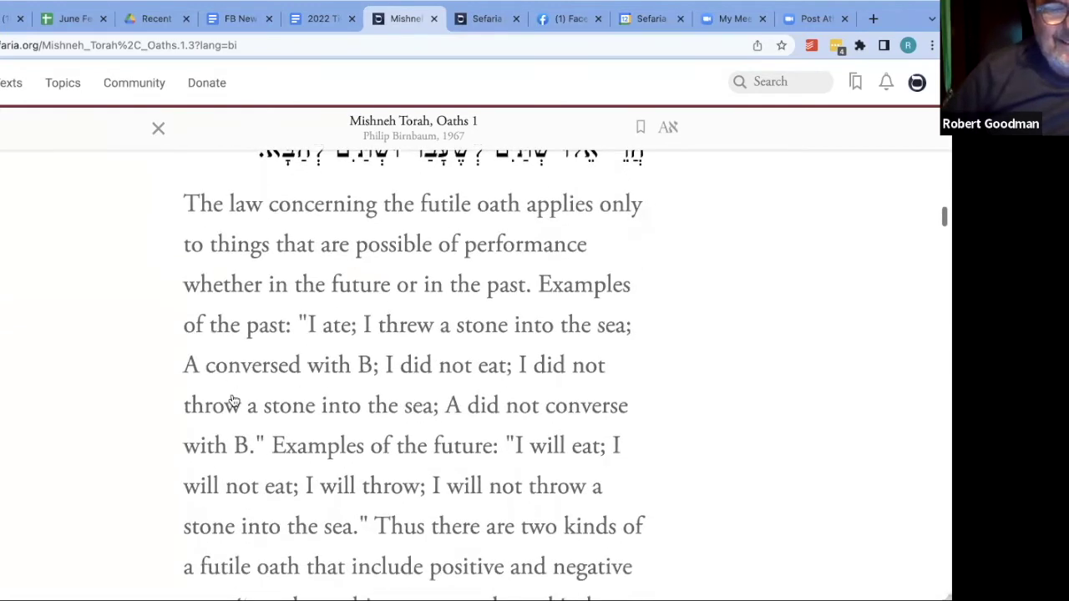
{"action": "scroll", "coordinate": [234, 403], "scroll_direction": "up", "scroll_amount": 3}
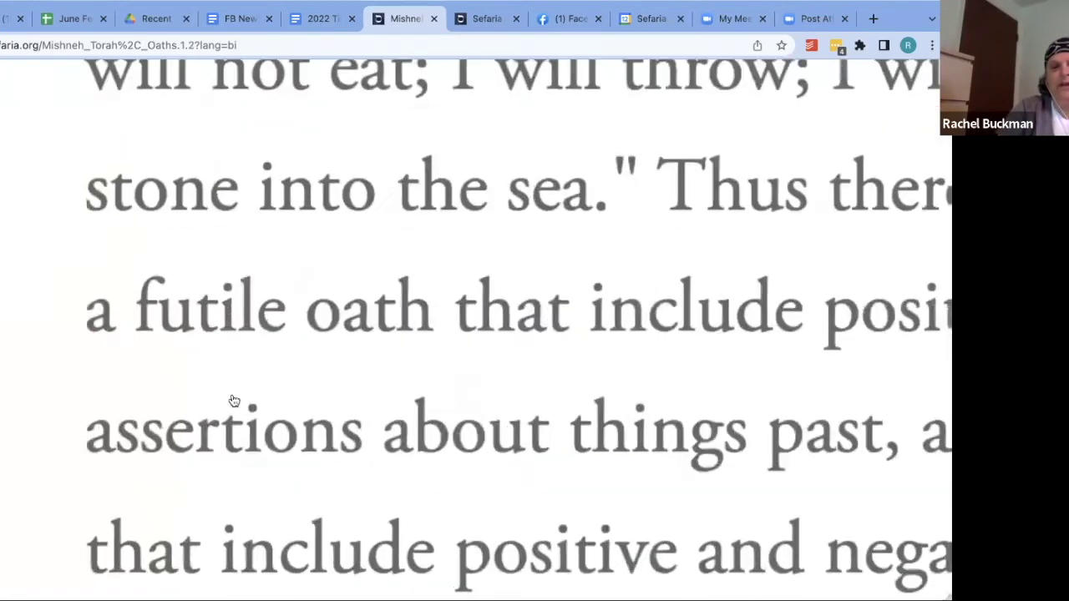
{"action": "scroll", "coordinate": [234, 403], "scroll_direction": "down", "scroll_amount": 3}
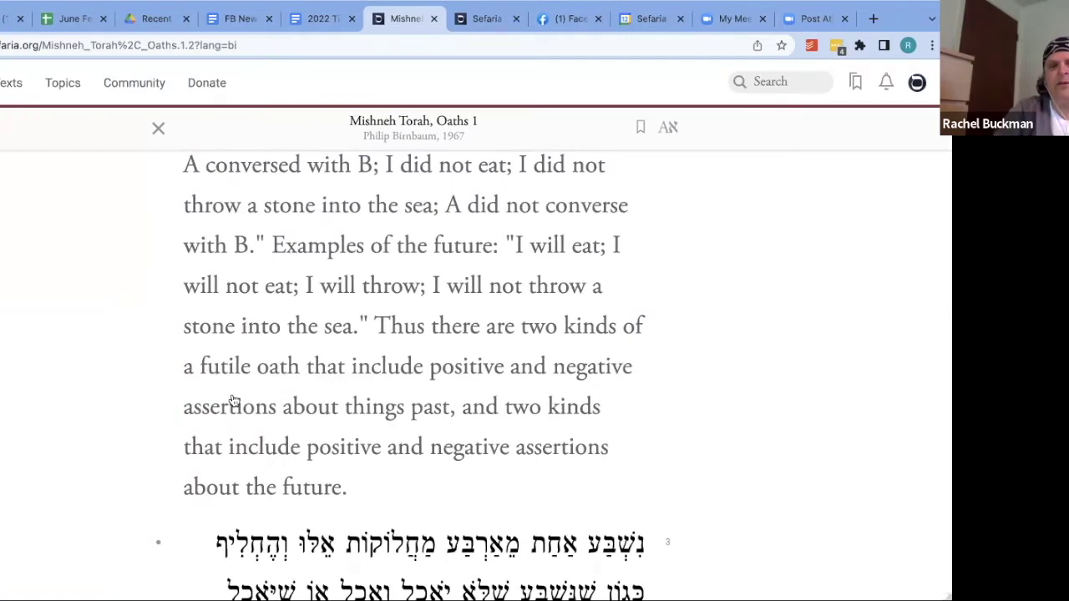
Reduce the reading text by one size and close the display settings again
{"action": "left_click", "coordinate": [665, 128]}
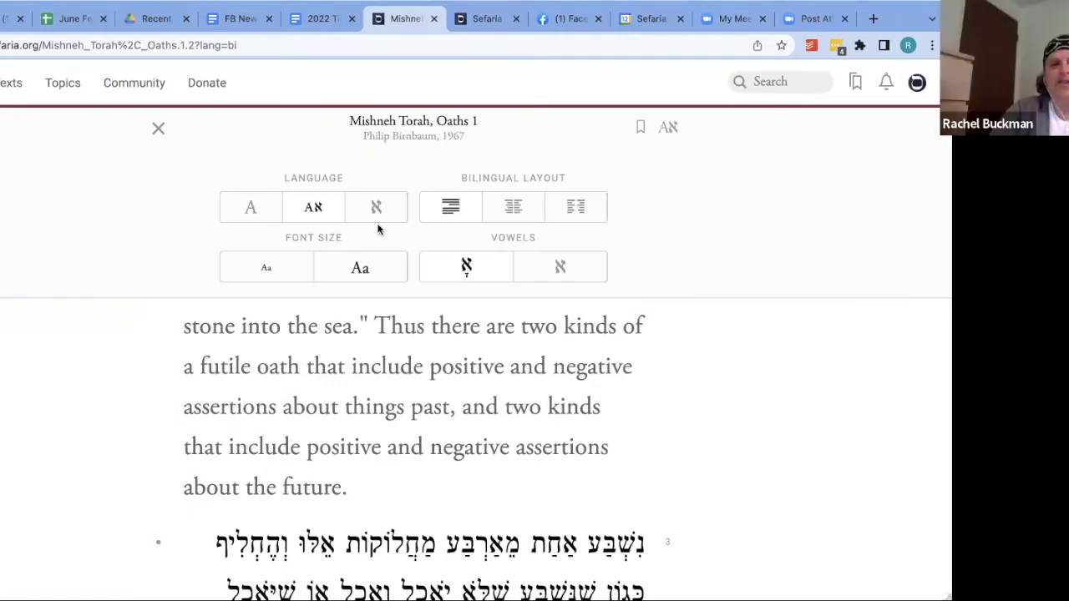
{"action": "left_click", "coordinate": [268, 269]}
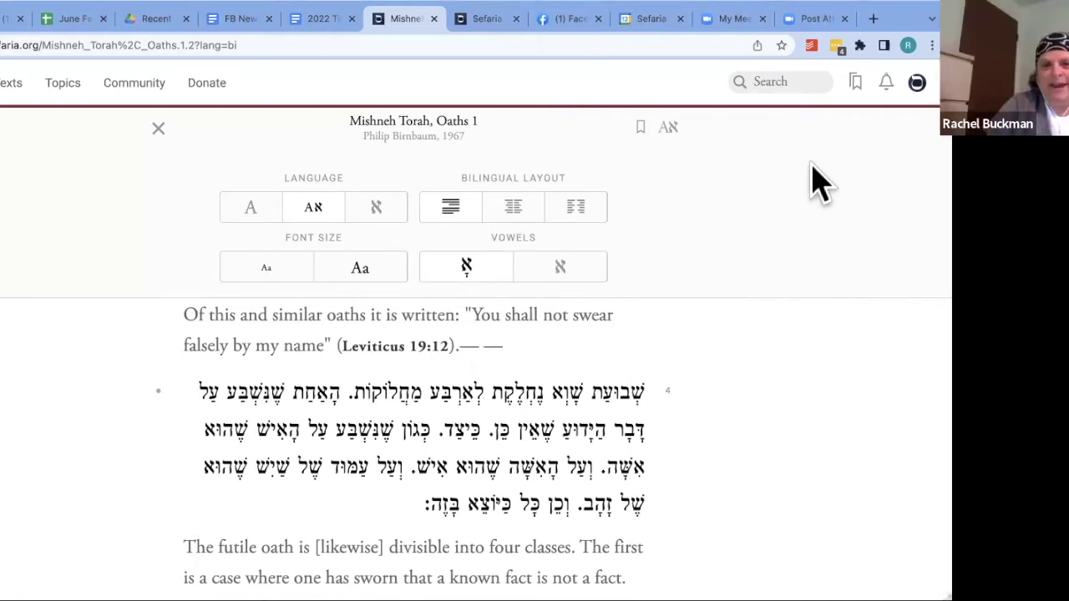
{"action": "left_click", "coordinate": [668, 134]}
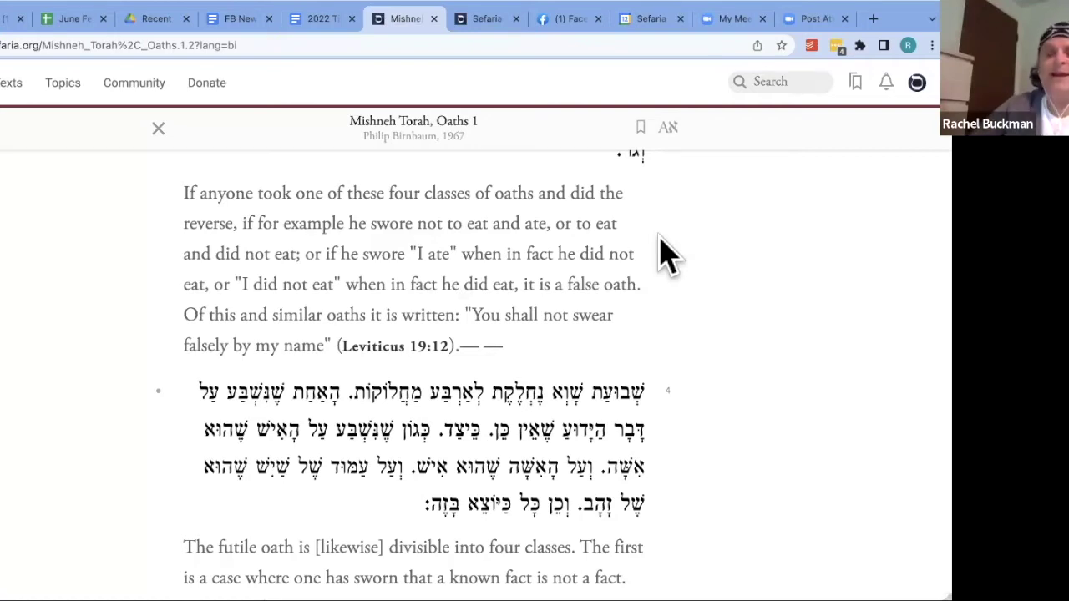
Browse Texts > Midrash > Midrash Rabbah > Esther Rabbah and open section 1
{"action": "left_click", "coordinate": [4, 88]}
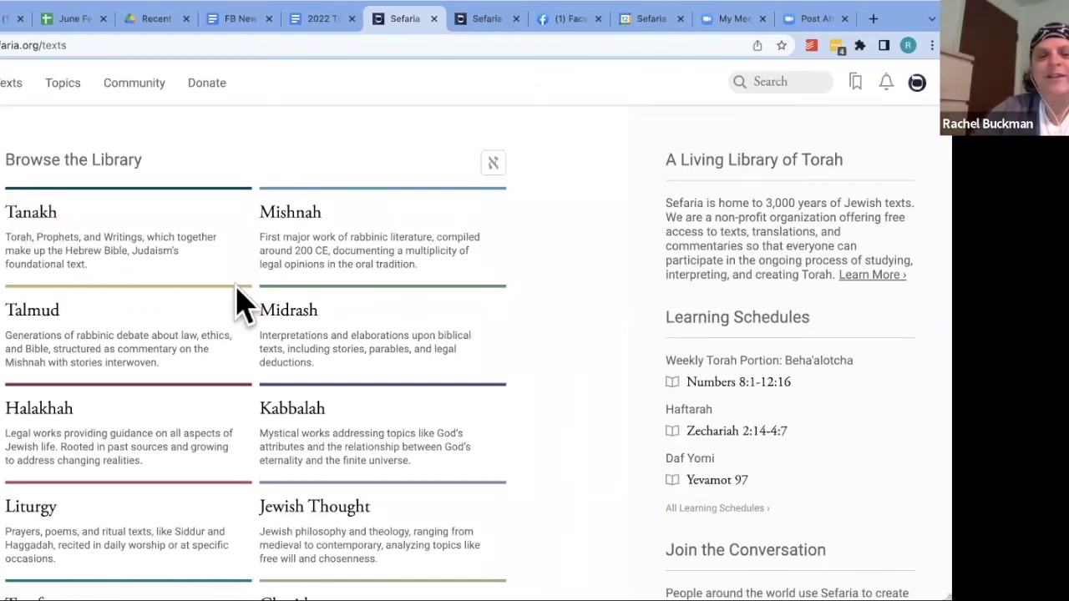
{"action": "left_click", "coordinate": [288, 314]}
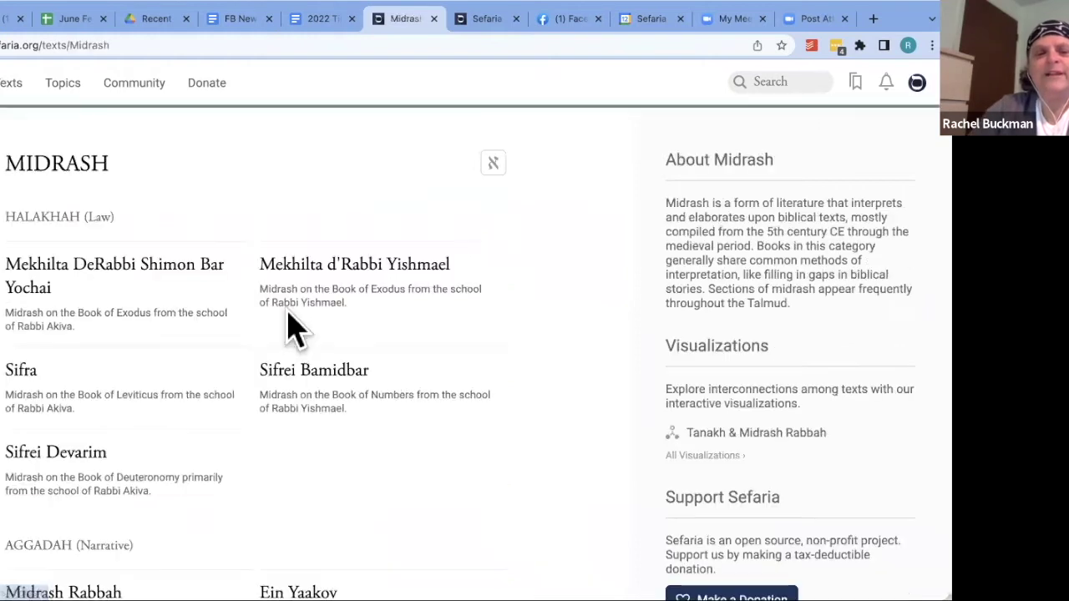
{"action": "scroll", "coordinate": [186, 384], "scroll_direction": "down", "scroll_amount": 3}
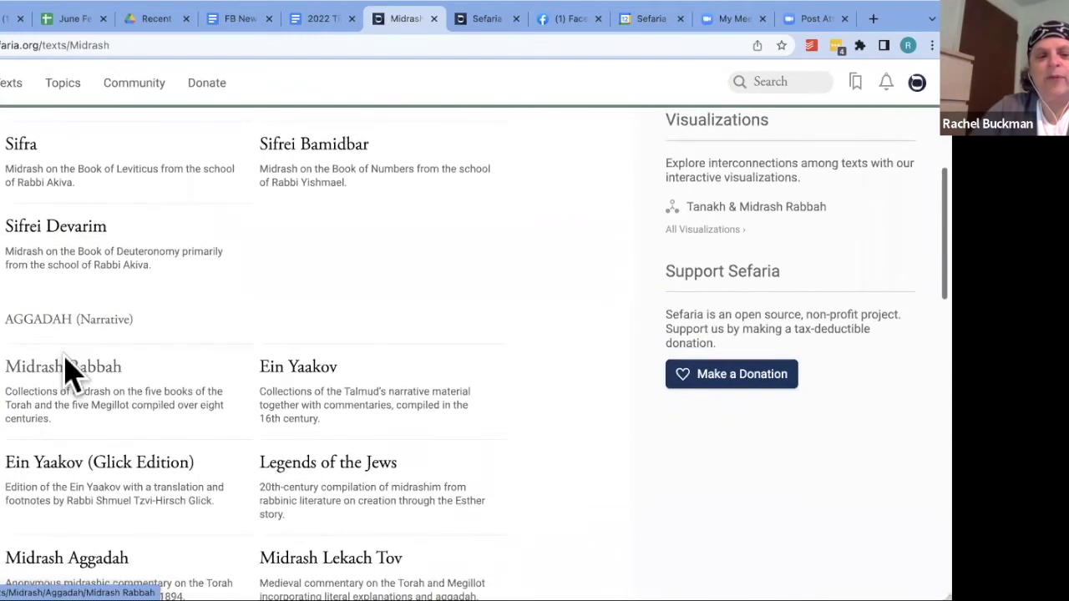
{"action": "left_click", "coordinate": [65, 374]}
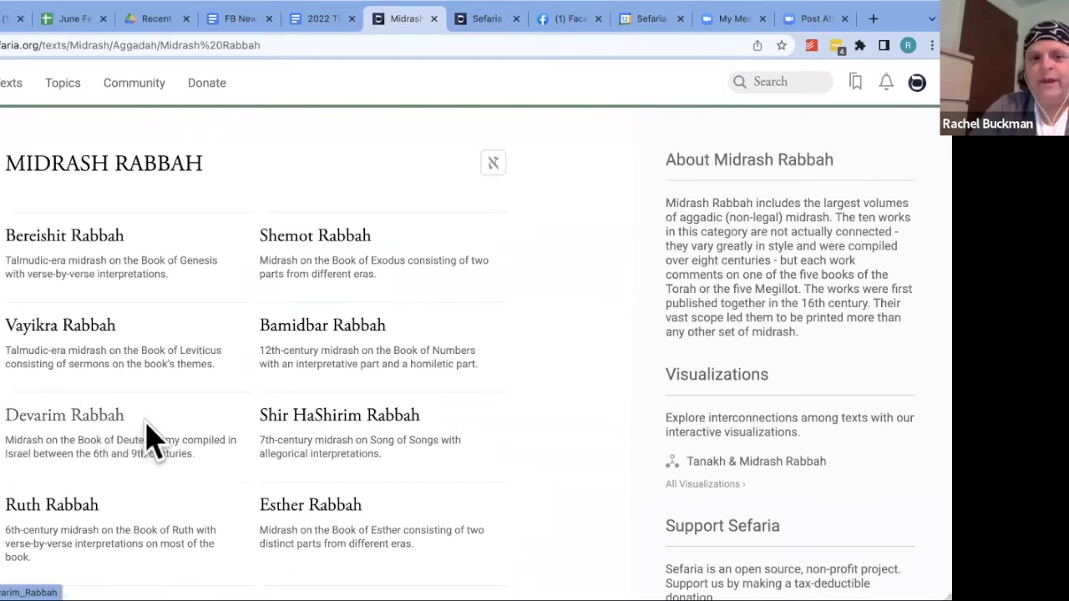
{"action": "left_click", "coordinate": [280, 512]}
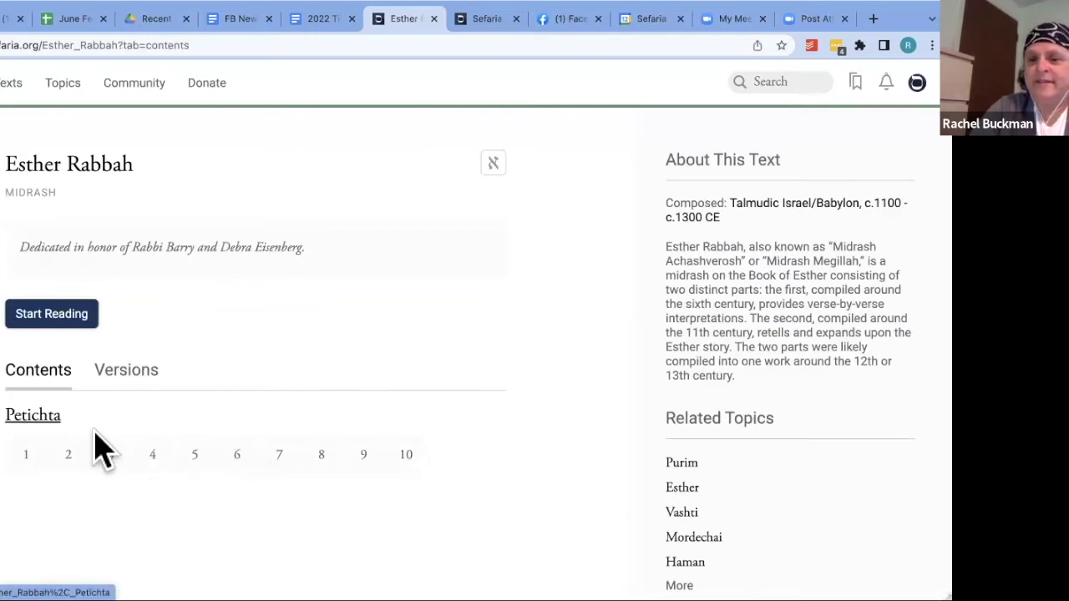
{"action": "left_click", "coordinate": [22, 451]}
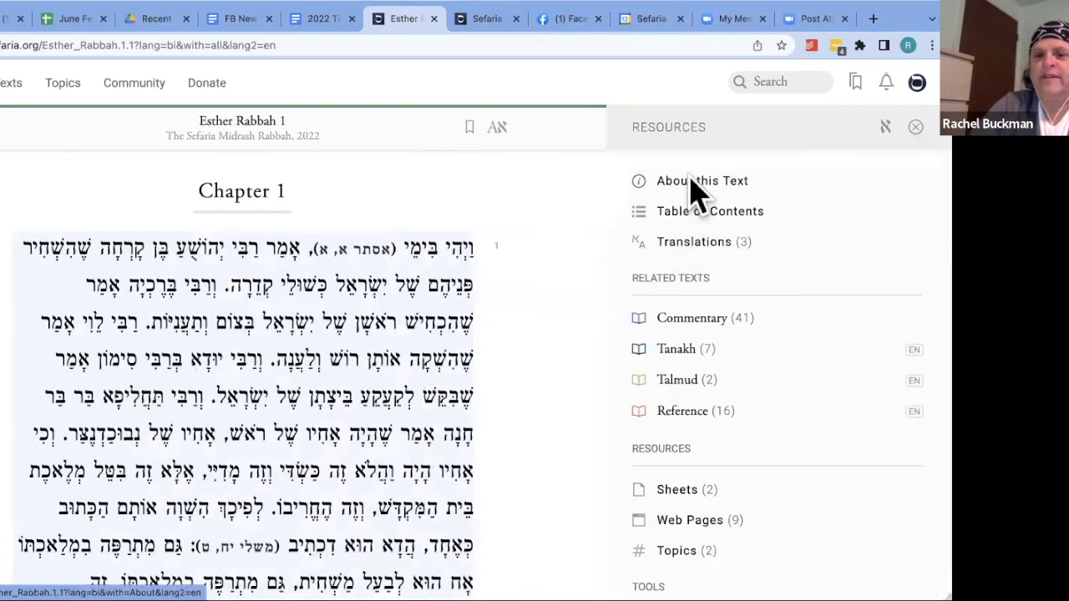
Show About This Text for Esther Rabbah 1, including version Midrash Rabbah -- TE and translation credits
{"action": "left_click", "coordinate": [698, 191]}
{"action": "scroll", "coordinate": [683, 355], "scroll_direction": "down", "scroll_amount": 5}
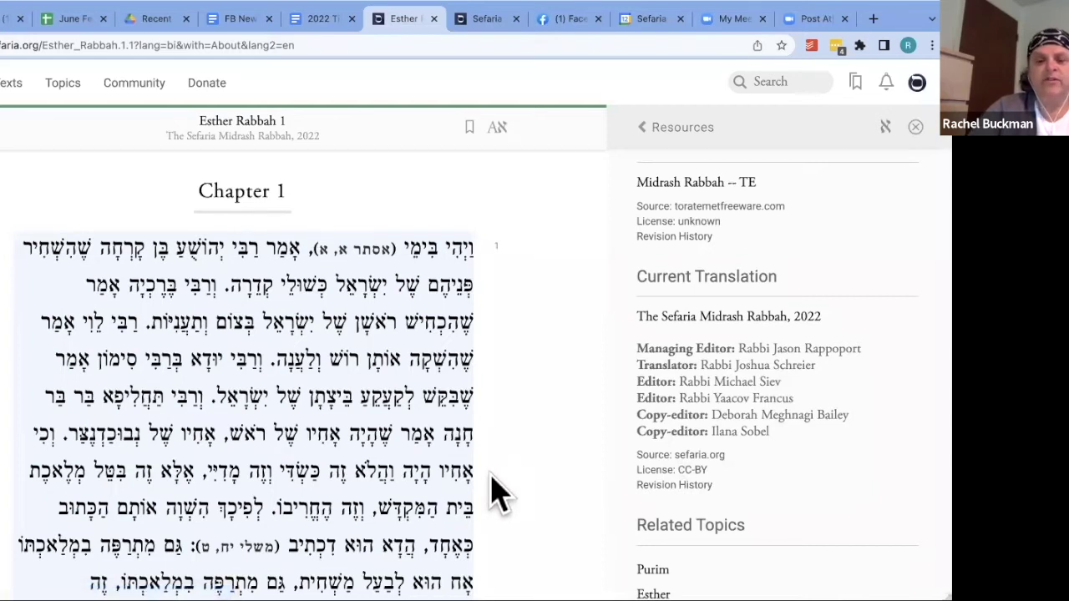
{"action": "scroll", "coordinate": [498, 493], "scroll_direction": "down", "scroll_amount": 1}
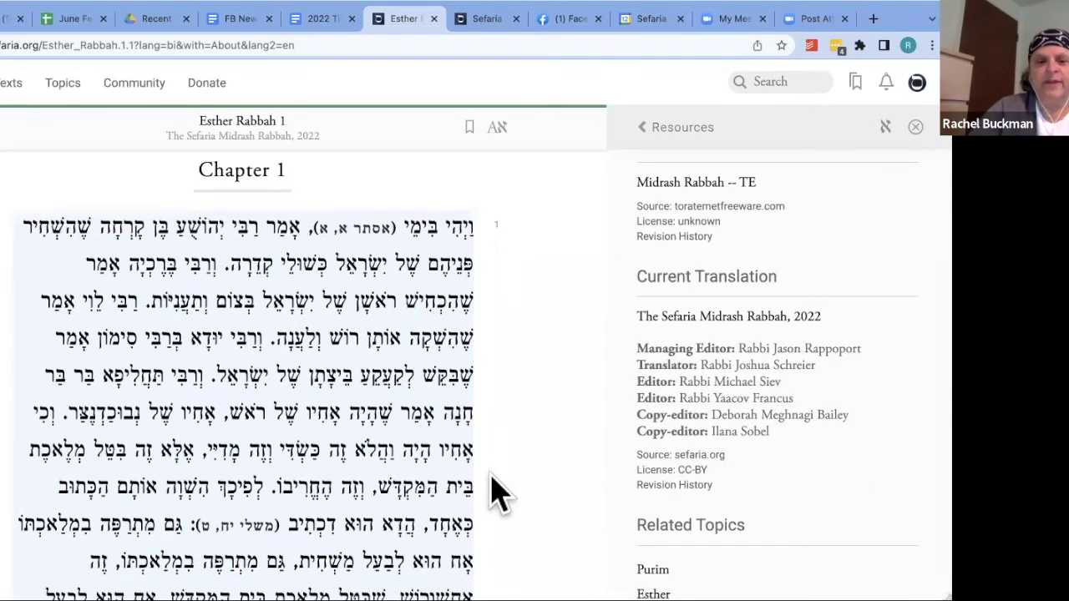
{"action": "scroll", "coordinate": [499, 493], "scroll_direction": "down", "scroll_amount": 10}
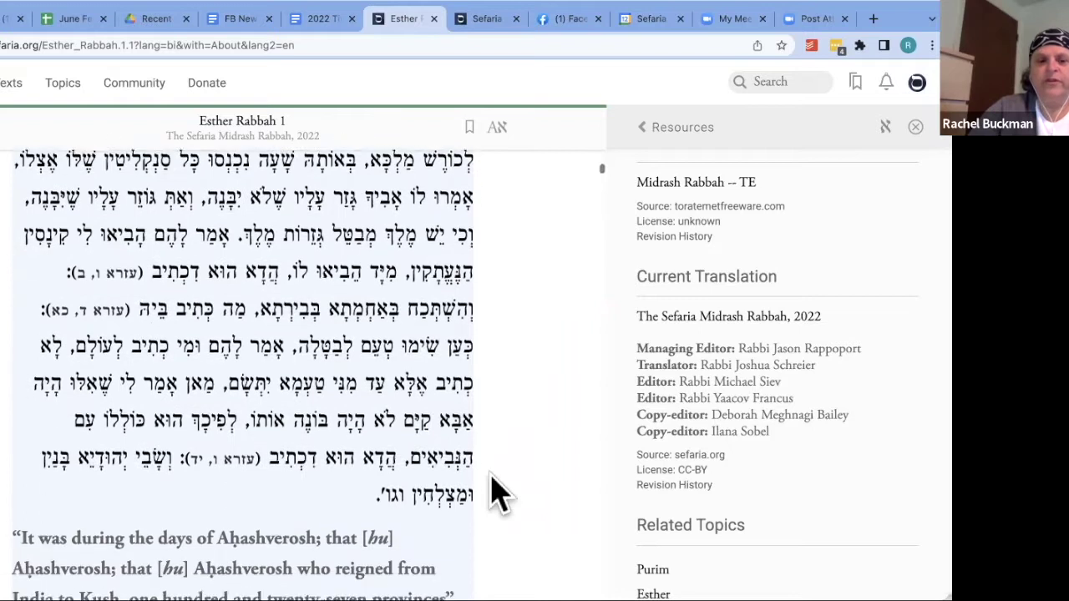
{"action": "scroll", "coordinate": [499, 492], "scroll_direction": "up", "scroll_amount": 8}
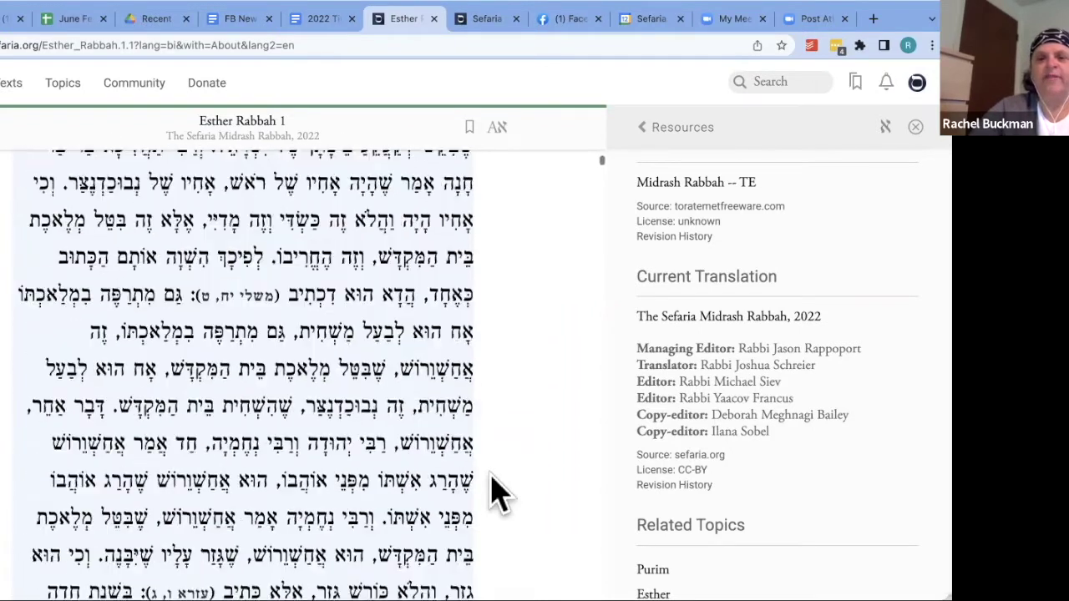
{"action": "scroll", "coordinate": [498, 493], "scroll_direction": "up", "scroll_amount": 4}
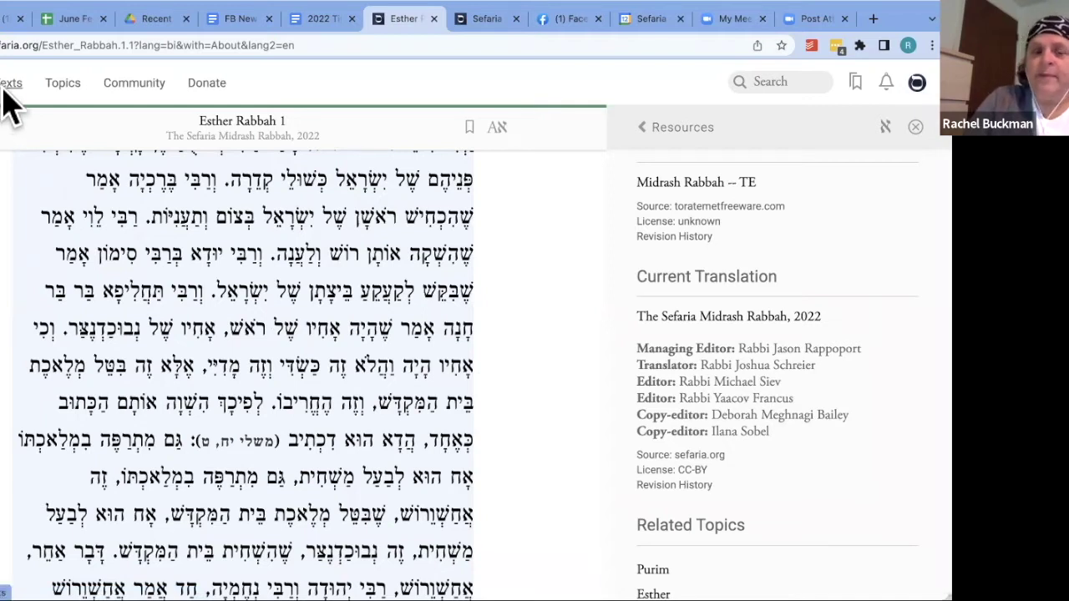
Search 'sefer daniel' and open the Sefer Daniel; Opportunity in Exile contents page
{"action": "left_click", "coordinate": [10, 88]}
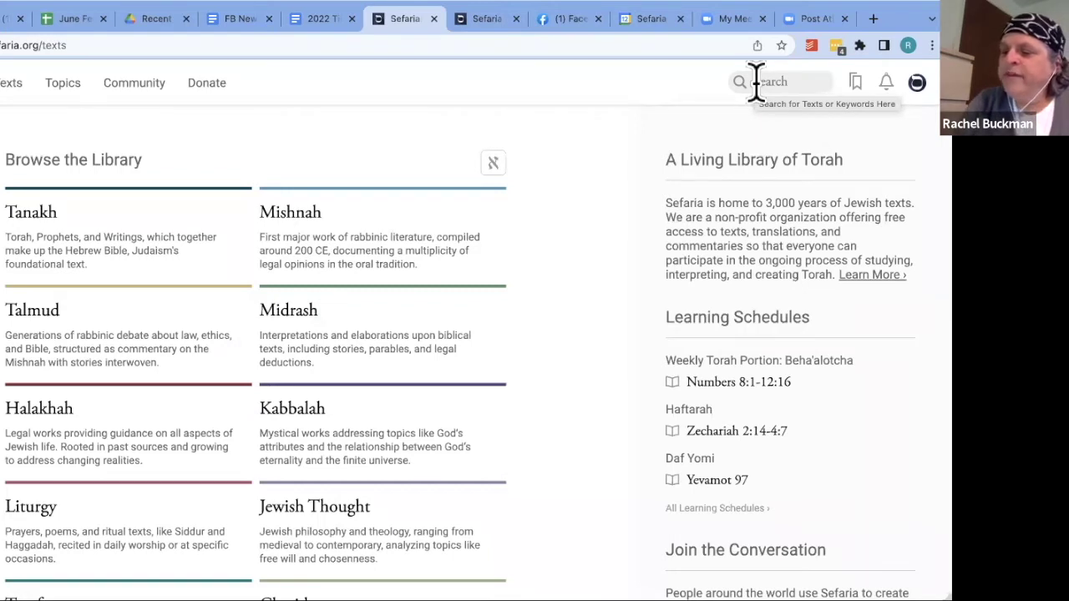
{"action": "left_click", "coordinate": [756, 81]}
{"action": "type", "text": "sefer"}
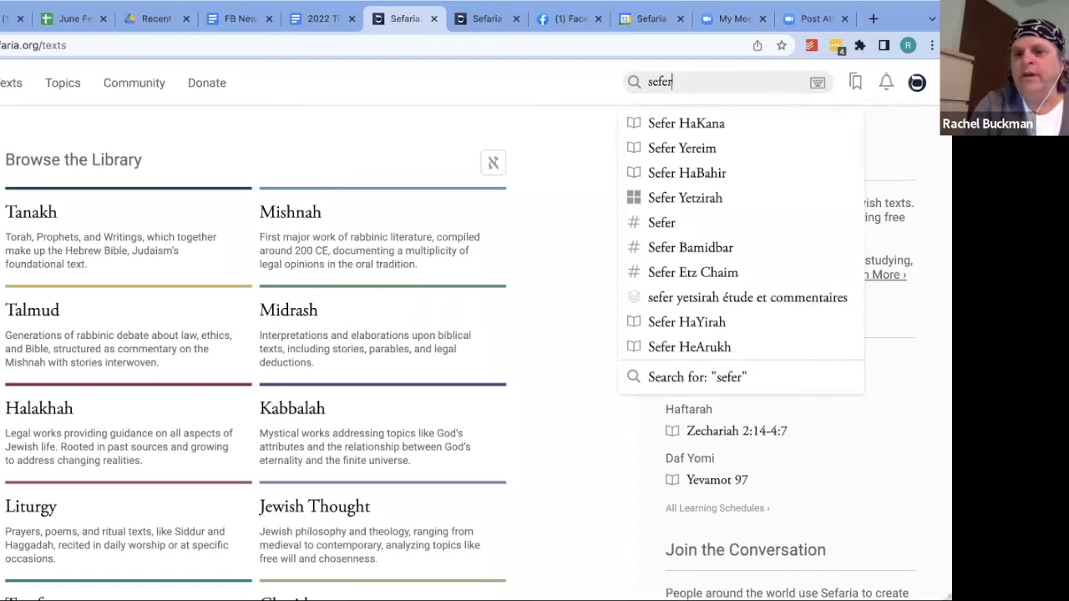
{"action": "type", "text": "daniel"}
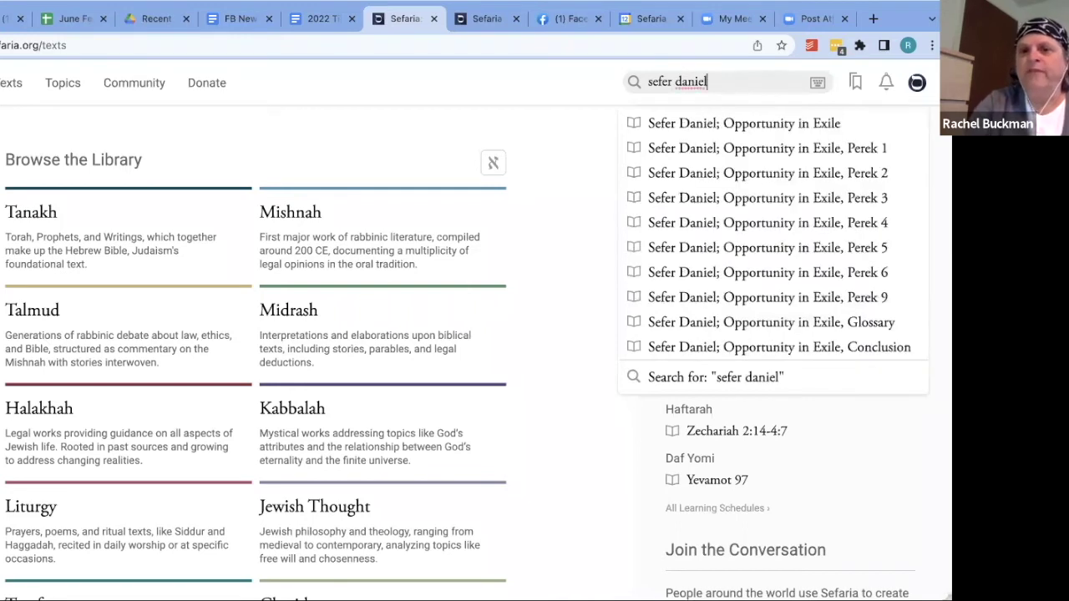
{"action": "left_click", "coordinate": [748, 129]}
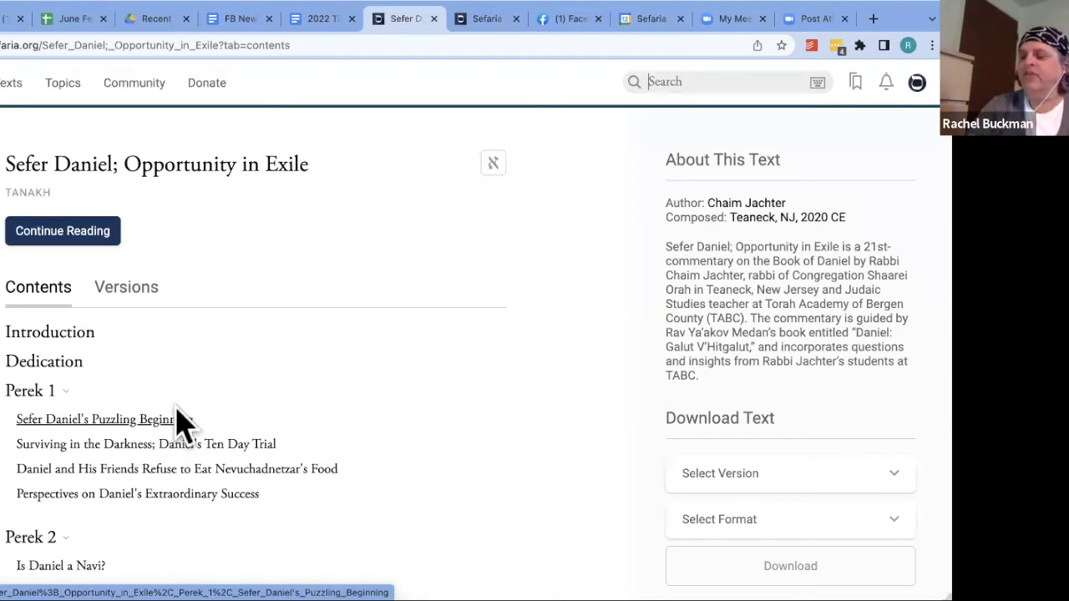
Search 'shivche', open Shivchei HaRan, and read Introduction chapter 1
{"action": "left_click", "coordinate": [661, 82]}
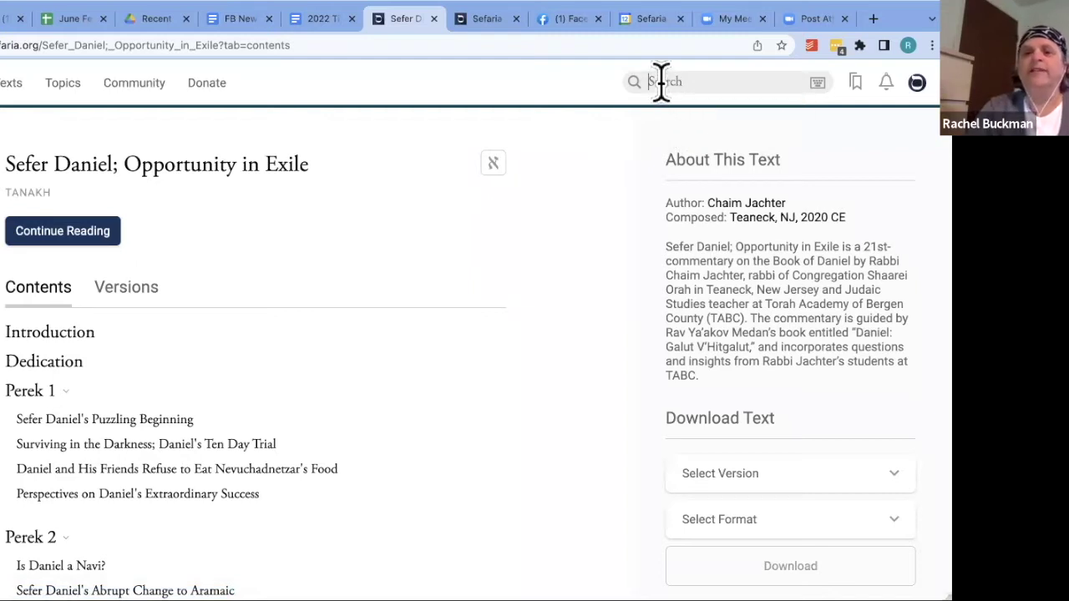
{"action": "type", "text": "s"}
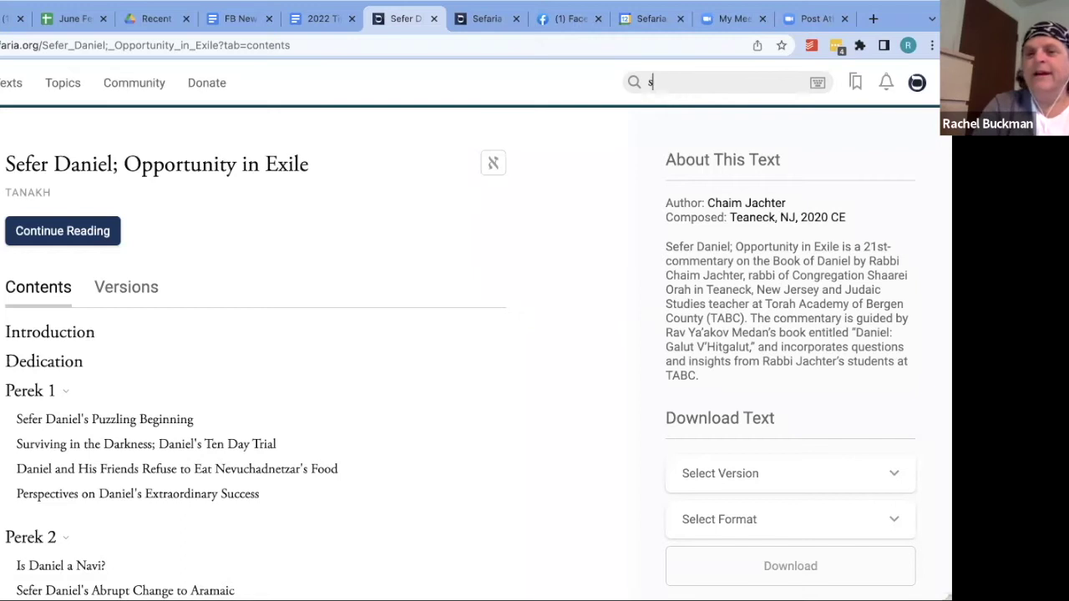
{"action": "type", "text": "hiv"}
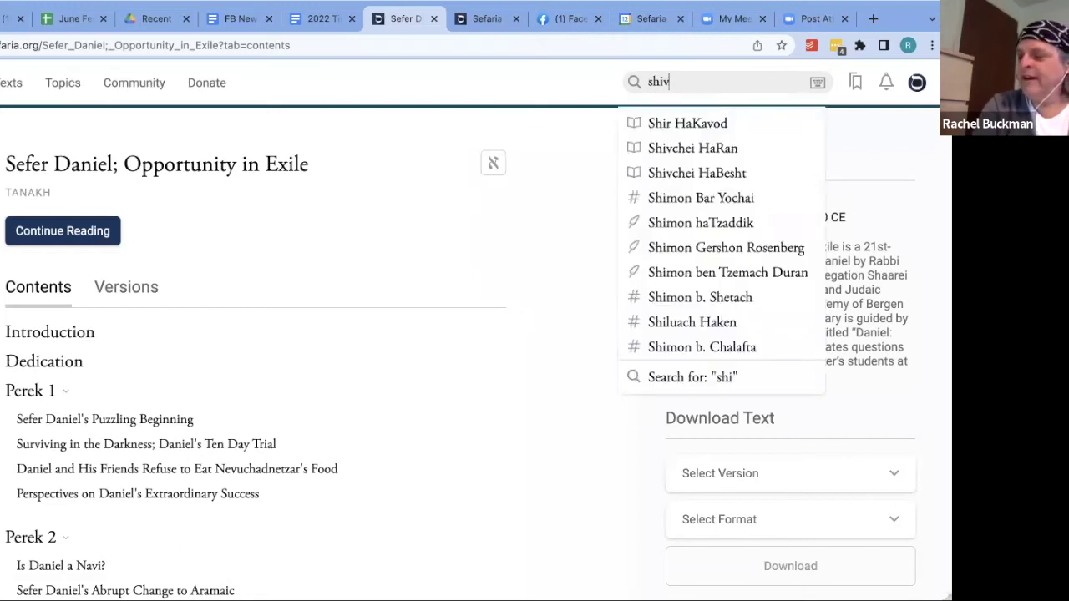
{"action": "type", "text": "che"}
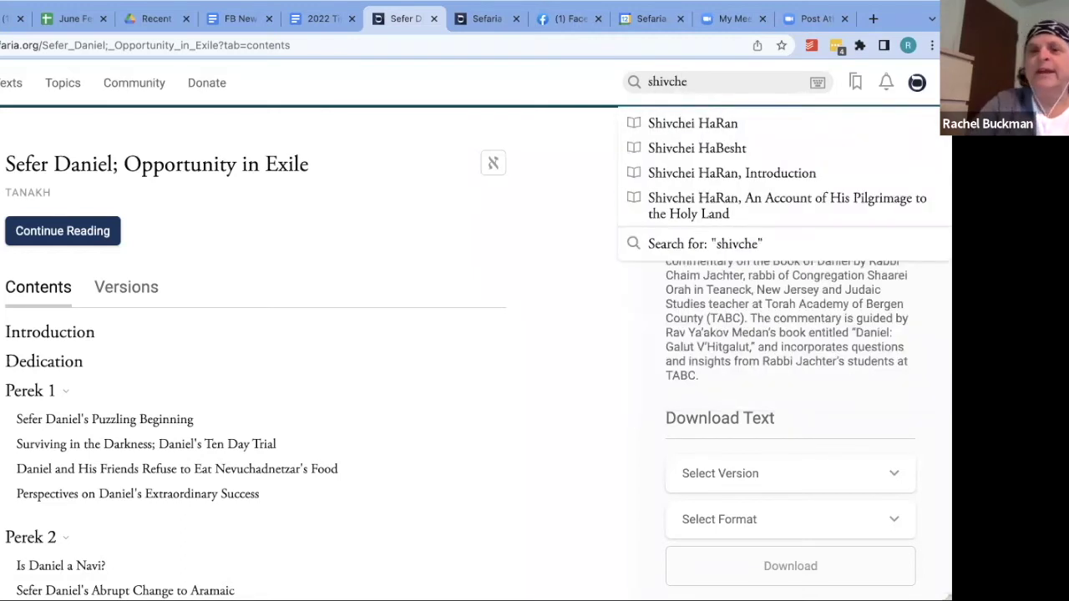
{"action": "left_click", "coordinate": [659, 125]}
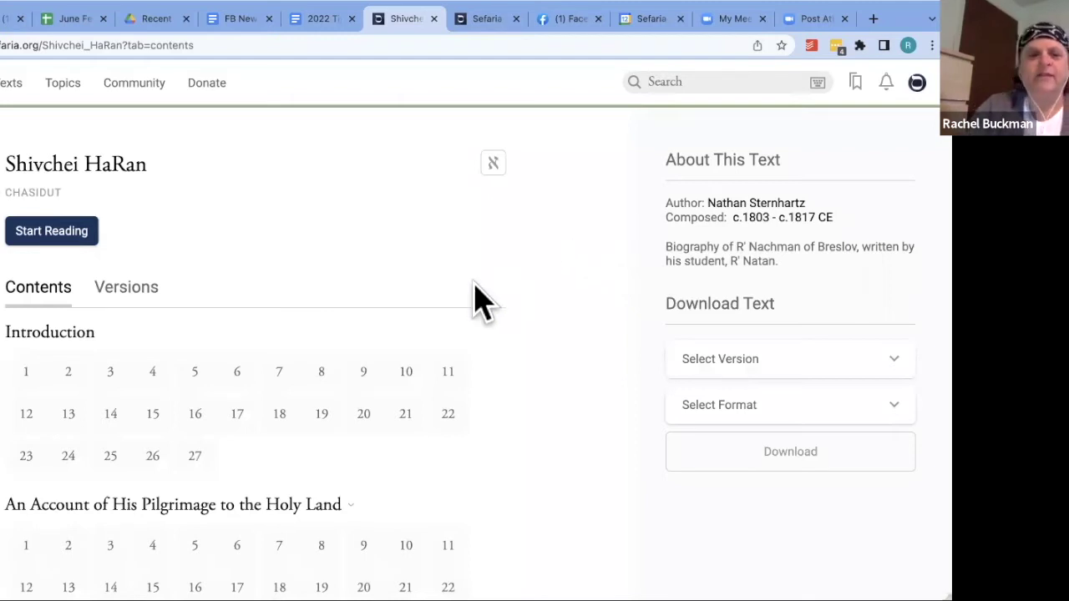
{"action": "left_click", "coordinate": [24, 370]}
{"action": "scroll", "coordinate": [167, 436], "scroll_direction": "down", "scroll_amount": 3}
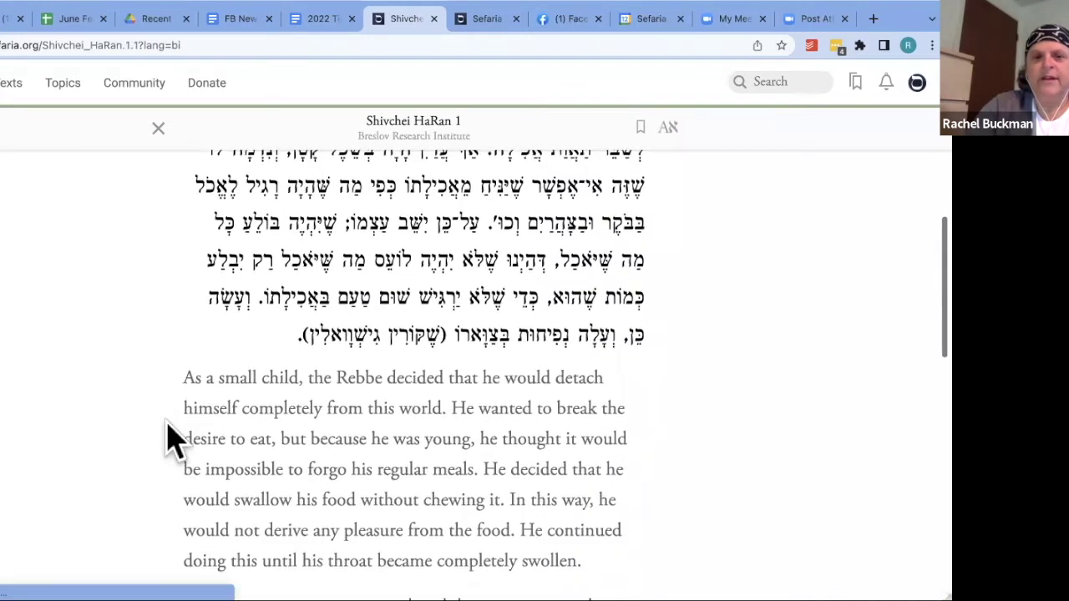
{"action": "scroll", "coordinate": [167, 437], "scroll_direction": "up", "scroll_amount": 2}
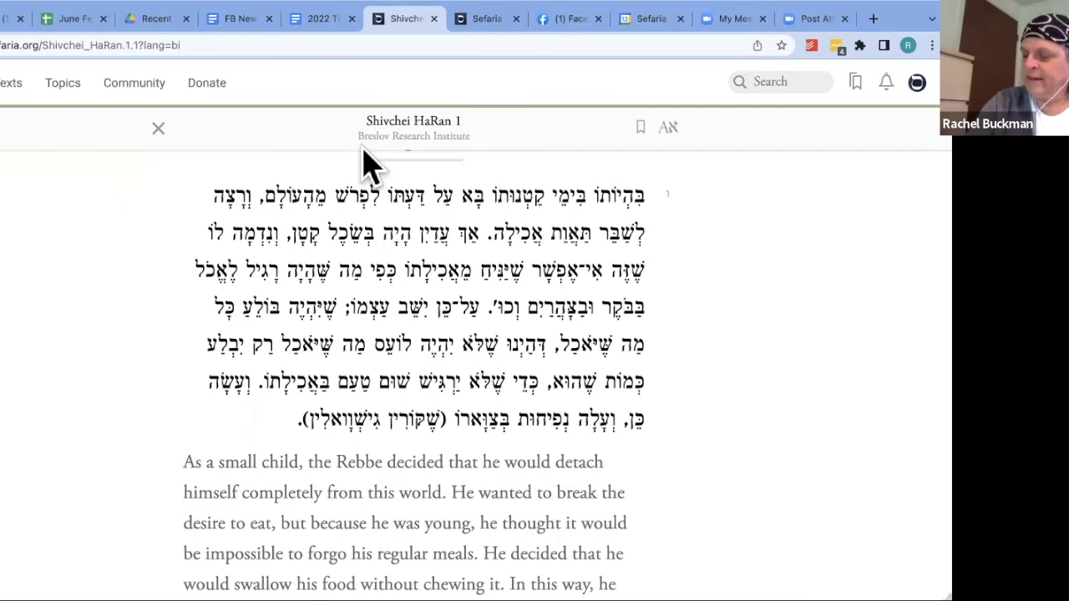
Search 'Rav Shagar' and open the Shimon Gershon Rosenberg author page
{"action": "left_click", "coordinate": [757, 81]}
{"action": "type", "text": "Rav"}
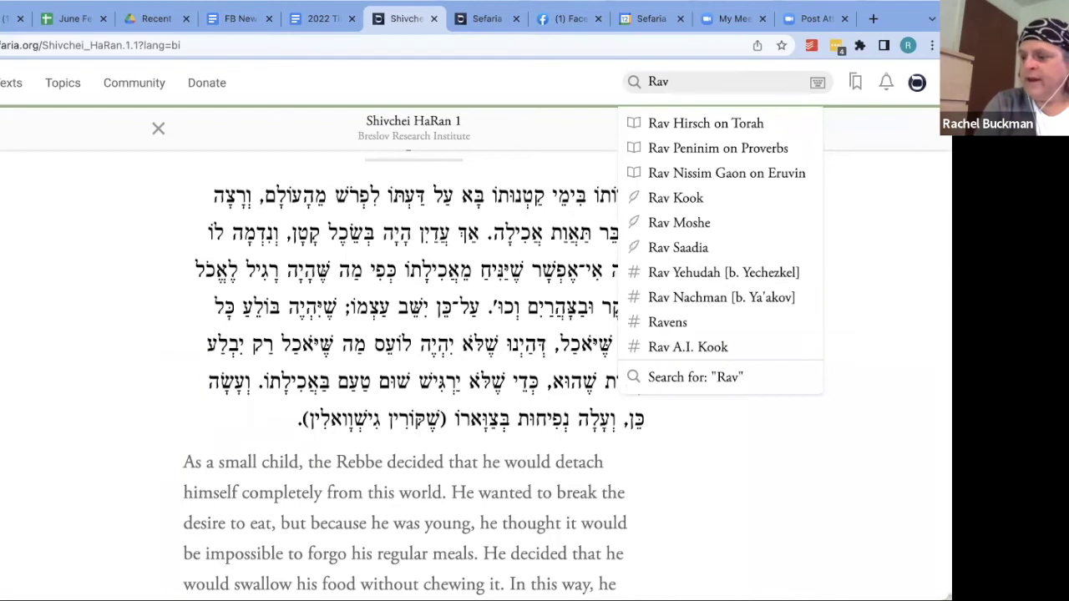
{"action": "type", "text": " Sha"}
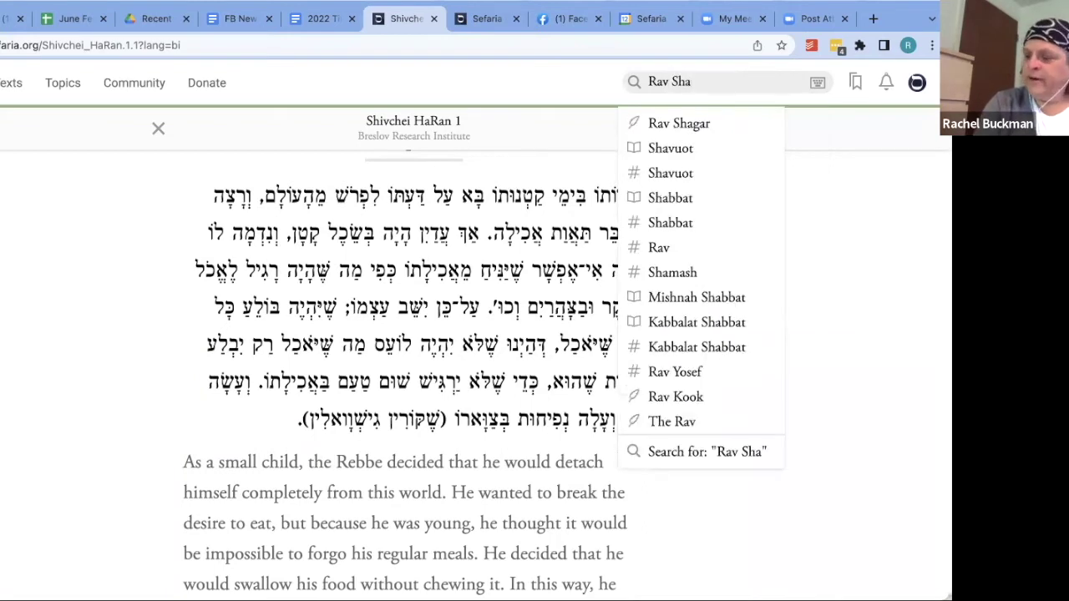
{"action": "type", "text": "gar"}
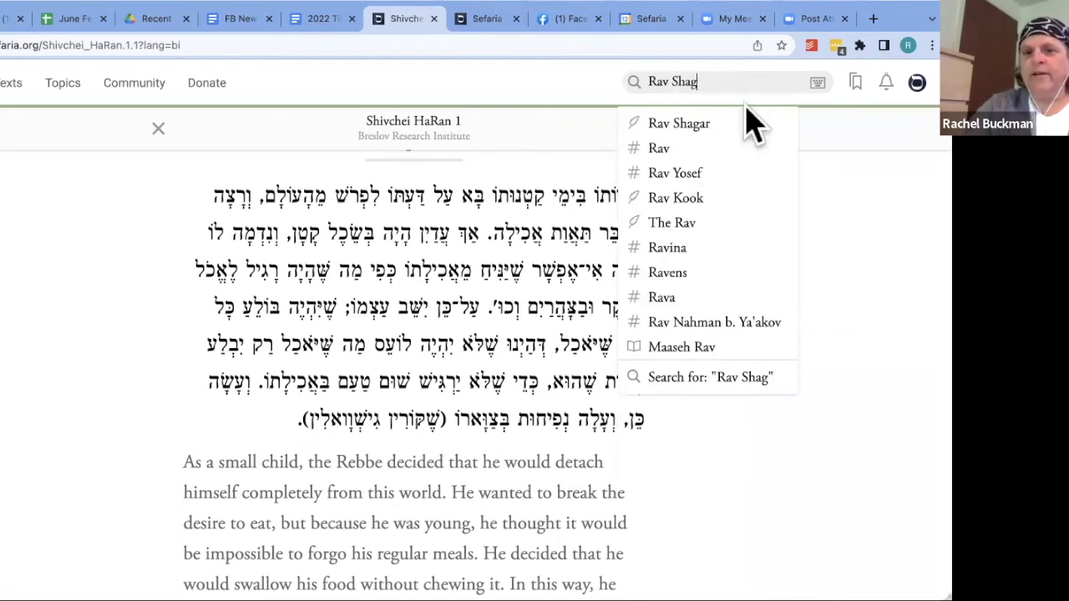
{"action": "left_click", "coordinate": [698, 127]}
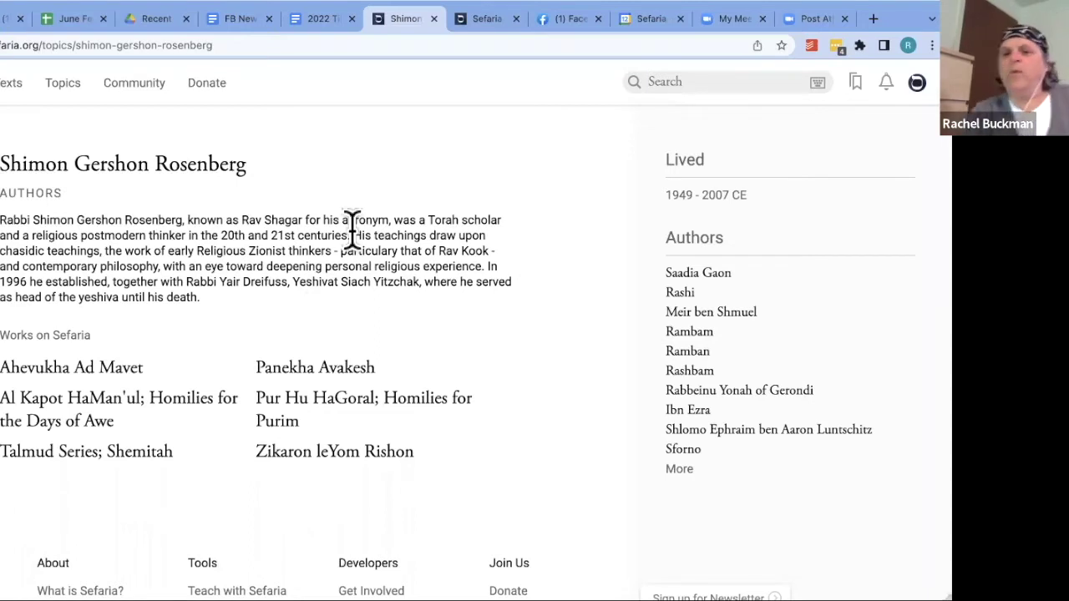
Replace the 'Rabbi Ezra ben' search with 'shir hashi' and open the Shir HaShirim page
{"action": "left_click", "coordinate": [654, 82]}
{"action": "type", "text": "Rabbi Ezra "}
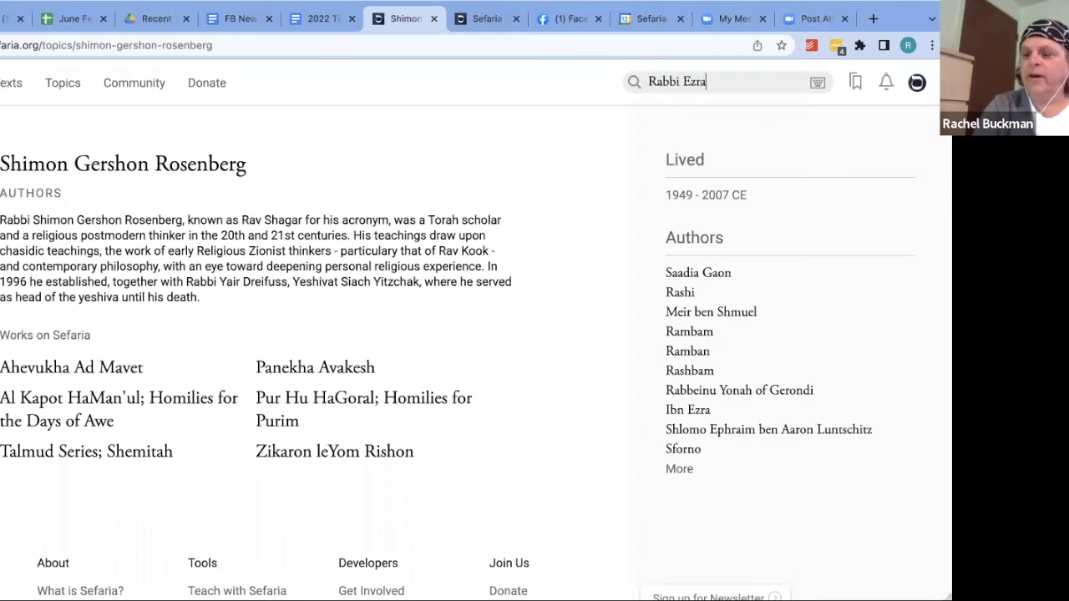
{"action": "type", "text": "ben"}
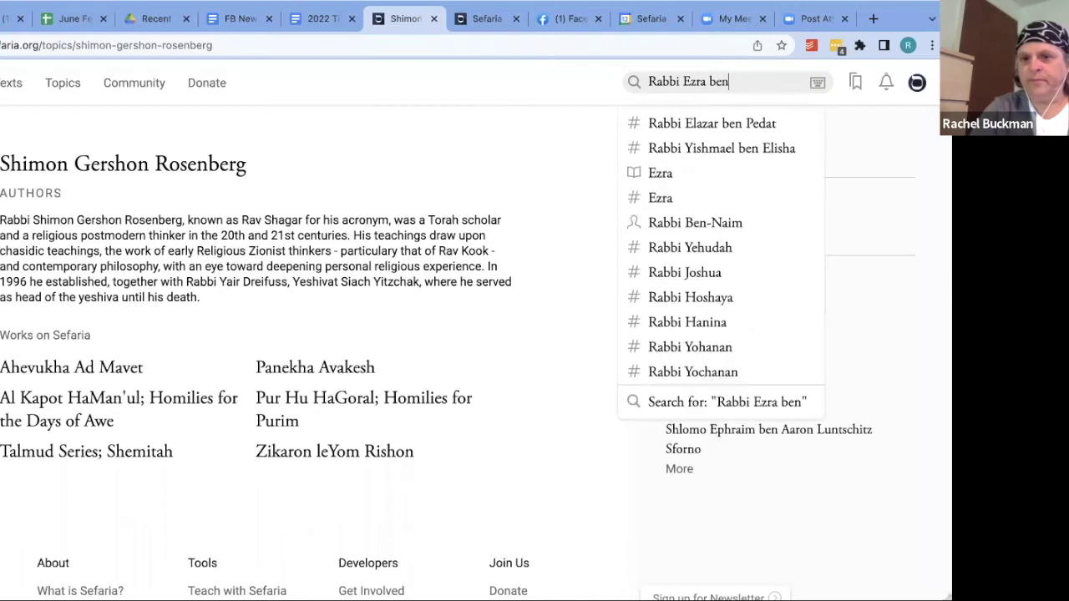
{"action": "key", "text": "BackSpace"}
{"action": "key", "text": "BackSpace"}
{"action": "key", "text": "BackSpace"}
{"action": "key", "text": "BackSpace"}
{"action": "key", "text": "BackSpace"}
{"action": "key", "text": "BackSpace"}
{"action": "key", "text": "BackSpace"}
{"action": "key", "text": "BackSpace"}
{"action": "key", "text": "BackSpace"}
{"action": "key", "text": "BackSpace"}
{"action": "key", "text": "BackSpace"}
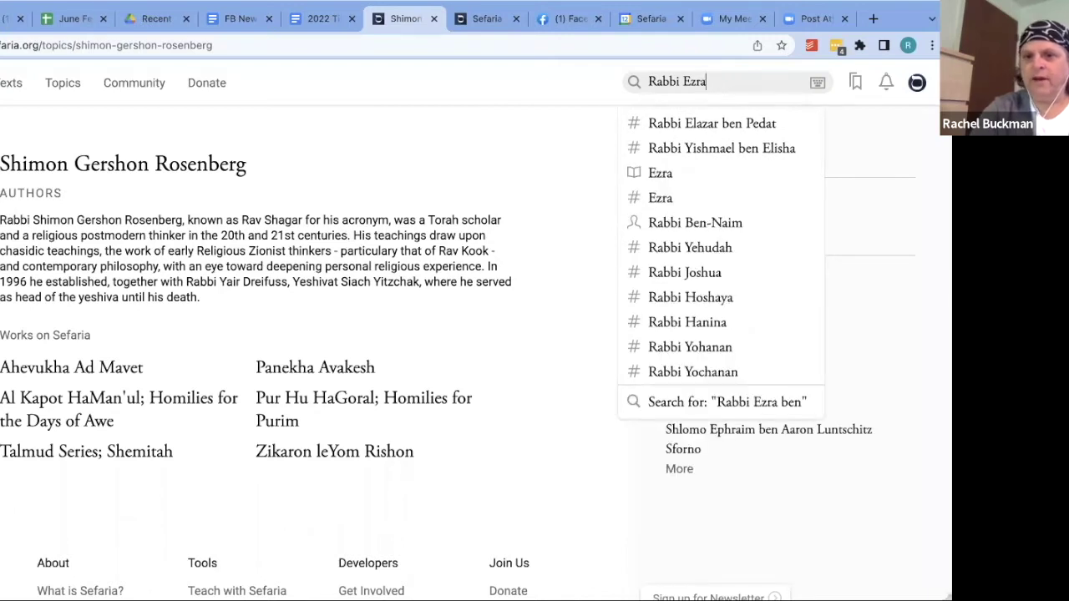
{"action": "key", "text": "BackSpace"}
{"action": "key", "text": "BackSpace"}
{"action": "key", "text": "BackSpace"}
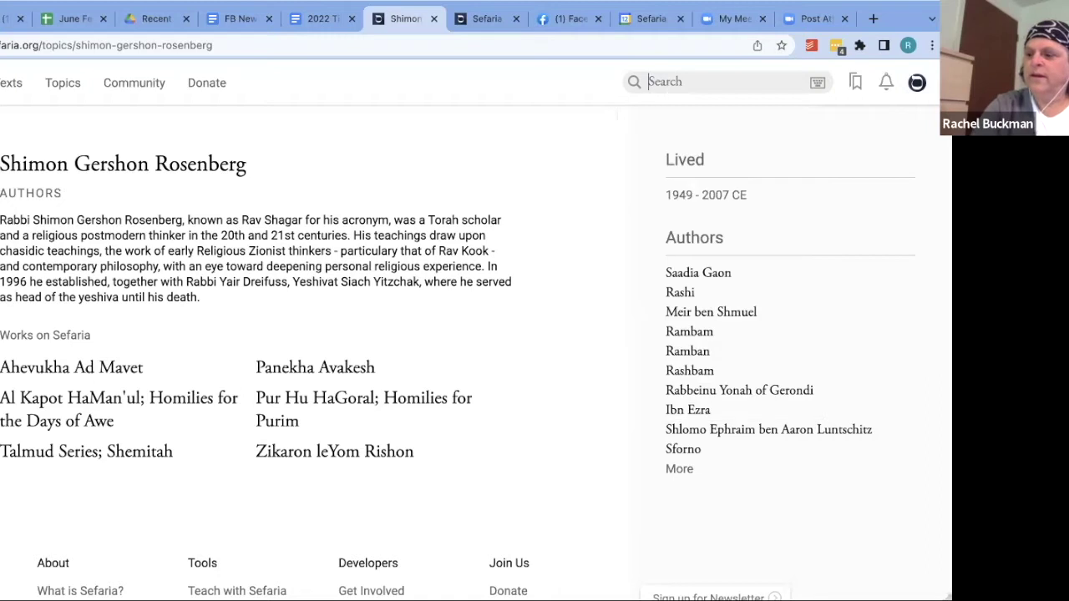
{"action": "type", "text": "shir hashi"}
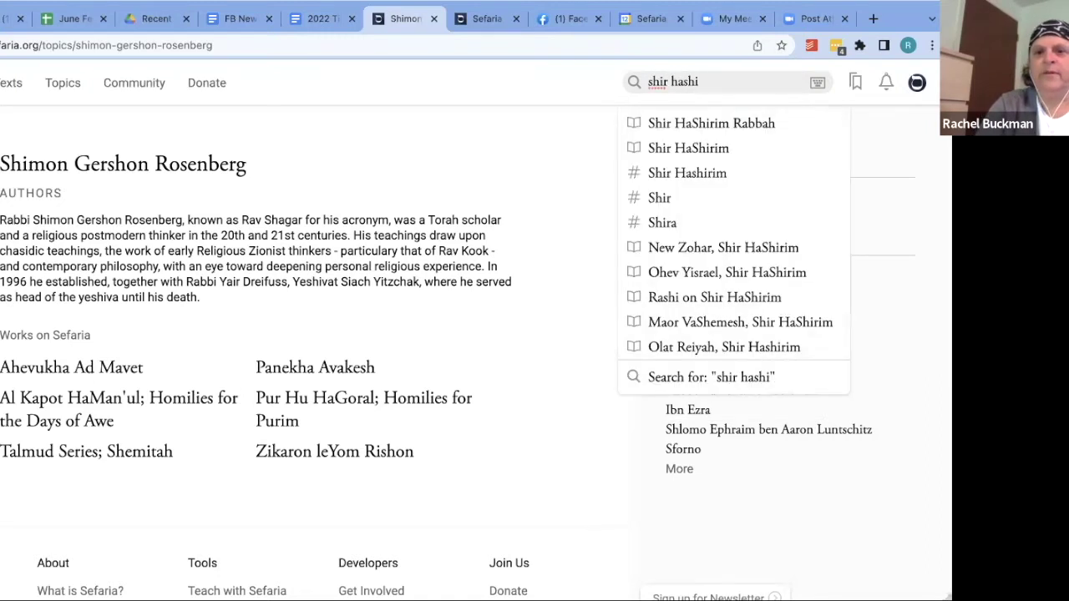
{"action": "left_click", "coordinate": [666, 152]}
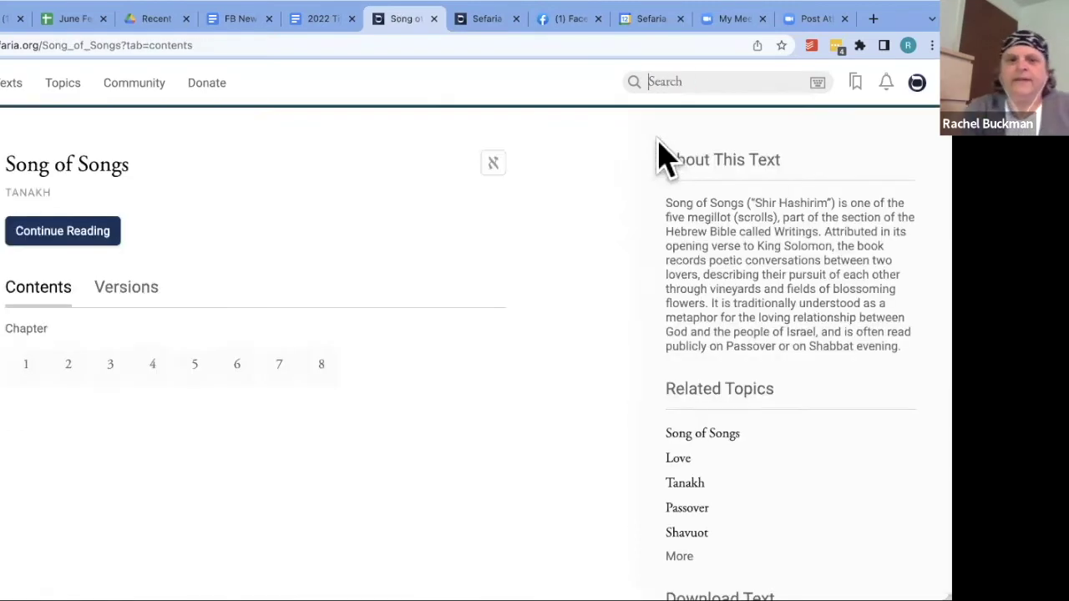
{"action": "scroll", "coordinate": [261, 312], "scroll_direction": "down", "scroll_amount": 5}
{"action": "scroll", "coordinate": [261, 311], "scroll_direction": "down", "scroll_amount": 3}
{"action": "scroll", "coordinate": [256, 309], "scroll_direction": "up", "scroll_amount": 10}
{"action": "left_click", "coordinate": [8, 85]}
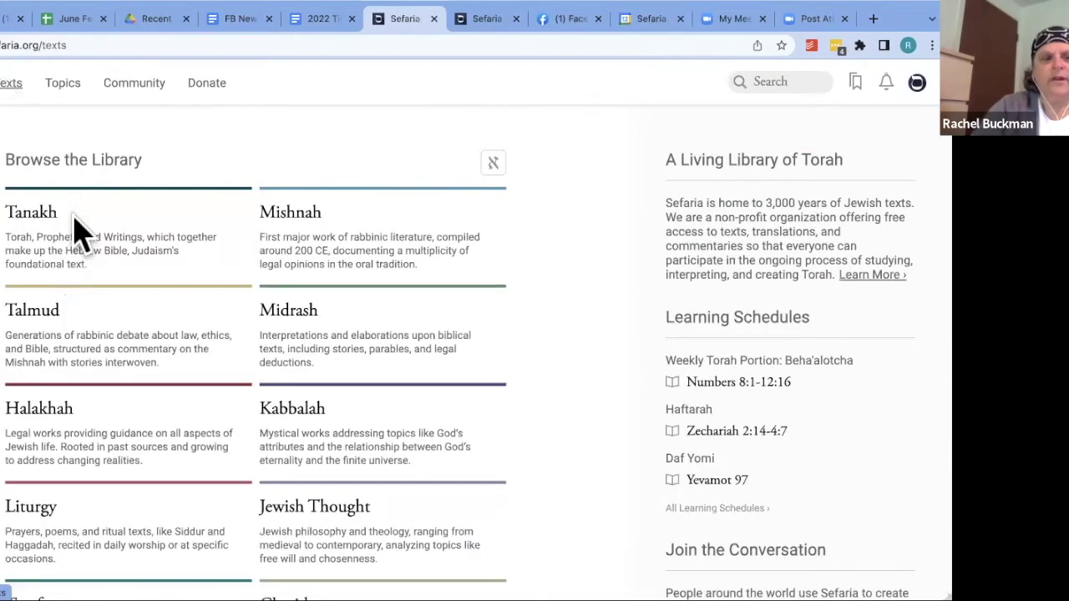
{"action": "scroll", "coordinate": [72, 334], "scroll_direction": "down", "scroll_amount": 5}
{"action": "scroll", "coordinate": [71, 351], "scroll_direction": "down", "scroll_amount": 3}
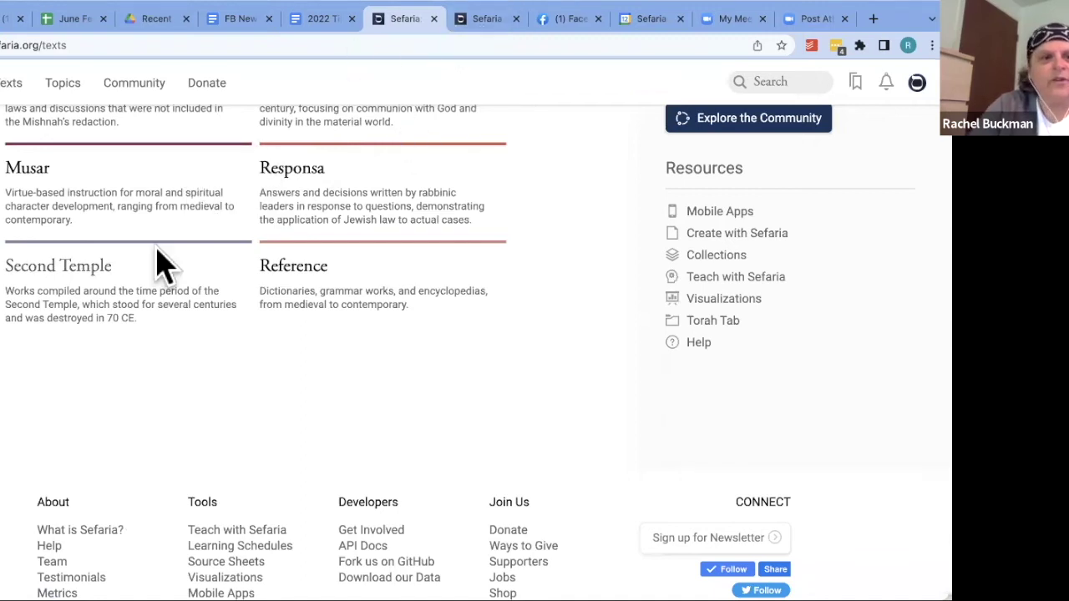
{"action": "scroll", "coordinate": [156, 251], "scroll_direction": "down", "scroll_amount": 4}
{"action": "scroll", "coordinate": [156, 251], "scroll_direction": "up", "scroll_amount": 4}
{"action": "scroll", "coordinate": [158, 262], "scroll_direction": "up", "scroll_amount": 8}
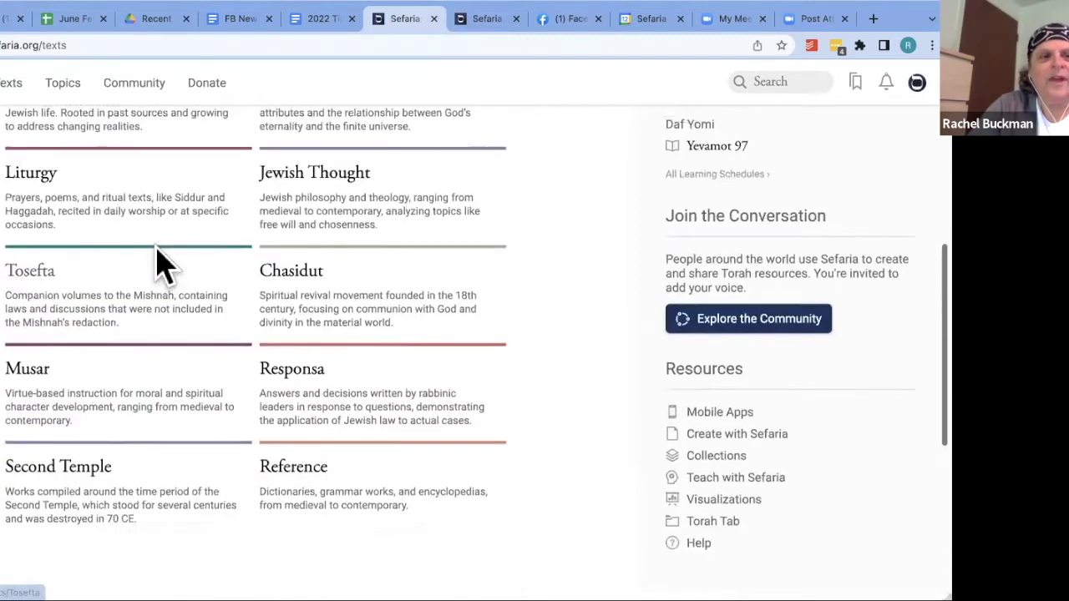
{"action": "left_click", "coordinate": [46, 209]}
{"action": "scroll", "coordinate": [96, 389], "scroll_direction": "down", "scroll_amount": 15}
{"action": "scroll", "coordinate": [95, 415], "scroll_direction": "down", "scroll_amount": 15}
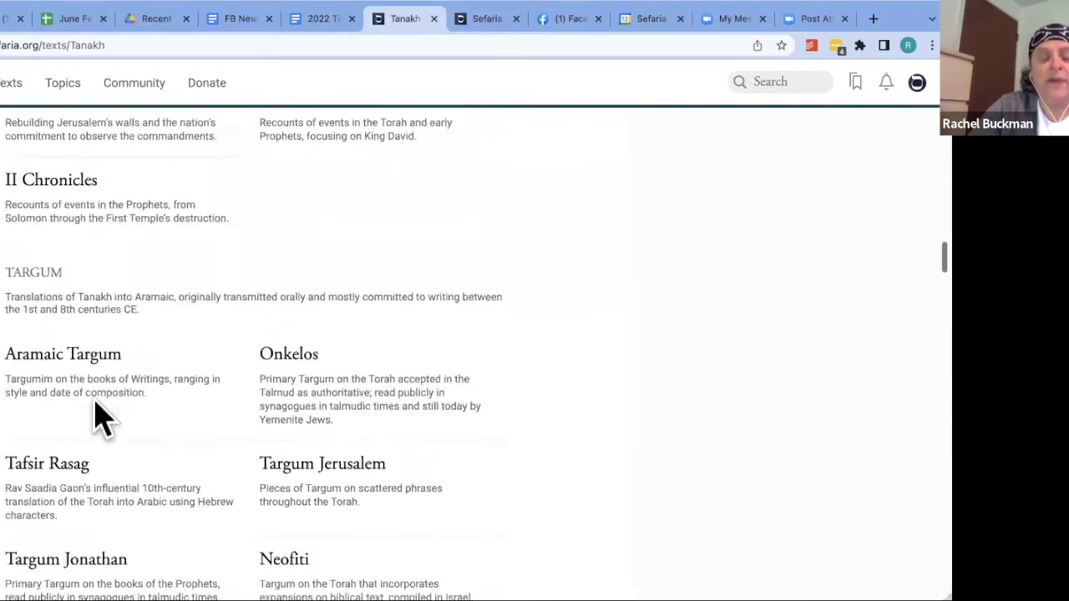
{"action": "scroll", "coordinate": [96, 399], "scroll_direction": "down", "scroll_amount": 5}
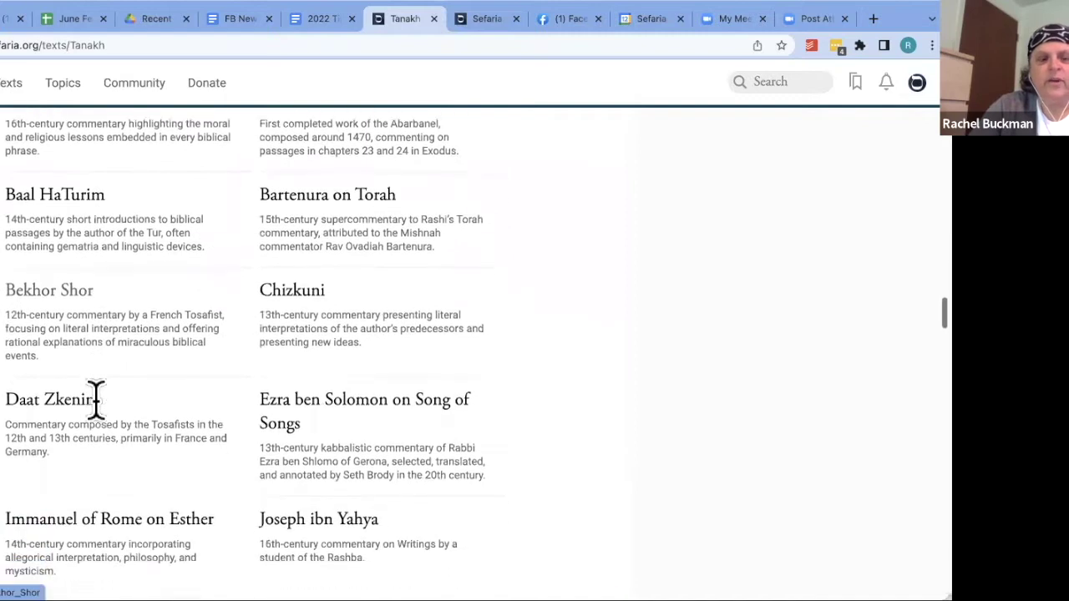
{"action": "scroll", "coordinate": [96, 399], "scroll_direction": "down", "scroll_amount": 8}
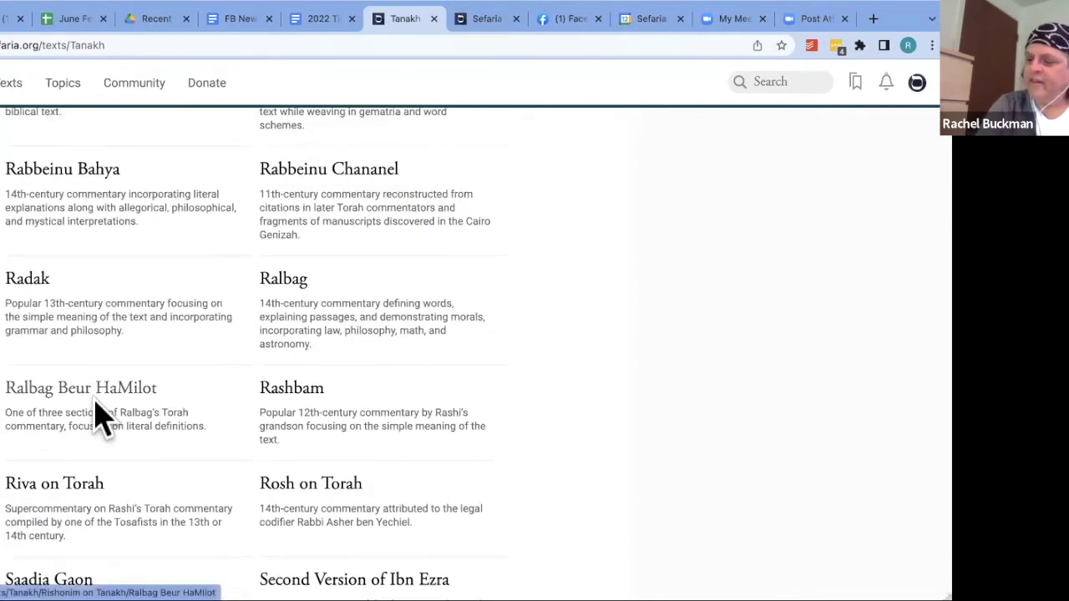
{"action": "scroll", "coordinate": [95, 415], "scroll_direction": "down", "scroll_amount": 4}
{"action": "scroll", "coordinate": [96, 413], "scroll_direction": "down", "scroll_amount": 4}
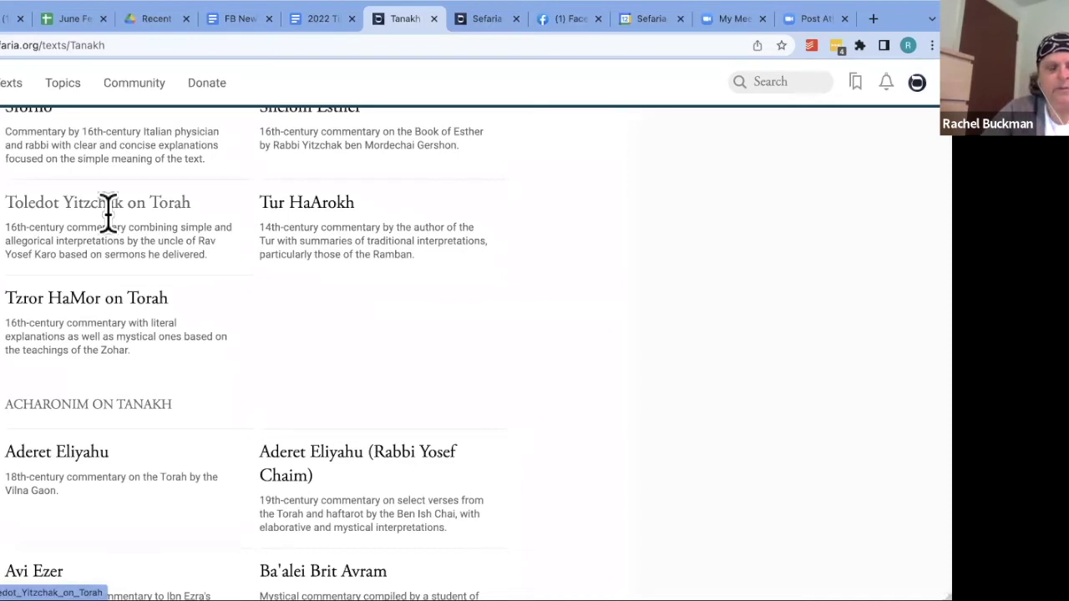
{"action": "scroll", "coordinate": [107, 213], "scroll_direction": "down", "scroll_amount": 2}
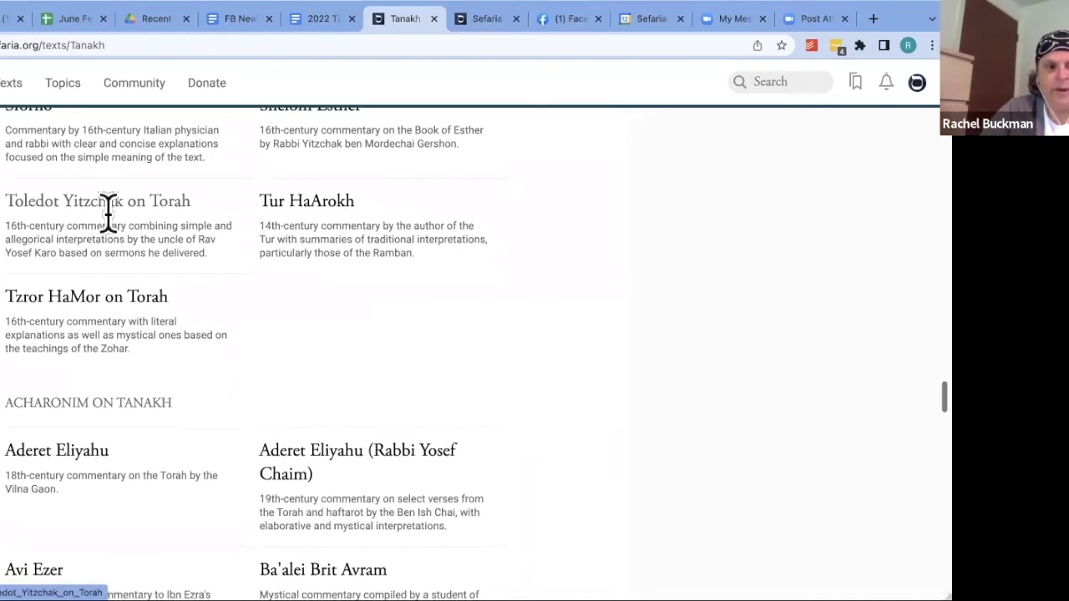
{"action": "scroll", "coordinate": [109, 217], "scroll_direction": "down", "scroll_amount": 6}
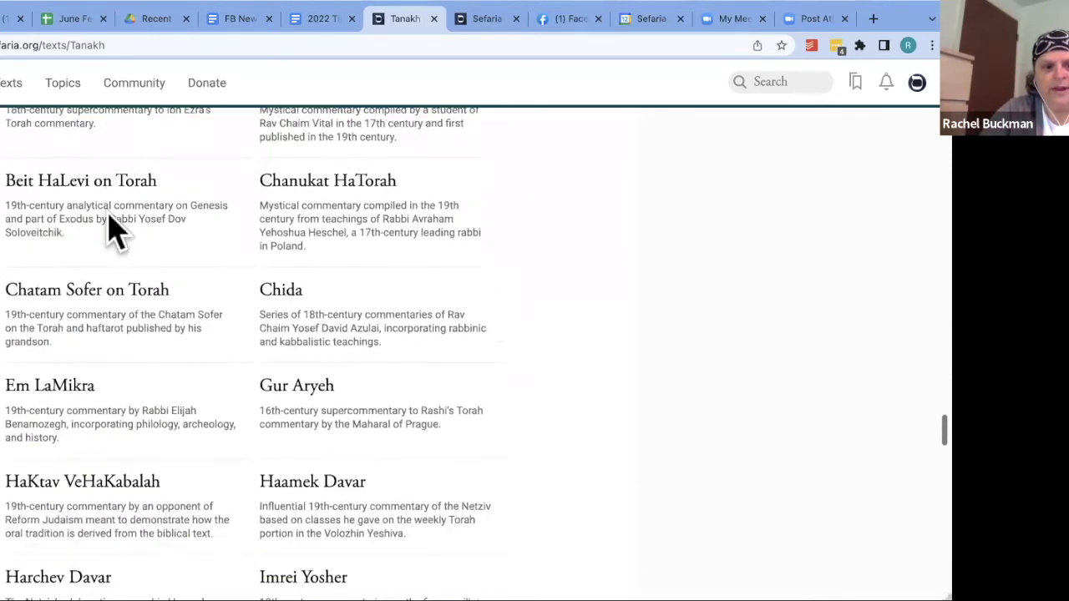
{"action": "scroll", "coordinate": [108, 225], "scroll_direction": "down", "scroll_amount": 10}
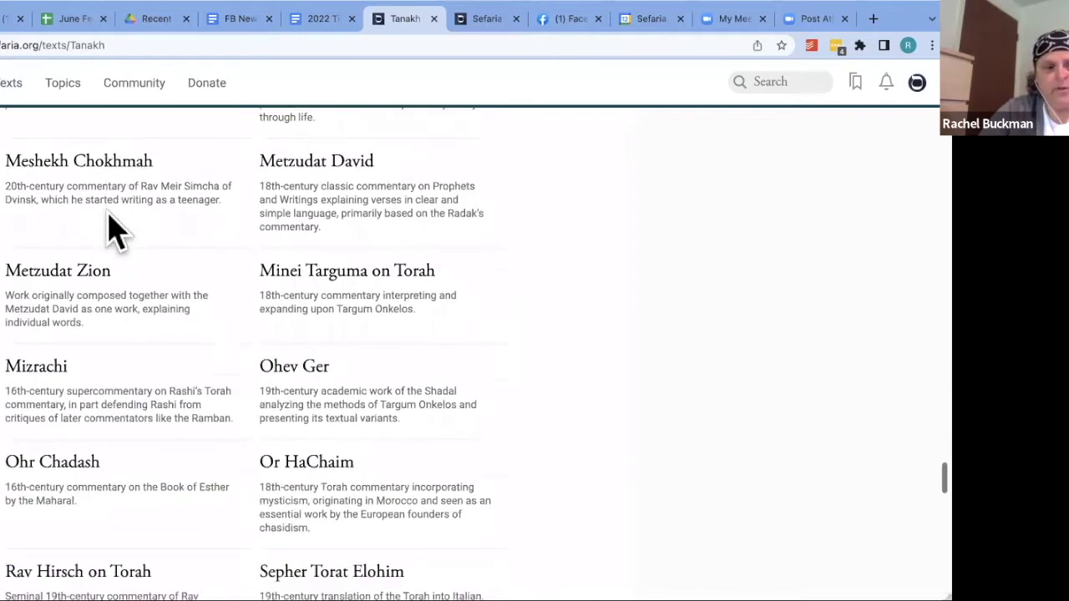
{"action": "scroll", "coordinate": [108, 217], "scroll_direction": "down", "scroll_amount": 7}
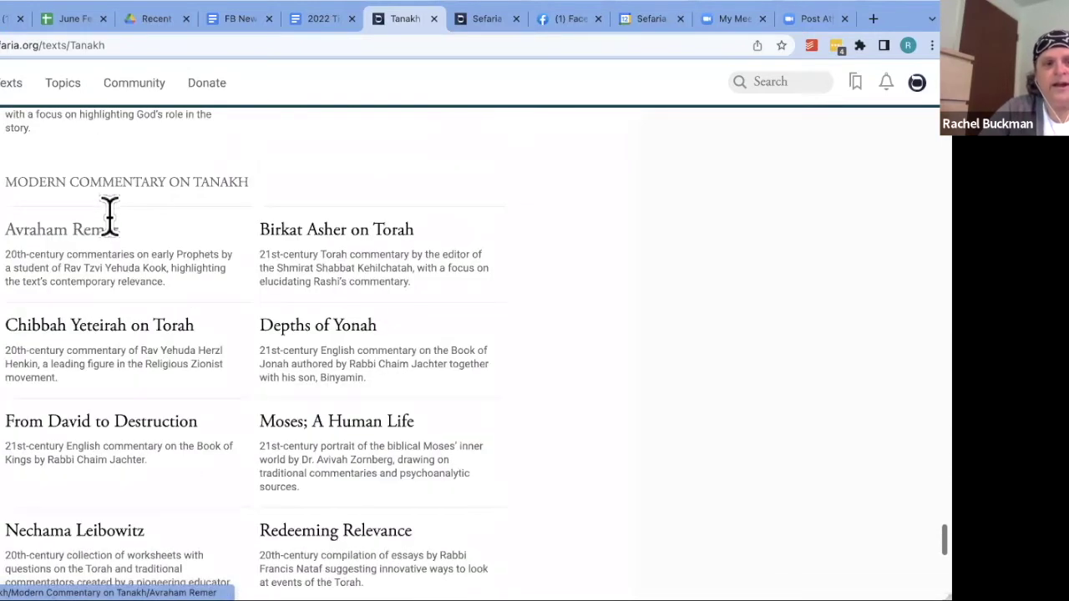
{"action": "scroll", "coordinate": [108, 351], "scroll_direction": "down", "scroll_amount": 2}
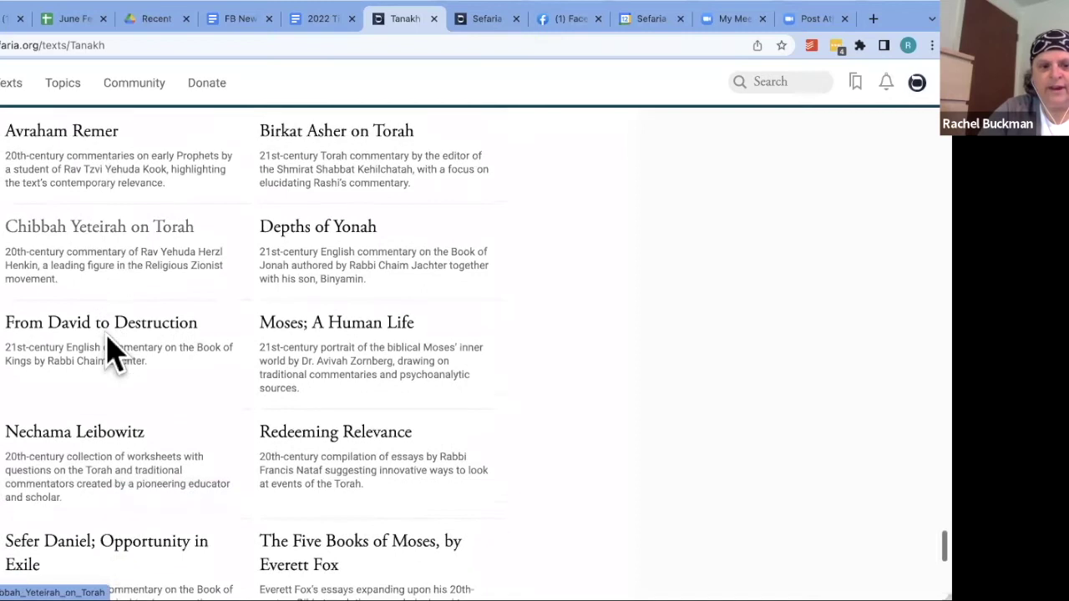
{"action": "scroll", "coordinate": [108, 351], "scroll_direction": "down", "scroll_amount": 2}
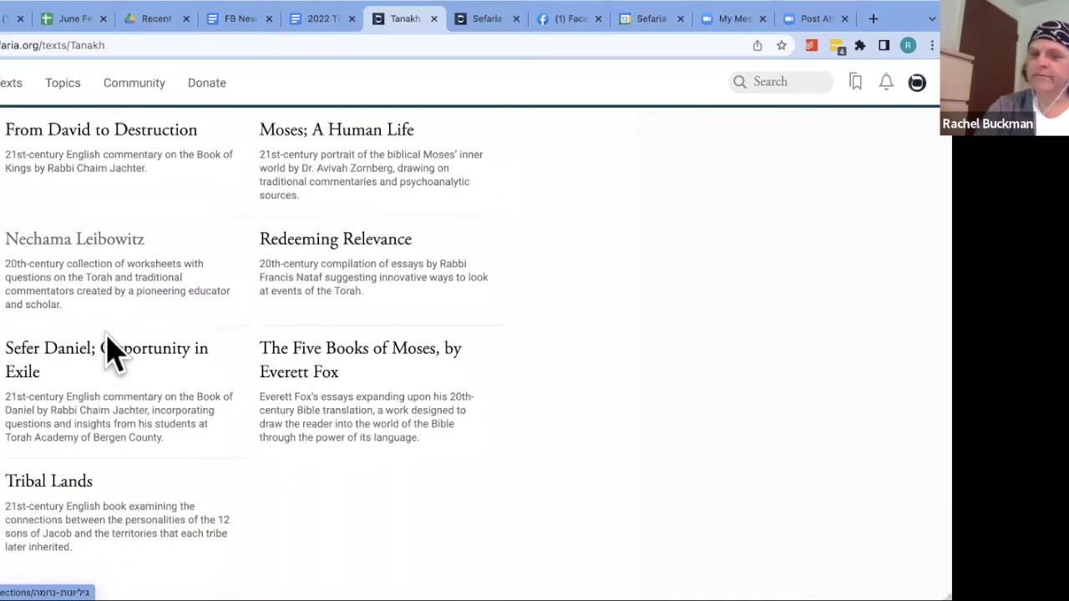
{"action": "scroll", "coordinate": [109, 351], "scroll_direction": "up", "scroll_amount": 2}
{"action": "scroll", "coordinate": [109, 350], "scroll_direction": "up", "scroll_amount": 4}
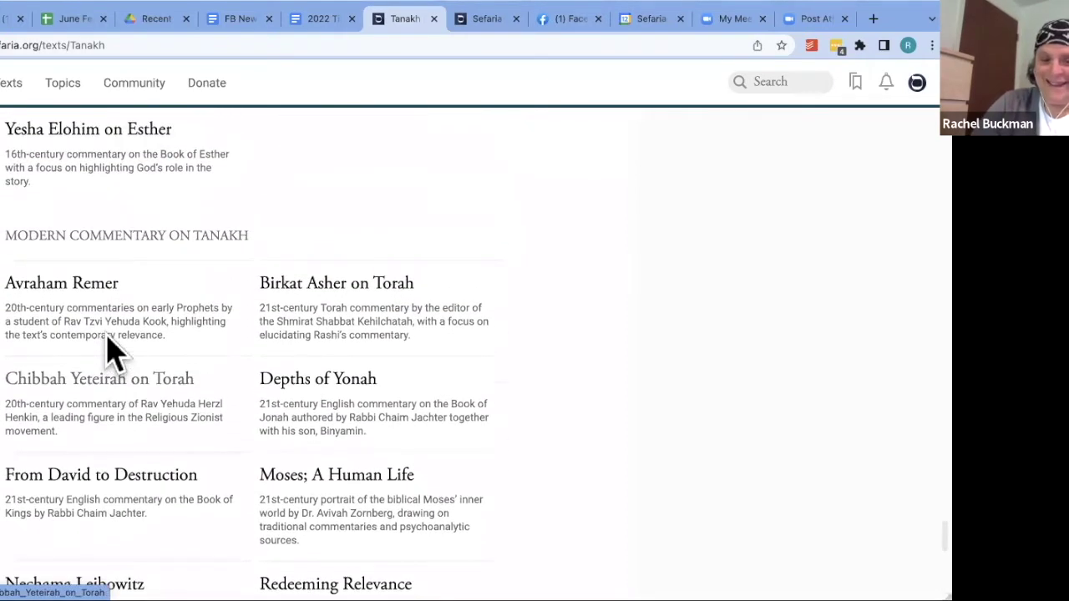
{"action": "scroll", "coordinate": [107, 346], "scroll_direction": "up", "scroll_amount": 1}
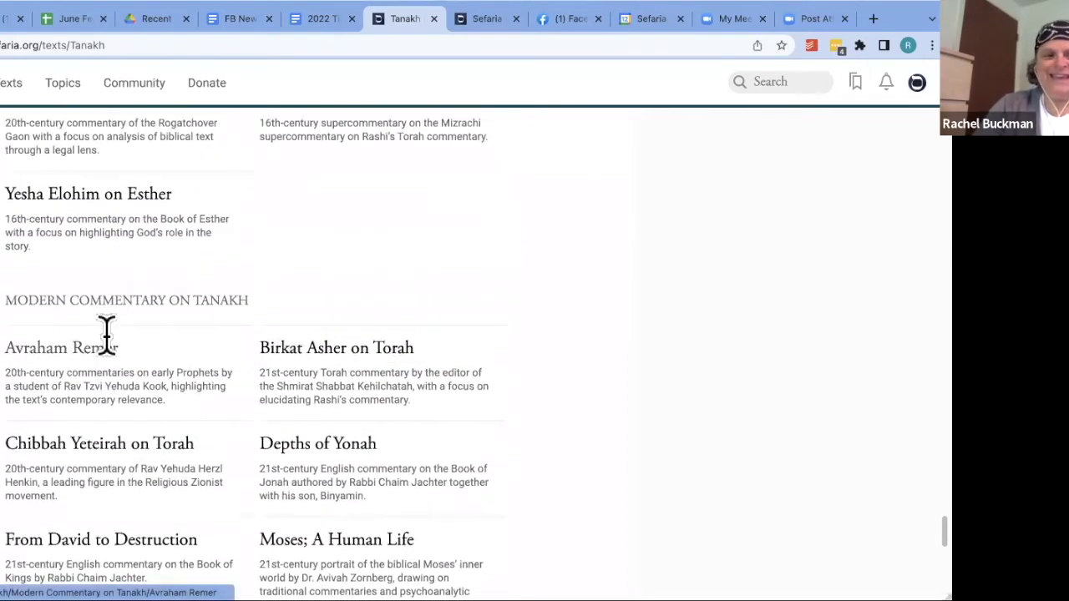
{"action": "scroll", "coordinate": [107, 334], "scroll_direction": "down", "scroll_amount": 2}
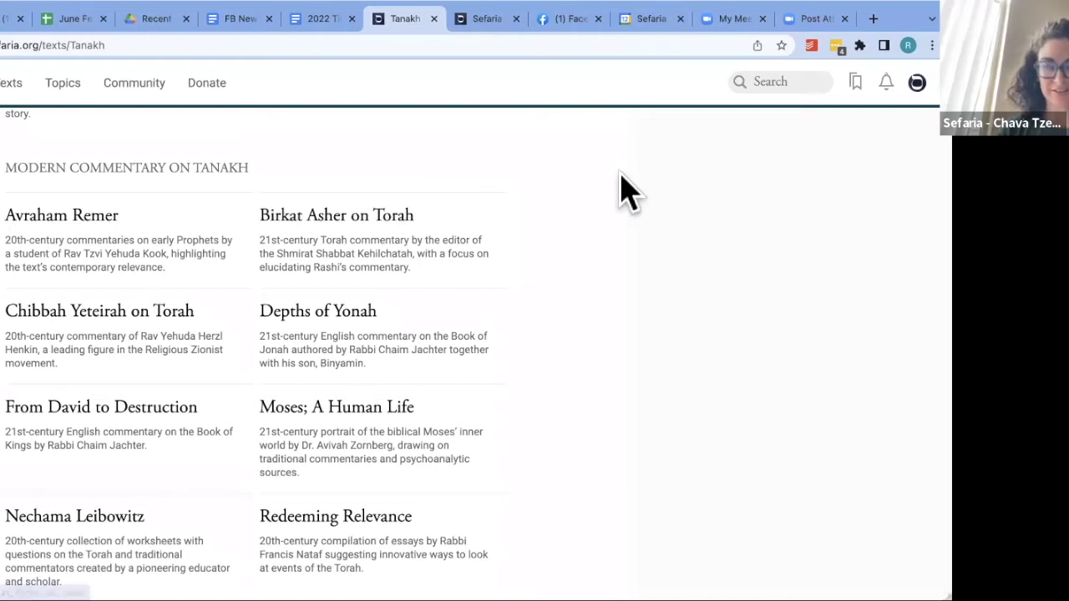
Search 'ezra ben s' and pick the Ezra ben Solomon on Song of Songs suggestion
{"action": "left_click", "coordinate": [759, 82]}
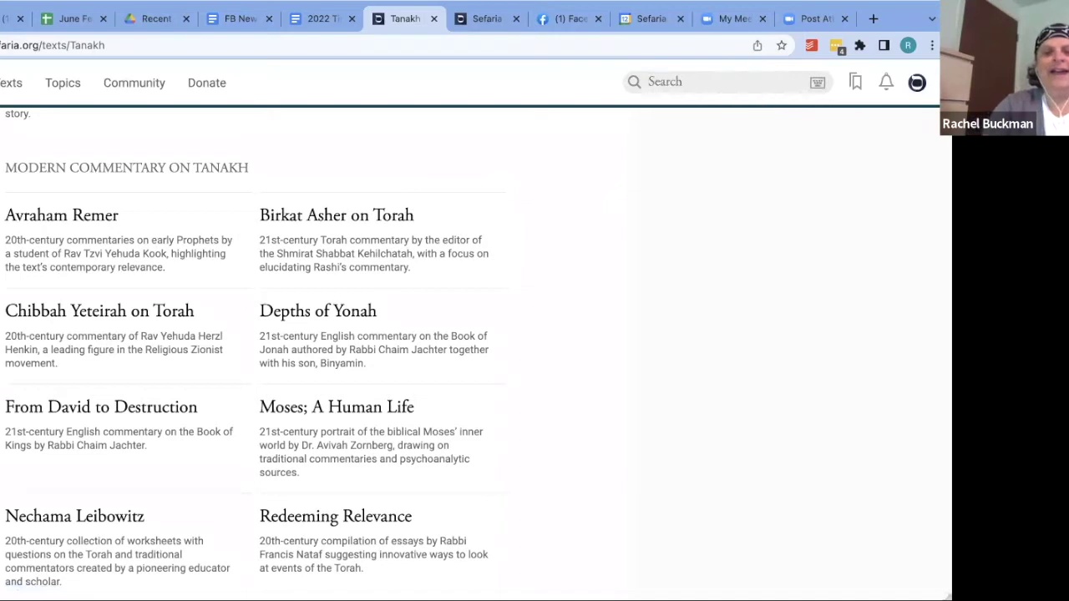
{"action": "type", "text": "ezra ben s"}
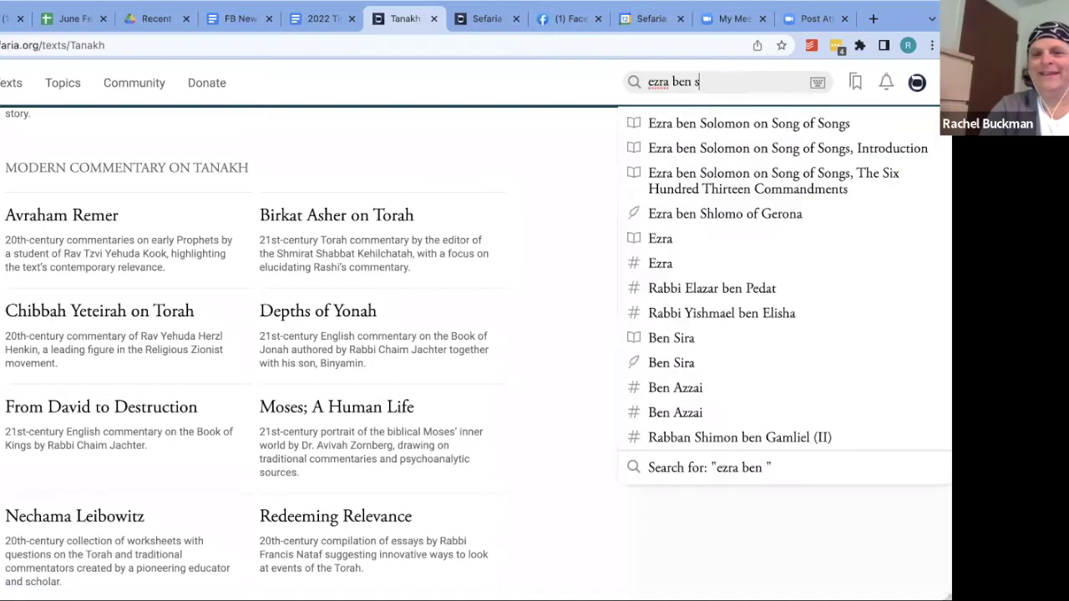
{"action": "left_click", "coordinate": [760, 123]}
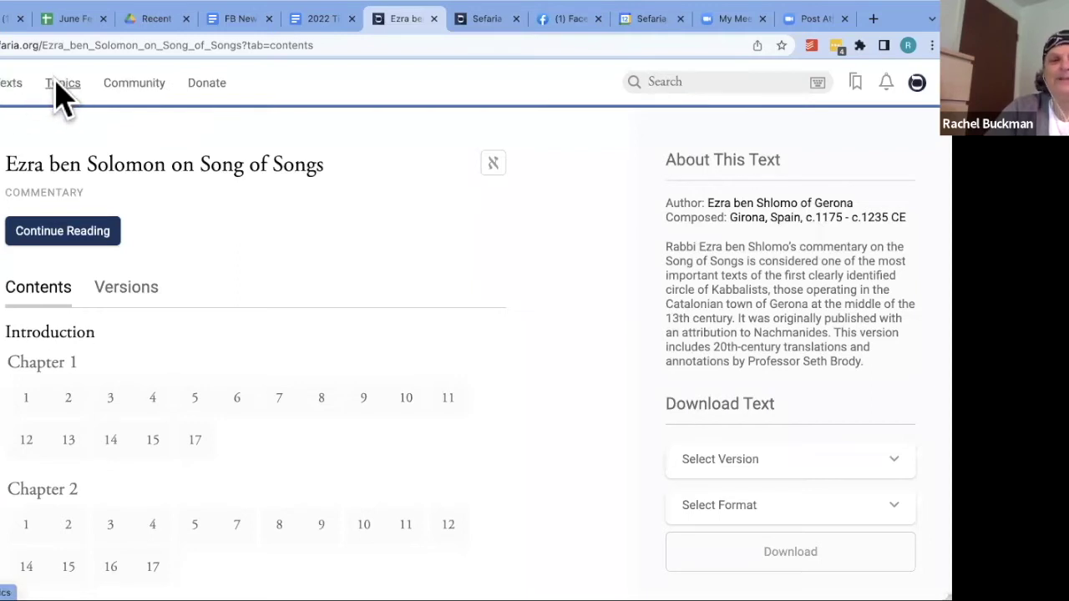
Open the Community page and scroll through Today on Sefaria and Who to Follow
{"action": "left_click", "coordinate": [134, 83]}
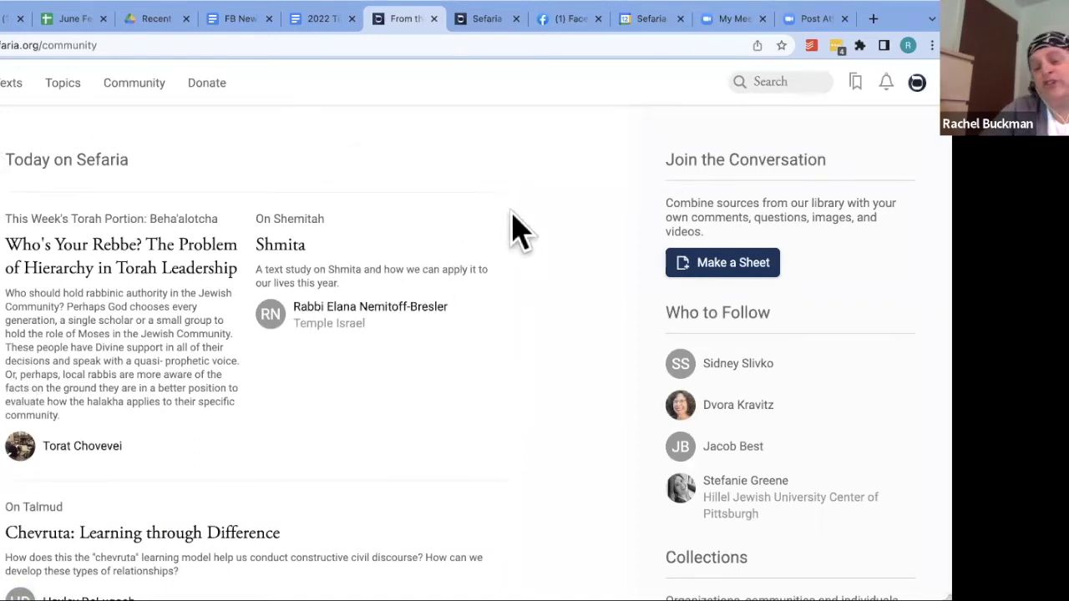
{"action": "scroll", "coordinate": [518, 230], "scroll_direction": "down", "scroll_amount": 1}
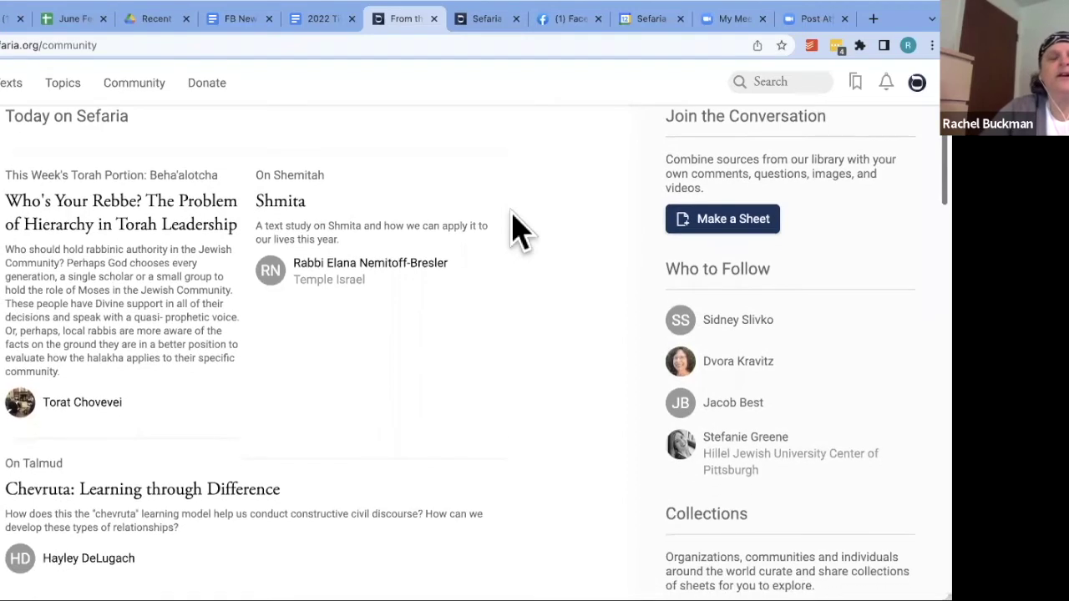
{"action": "scroll", "coordinate": [518, 230], "scroll_direction": "down", "scroll_amount": 1}
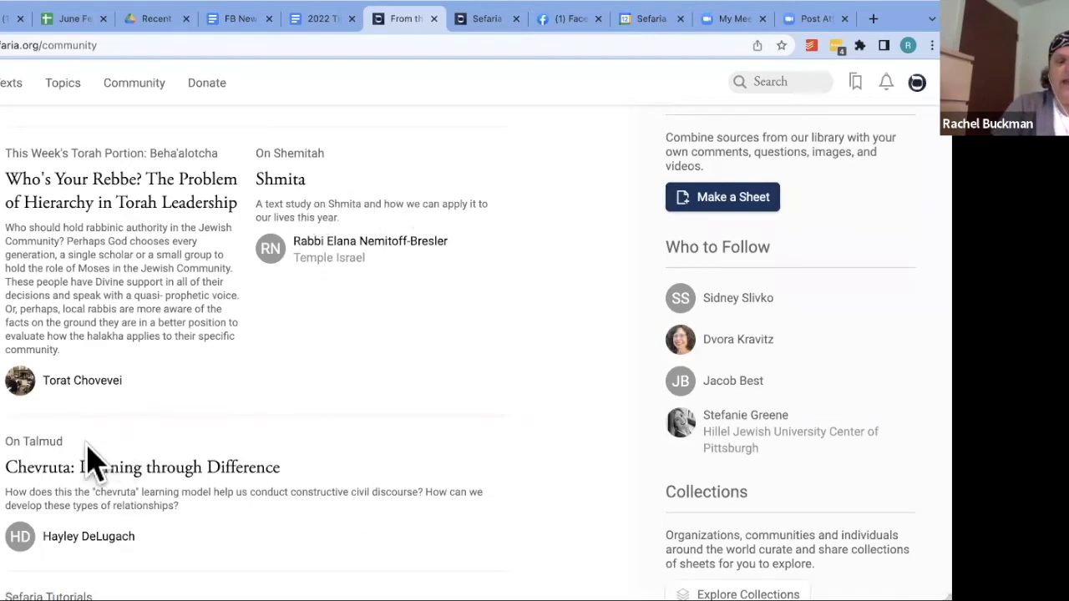
{"action": "scroll", "coordinate": [476, 351], "scroll_direction": "down", "scroll_amount": 3}
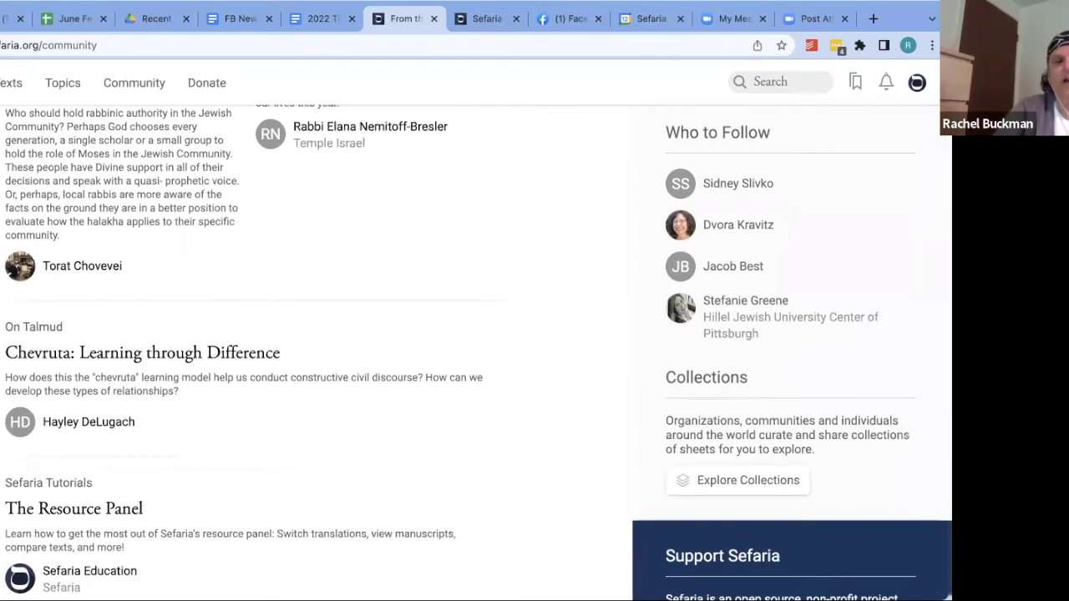
{"action": "scroll", "coordinate": [50, 400], "scroll_direction": "down", "scroll_amount": 1}
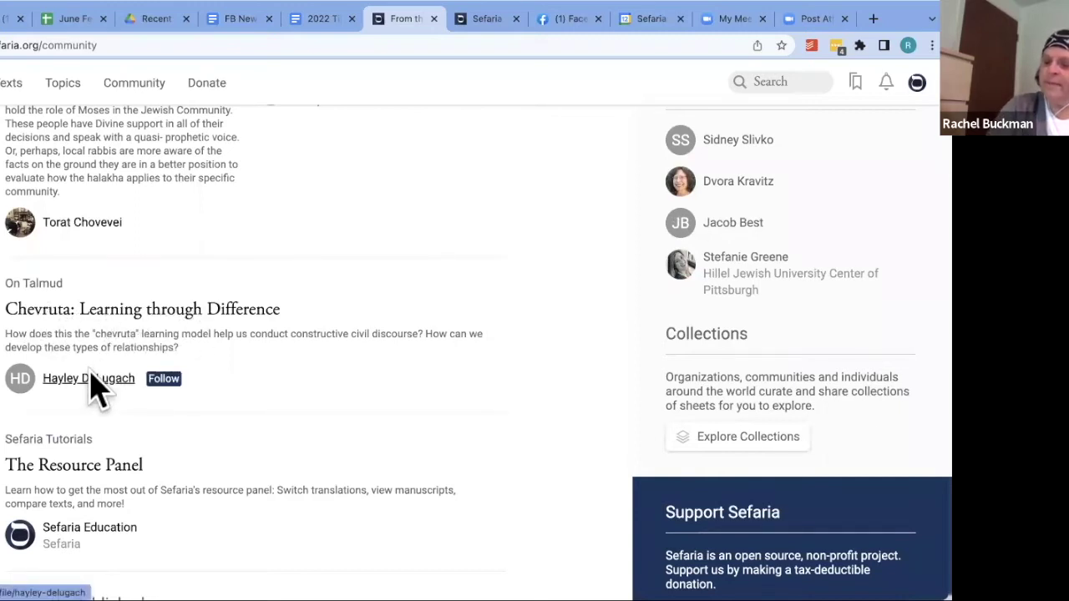
{"action": "scroll", "coordinate": [66, 422], "scroll_direction": "down", "scroll_amount": 2}
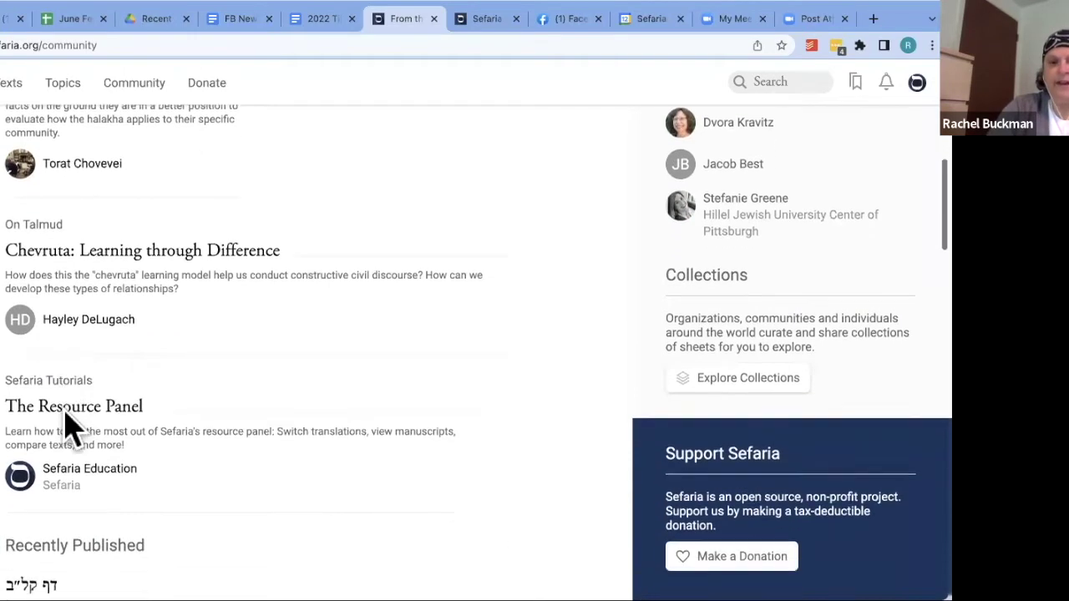
{"action": "scroll", "coordinate": [65, 410], "scroll_direction": "down", "scroll_amount": 5}
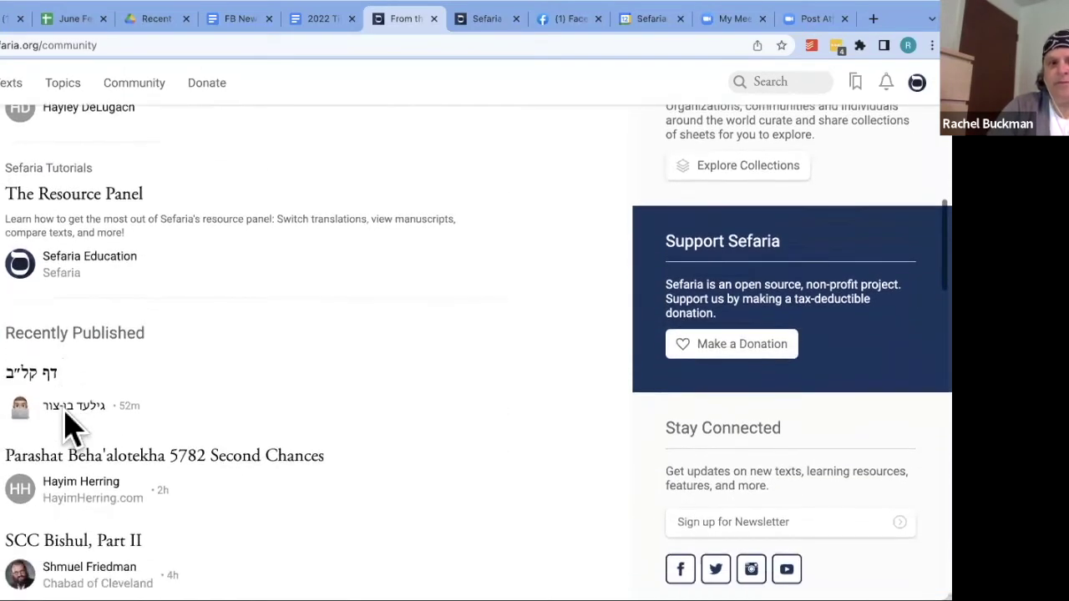
Scroll through the recently published sheets and open the full list of Collections
{"action": "scroll", "coordinate": [66, 422], "scroll_direction": "up", "scroll_amount": 5}
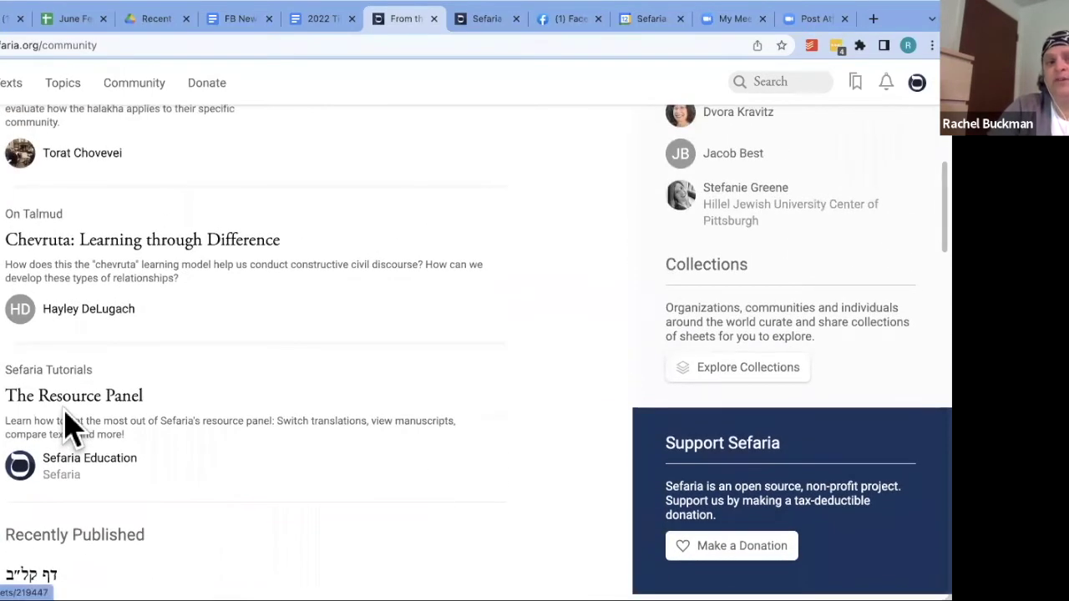
{"action": "scroll", "coordinate": [67, 429], "scroll_direction": "down", "scroll_amount": 6}
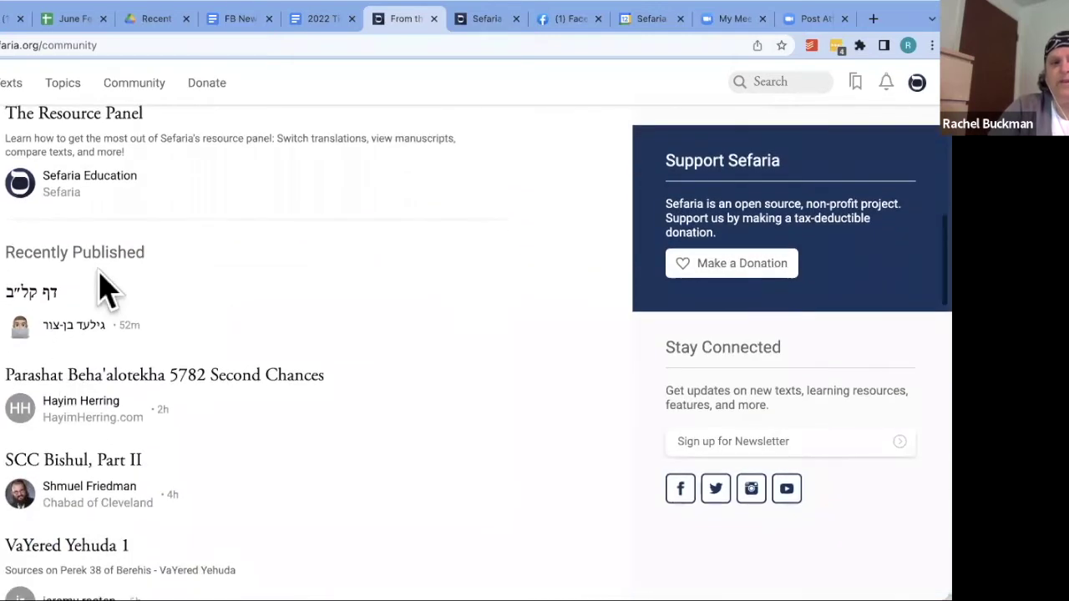
{"action": "scroll", "coordinate": [117, 389], "scroll_direction": "down", "scroll_amount": 10}
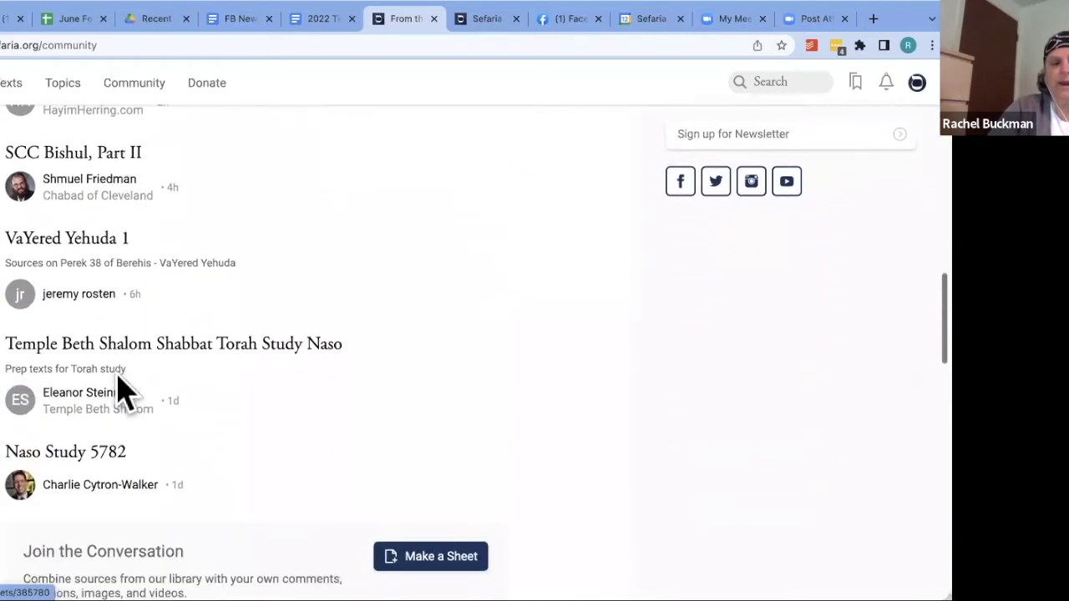
{"action": "scroll", "coordinate": [119, 382], "scroll_direction": "down", "scroll_amount": 10}
{"action": "scroll", "coordinate": [124, 388], "scroll_direction": "up", "scroll_amount": 7}
{"action": "scroll", "coordinate": [124, 389], "scroll_direction": "up", "scroll_amount": 20}
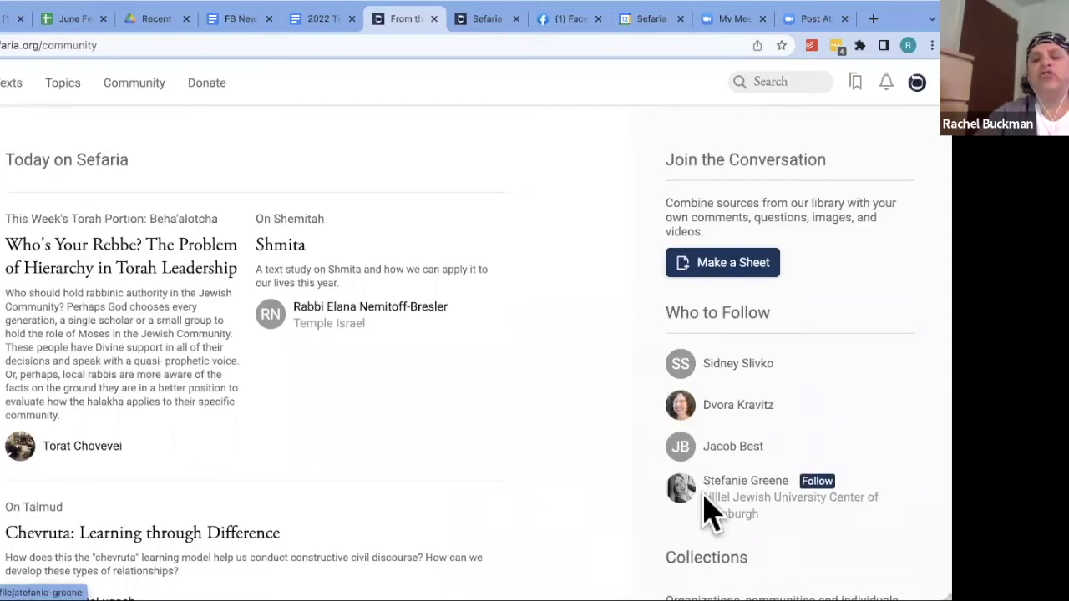
{"action": "scroll", "coordinate": [723, 522], "scroll_direction": "down", "scroll_amount": 3}
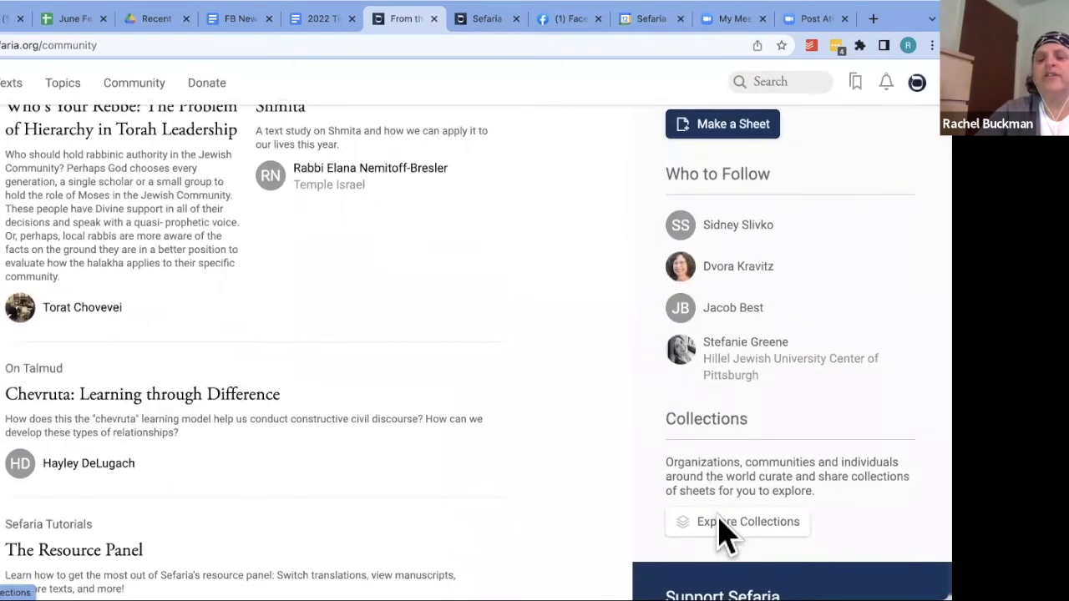
{"action": "left_click", "coordinate": [723, 522]}
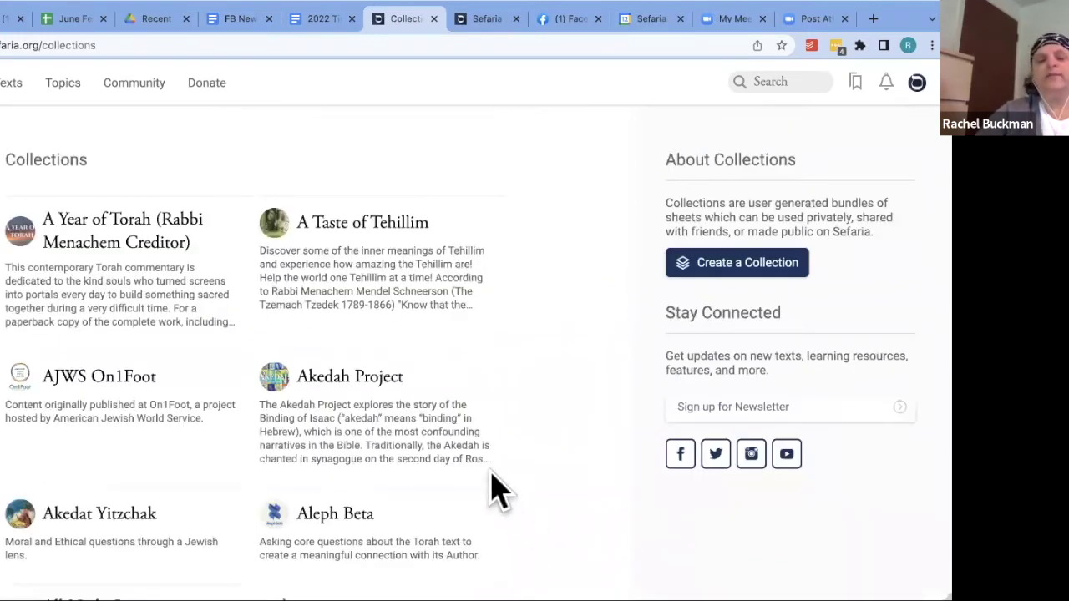
Scroll down the alphabetical Collections list and open the Jewish Studio Project collection
{"action": "scroll", "coordinate": [494, 489], "scroll_direction": "down", "scroll_amount": 8}
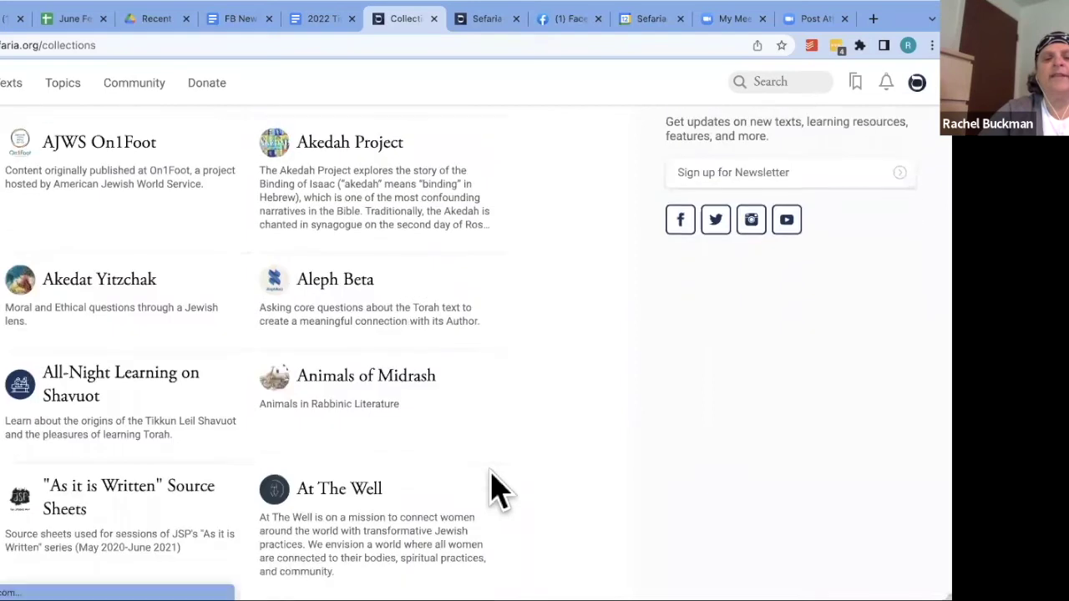
{"action": "scroll", "coordinate": [494, 491], "scroll_direction": "down", "scroll_amount": 5}
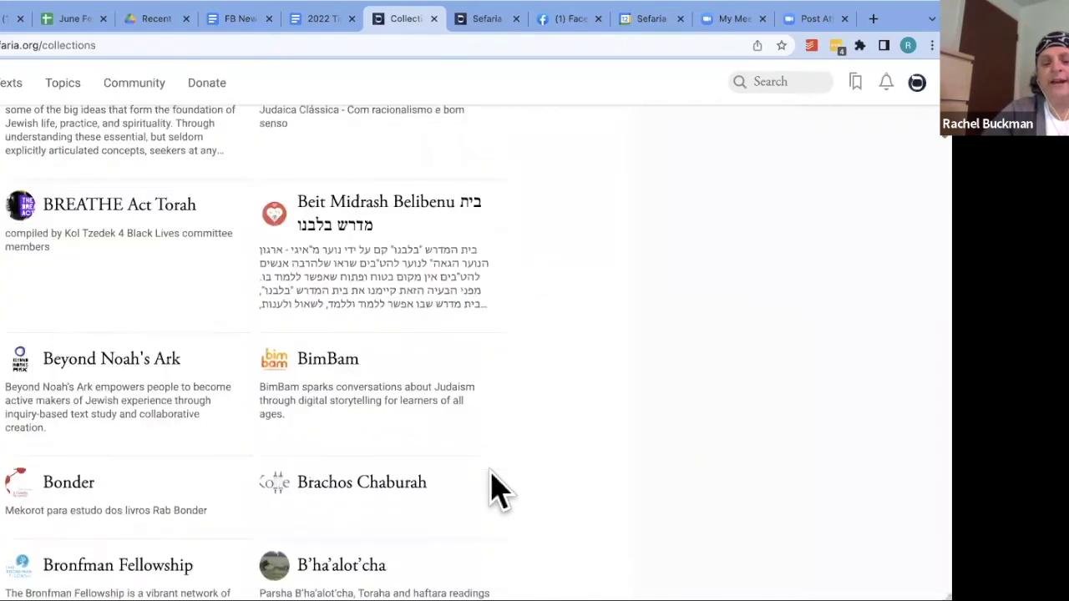
{"action": "scroll", "coordinate": [495, 491], "scroll_direction": "down", "scroll_amount": 7}
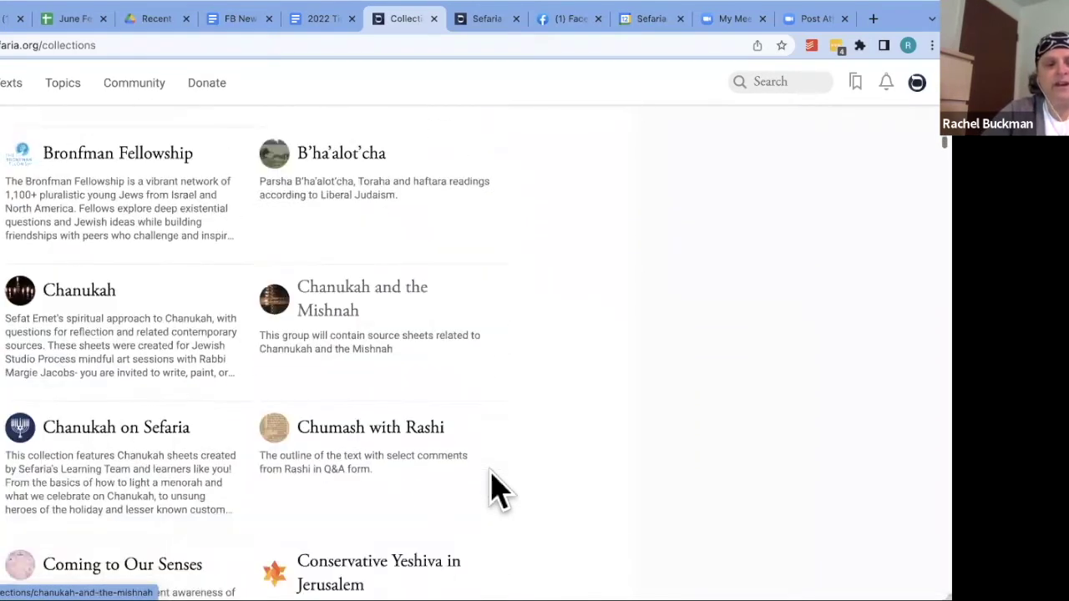
{"action": "scroll", "coordinate": [495, 491], "scroll_direction": "down", "scroll_amount": 7}
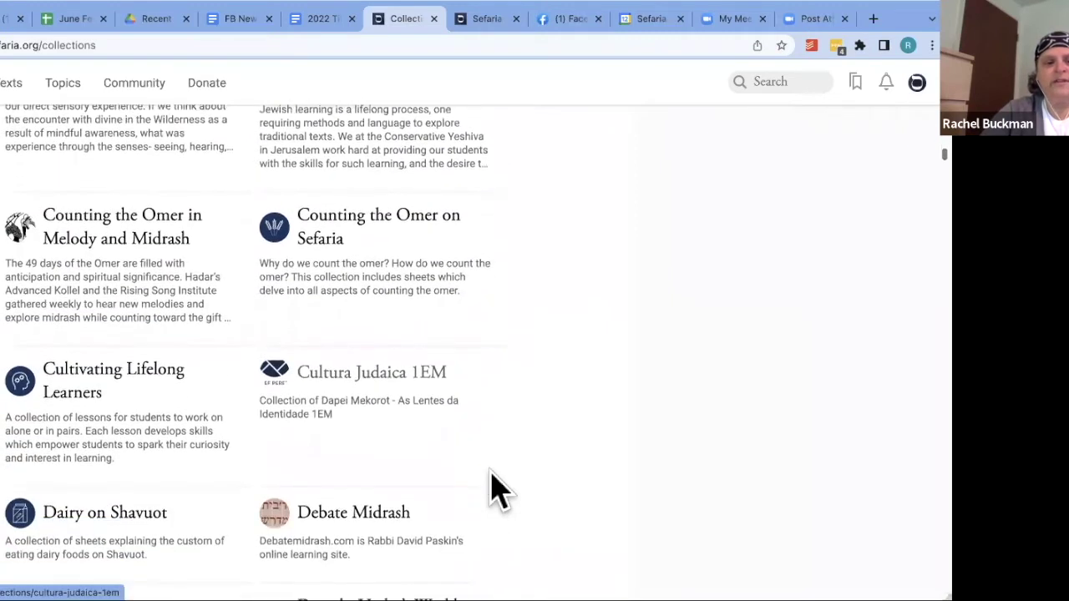
{"action": "scroll", "coordinate": [495, 491], "scroll_direction": "down", "scroll_amount": 4}
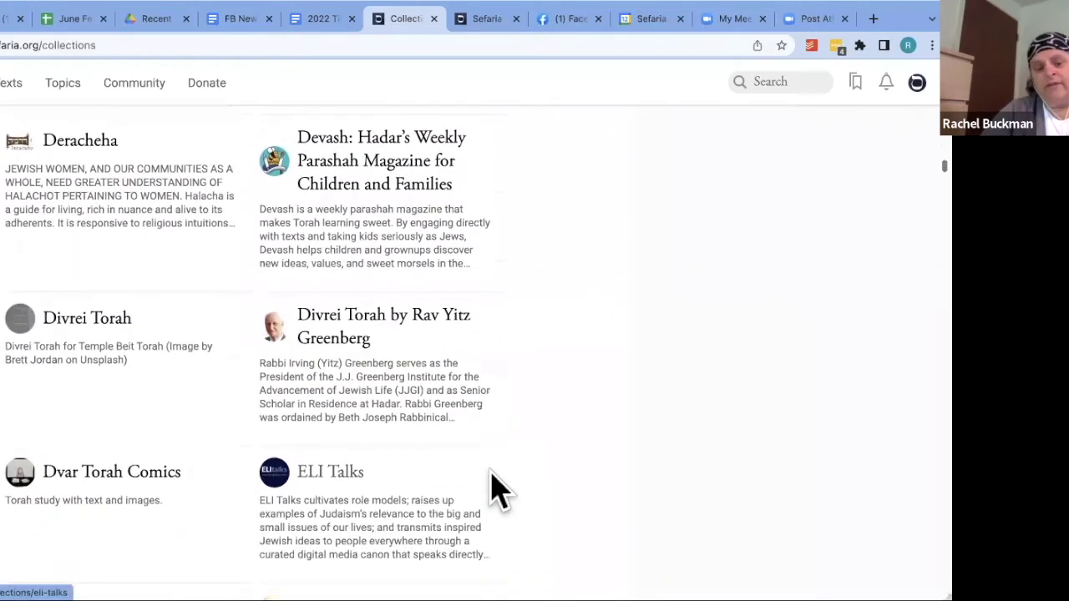
{"action": "scroll", "coordinate": [497, 491], "scroll_direction": "down", "scroll_amount": 1}
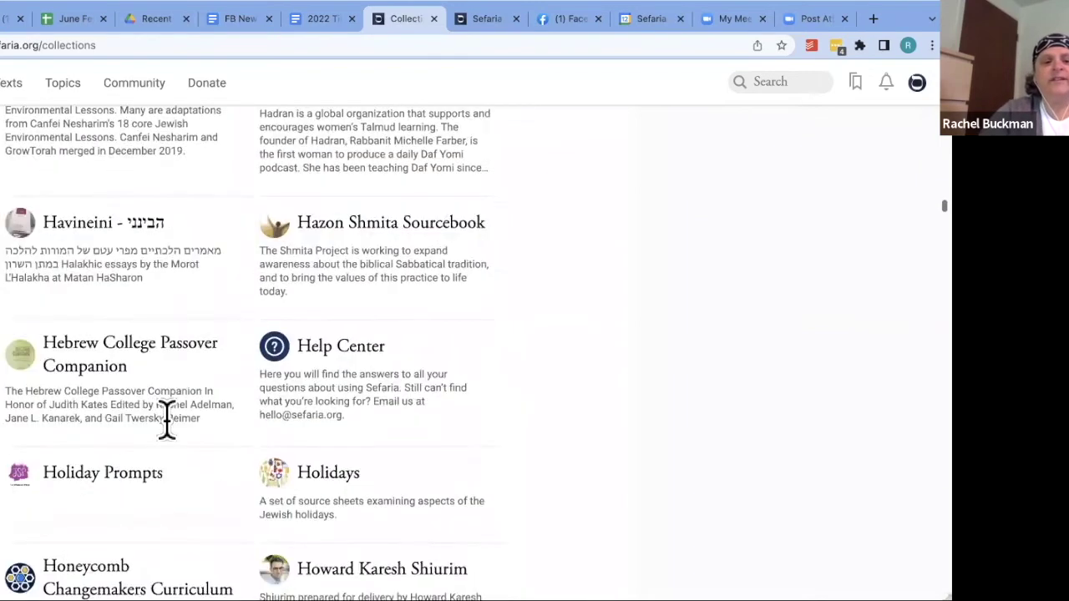
{"action": "scroll", "coordinate": [167, 418], "scroll_direction": "down", "scroll_amount": 4}
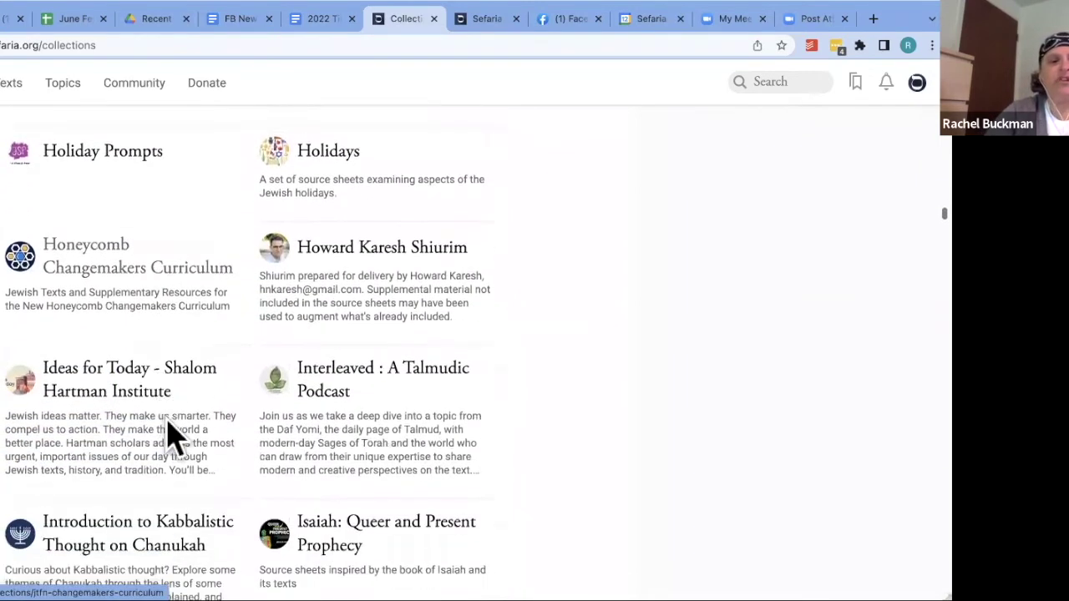
{"action": "scroll", "coordinate": [171, 435], "scroll_direction": "down", "scroll_amount": 6}
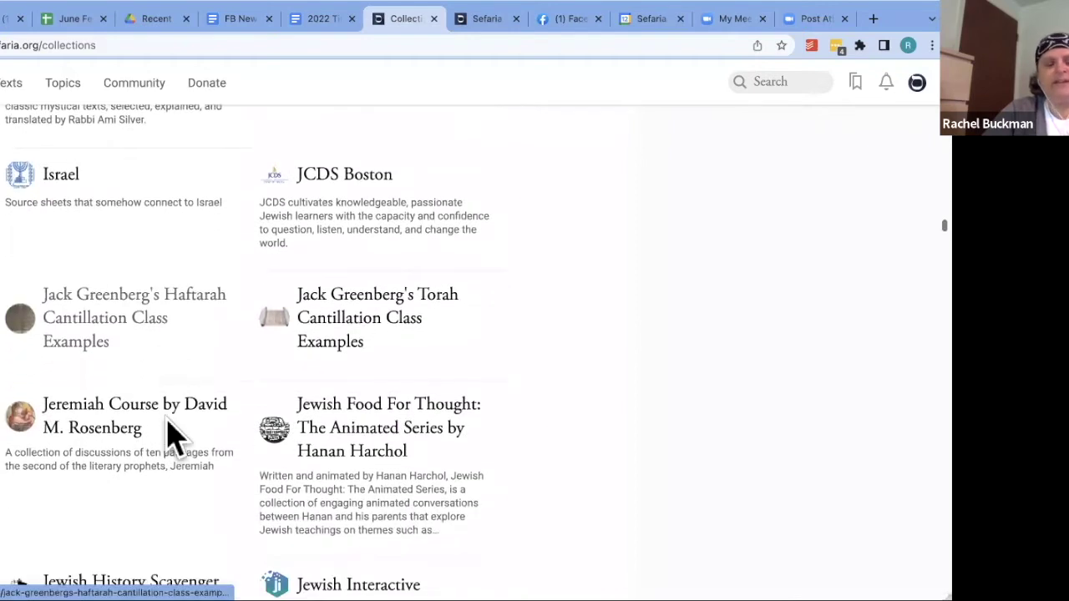
{"action": "scroll", "coordinate": [169, 430], "scroll_direction": "down", "scroll_amount": 4}
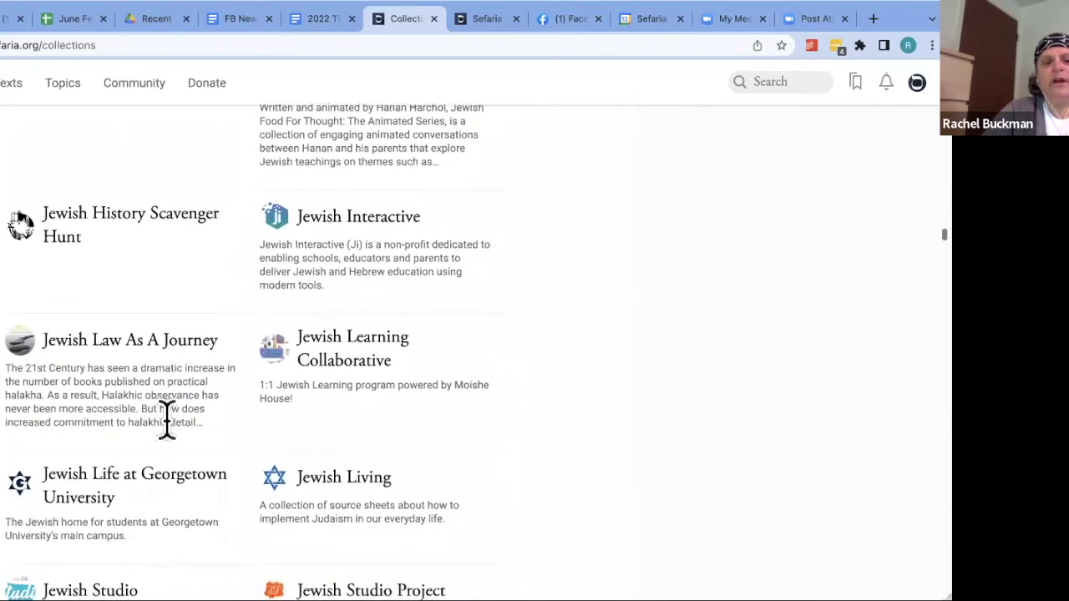
{"action": "scroll", "coordinate": [163, 423], "scroll_direction": "down", "scroll_amount": 2}
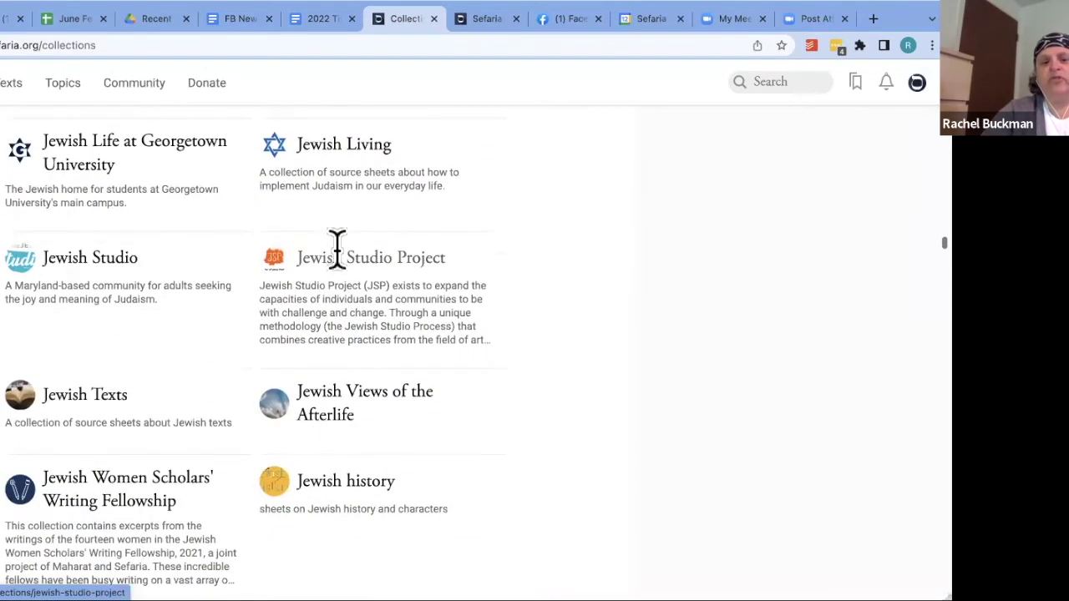
{"action": "left_click", "coordinate": [339, 256]}
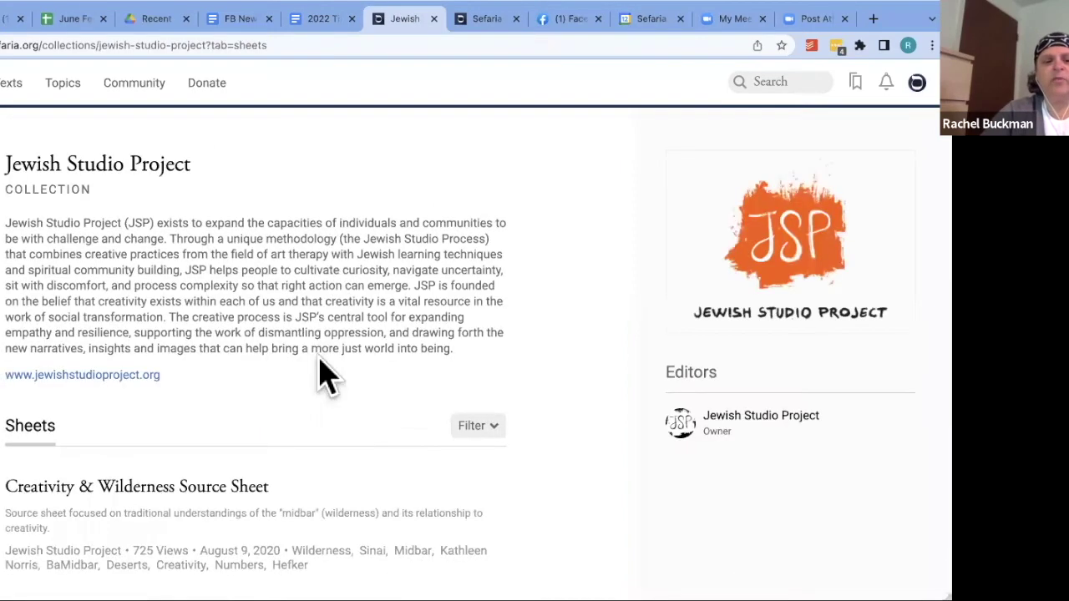
Glance over the collection's Creativity & Wilderness sheet, then place the cursor in the header Search box
{"action": "scroll", "coordinate": [282, 305], "scroll_direction": "down", "scroll_amount": 8}
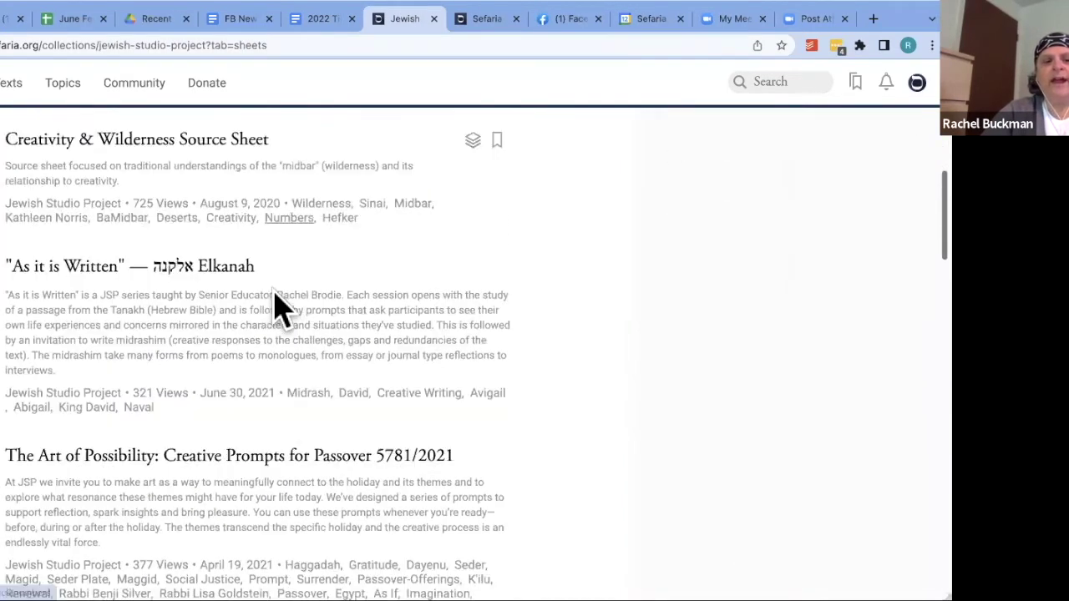
{"action": "scroll", "coordinate": [274, 292], "scroll_direction": "up", "scroll_amount": 9}
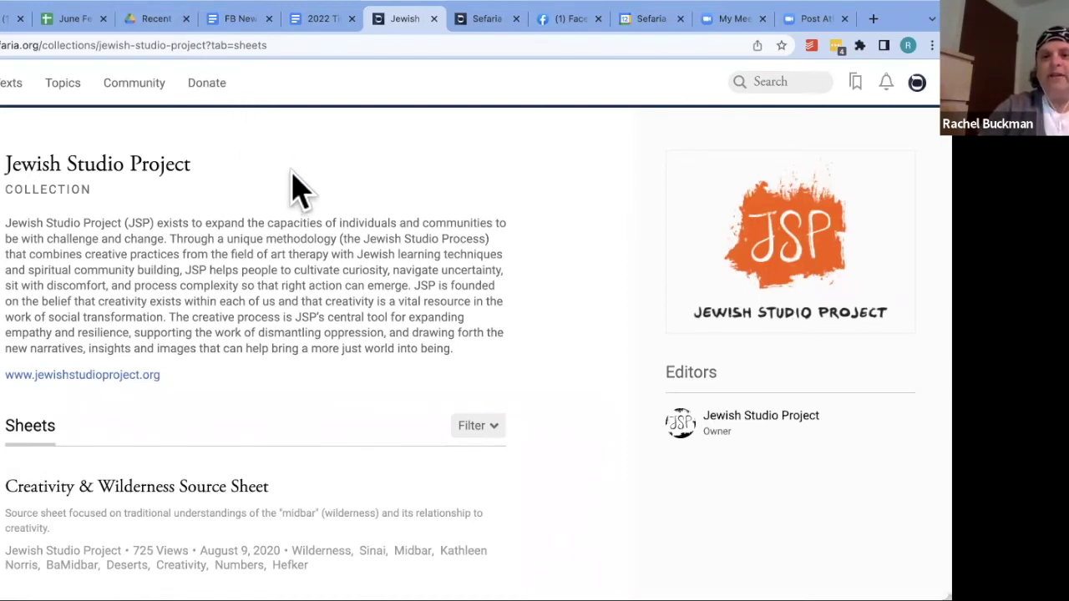
{"action": "left_click", "coordinate": [758, 84]}
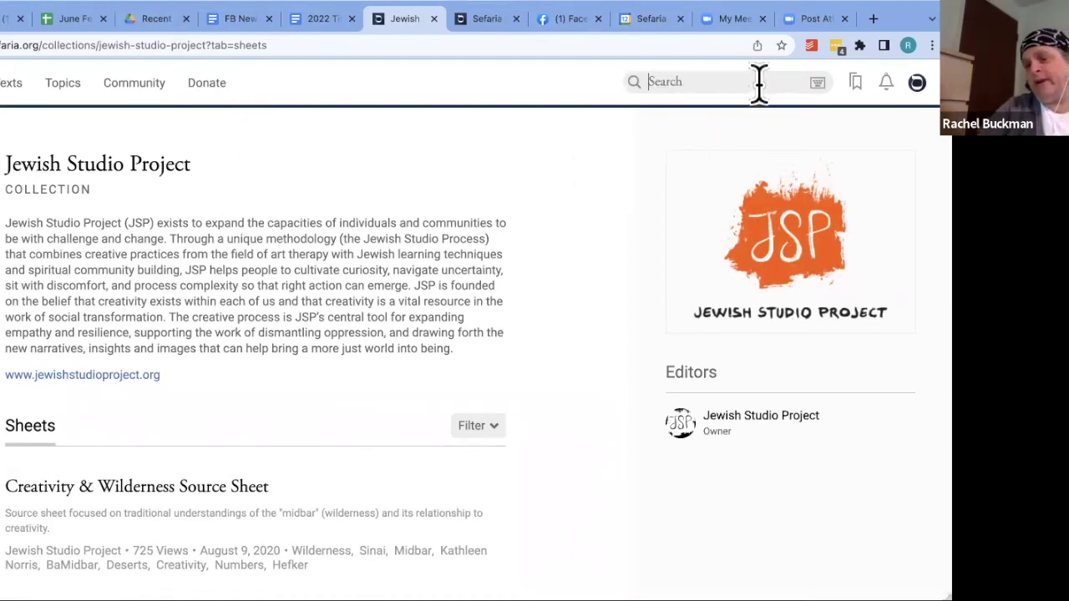
Search for 'Behaalotcha' and start reading the Numbers 8:1-12:16 portion
{"action": "type", "text": "b"}
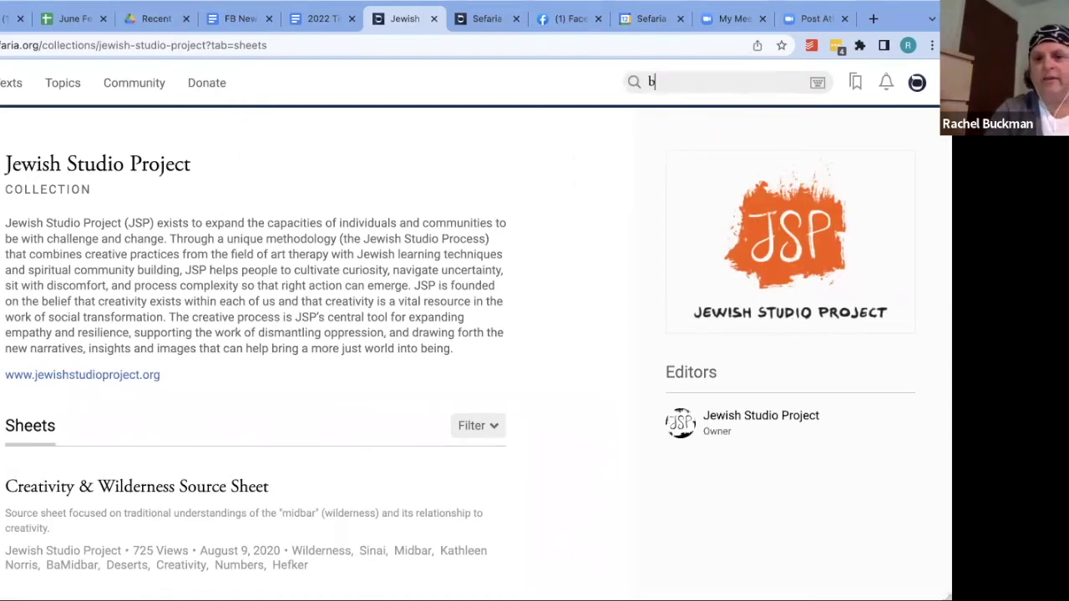
{"action": "type", "text": "eha"}
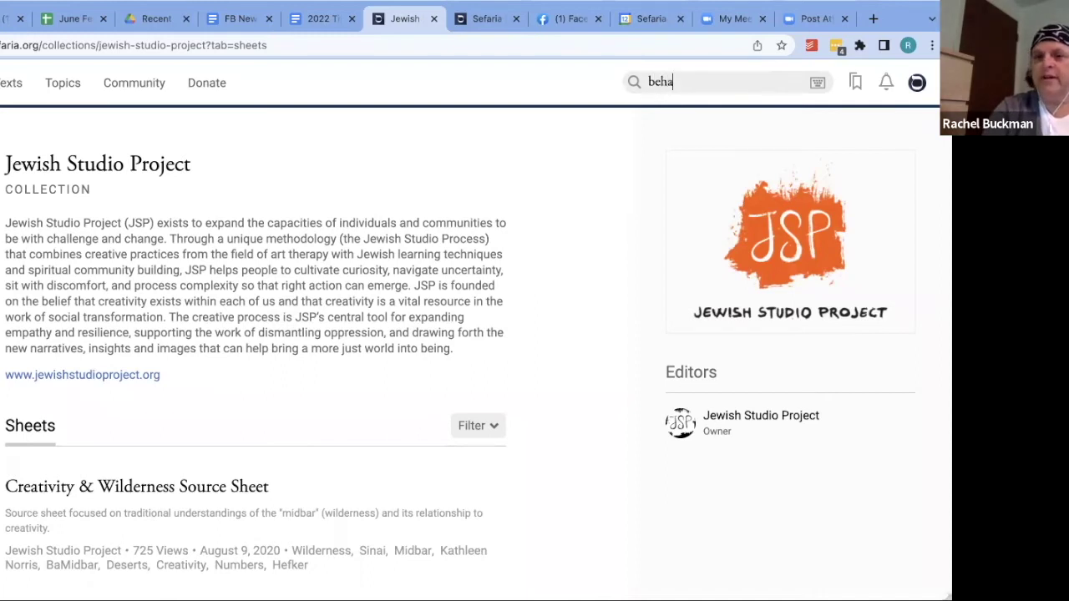
{"action": "type", "text": "alo"}
{"action": "key", "text": "Down"}
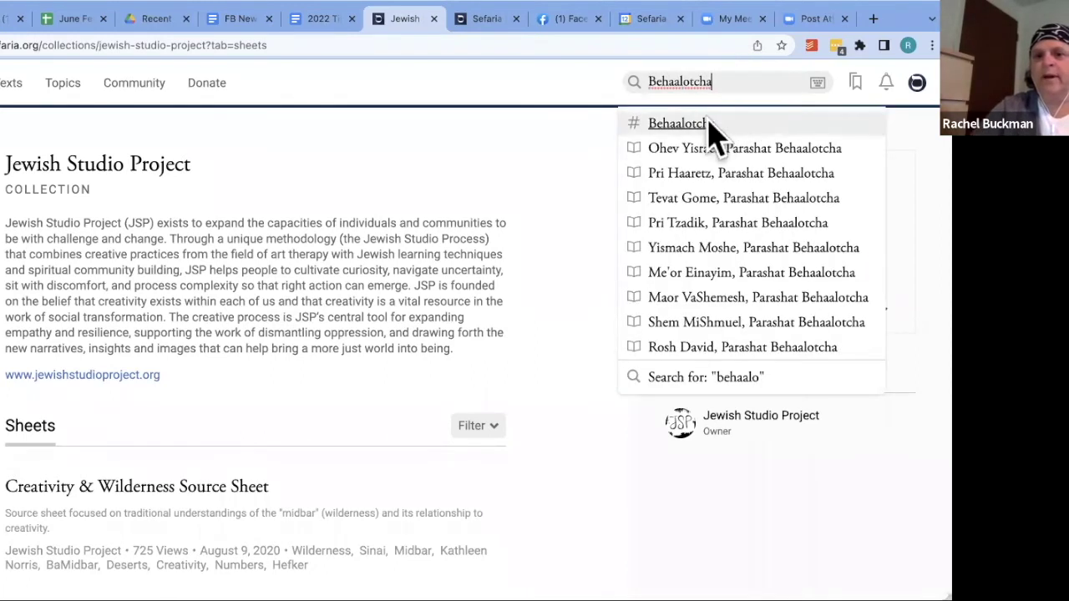
{"action": "left_click", "coordinate": [705, 129]}
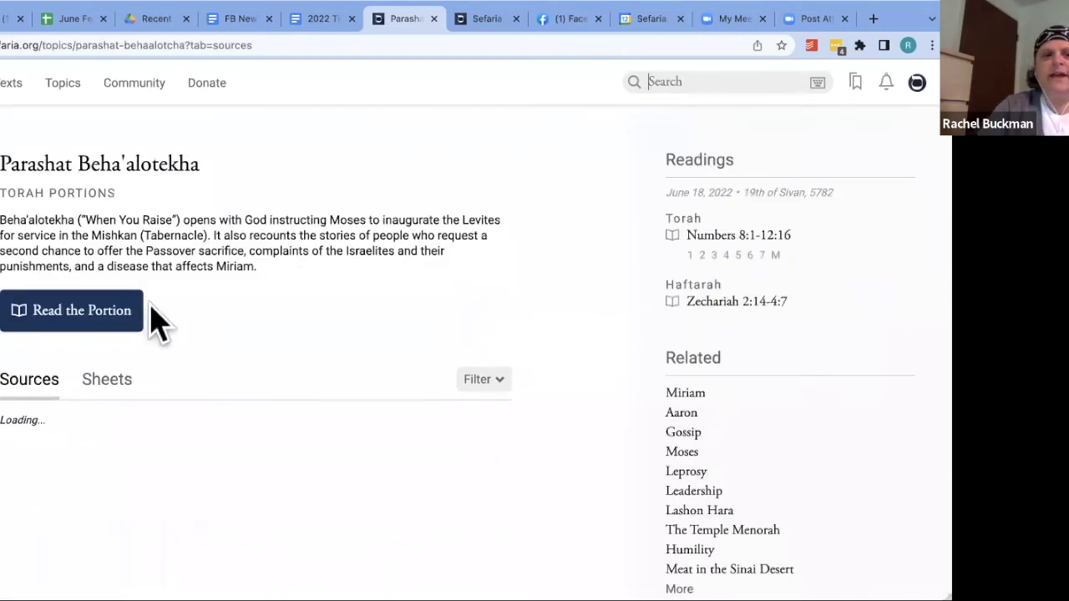
{"action": "left_click", "coordinate": [90, 327]}
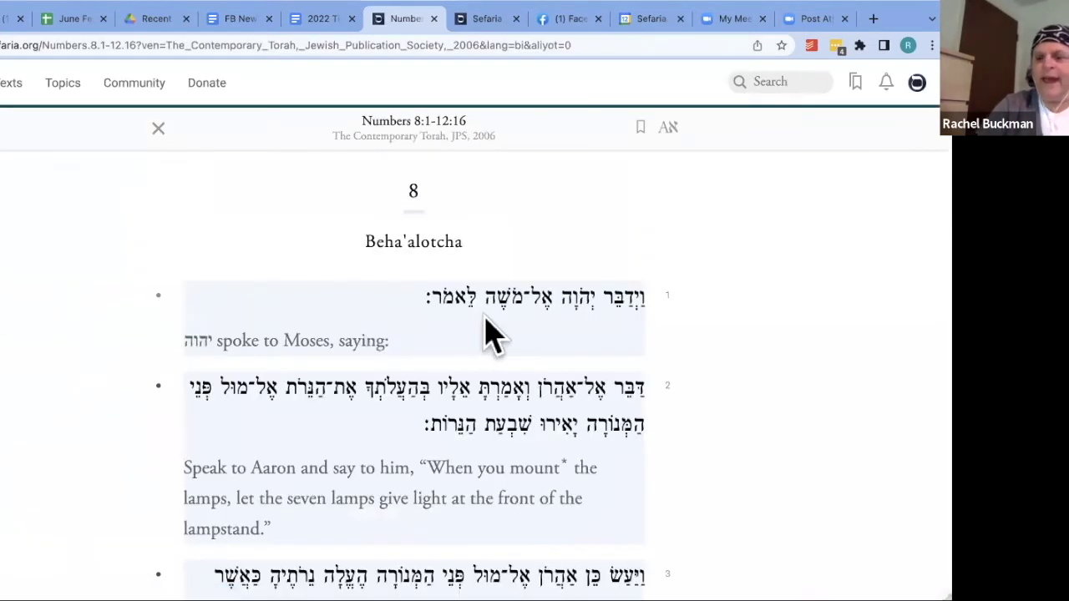
List the sheets citing Numbers 8:2 and open 'Make for Me a Sanctuary and Make a Menorah'
{"action": "left_click", "coordinate": [513, 399]}
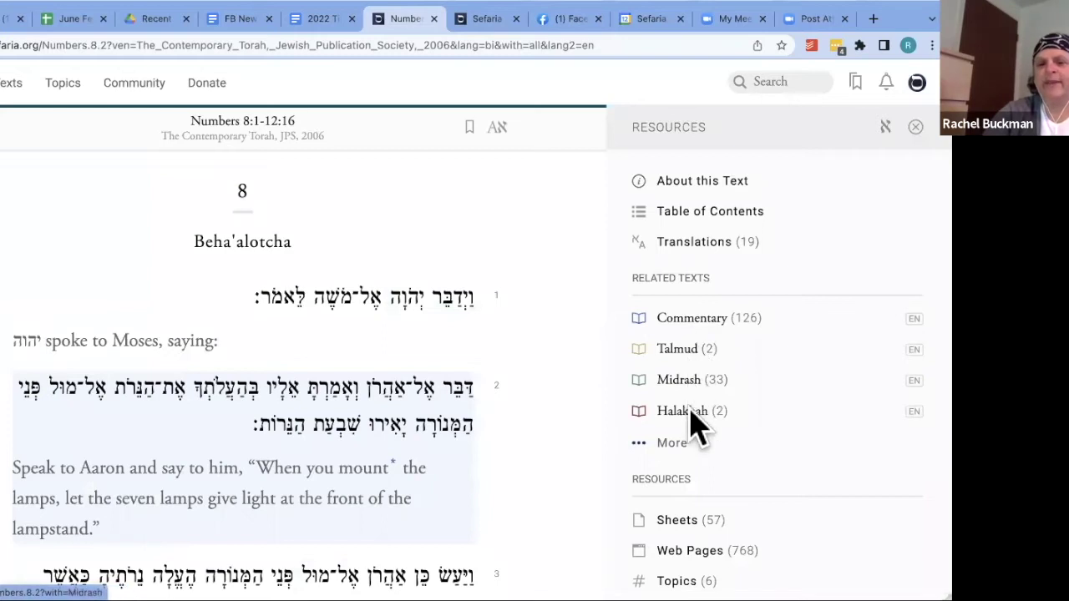
{"action": "scroll", "coordinate": [693, 430], "scroll_direction": "down", "scroll_amount": 2}
{"action": "scroll", "coordinate": [691, 422], "scroll_direction": "down", "scroll_amount": 2}
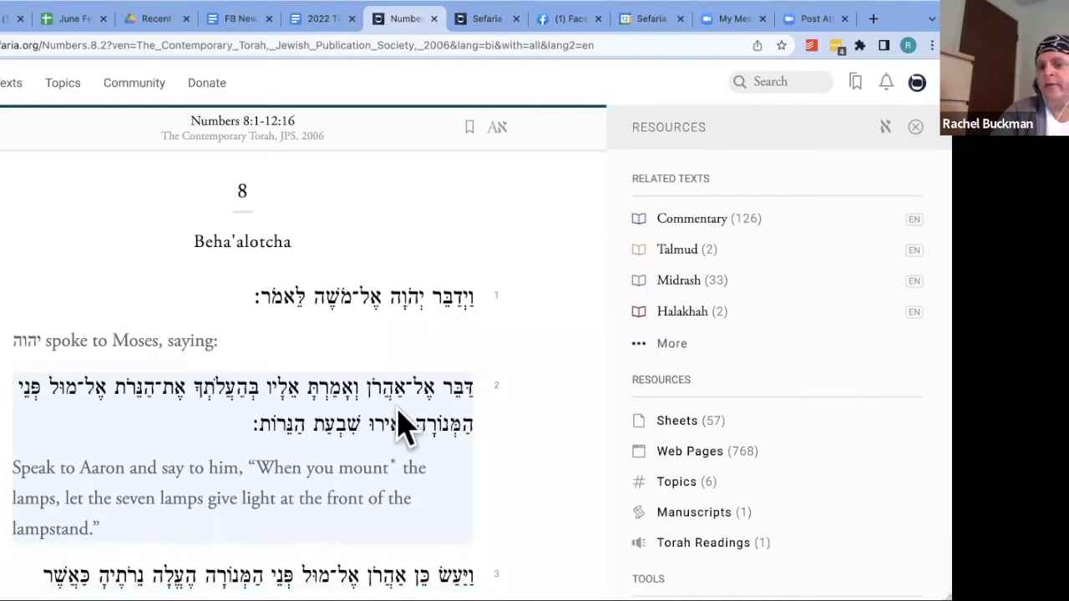
{"action": "left_click", "coordinate": [681, 423]}
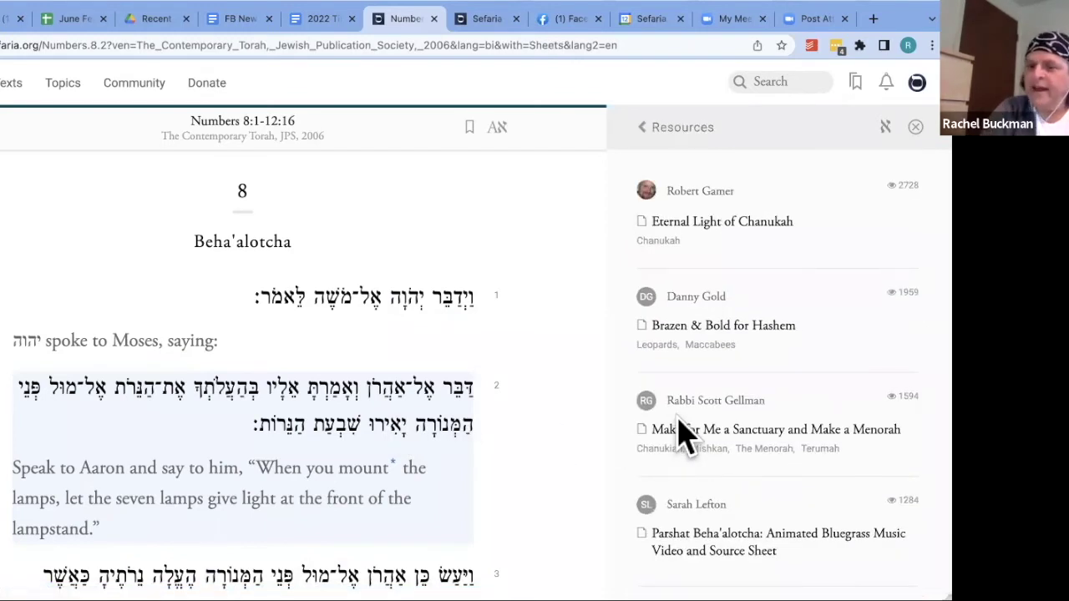
{"action": "scroll", "coordinate": [692, 401], "scroll_direction": "down", "scroll_amount": 1}
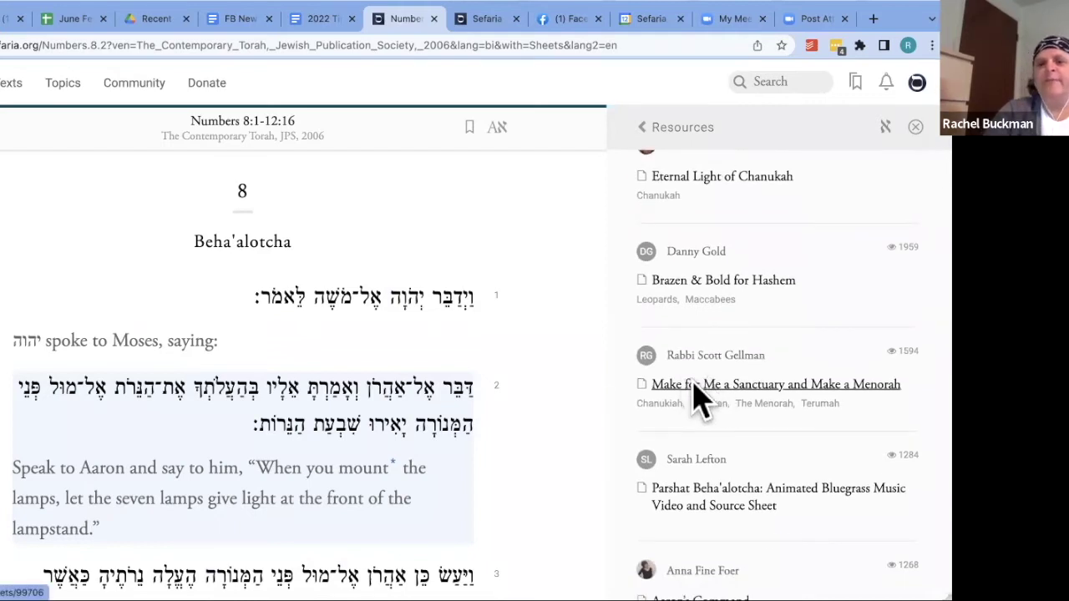
{"action": "left_click", "coordinate": [706, 386]}
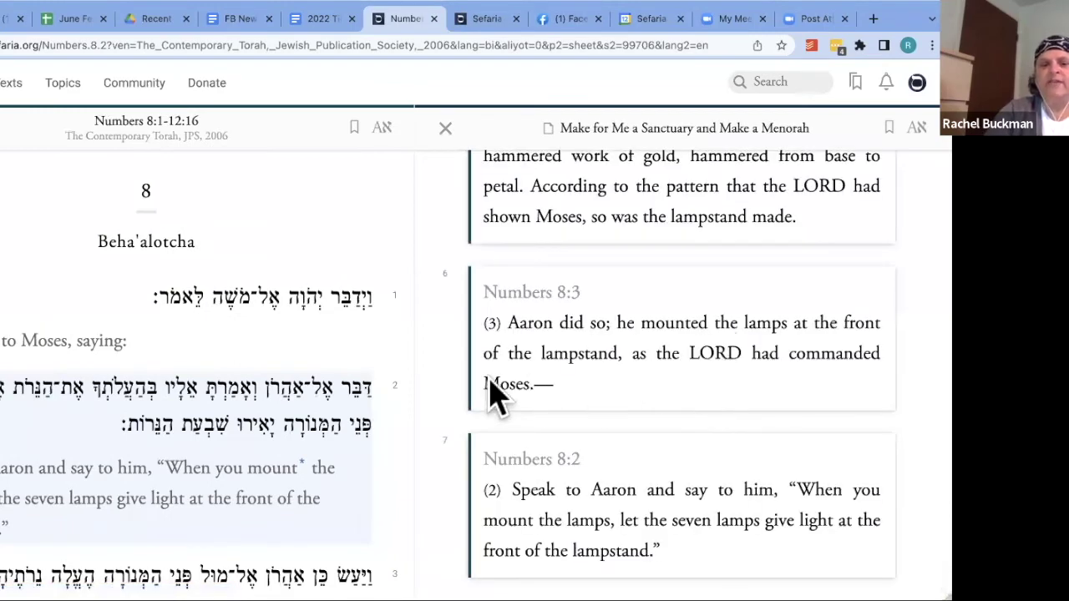
View the sheet author's profile, then go back to the sheet beside Numbers 8
{"action": "scroll", "coordinate": [629, 384], "scroll_direction": "up", "scroll_amount": 10}
{"action": "scroll", "coordinate": [632, 380], "scroll_direction": "up", "scroll_amount": 15}
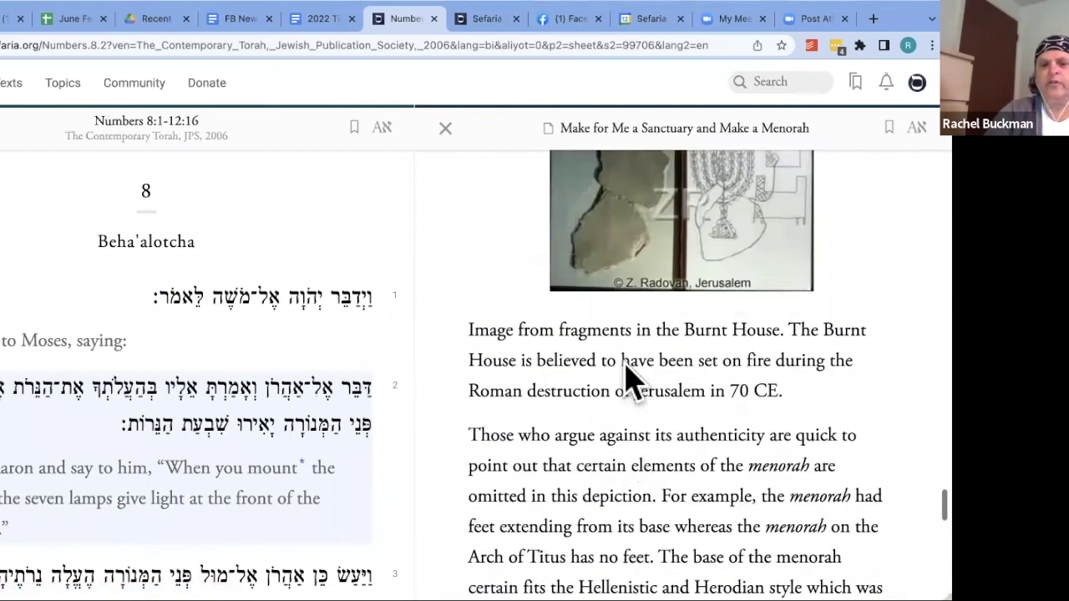
{"action": "scroll", "coordinate": [632, 380], "scroll_direction": "up", "scroll_amount": 10}
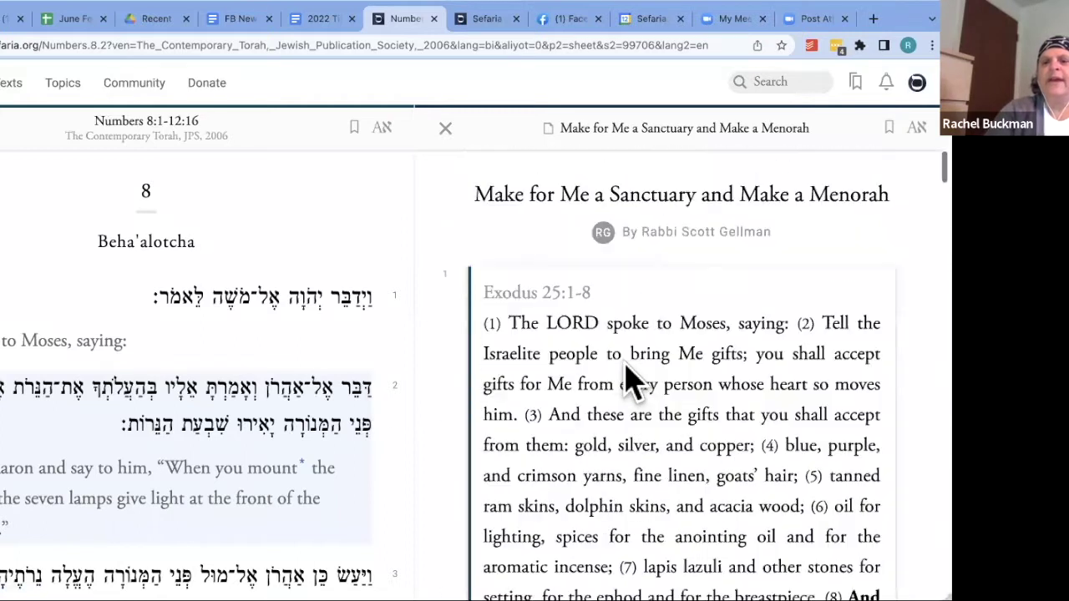
{"action": "left_click", "coordinate": [686, 234]}
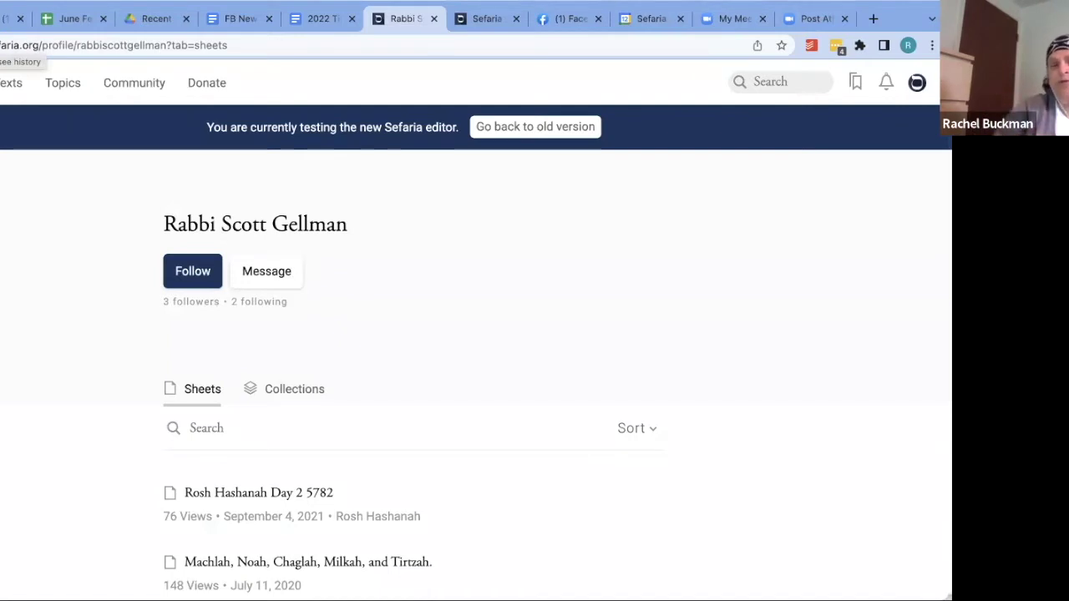
{"action": "key", "text": "alt+Left"}
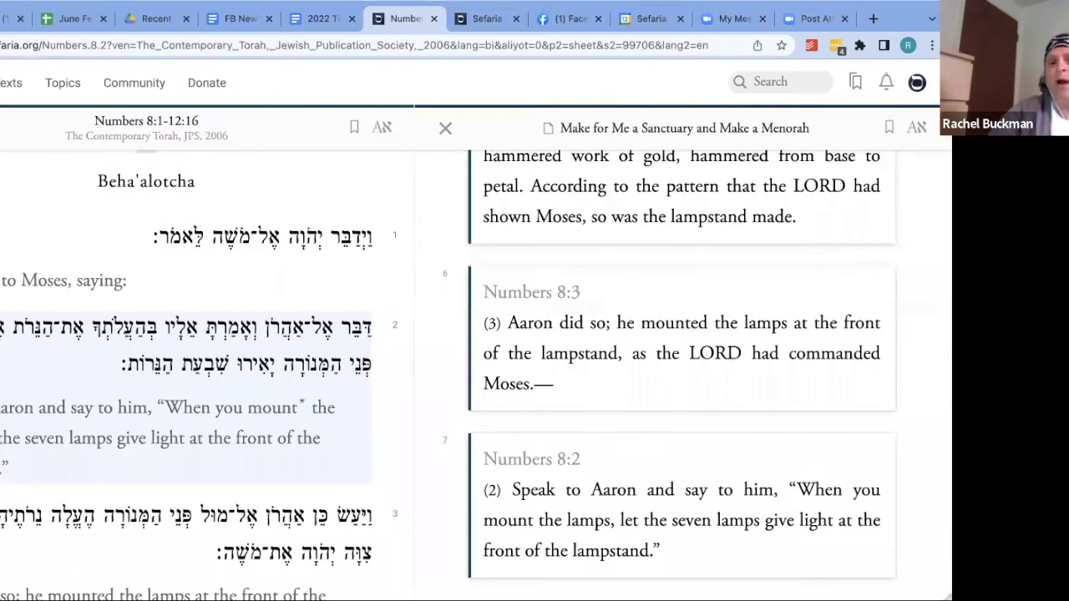
Read through the Make a Menorah sheet and close its panel
{"action": "scroll", "coordinate": [551, 238], "scroll_direction": "up", "scroll_amount": 10}
{"action": "scroll", "coordinate": [552, 238], "scroll_direction": "up", "scroll_amount": 15}
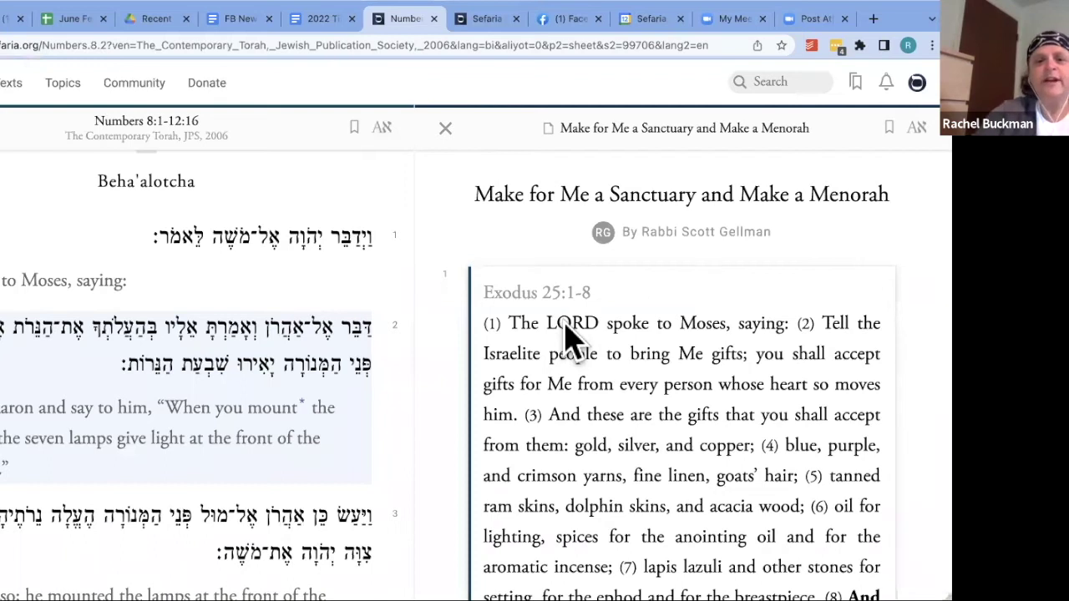
{"action": "scroll", "coordinate": [564, 338], "scroll_direction": "down", "scroll_amount": 9}
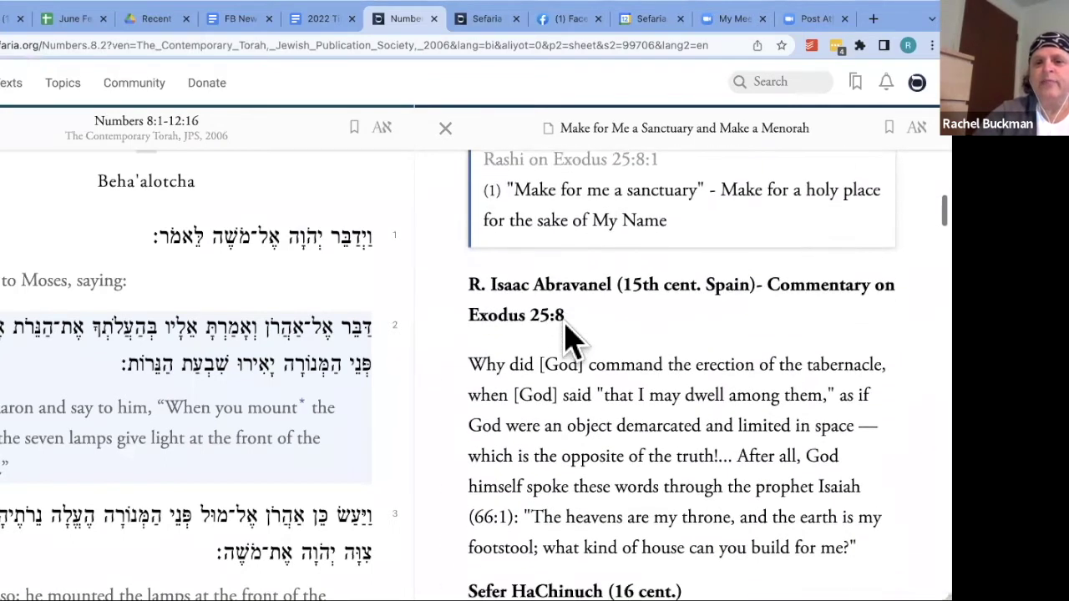
{"action": "scroll", "coordinate": [565, 338], "scroll_direction": "down", "scroll_amount": 10}
{"action": "scroll", "coordinate": [565, 338], "scroll_direction": "down", "scroll_amount": 10}
{"action": "scroll", "coordinate": [564, 338], "scroll_direction": "down", "scroll_amount": 10}
{"action": "scroll", "coordinate": [564, 339], "scroll_direction": "down", "scroll_amount": 10}
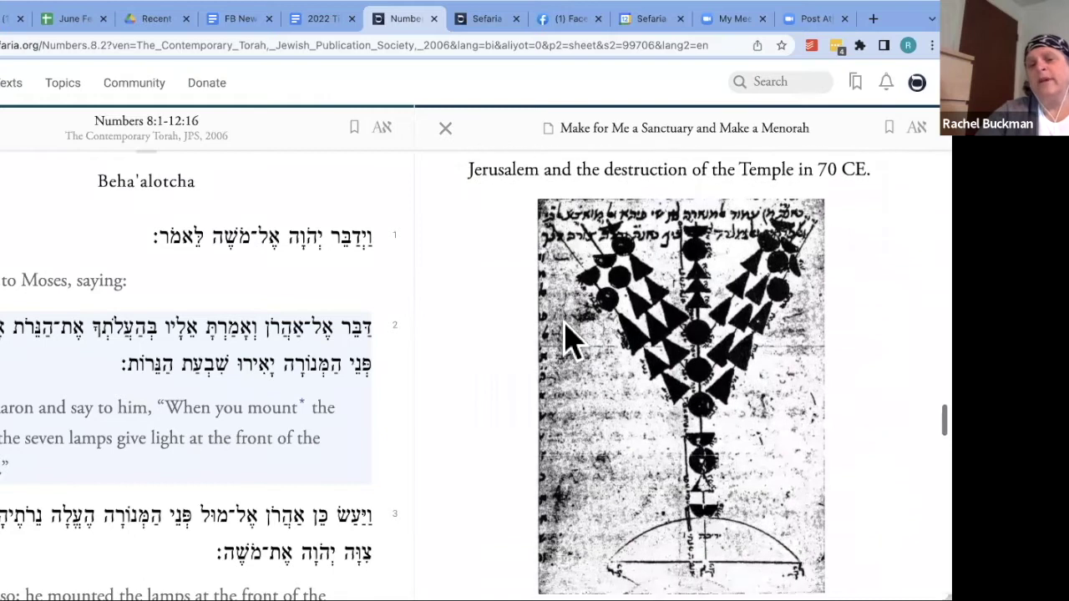
{"action": "scroll", "coordinate": [565, 338], "scroll_direction": "down", "scroll_amount": 1}
{"action": "scroll", "coordinate": [565, 338], "scroll_direction": "up", "scroll_amount": 20}
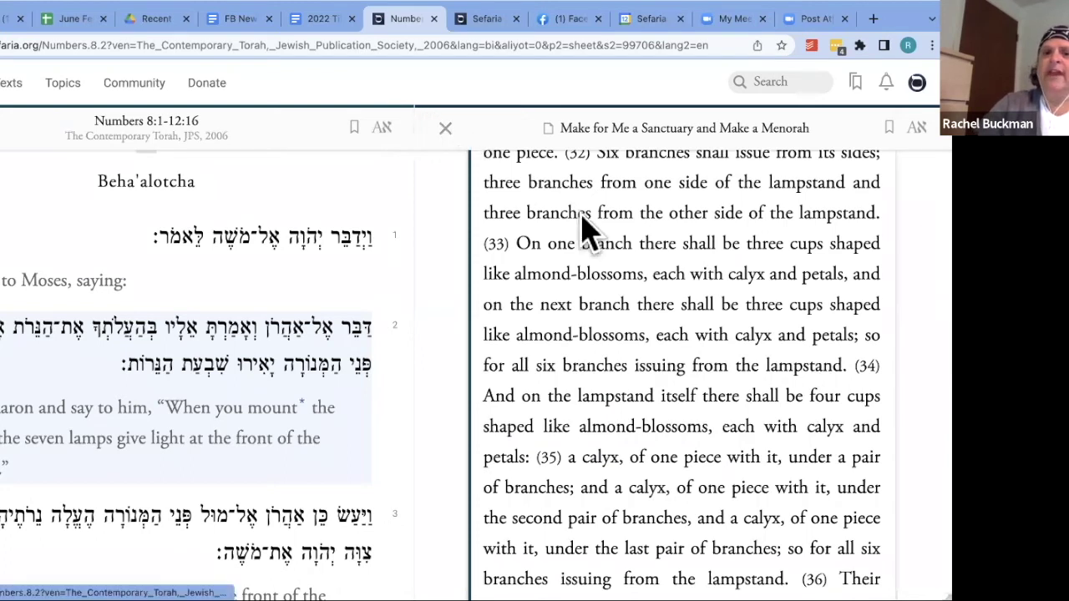
{"action": "left_click", "coordinate": [448, 128]}
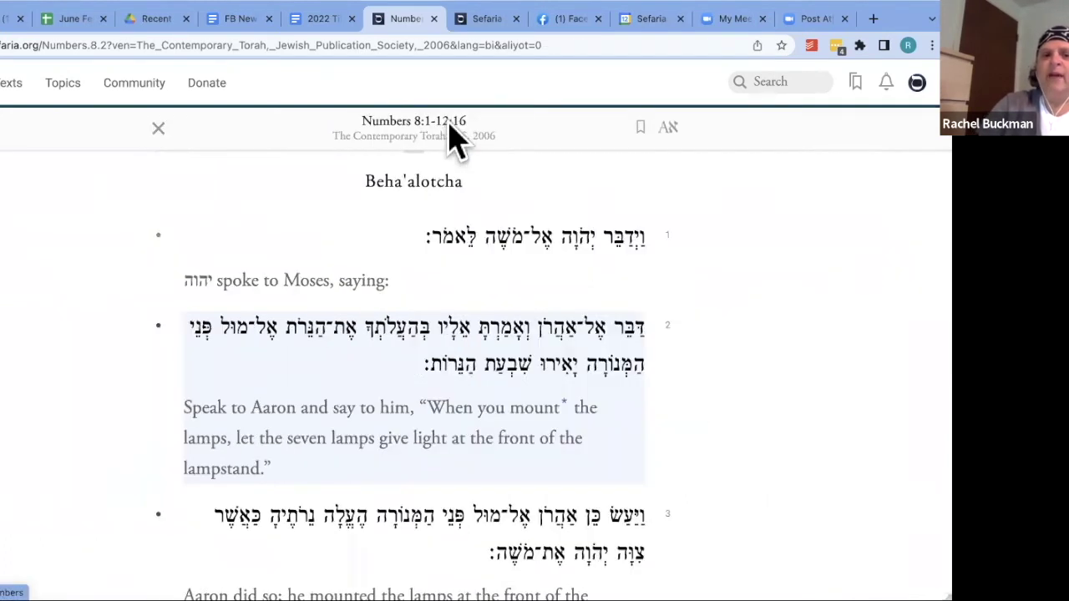
Show Numbers 8:2's resources and list its linked web pages, led by Virtual Beit Midrash
{"action": "left_click", "coordinate": [541, 364]}
{"action": "scroll", "coordinate": [680, 454], "scroll_direction": "down", "scroll_amount": 3}
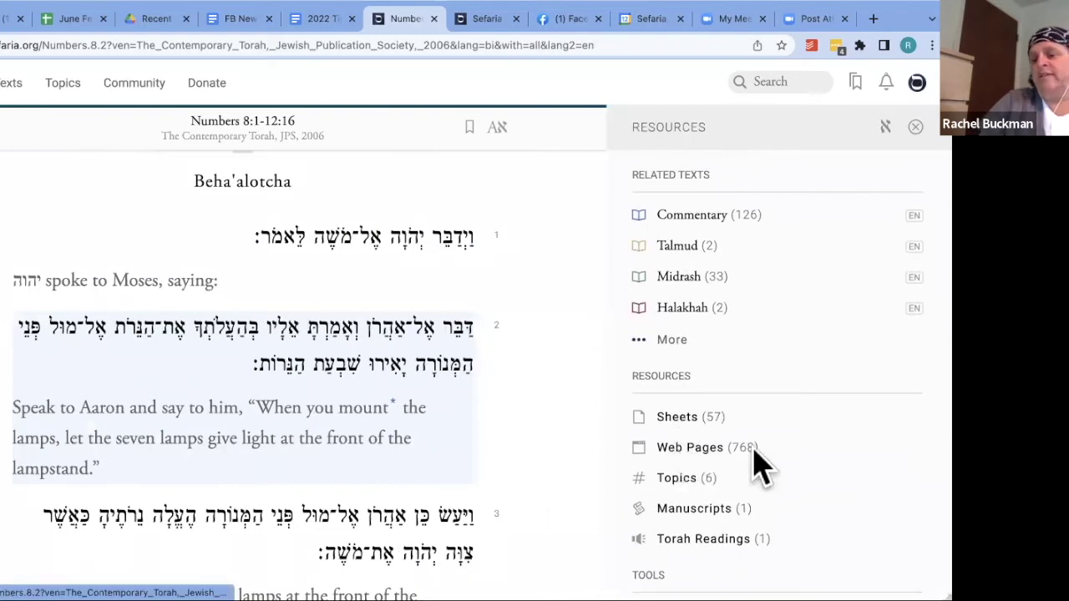
{"action": "left_click", "coordinate": [690, 451]}
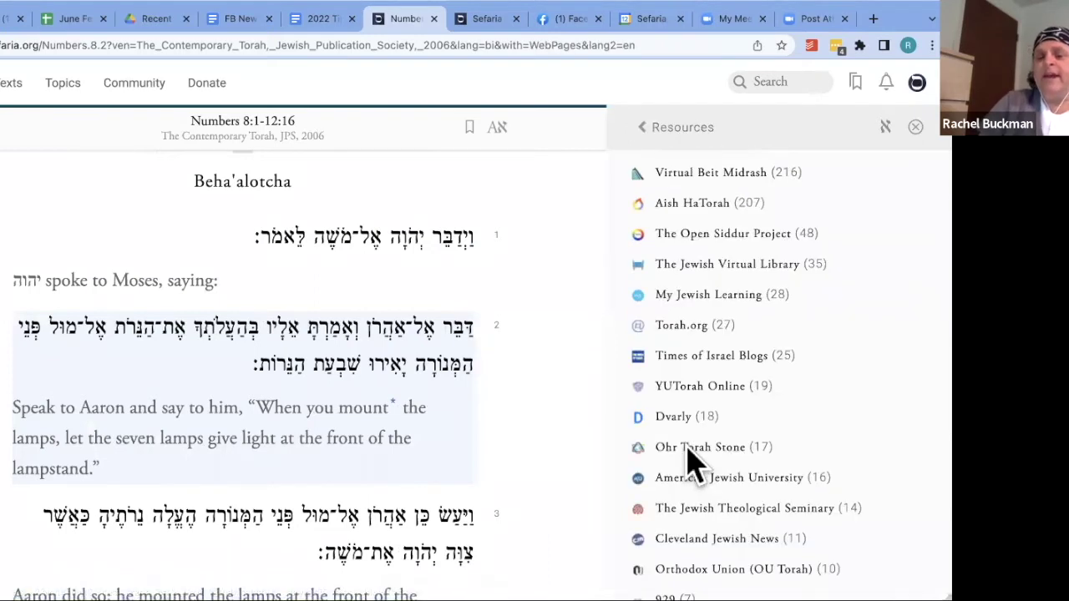
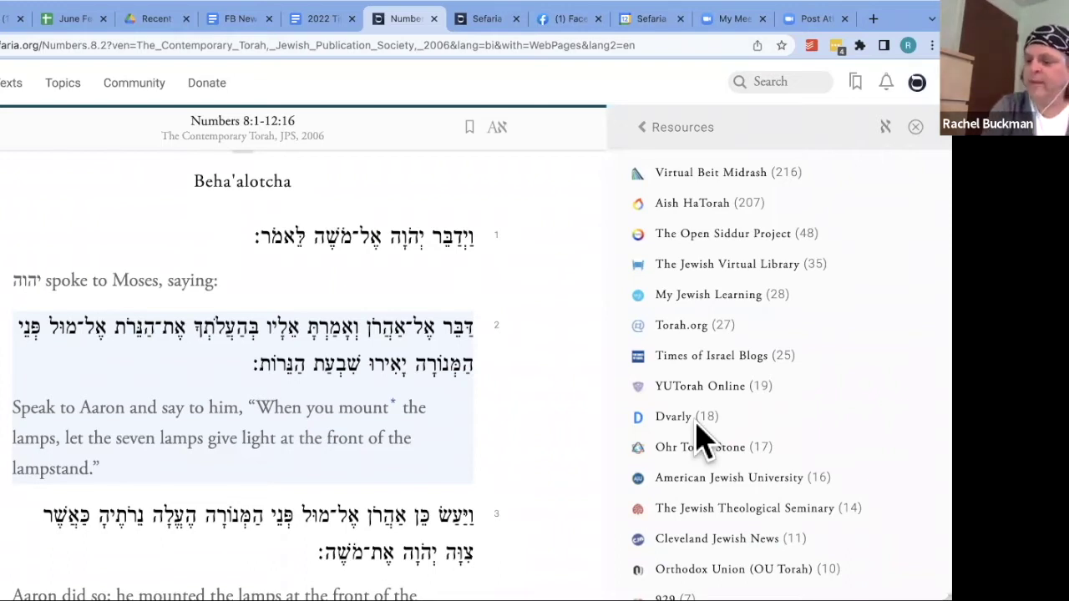
Show the My Jewish Learning pages citing Numbers 8 and scroll through the Web Pages list
{"action": "left_click", "coordinate": [690, 297]}
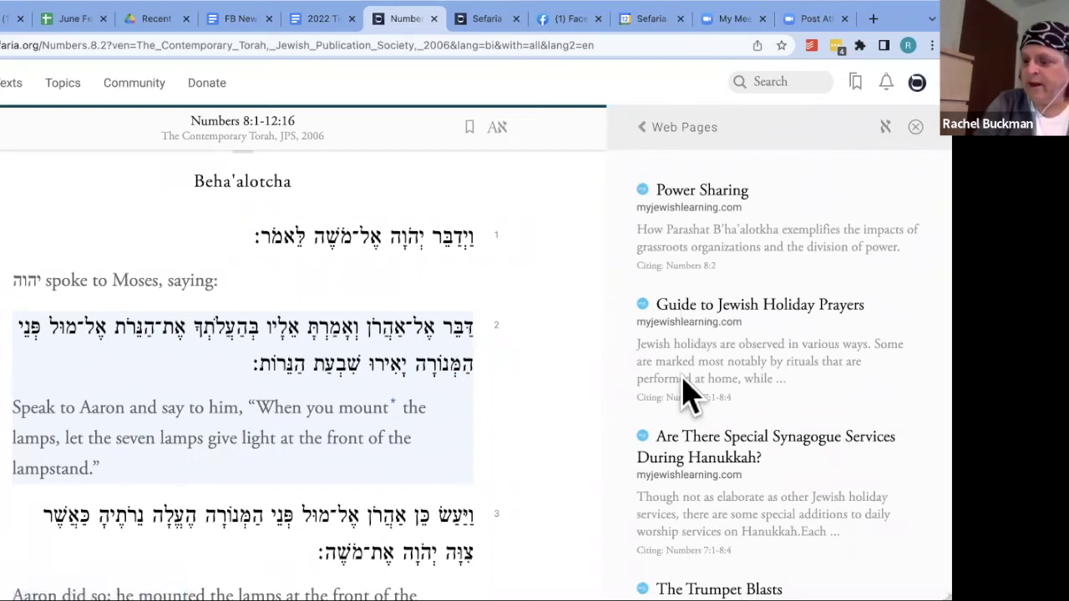
{"action": "scroll", "coordinate": [685, 392], "scroll_direction": "down", "scroll_amount": 5}
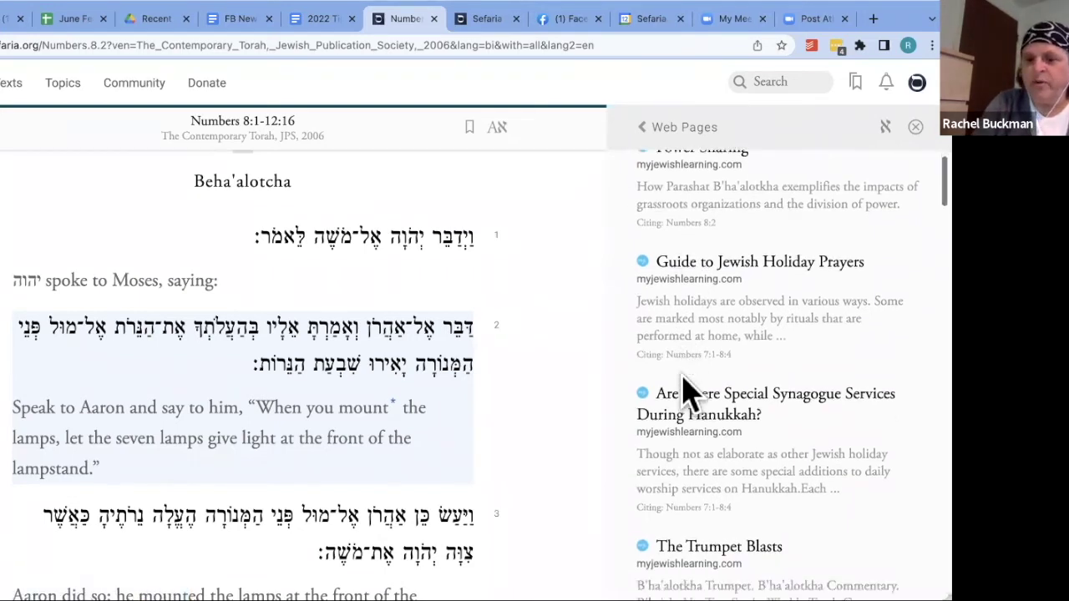
{"action": "scroll", "coordinate": [685, 393], "scroll_direction": "down", "scroll_amount": 6}
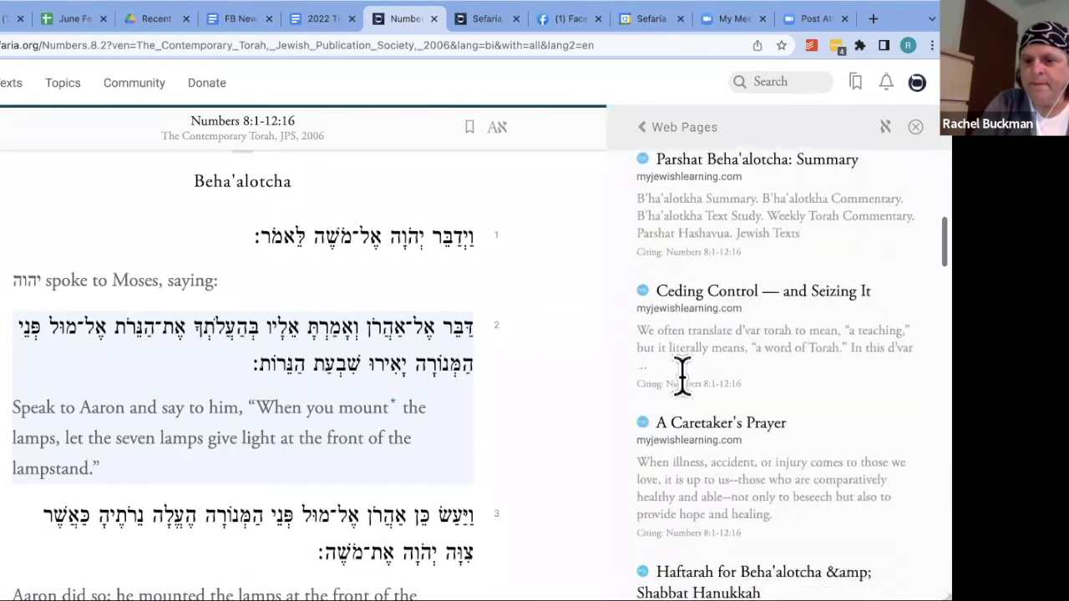
{"action": "scroll", "coordinate": [682, 376], "scroll_direction": "down", "scroll_amount": 6}
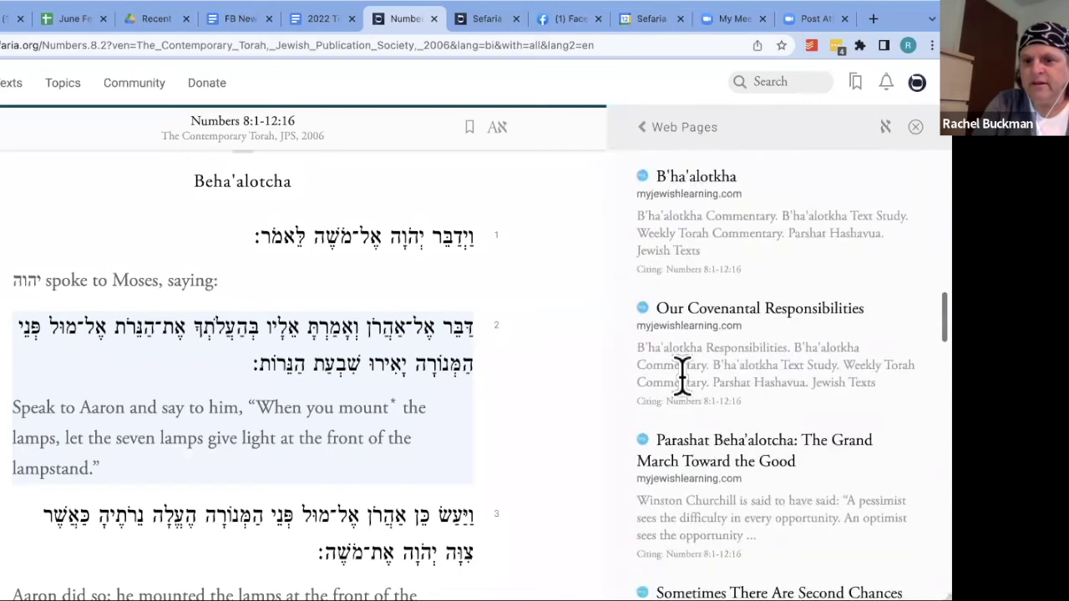
{"action": "scroll", "coordinate": [682, 376], "scroll_direction": "up", "scroll_amount": 15}
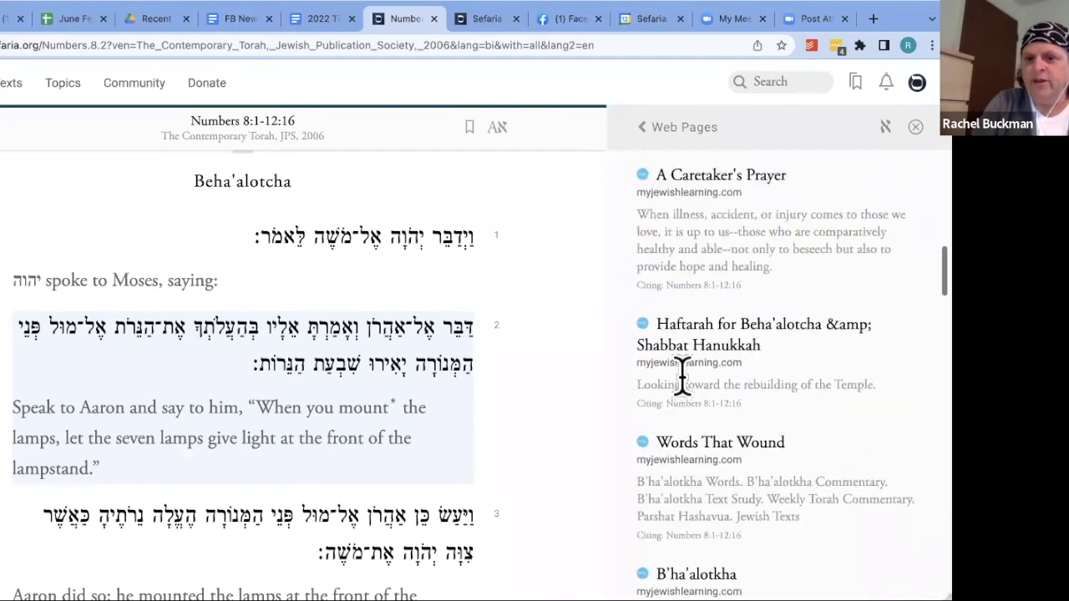
{"action": "scroll", "coordinate": [682, 375], "scroll_direction": "up", "scroll_amount": 1}
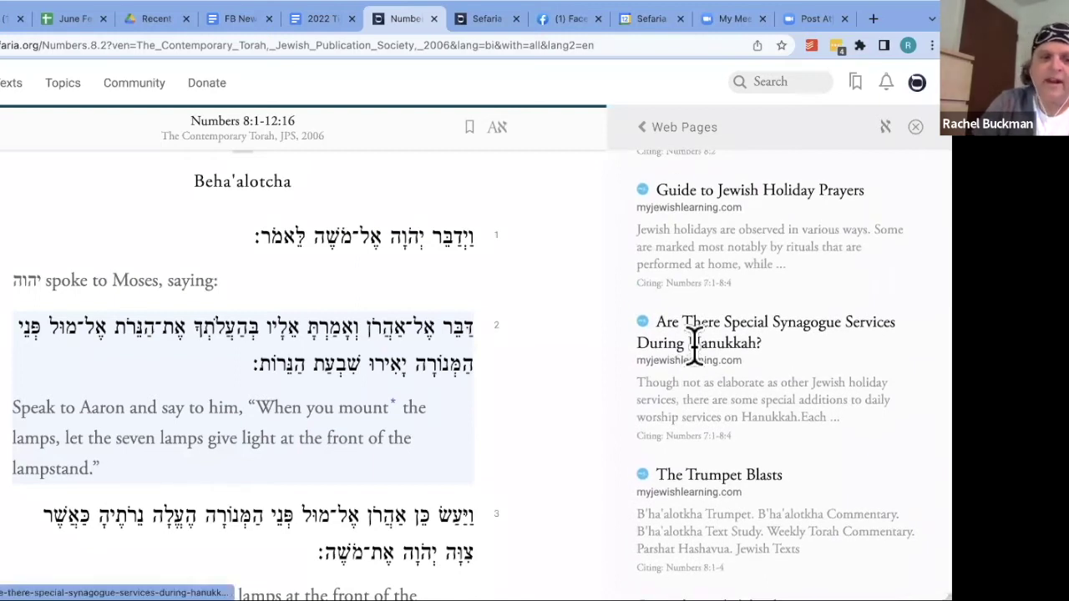
Open 'Are There Special Synagogue Services During Hanukkah?' in a new tab and read through it
{"action": "left_click", "coordinate": [693, 342]}
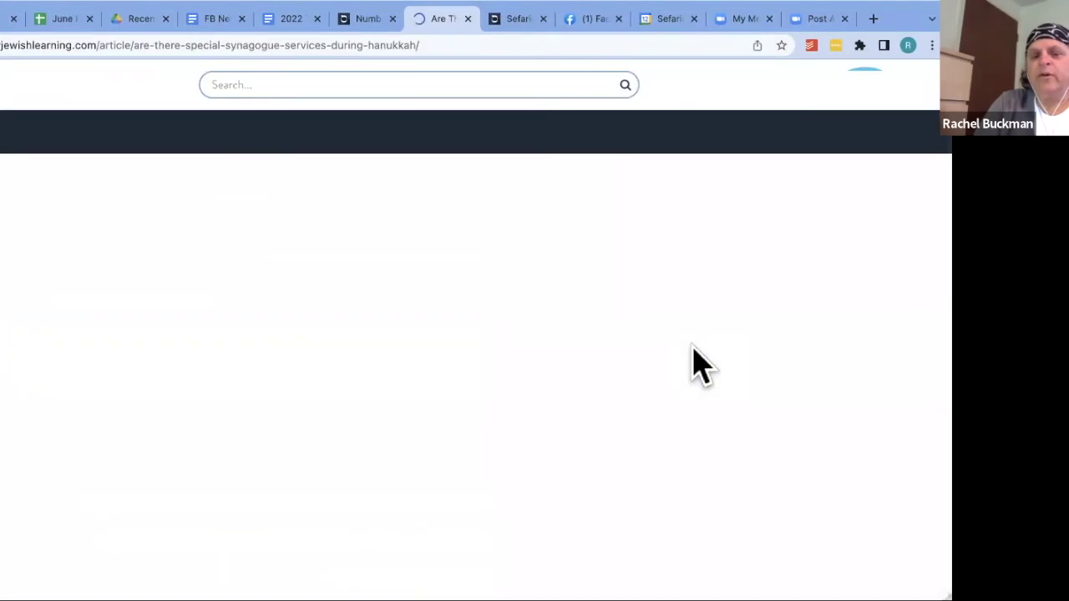
{"action": "scroll", "coordinate": [694, 347], "scroll_direction": "down", "scroll_amount": 2}
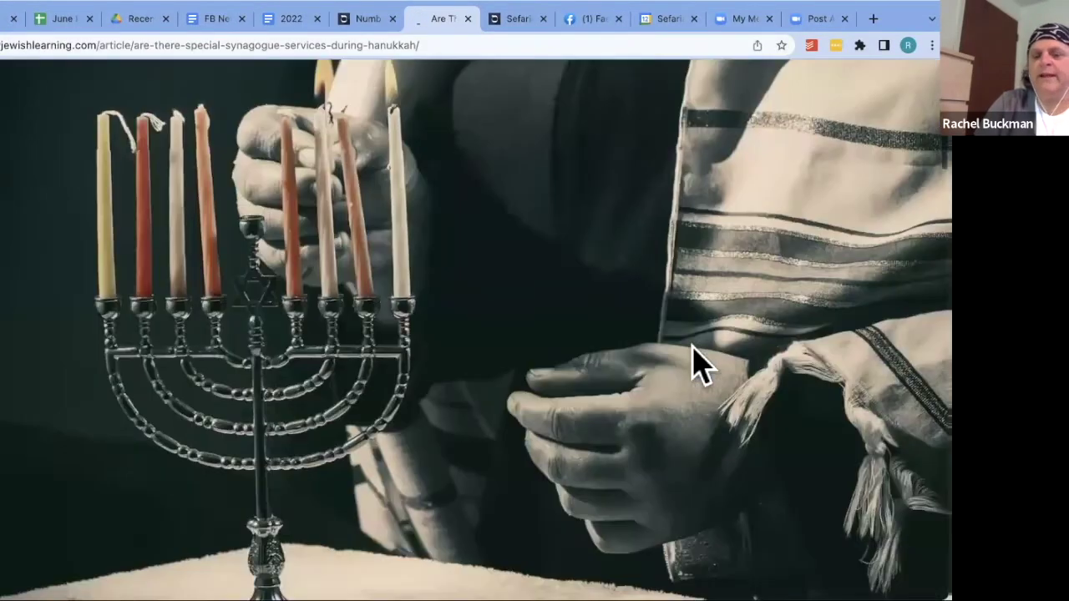
{"action": "scroll", "coordinate": [693, 355], "scroll_direction": "down", "scroll_amount": 8}
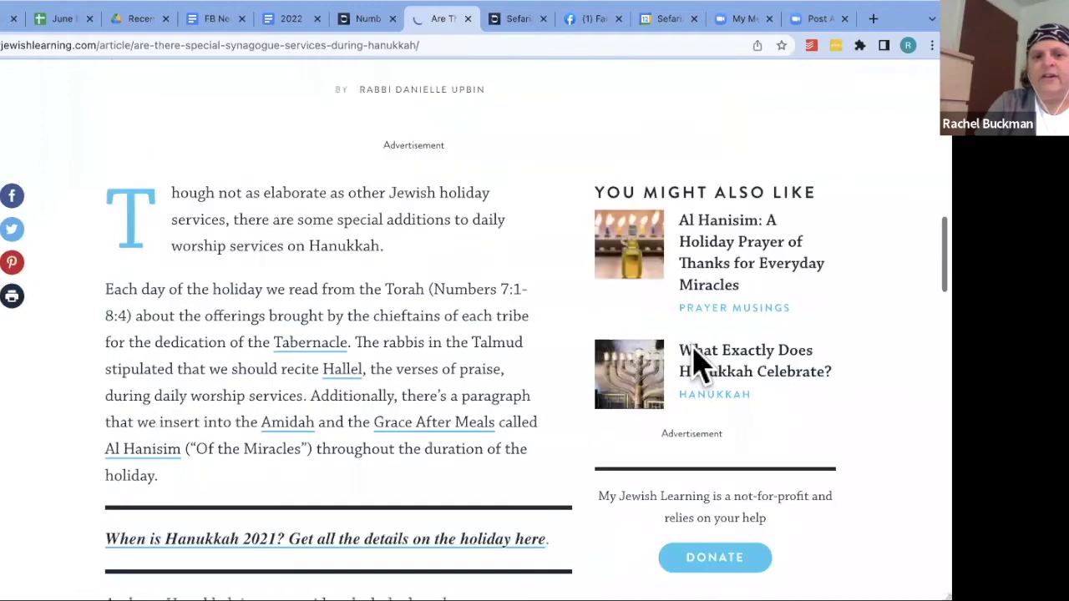
{"action": "scroll", "coordinate": [698, 364], "scroll_direction": "down", "scroll_amount": 2}
{"action": "scroll", "coordinate": [697, 364], "scroll_direction": "down", "scroll_amount": 10}
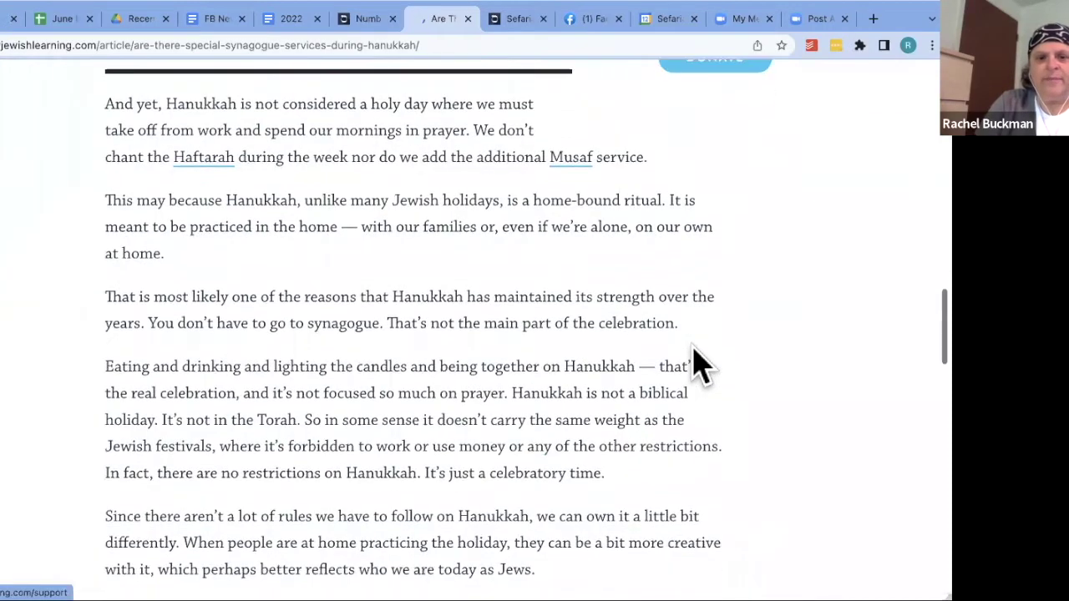
{"action": "scroll", "coordinate": [697, 363], "scroll_direction": "down", "scroll_amount": 6}
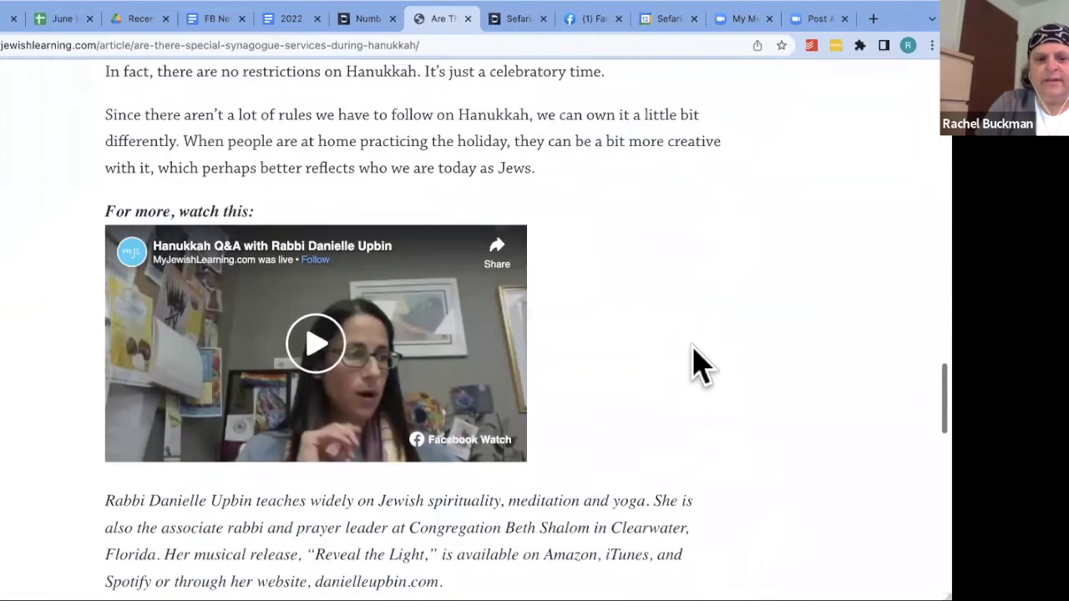
{"action": "scroll", "coordinate": [698, 363], "scroll_direction": "up", "scroll_amount": 15}
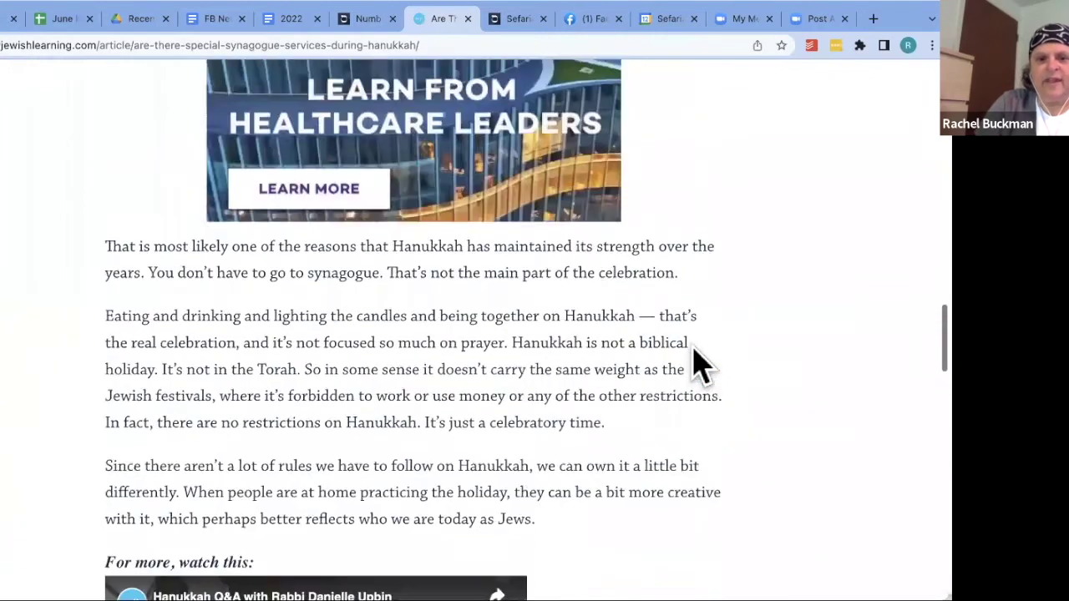
{"action": "scroll", "coordinate": [697, 363], "scroll_direction": "up", "scroll_amount": 4}
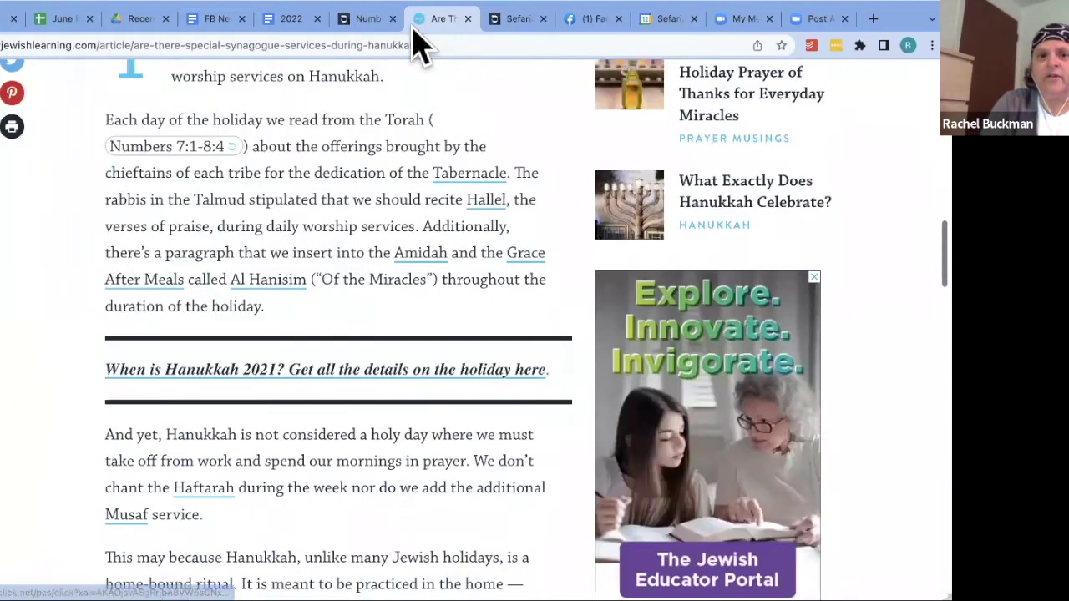
Back on the Numbers 8 tab, return to the citing websites and show The Lehrhaus pages
{"action": "left_click", "coordinate": [367, 18]}
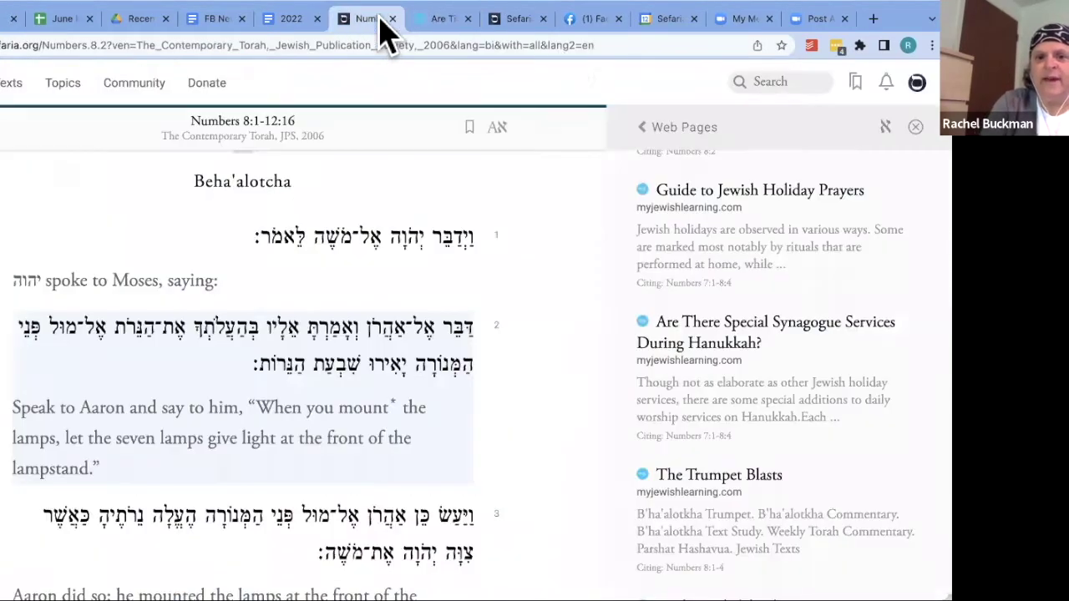
{"action": "left_click", "coordinate": [640, 125]}
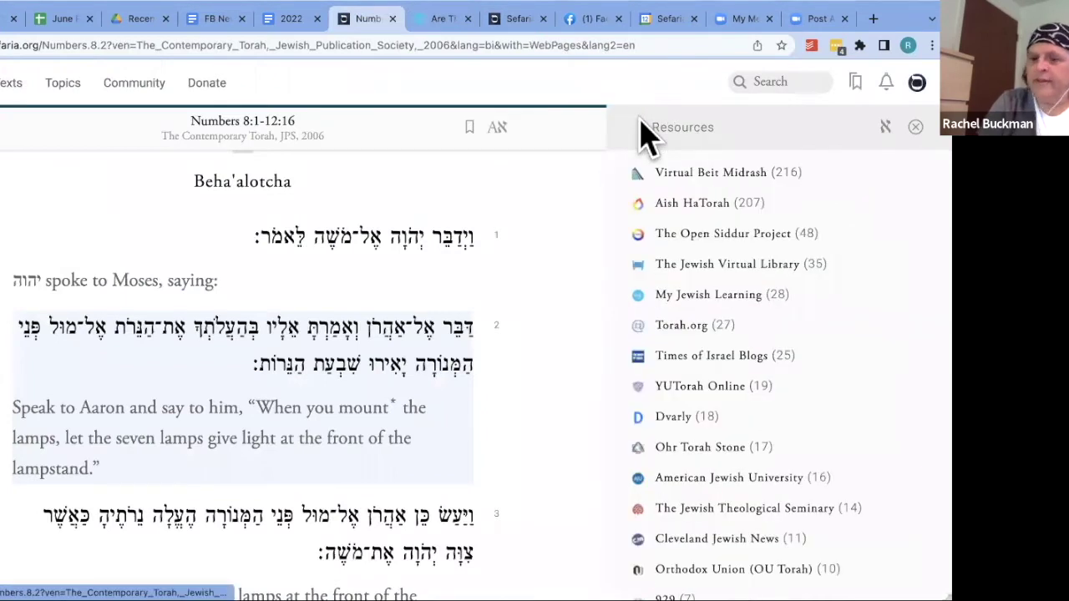
{"action": "scroll", "coordinate": [680, 384], "scroll_direction": "down", "scroll_amount": 1}
{"action": "scroll", "coordinate": [680, 385], "scroll_direction": "down", "scroll_amount": 5}
{"action": "scroll", "coordinate": [681, 384], "scroll_direction": "down", "scroll_amount": 2}
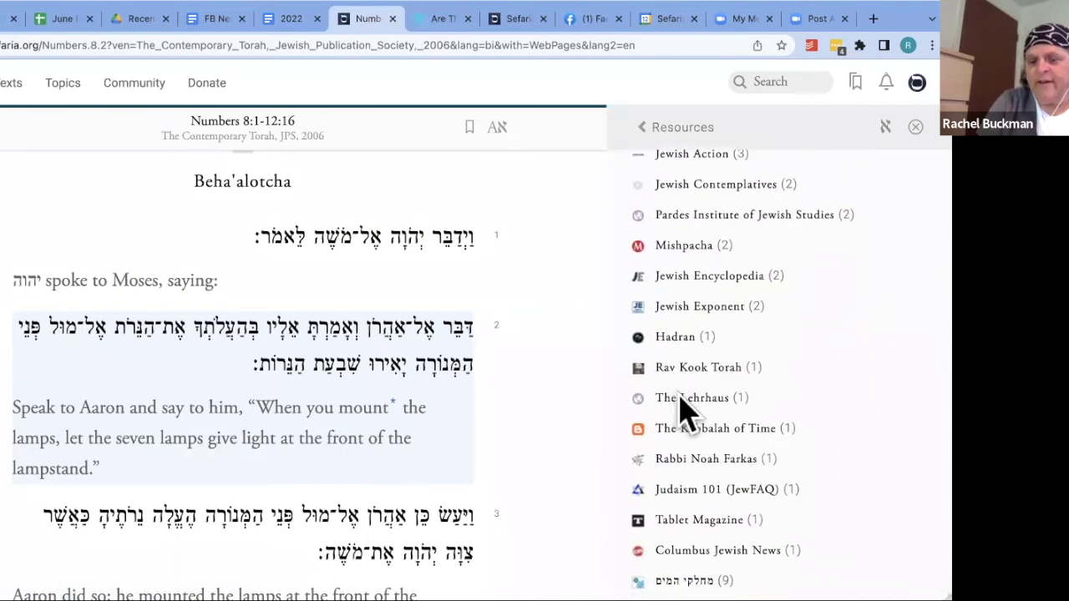
{"action": "left_click", "coordinate": [687, 399]}
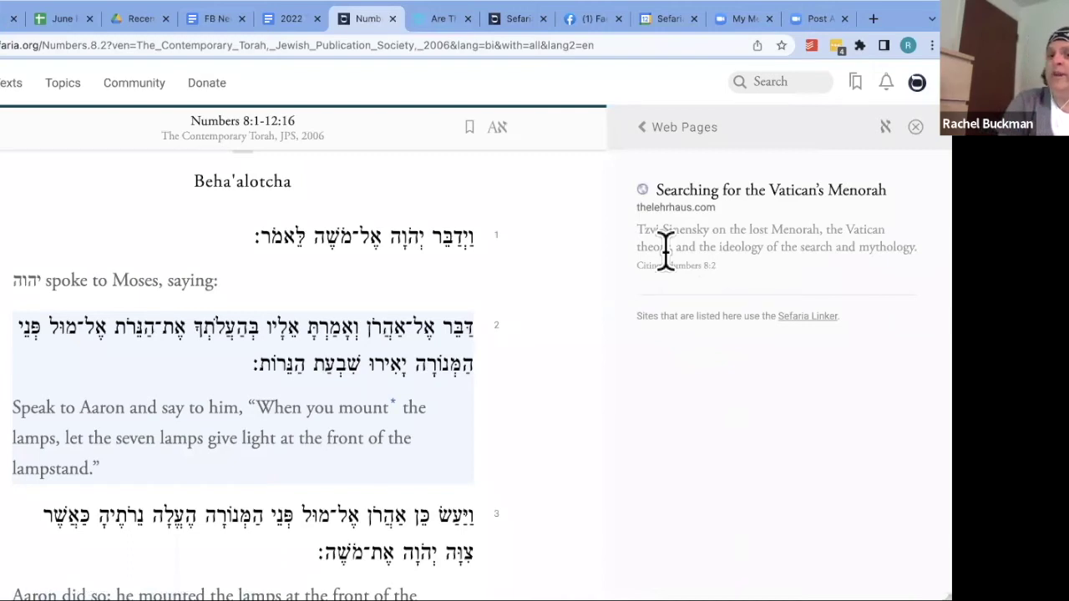
Read The Lehrhaus article 'Searching for the Vatican's Menorah', then go back to the Sefaria Numbers tab
{"action": "left_click", "coordinate": [704, 191]}
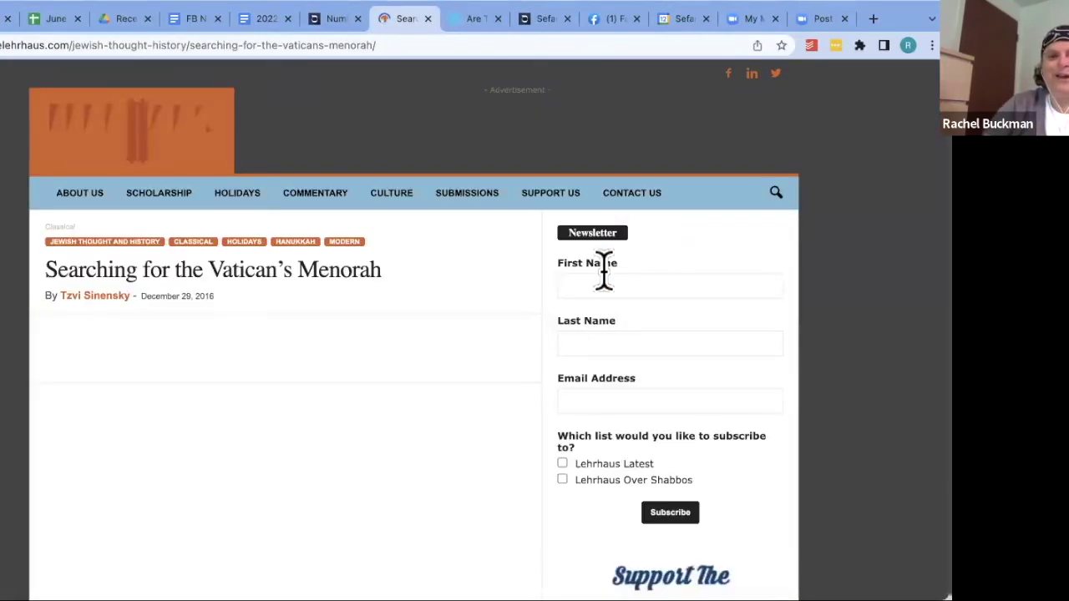
{"action": "scroll", "coordinate": [471, 360], "scroll_direction": "down", "scroll_amount": 3}
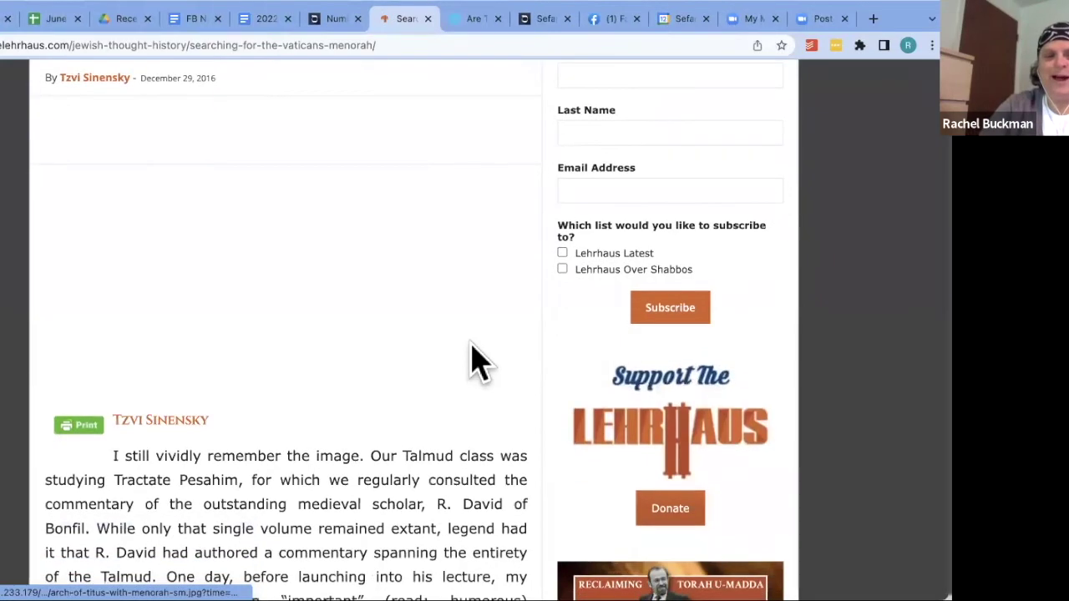
{"action": "scroll", "coordinate": [470, 360], "scroll_direction": "down", "scroll_amount": 3}
{"action": "scroll", "coordinate": [471, 342], "scroll_direction": "down", "scroll_amount": 10}
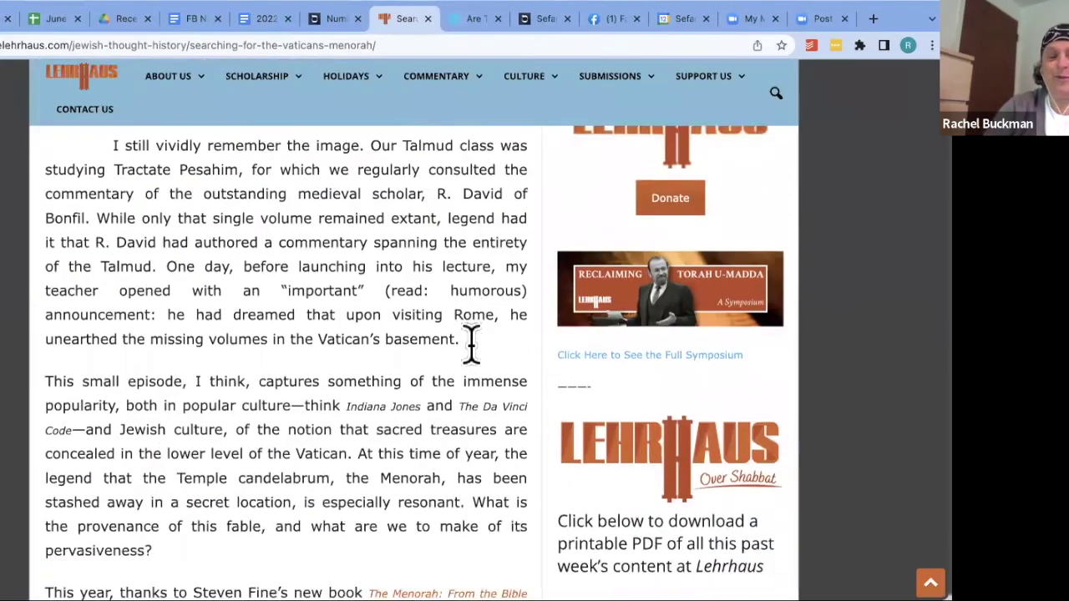
{"action": "scroll", "coordinate": [470, 360], "scroll_direction": "down", "scroll_amount": 15}
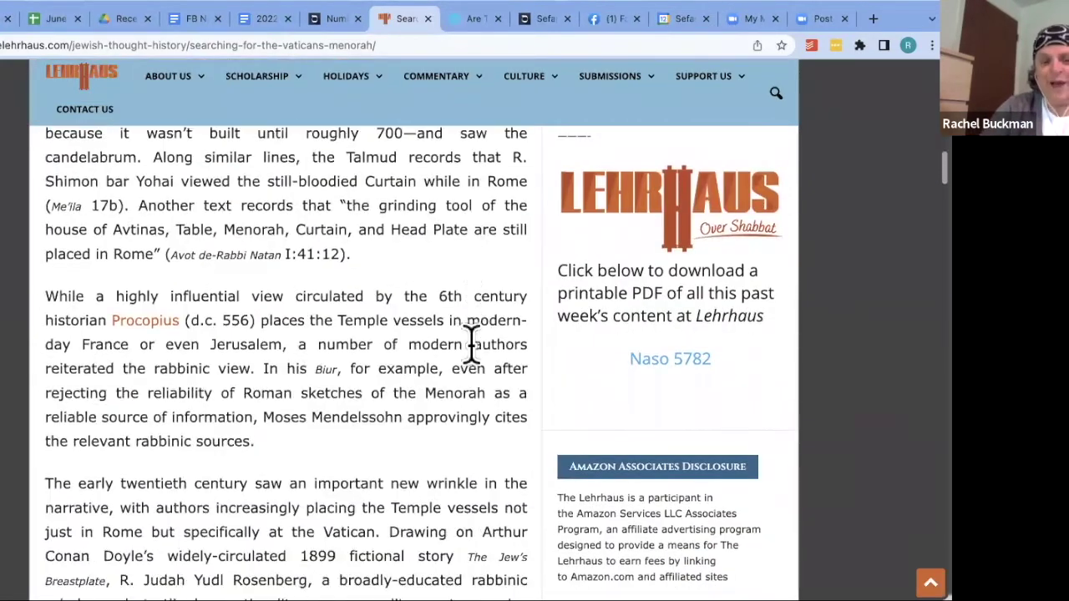
{"action": "scroll", "coordinate": [470, 343], "scroll_direction": "down", "scroll_amount": 8}
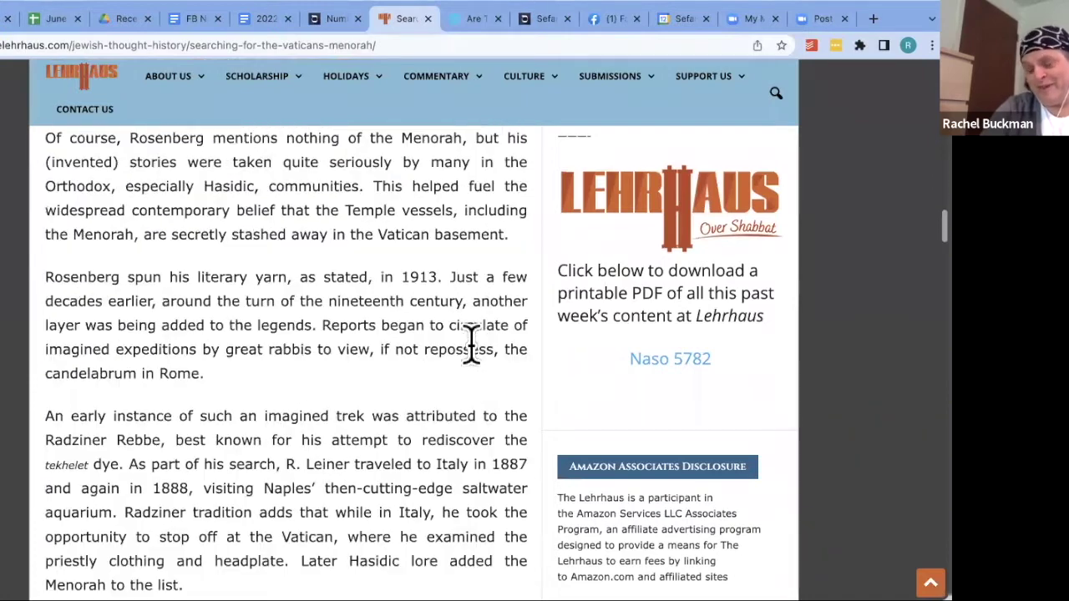
{"action": "scroll", "coordinate": [470, 359], "scroll_direction": "up", "scroll_amount": 8}
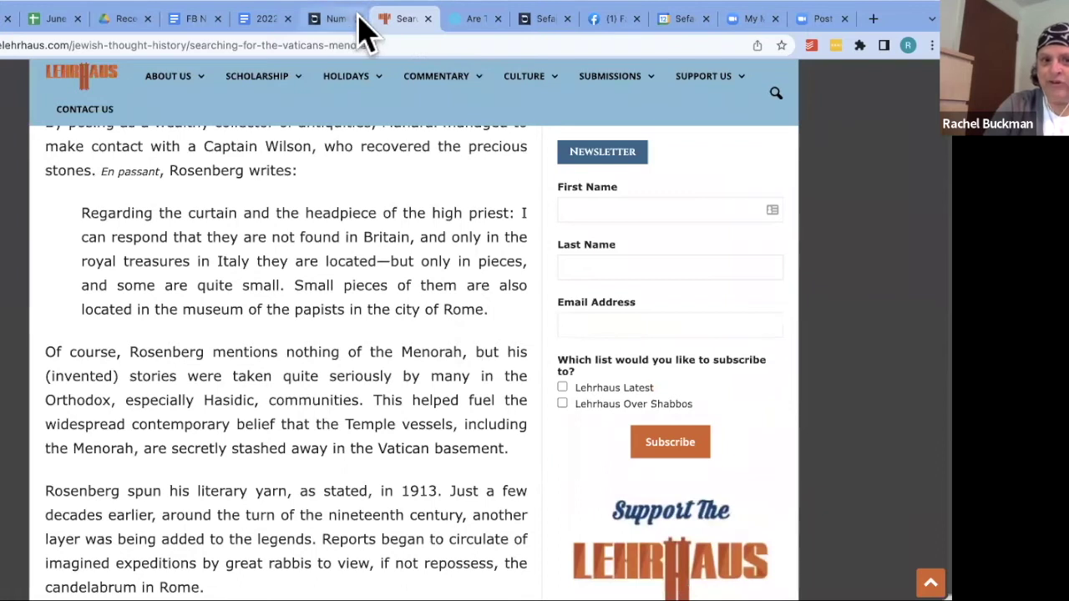
{"action": "left_click", "coordinate": [349, 24]}
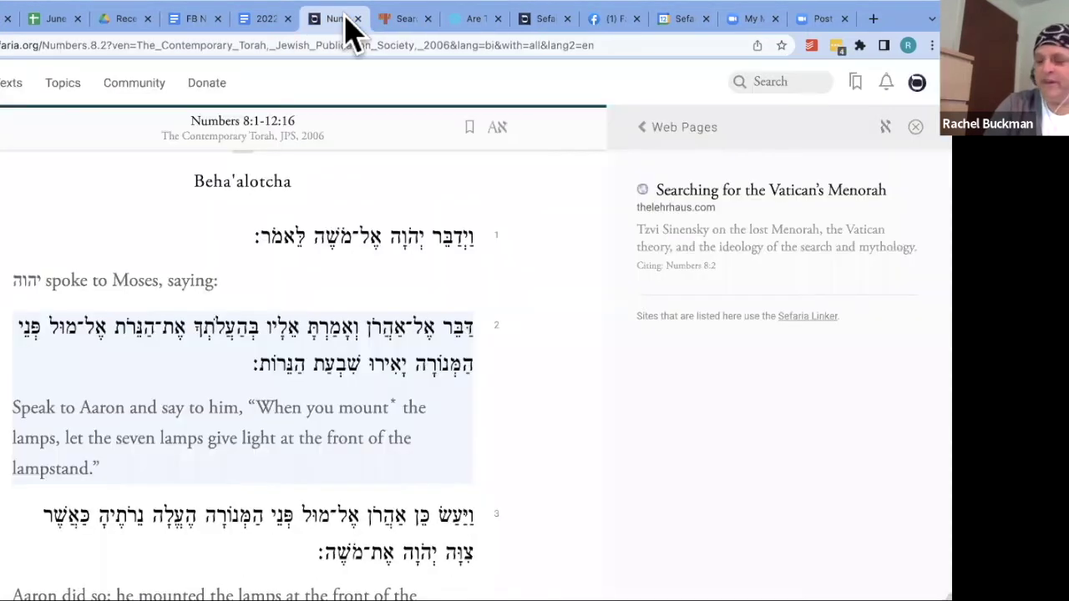
From the main Resources list, open Manuscripts and view the Leningrad Codex (1008 CE) page image in full
{"action": "left_click", "coordinate": [643, 129]}
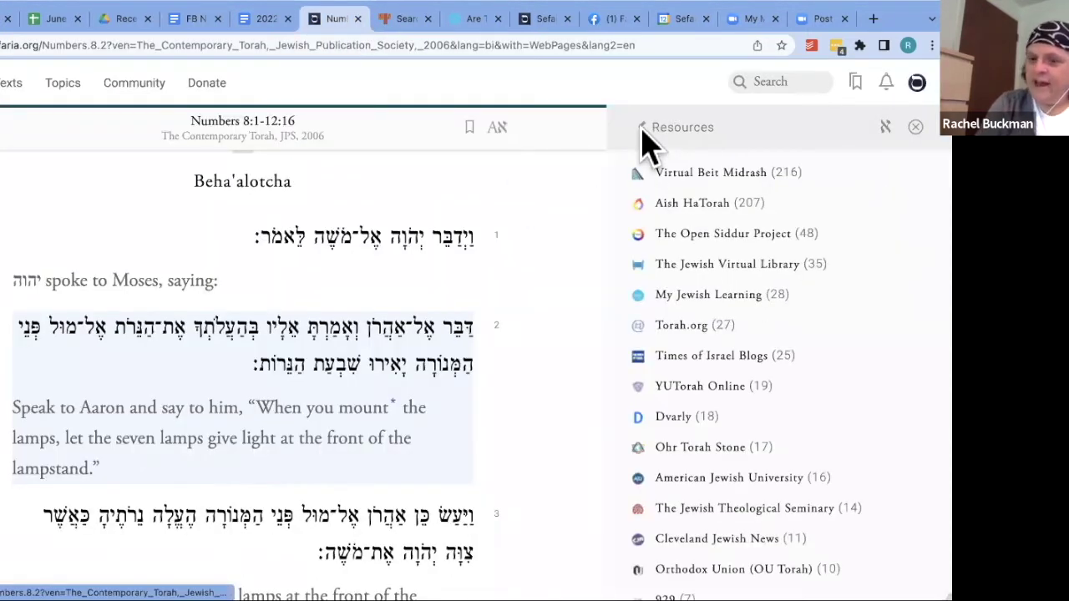
{"action": "left_click", "coordinate": [643, 130]}
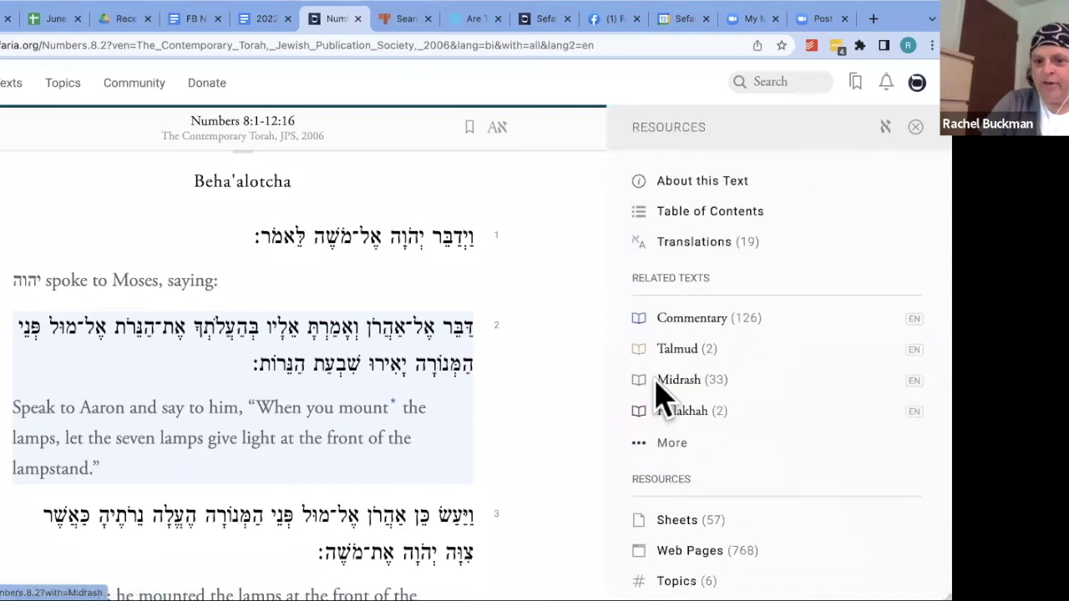
{"action": "scroll", "coordinate": [664, 399], "scroll_direction": "down", "scroll_amount": 3}
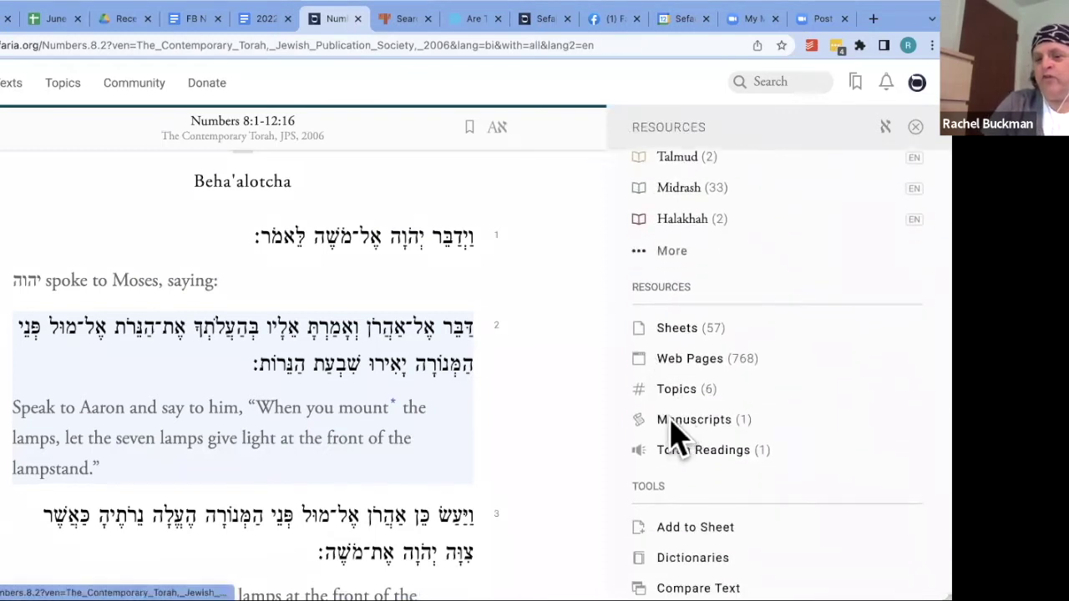
{"action": "left_click", "coordinate": [692, 422]}
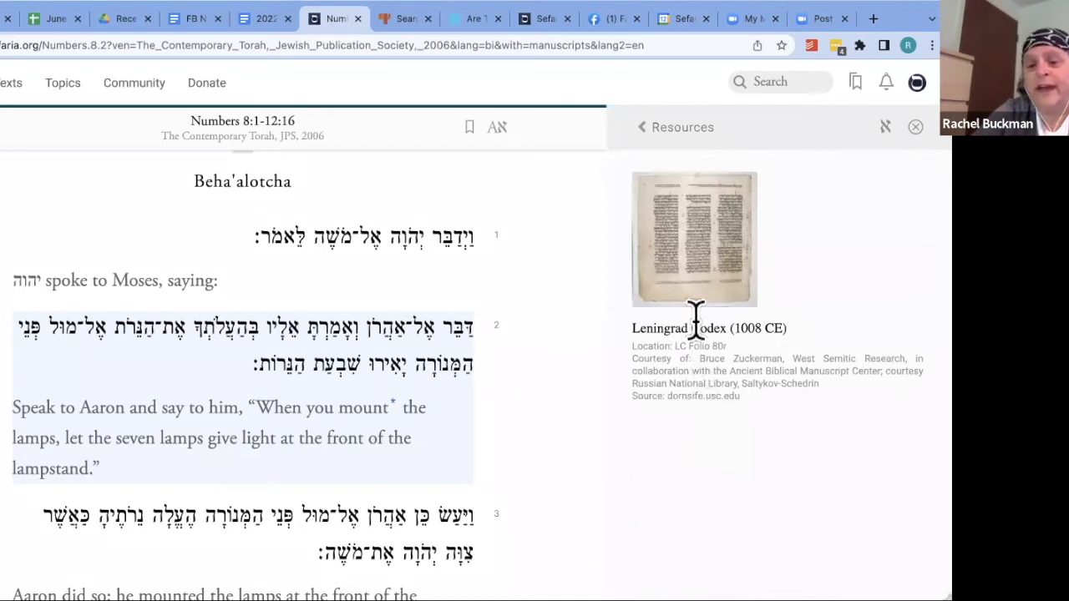
{"action": "left_click", "coordinate": [688, 255]}
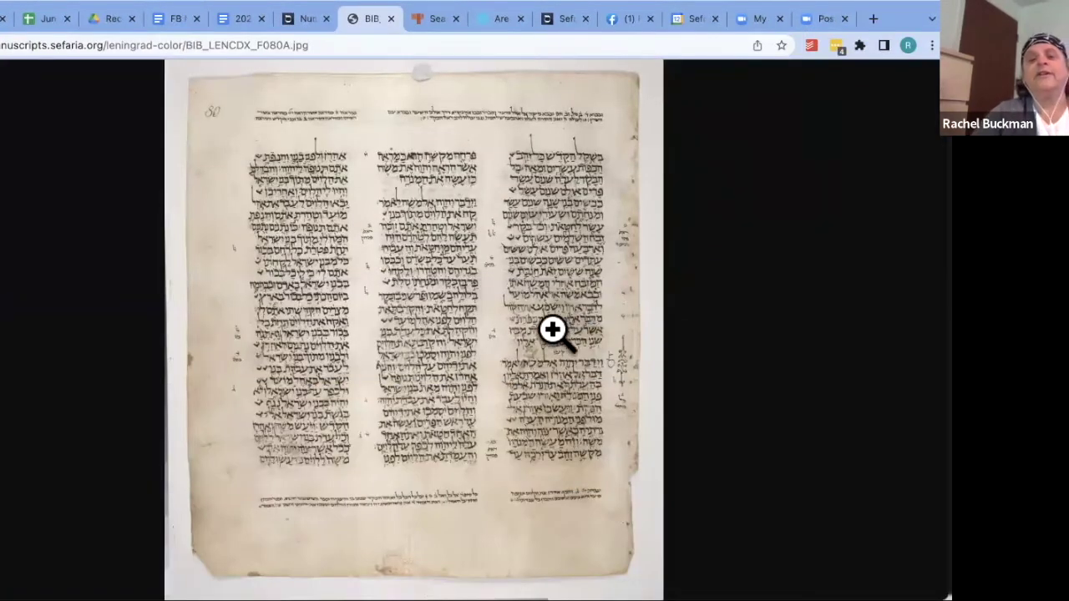
{"action": "left_click", "coordinate": [522, 332]}
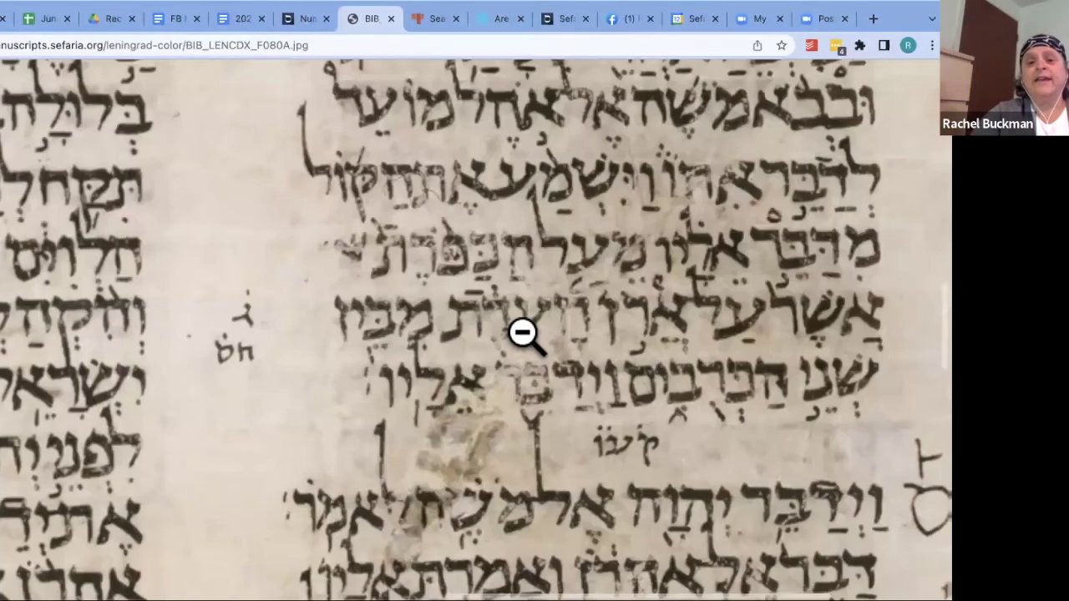
{"action": "scroll", "coordinate": [582, 307], "scroll_direction": "left", "scroll_amount": 5}
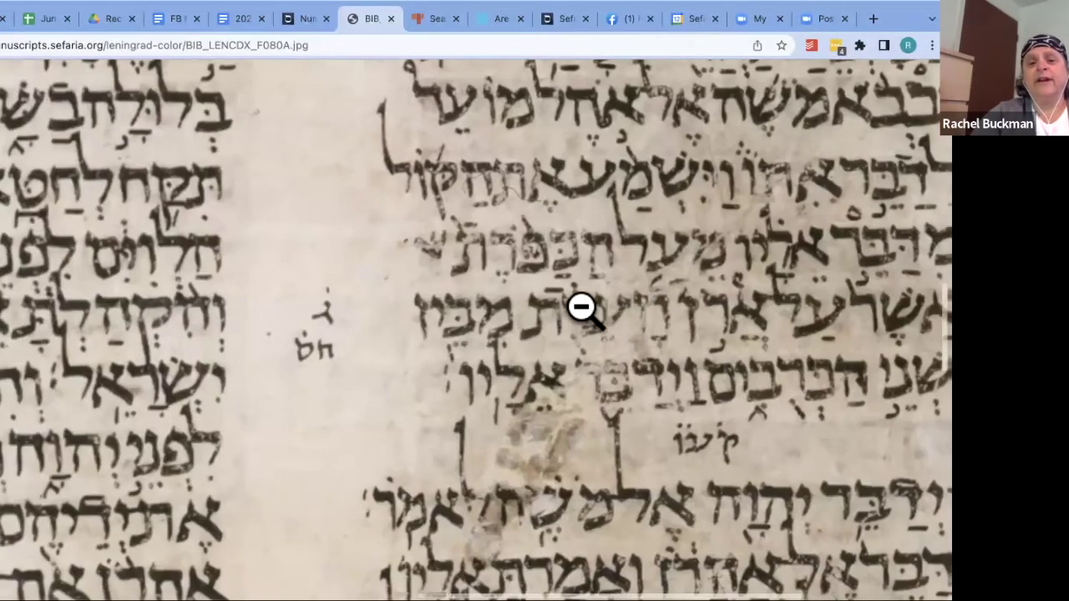
{"action": "scroll", "coordinate": [582, 309], "scroll_direction": "down", "scroll_amount": 8}
{"action": "scroll", "coordinate": [582, 309], "scroll_direction": "left", "scroll_amount": 4}
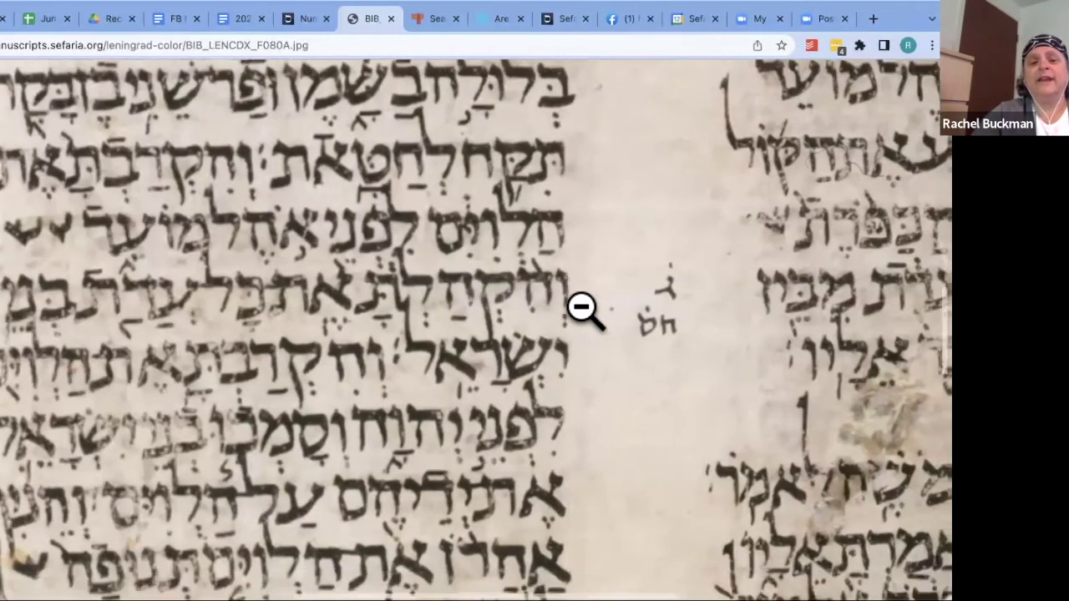
{"action": "scroll", "coordinate": [582, 309], "scroll_direction": "down", "scroll_amount": 10}
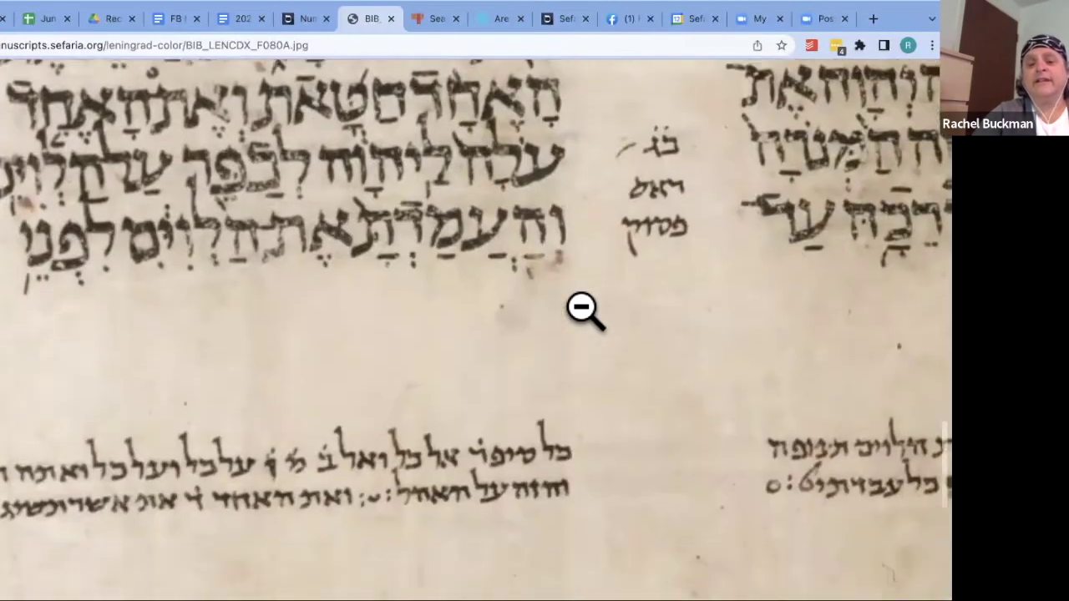
{"action": "scroll", "coordinate": [582, 309], "scroll_direction": "up", "scroll_amount": 6}
{"action": "scroll", "coordinate": [583, 309], "scroll_direction": "up", "scroll_amount": 7}
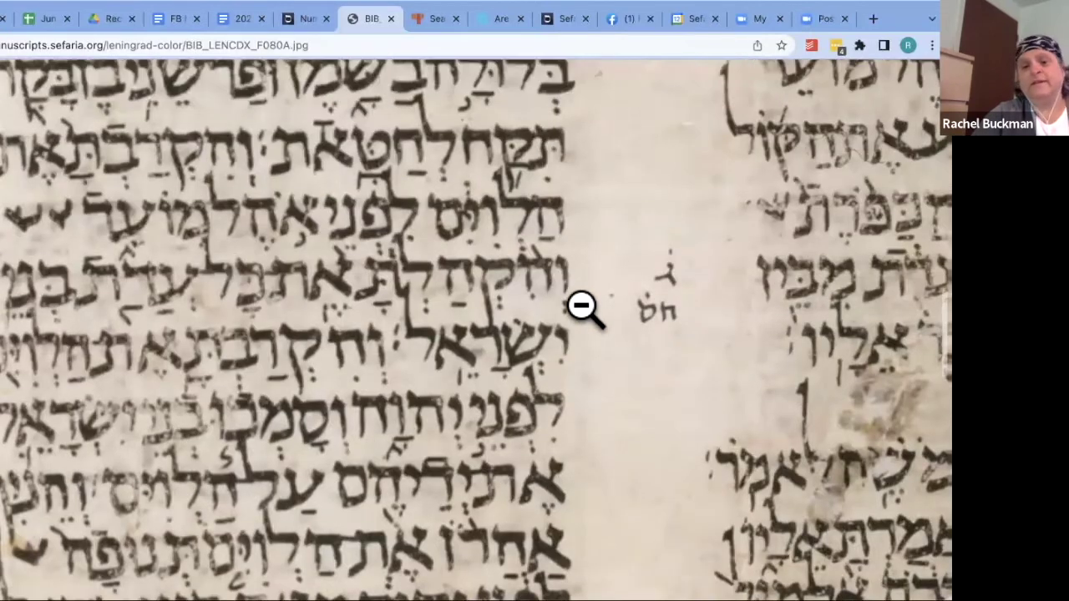
{"action": "left_click", "coordinate": [582, 309]}
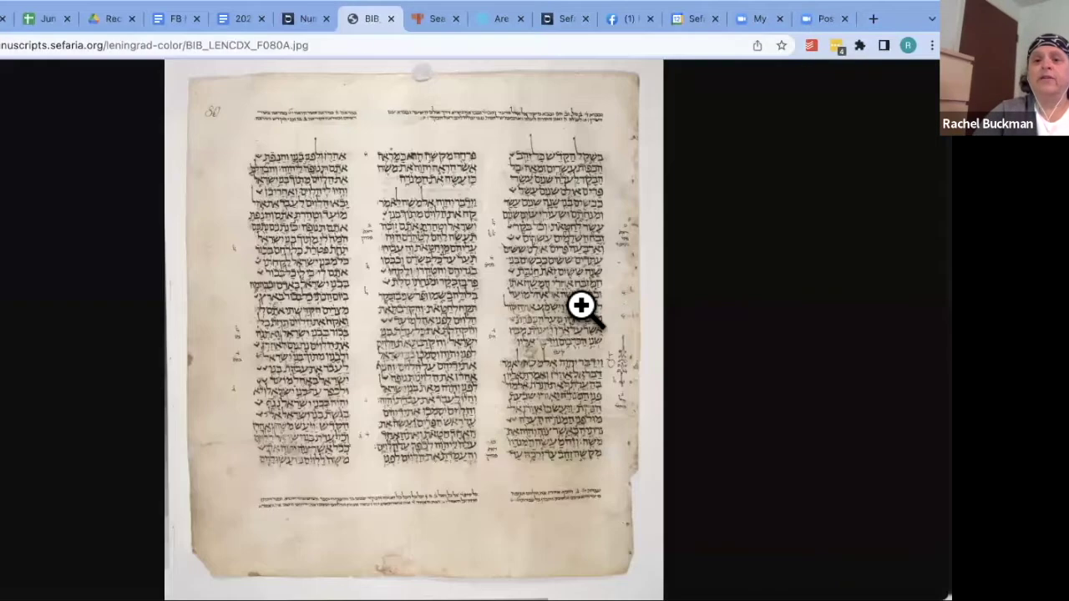
Close the BIB_LENCDX manuscript image tab to return to Numbers 8
{"action": "left_click", "coordinate": [391, 18]}
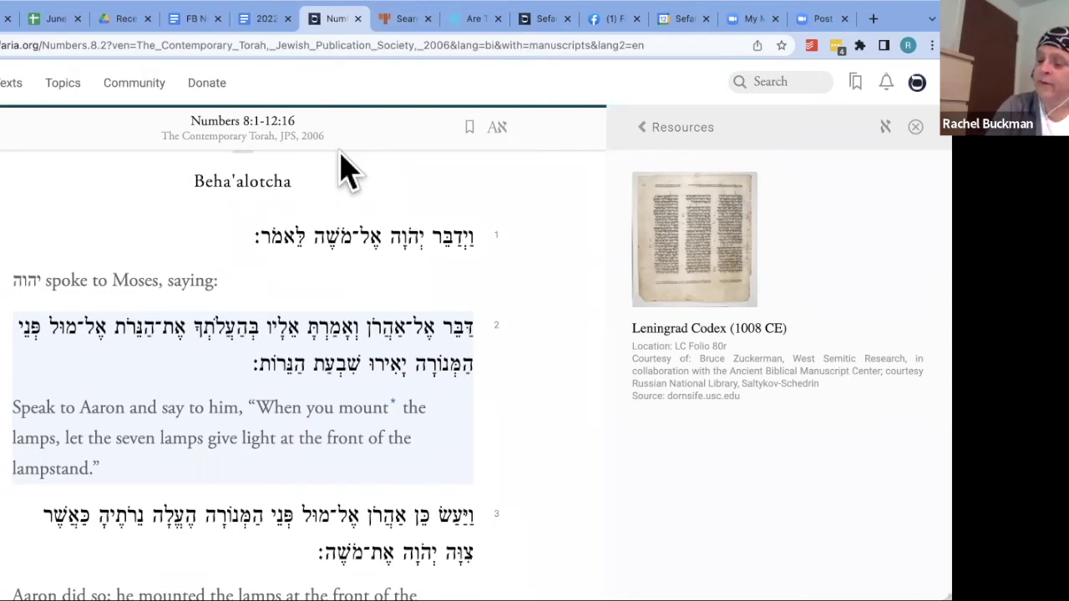
Bring up the 13-second PocketTorah Torah Reading recording of Numbers 8:2 from the resources list
{"action": "left_click", "coordinate": [642, 127]}
{"action": "scroll", "coordinate": [677, 393], "scroll_direction": "down", "scroll_amount": 5}
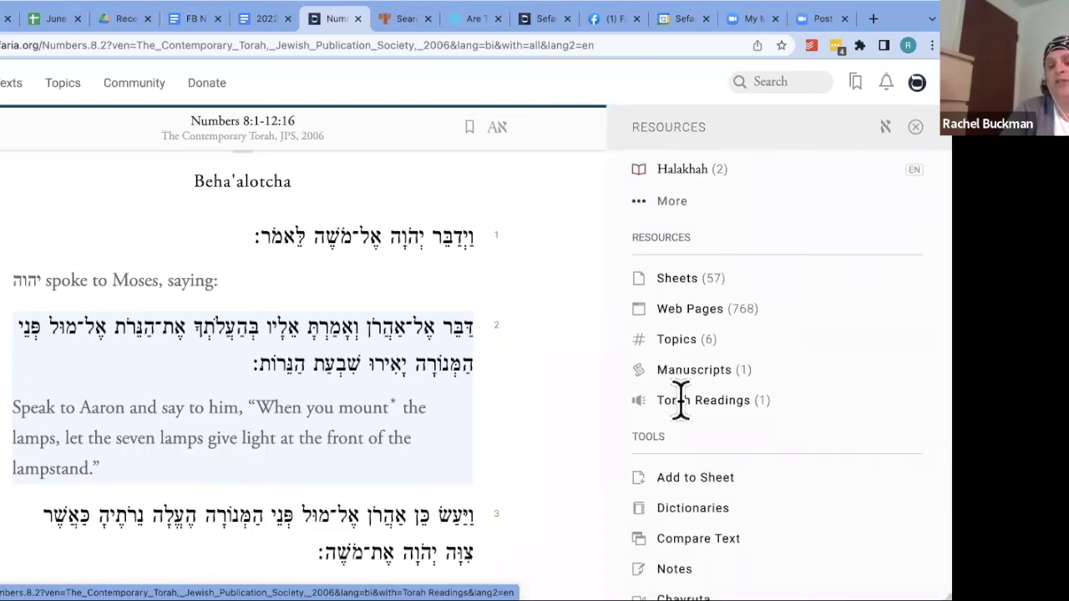
{"action": "left_click", "coordinate": [683, 400]}
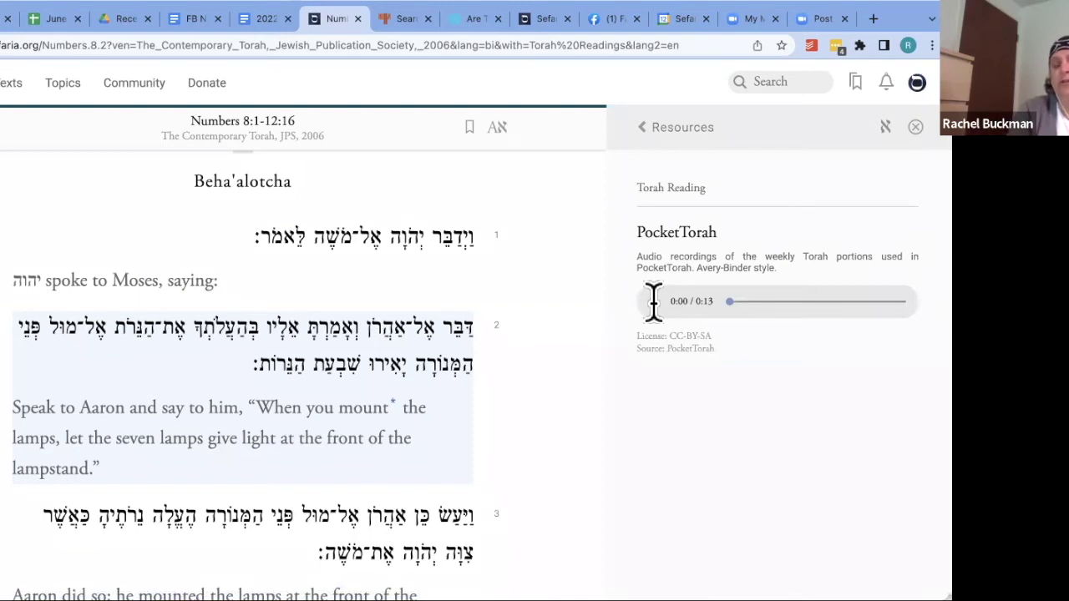
{"action": "left_click", "coordinate": [642, 128]}
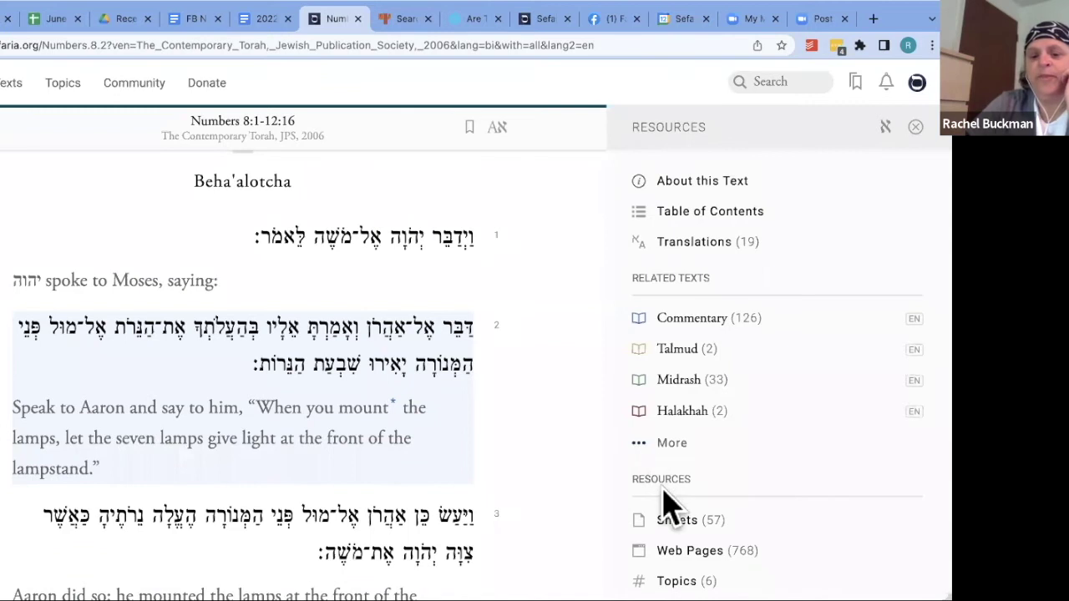
Browse the Topics linked to Numbers 8:2, such as Lighting of the Menorah, The Temple Menorah and Chanukah
{"action": "scroll", "coordinate": [668, 502], "scroll_direction": "down", "scroll_amount": 2}
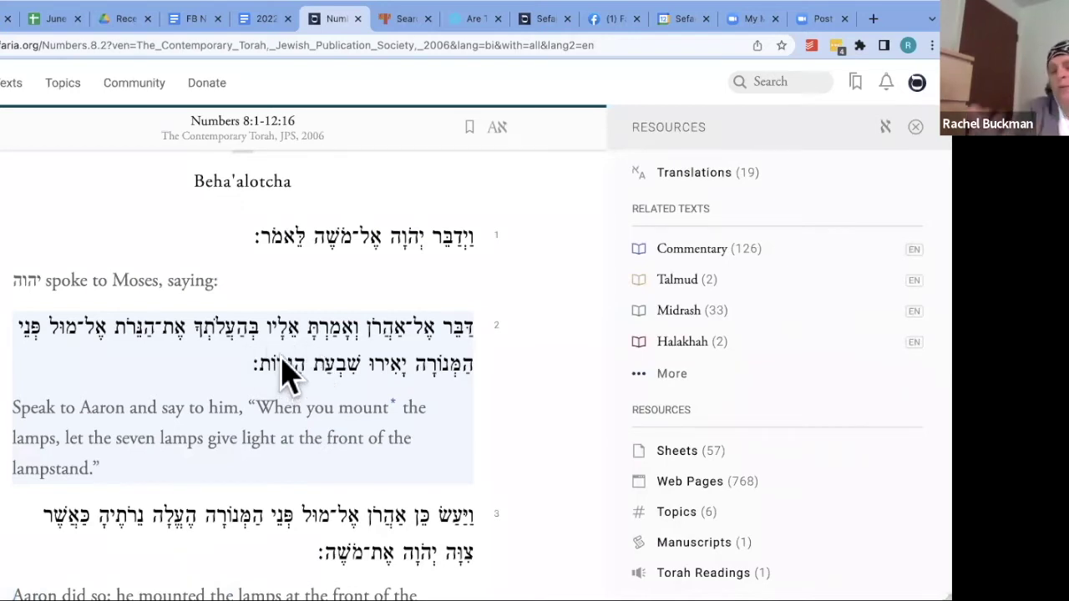
{"action": "left_click", "coordinate": [681, 511]}
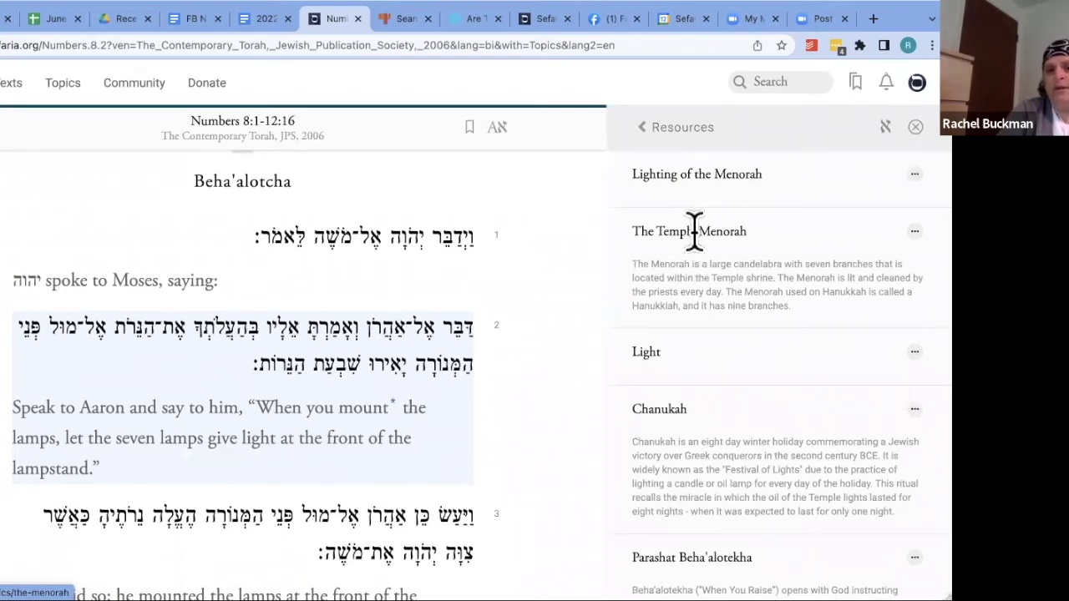
{"action": "scroll", "coordinate": [694, 425], "scroll_direction": "down", "scroll_amount": 1}
{"action": "scroll", "coordinate": [694, 426], "scroll_direction": "down", "scroll_amount": 3}
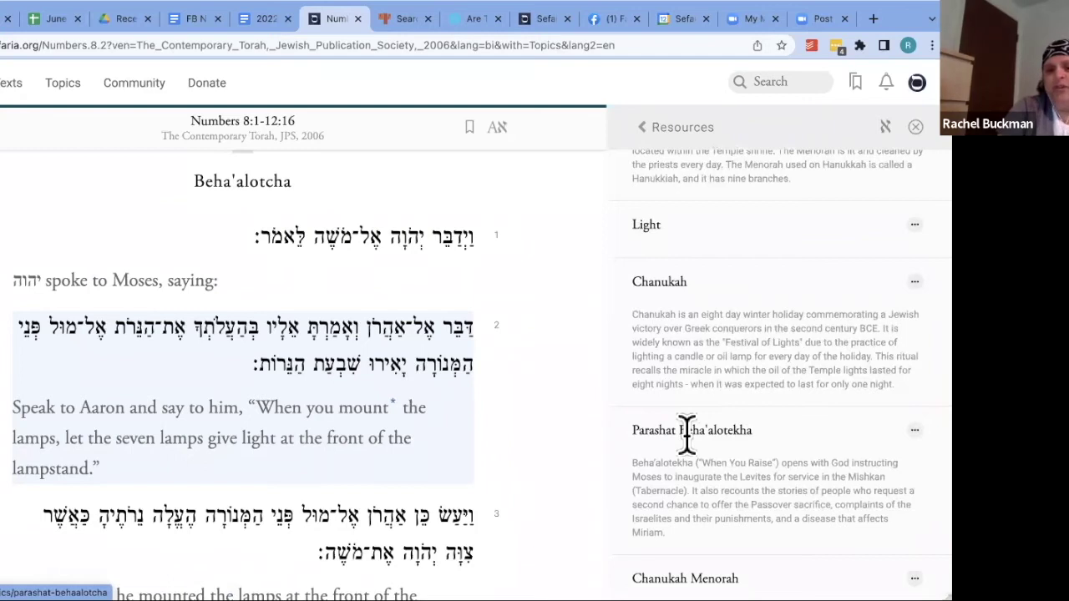
{"action": "scroll", "coordinate": [688, 431], "scroll_direction": "down", "scroll_amount": 3}
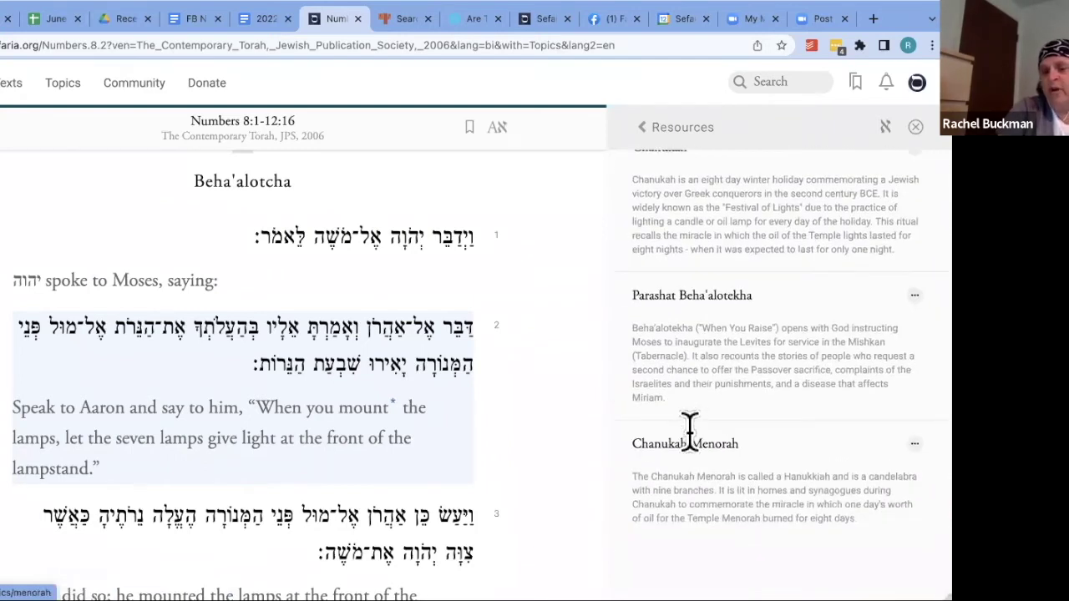
{"action": "left_click", "coordinate": [648, 127]}
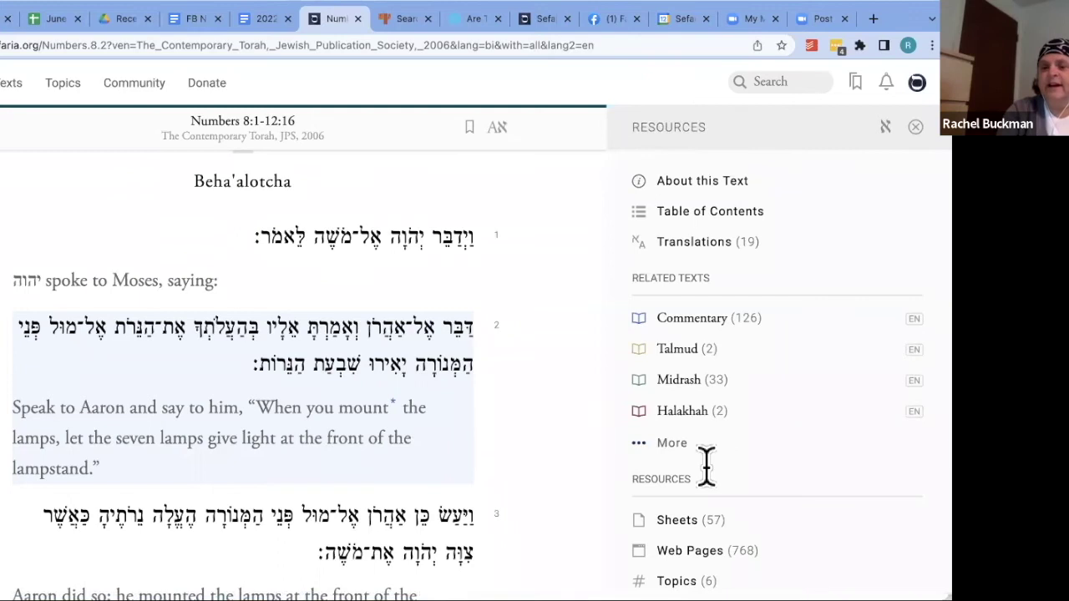
{"action": "left_click", "coordinate": [677, 581]}
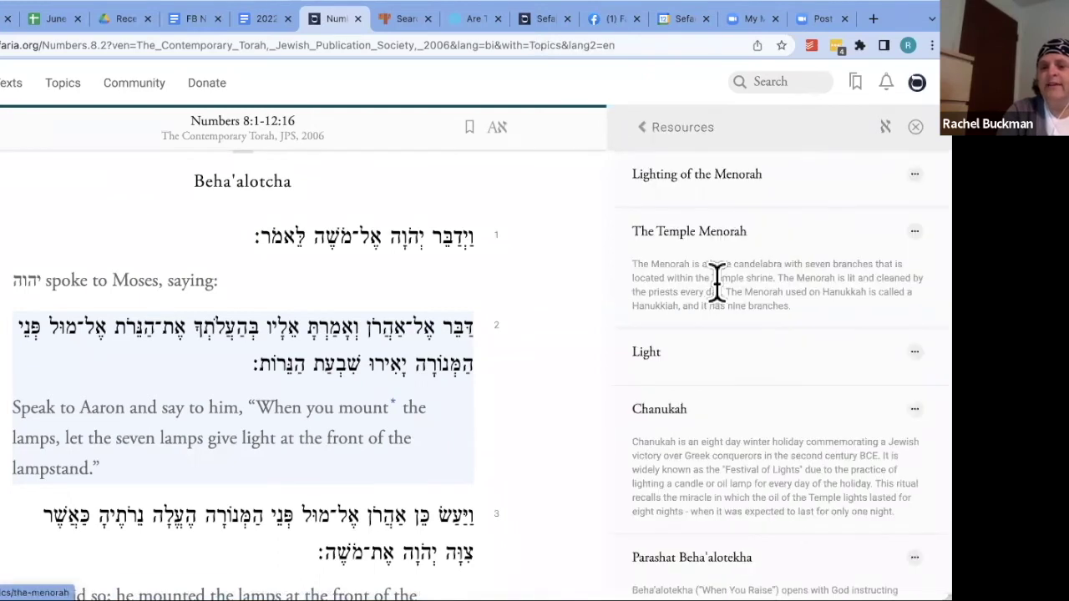
Open The Temple Menorah topic and scroll its sources, from Numbers 8:2–4 to Sifrei Bamidbar 60:1
{"action": "left_click", "coordinate": [698, 227]}
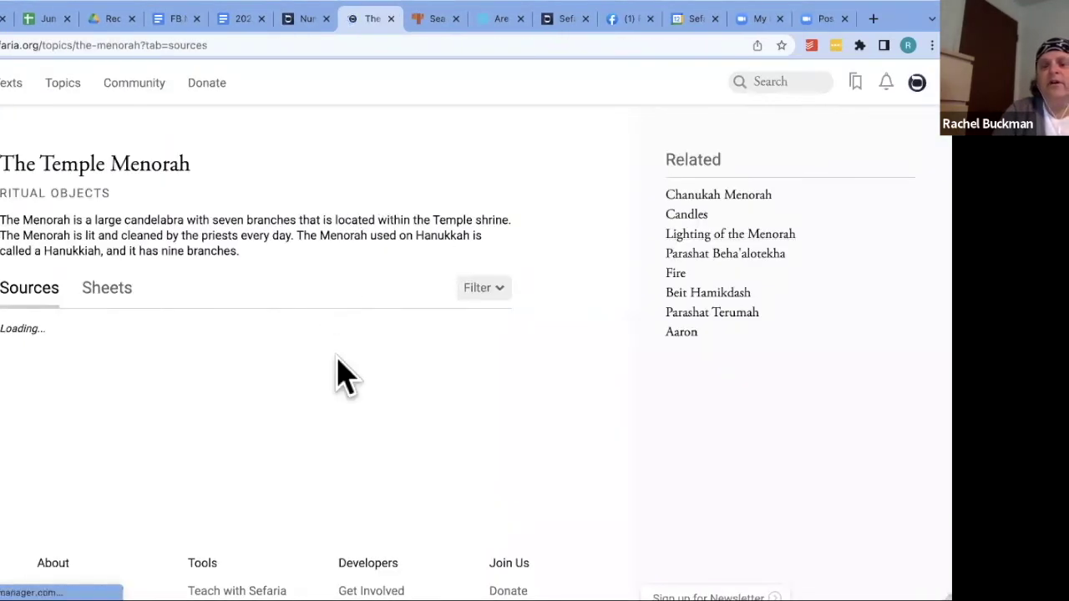
{"action": "scroll", "coordinate": [309, 274], "scroll_direction": "down", "scroll_amount": 4}
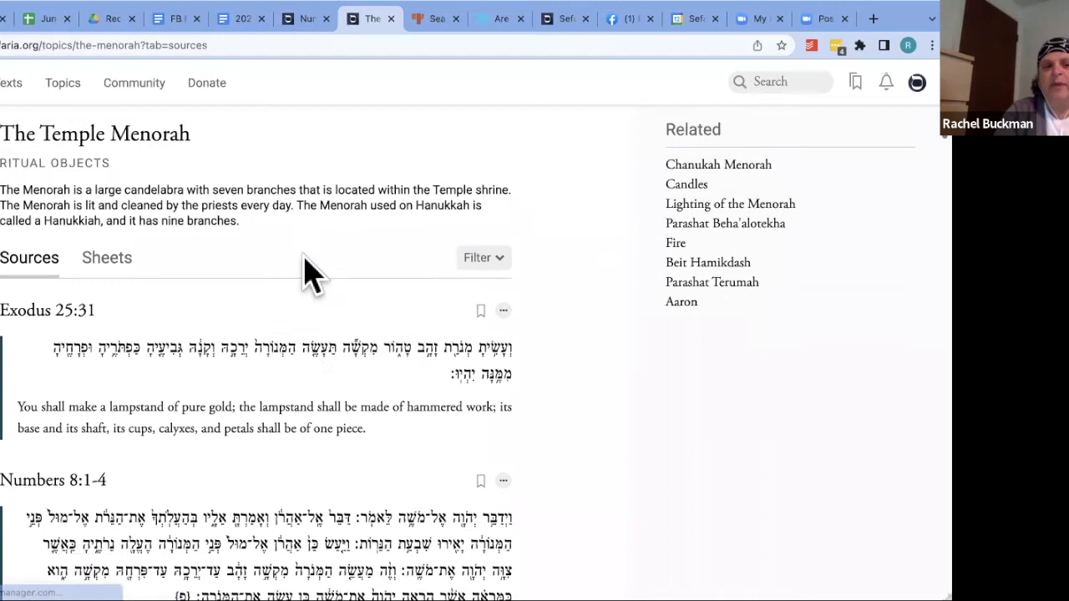
{"action": "scroll", "coordinate": [309, 274], "scroll_direction": "down", "scroll_amount": 1}
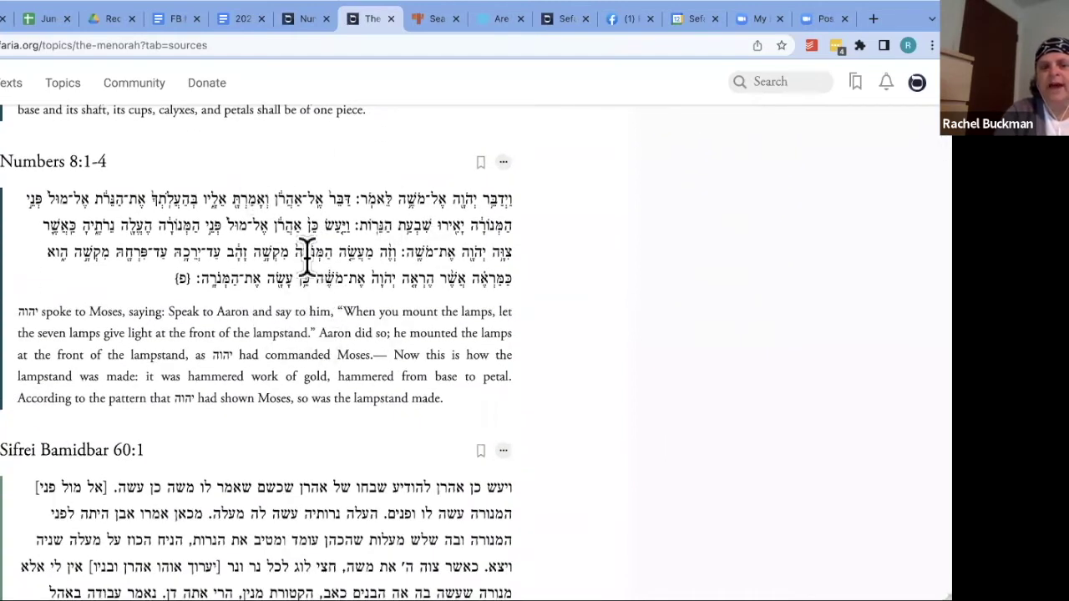
{"action": "scroll", "coordinate": [308, 251], "scroll_direction": "up", "scroll_amount": 3}
{"action": "scroll", "coordinate": [309, 382], "scroll_direction": "down", "scroll_amount": 4}
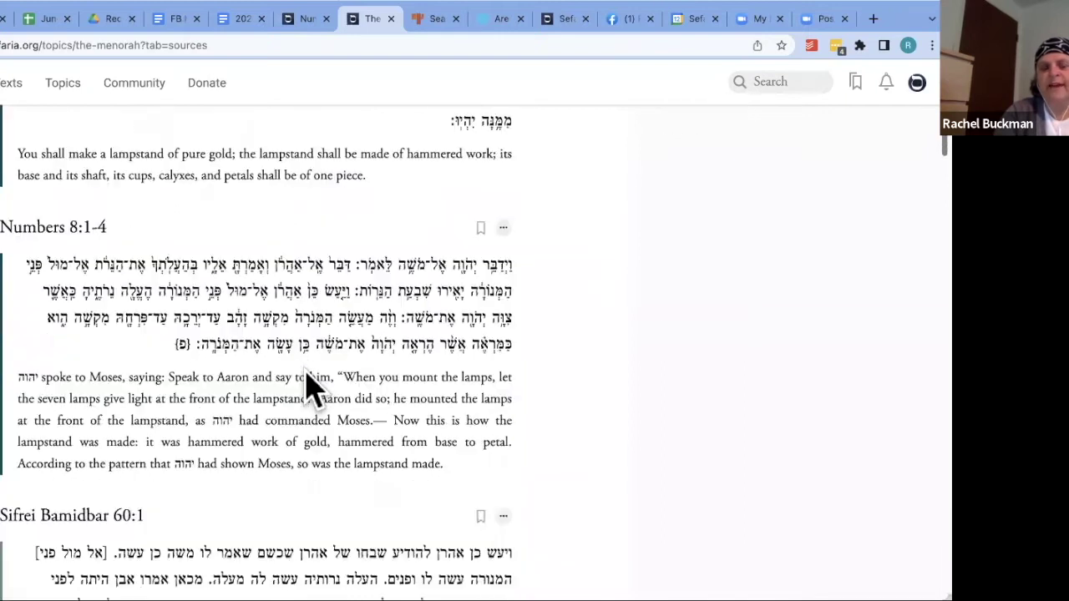
{"action": "scroll", "coordinate": [306, 371], "scroll_direction": "down", "scroll_amount": 2}
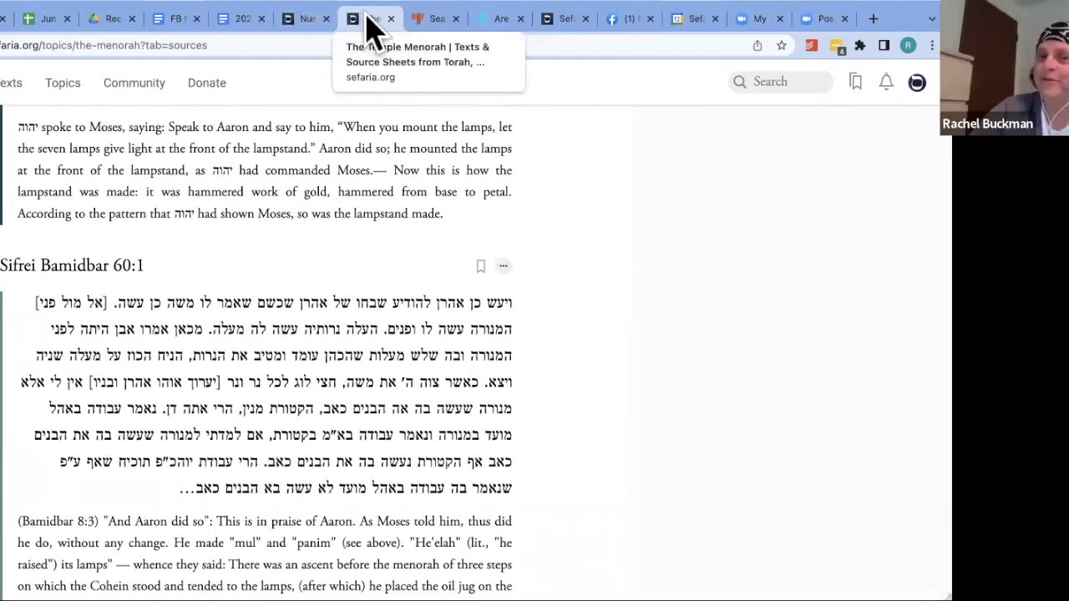
Open Tanakh > Genesis chapter 25 from Texts and show verse 25:1's Commentary, Talmud and Midrash resources
{"action": "left_click", "coordinate": [11, 84]}
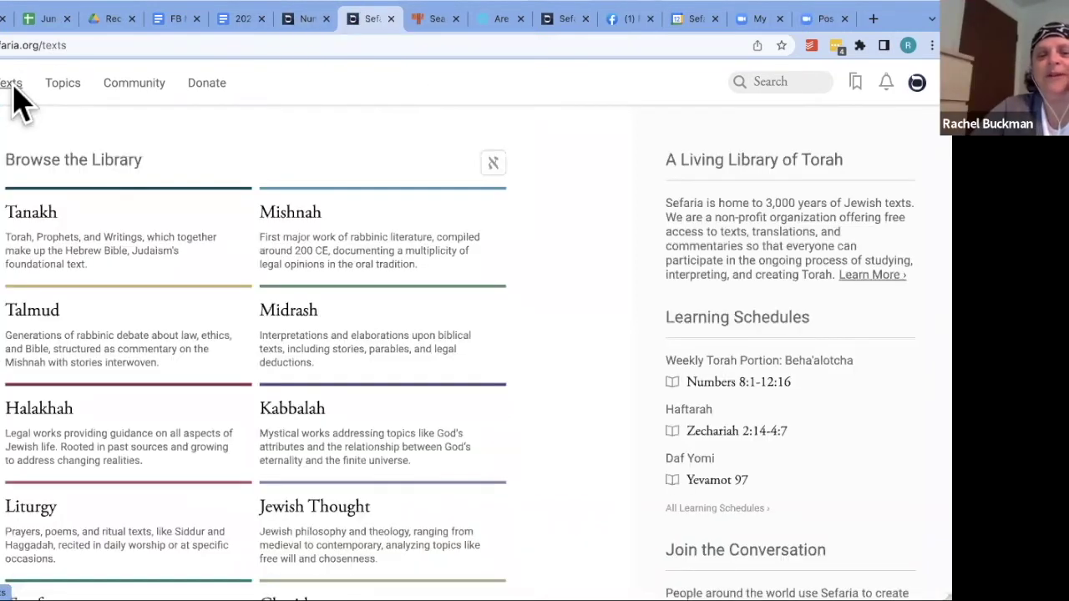
{"action": "left_click", "coordinate": [30, 211]}
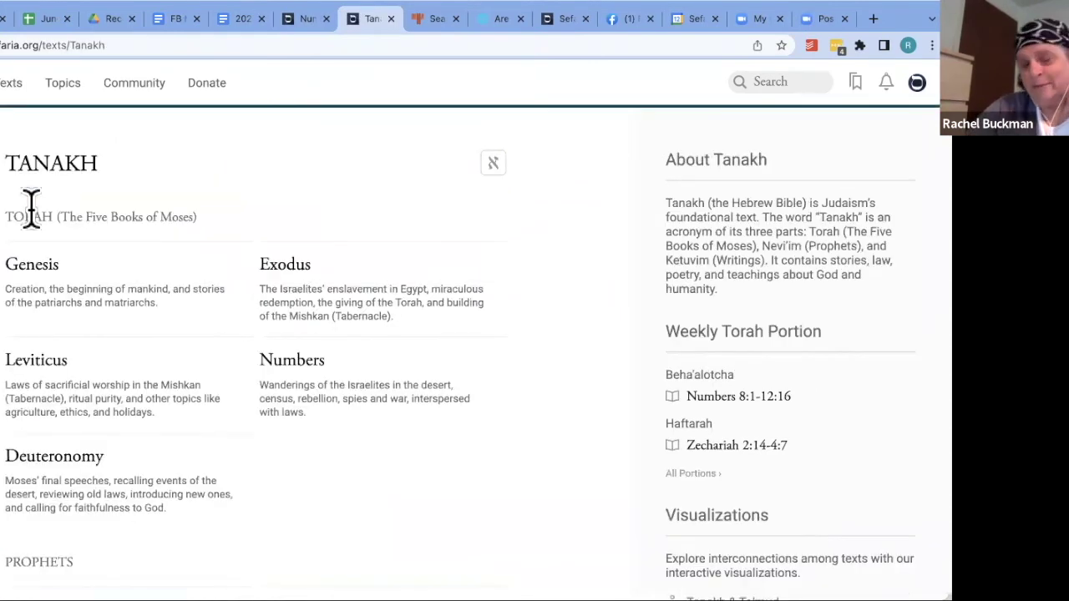
{"action": "left_click", "coordinate": [31, 263]}
{"action": "left_click", "coordinate": [108, 449]}
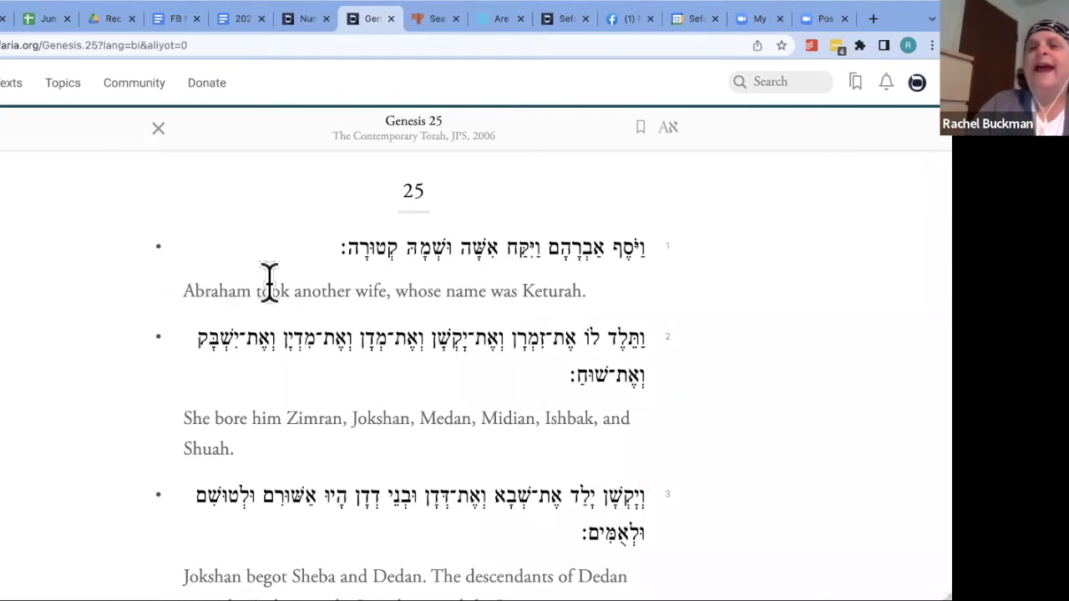
{"action": "left_click", "coordinate": [460, 244]}
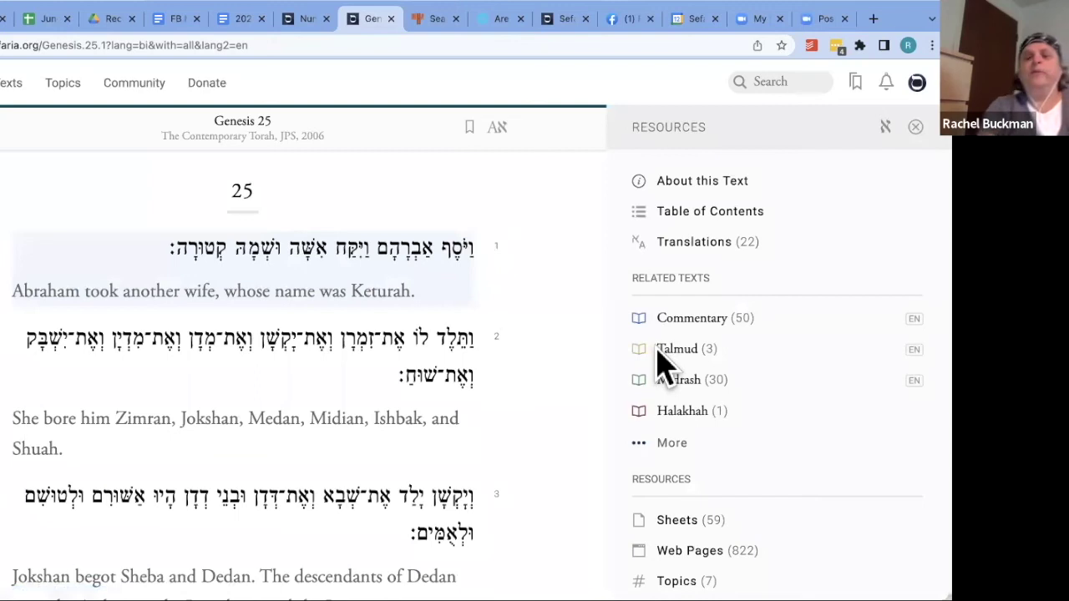
Scroll the Lexicon entry for לקח, then load the dictionary entry for Ishbak (ישבק) in Genesis 25:2
{"action": "left_click", "coordinate": [350, 263]}
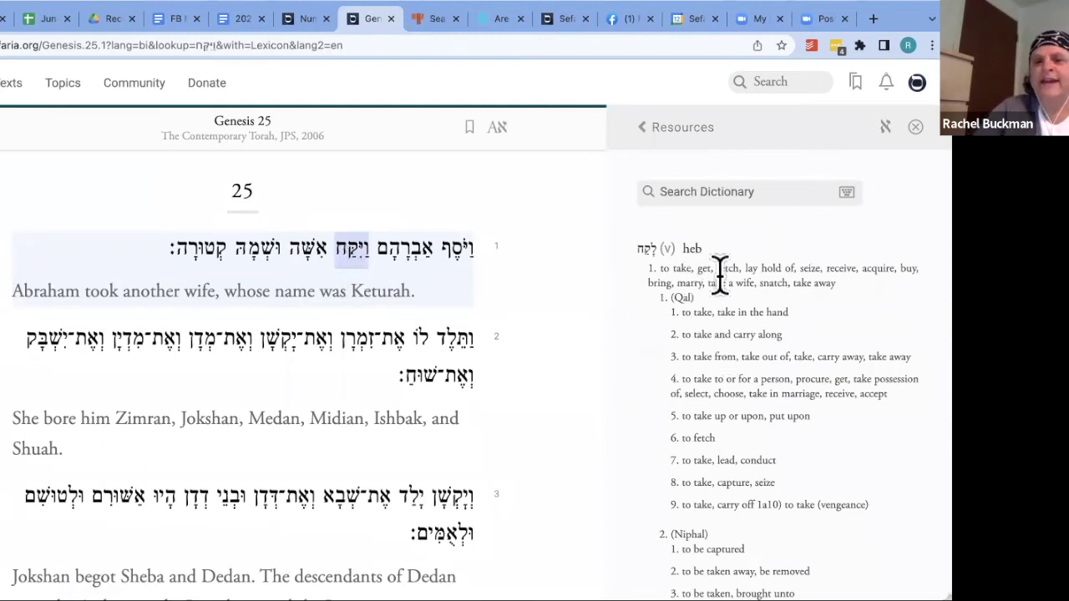
{"action": "scroll", "coordinate": [714, 326], "scroll_direction": "down", "scroll_amount": 5}
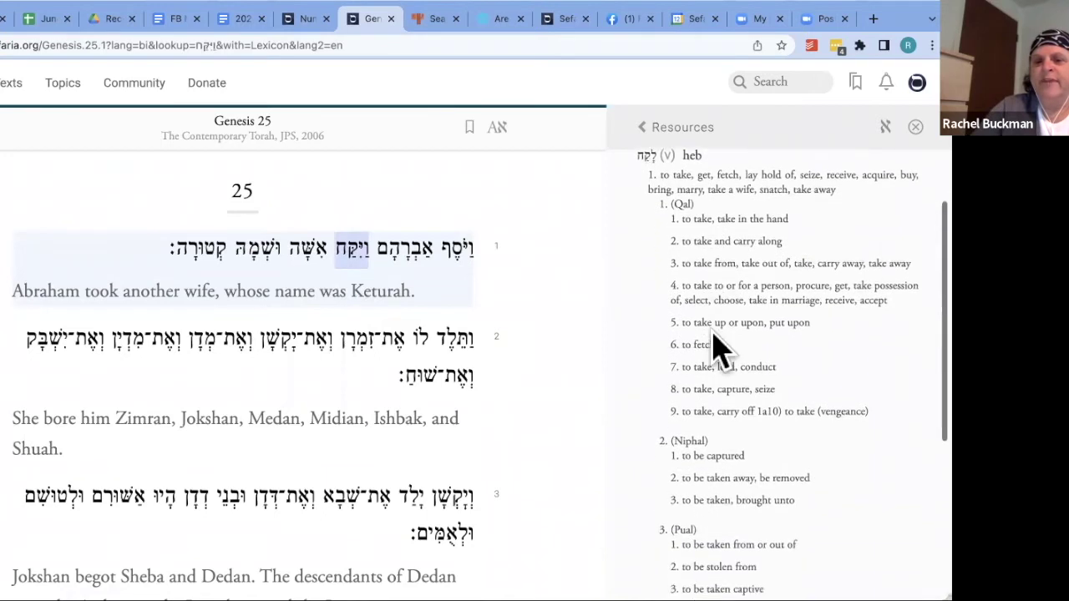
{"action": "scroll", "coordinate": [712, 330], "scroll_direction": "down", "scroll_amount": 4}
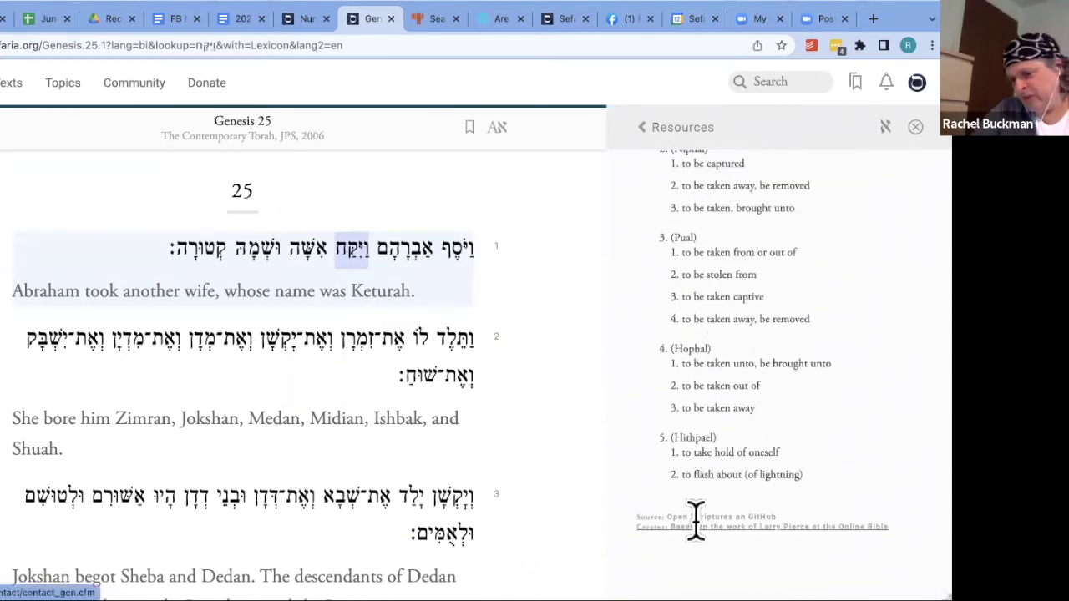
{"action": "scroll", "coordinate": [695, 510], "scroll_direction": "up", "scroll_amount": 9}
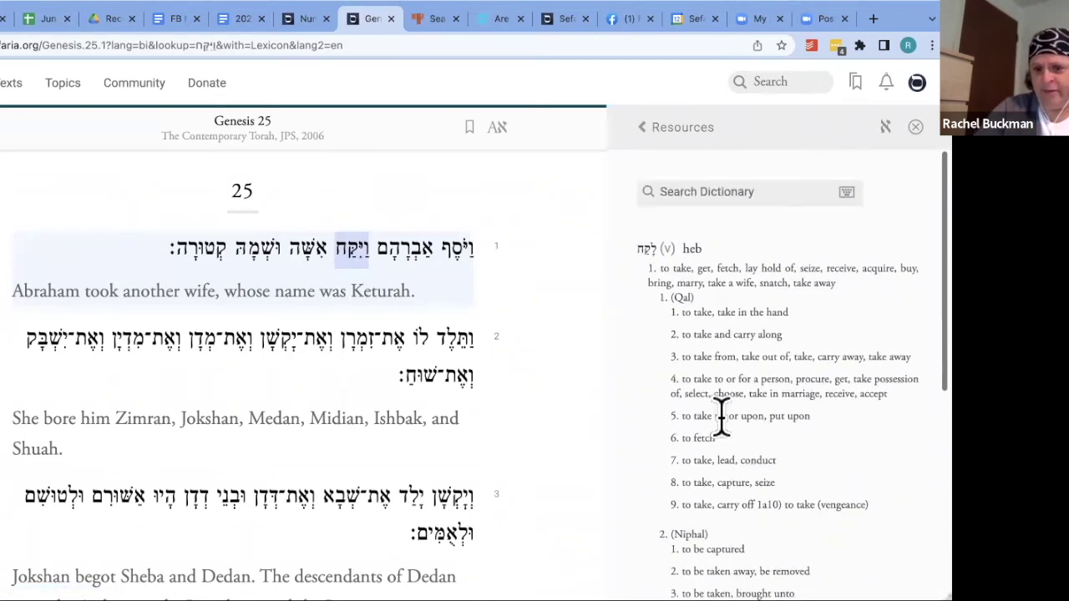
{"action": "scroll", "coordinate": [709, 501], "scroll_direction": "down", "scroll_amount": 4}
{"action": "scroll", "coordinate": [709, 501], "scroll_direction": "down", "scroll_amount": 2}
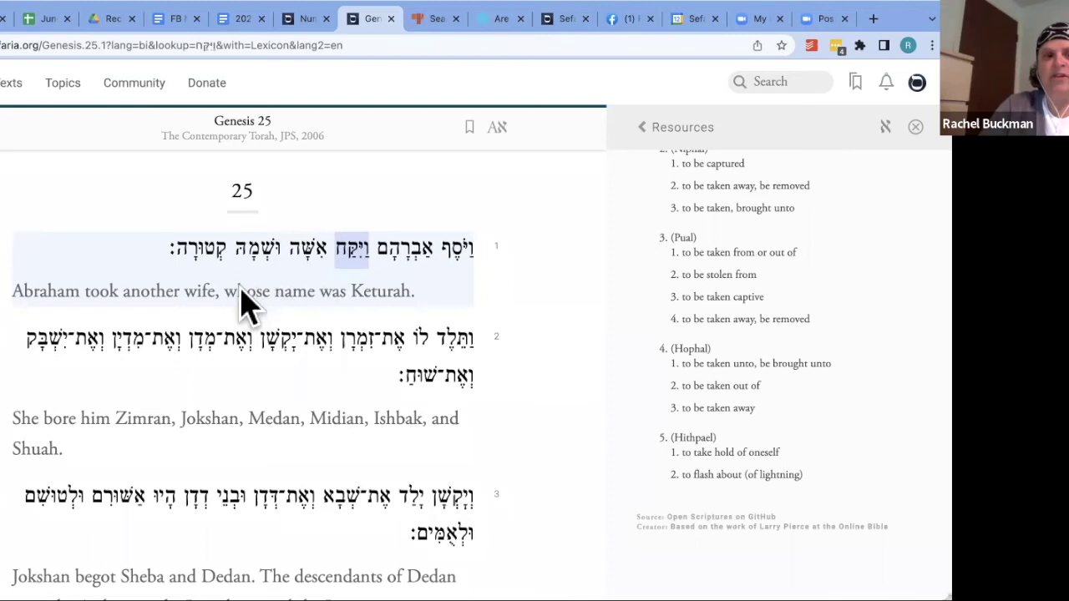
{"action": "left_click", "coordinate": [44, 343]}
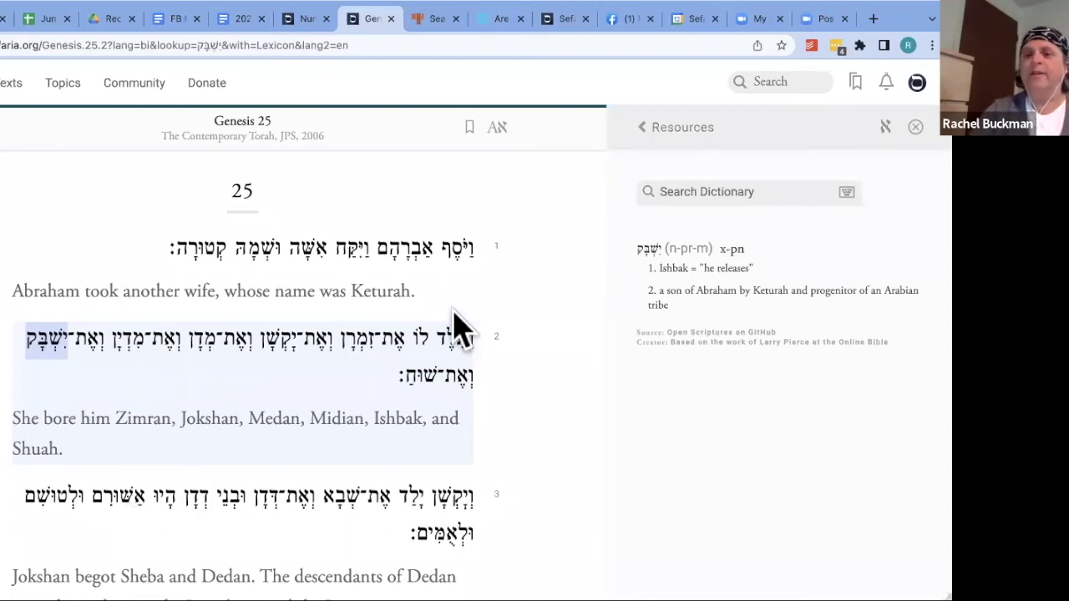
{"action": "left_click", "coordinate": [640, 127]}
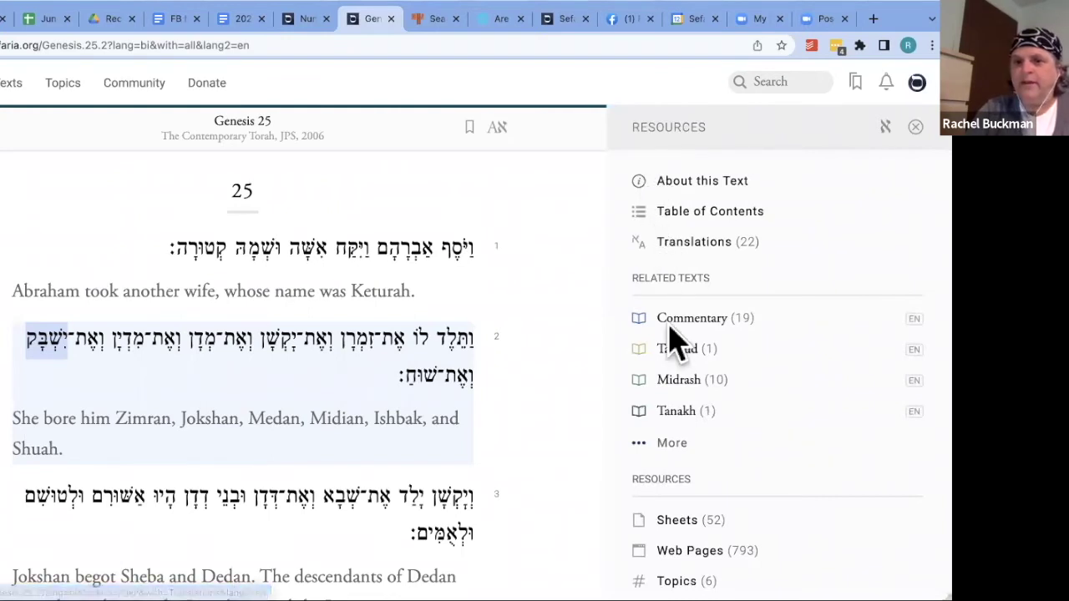
{"action": "scroll", "coordinate": [675, 384], "scroll_direction": "down", "scroll_amount": 5}
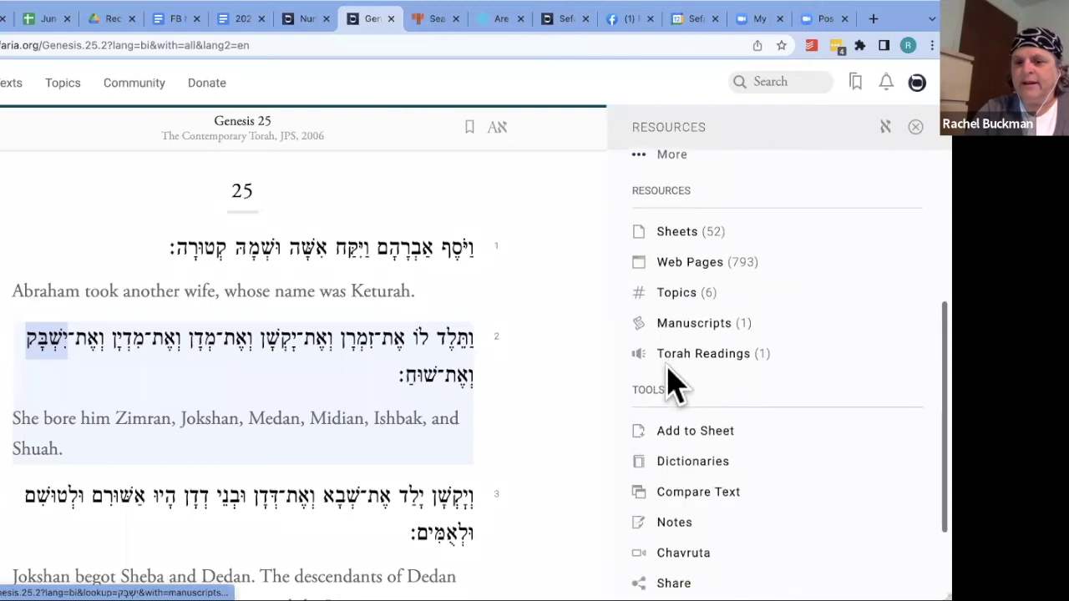
{"action": "scroll", "coordinate": [675, 385], "scroll_direction": "down", "scroll_amount": 2}
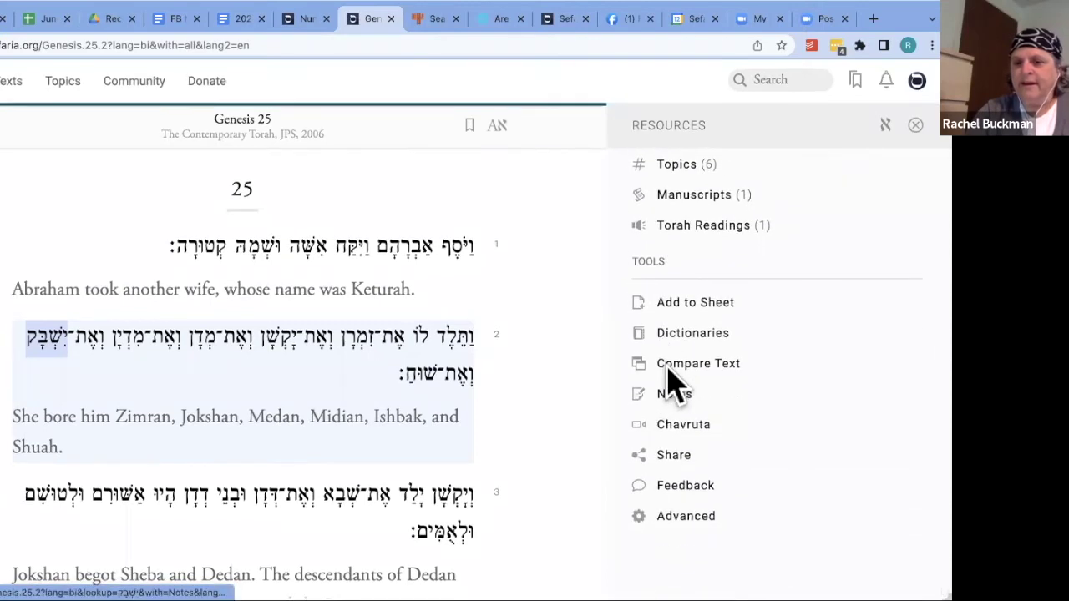
{"action": "left_click", "coordinate": [678, 335]}
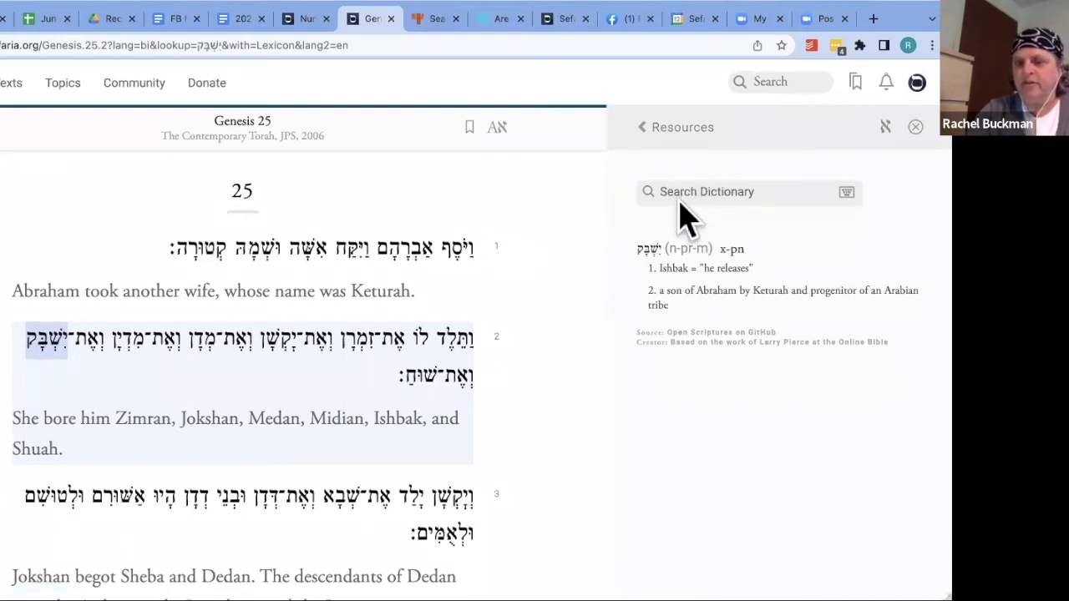
{"action": "left_click", "coordinate": [846, 193]}
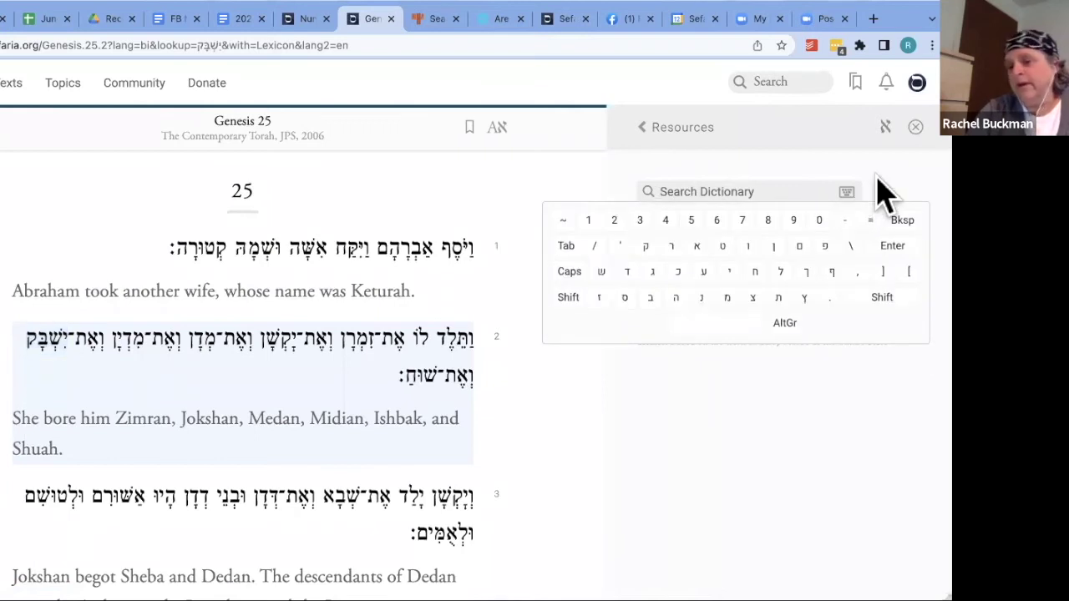
{"action": "key", "text": "Escape"}
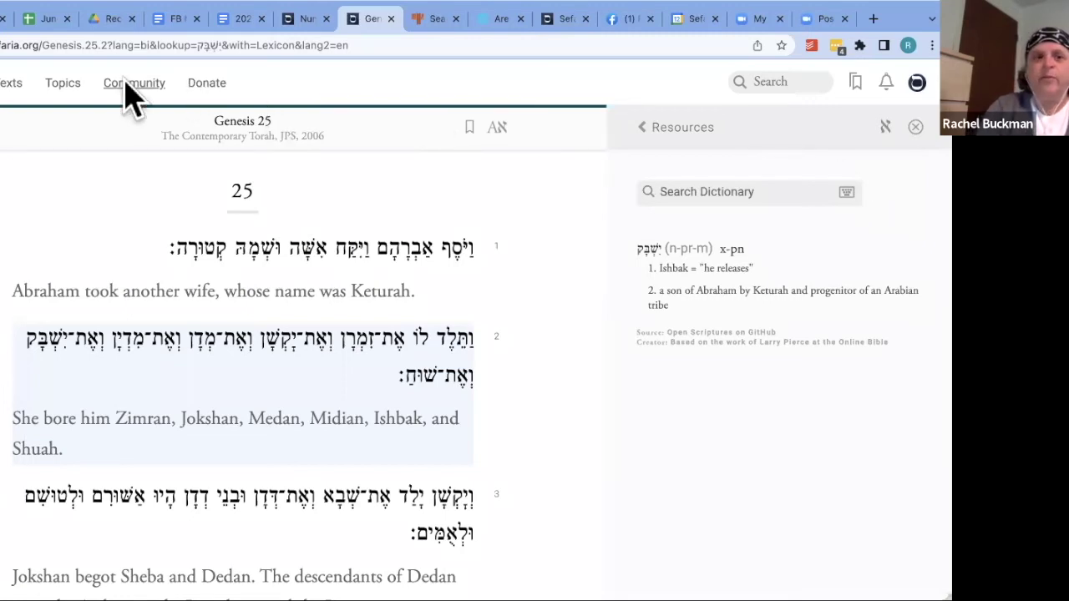
Go to the Browse the Library page and open the Reference category
{"action": "left_click", "coordinate": [12, 83]}
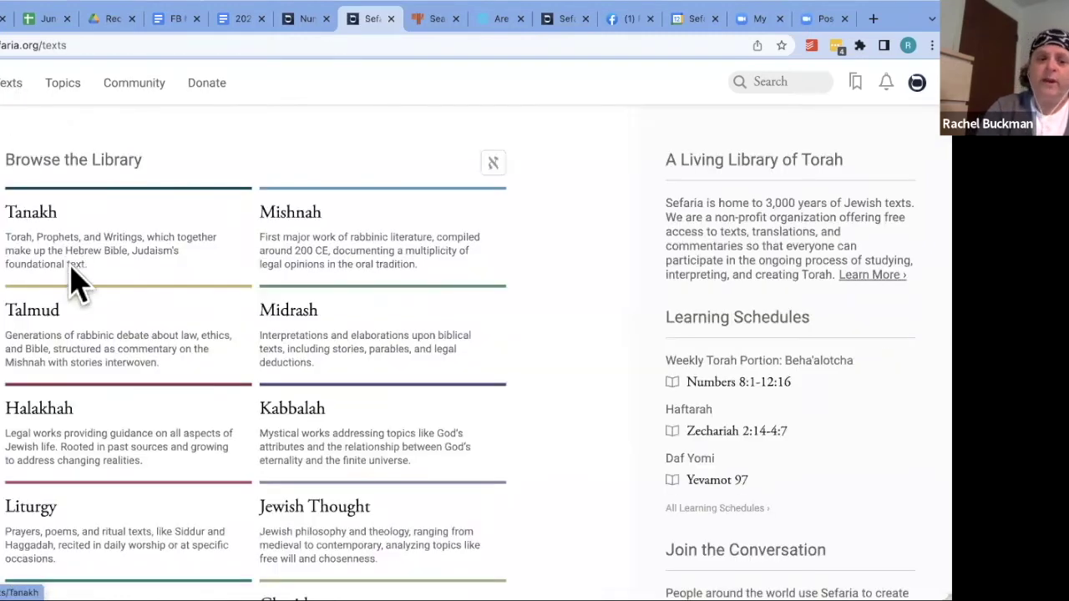
{"action": "scroll", "coordinate": [92, 313], "scroll_direction": "down", "scroll_amount": 2}
{"action": "scroll", "coordinate": [96, 322], "scroll_direction": "down", "scroll_amount": 4}
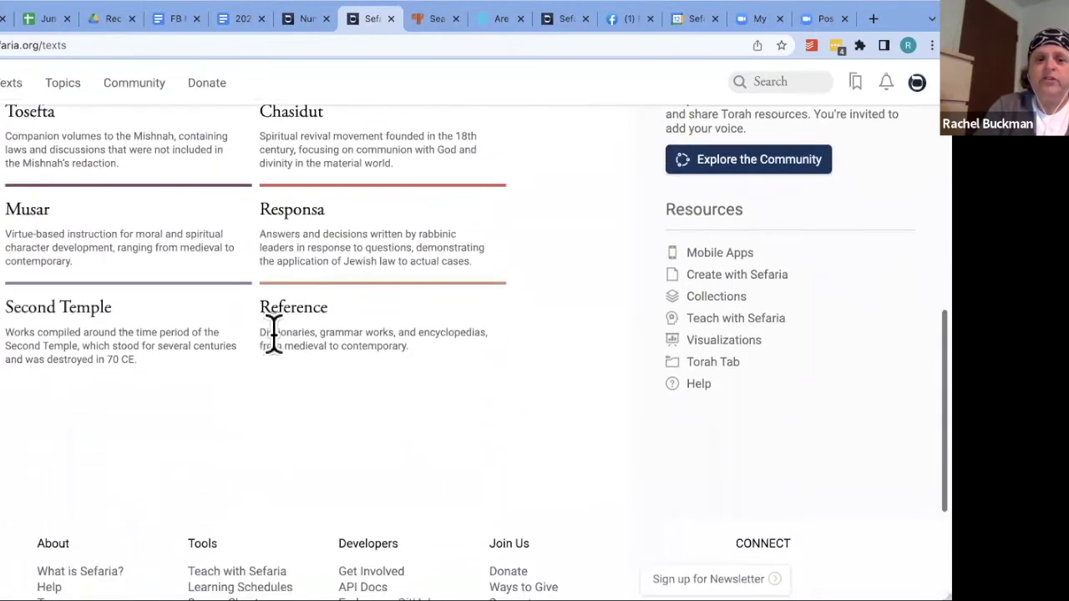
{"action": "left_click", "coordinate": [290, 309]}
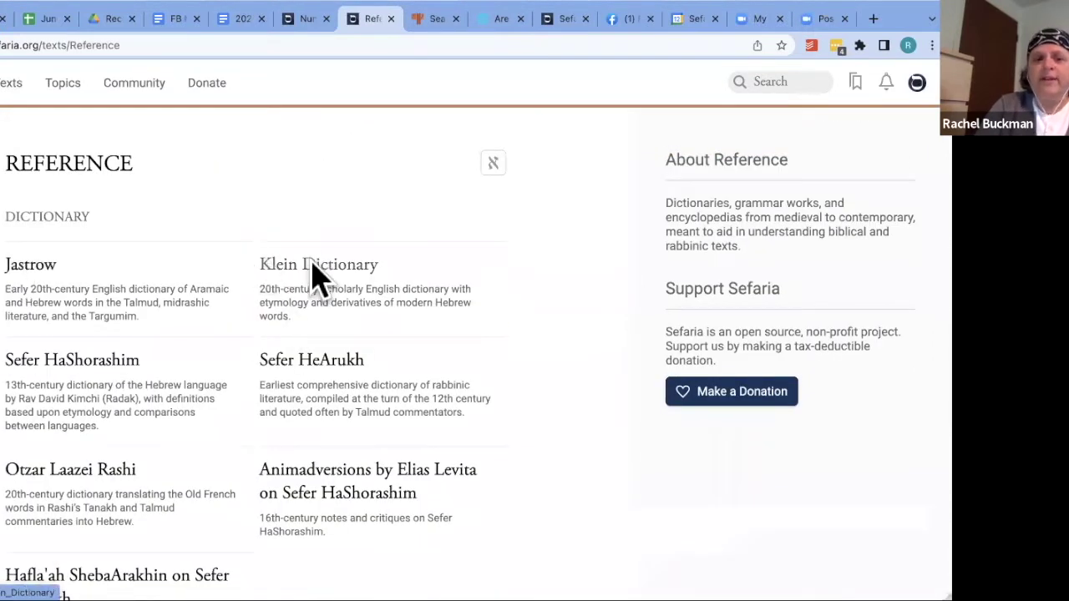
Browse the Reference list of dictionaries and grammar works, then open Jastrow's dictionary
{"action": "scroll", "coordinate": [119, 380], "scroll_direction": "down", "scroll_amount": 2}
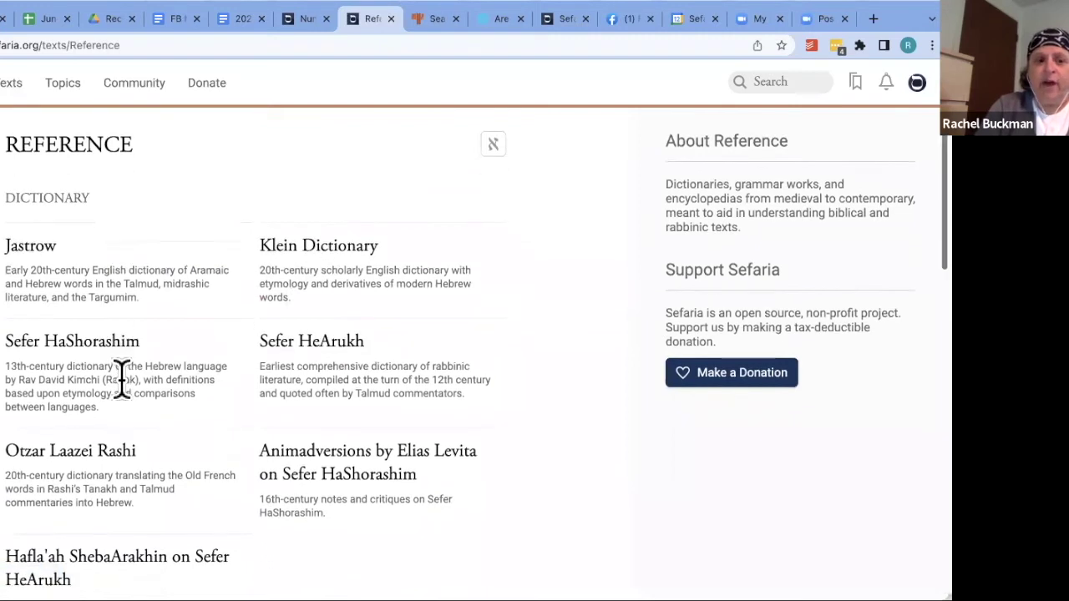
{"action": "scroll", "coordinate": [121, 385], "scroll_direction": "down", "scroll_amount": 4}
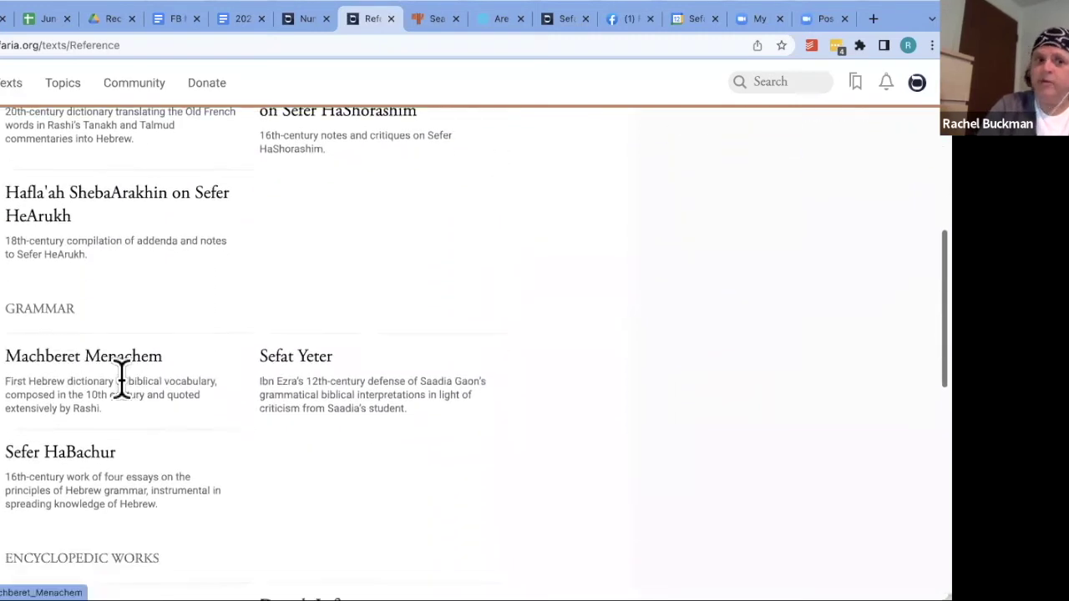
{"action": "scroll", "coordinate": [121, 380], "scroll_direction": "down", "scroll_amount": 4}
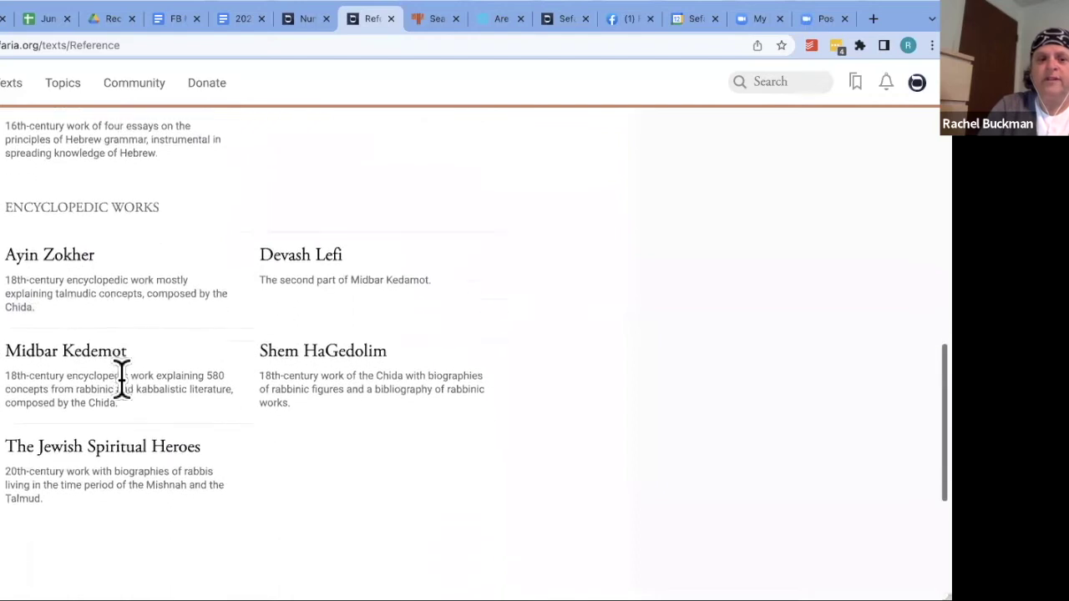
{"action": "scroll", "coordinate": [121, 380], "scroll_direction": "down", "scroll_amount": 1}
{"action": "scroll", "coordinate": [121, 380], "scroll_direction": "up", "scroll_amount": 10}
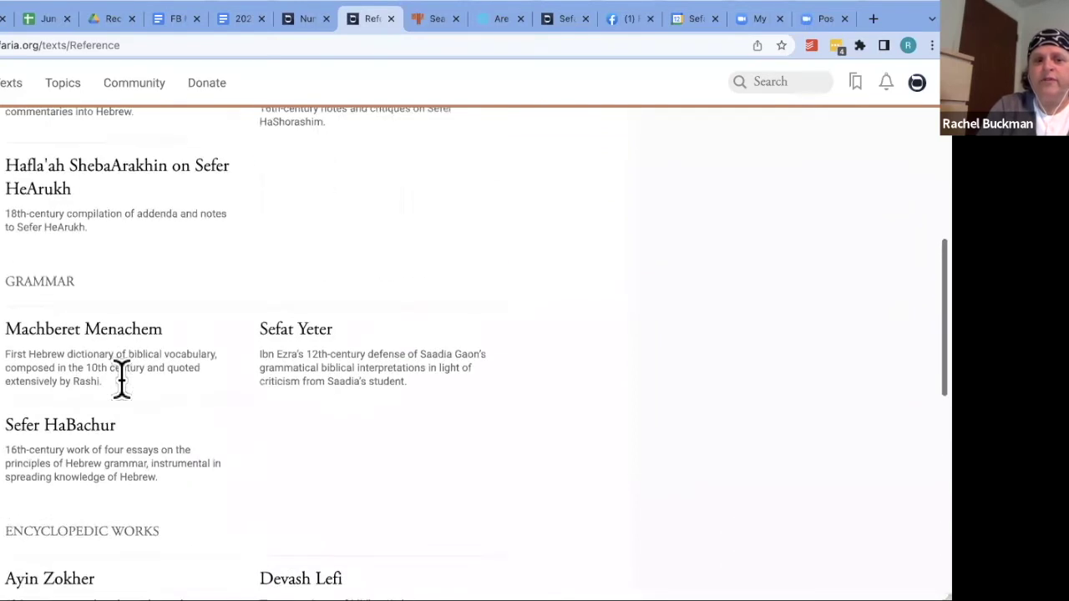
{"action": "scroll", "coordinate": [123, 381], "scroll_direction": "up", "scroll_amount": 2}
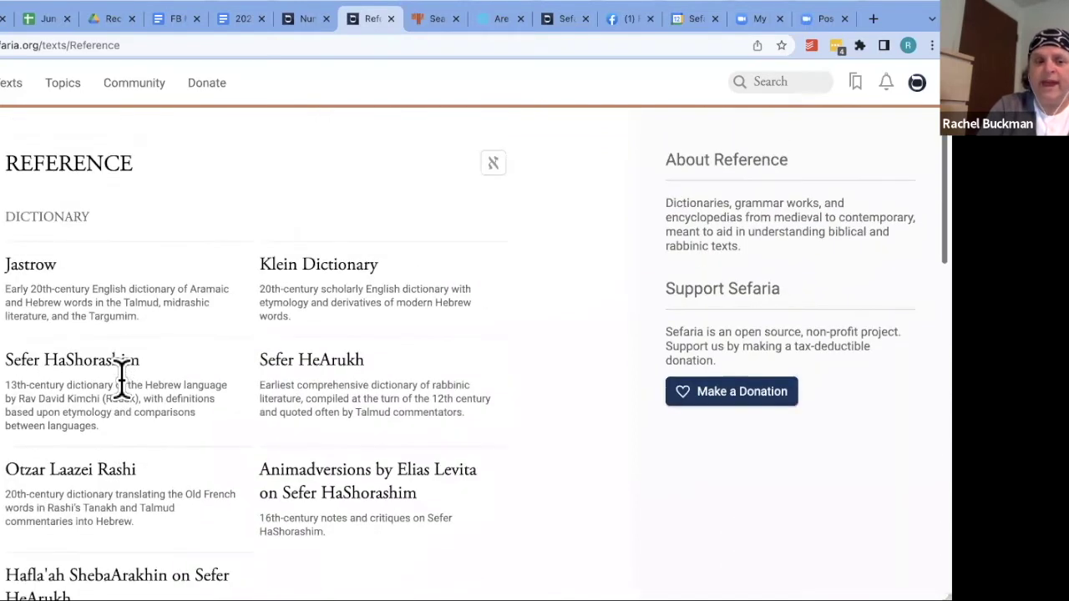
{"action": "left_click", "coordinate": [33, 266]}
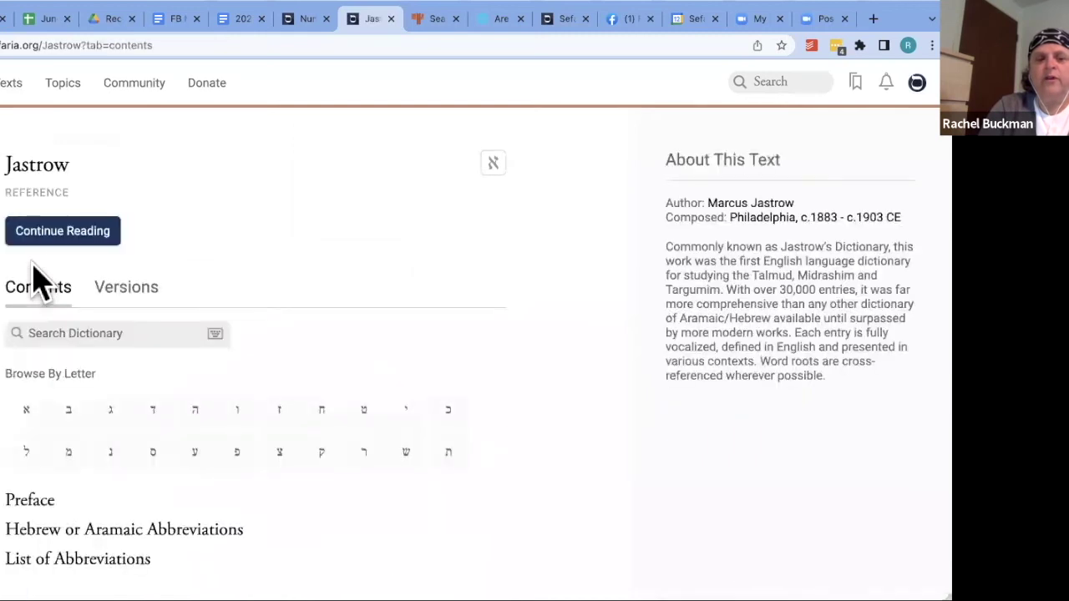
Browse Jastrow's ד entries, then switch to the Numbers 8:1-12:16 tab and its library listing
{"action": "left_click", "coordinate": [153, 409]}
{"action": "scroll", "coordinate": [209, 426], "scroll_direction": "down", "scroll_amount": 10}
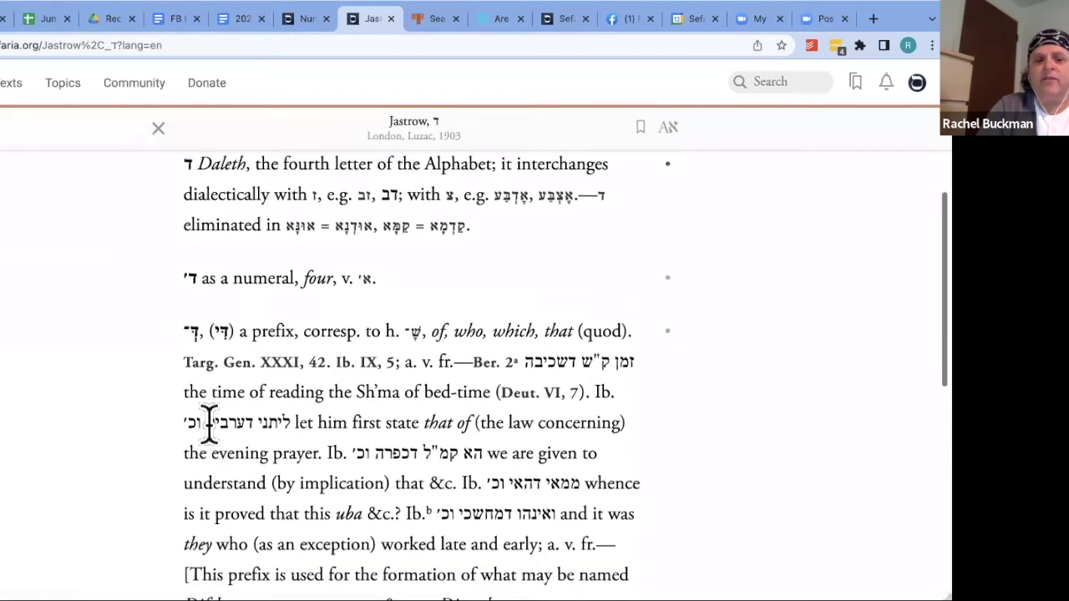
{"action": "scroll", "coordinate": [209, 426], "scroll_direction": "down", "scroll_amount": 15}
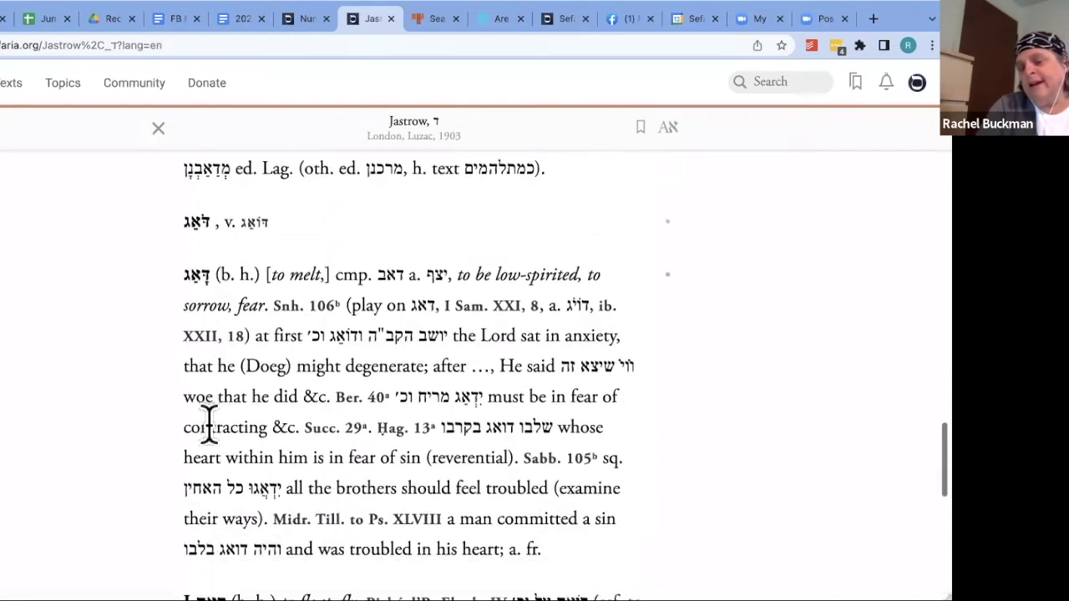
{"action": "scroll", "coordinate": [209, 426], "scroll_direction": "down", "scroll_amount": 3}
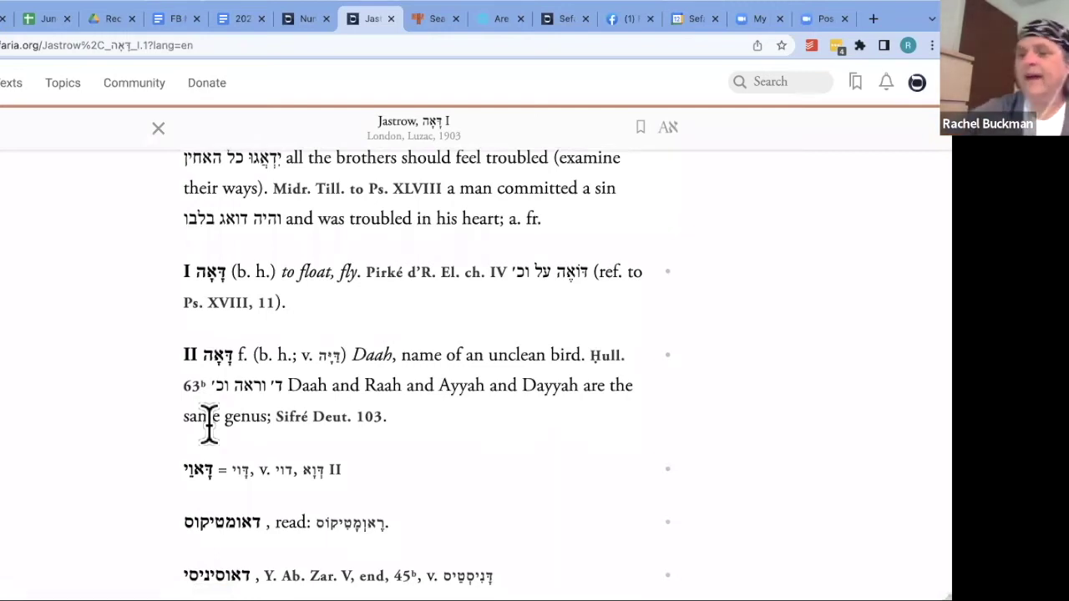
{"action": "left_click", "coordinate": [299, 18]}
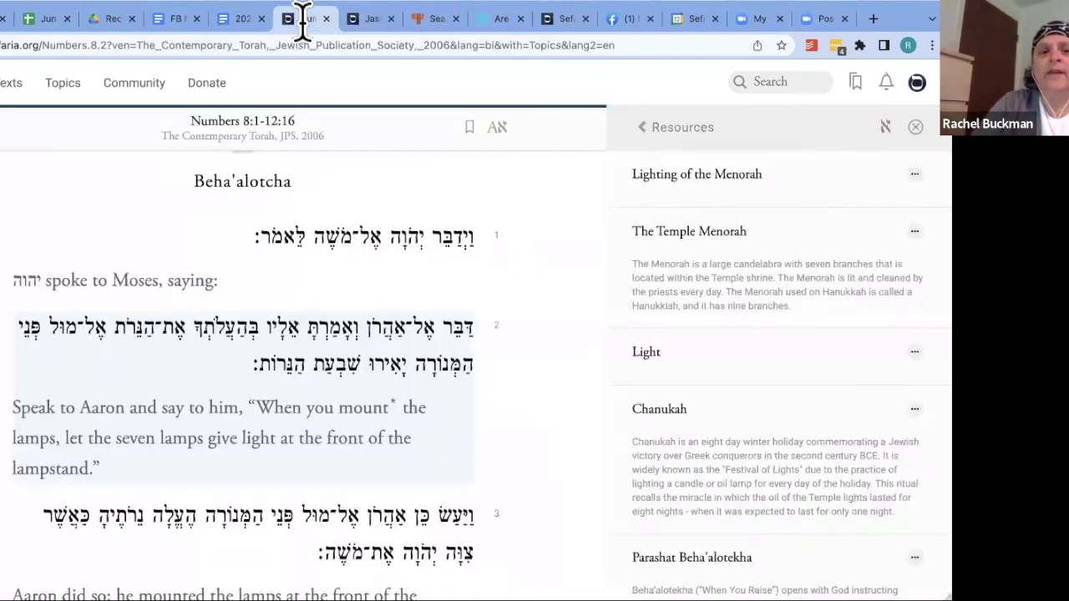
{"action": "left_click", "coordinate": [11, 82]}
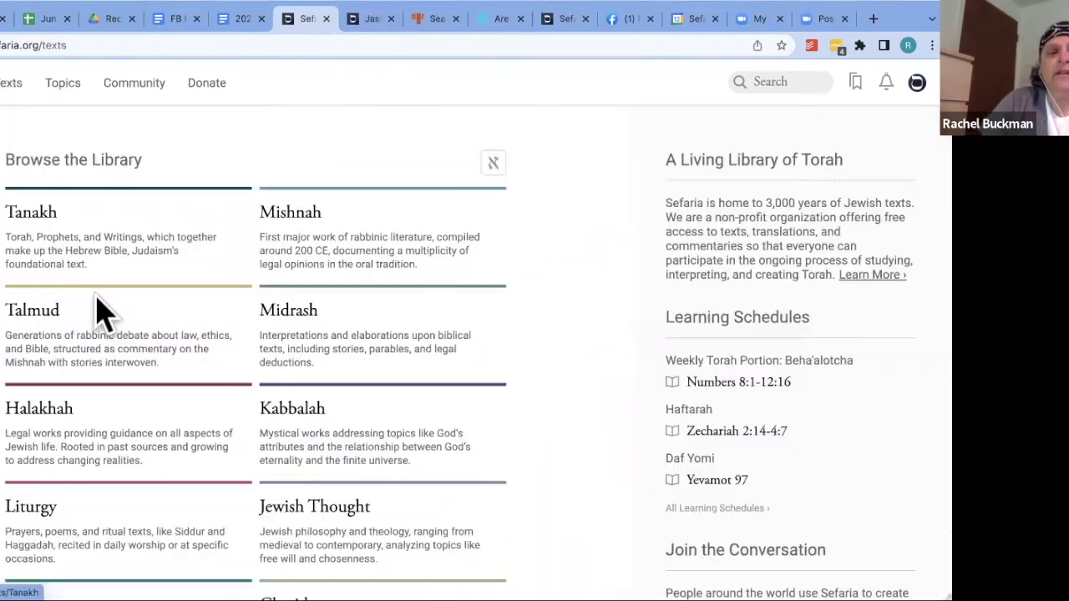
Open Mishnah Sheviit chapter 1 from the Mishnah category
{"action": "left_click", "coordinate": [291, 224]}
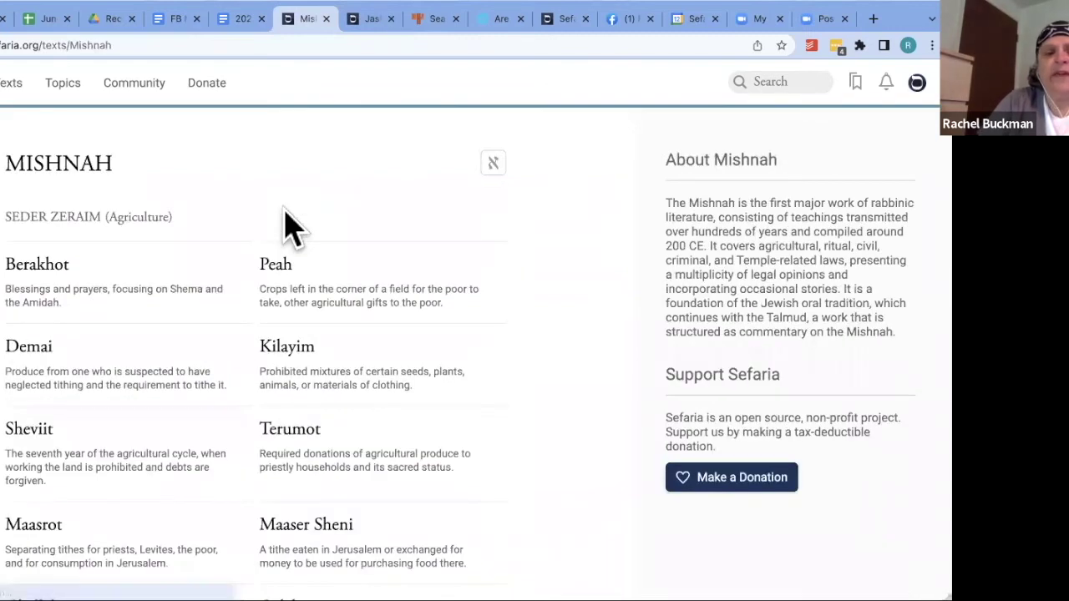
{"action": "left_click", "coordinate": [28, 430]}
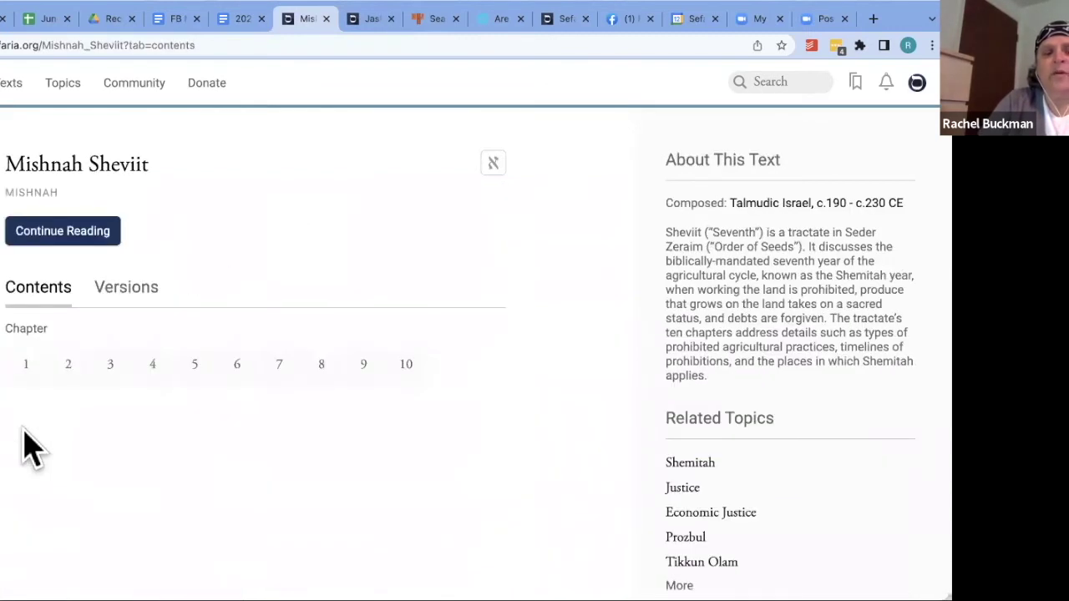
{"action": "left_click", "coordinate": [28, 361]}
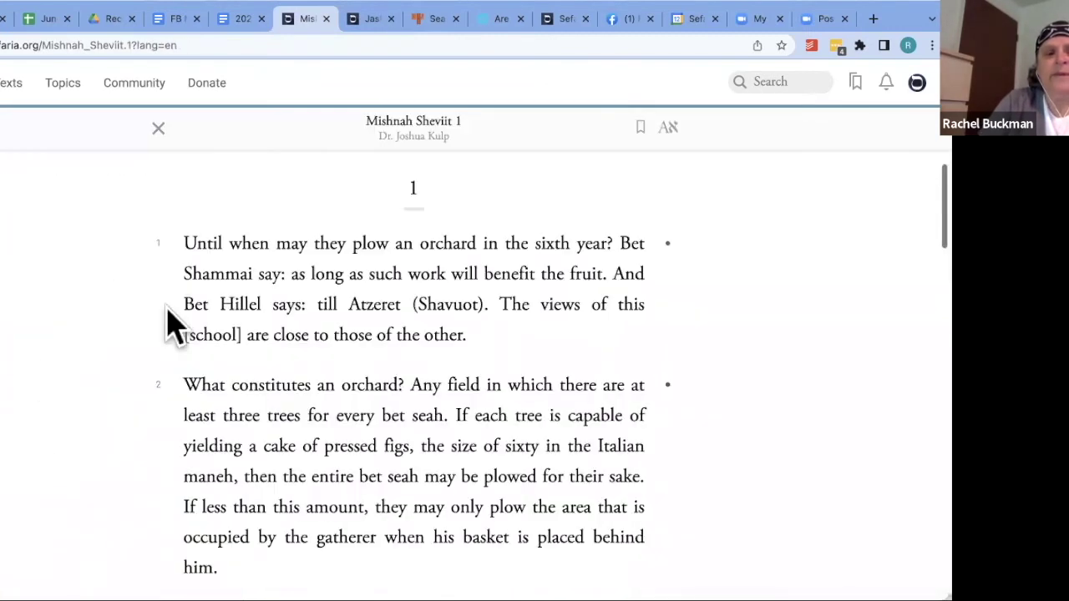
Switch to bilingual Hebrew-English layout and show resources for mishnah 1
{"action": "left_click", "coordinate": [664, 130]}
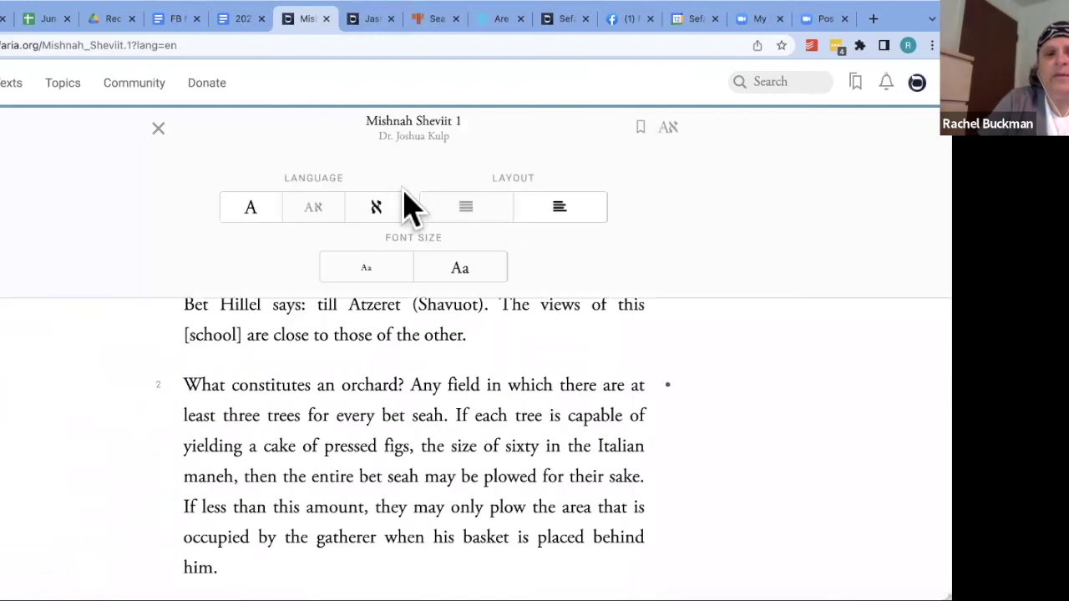
{"action": "left_click", "coordinate": [316, 208]}
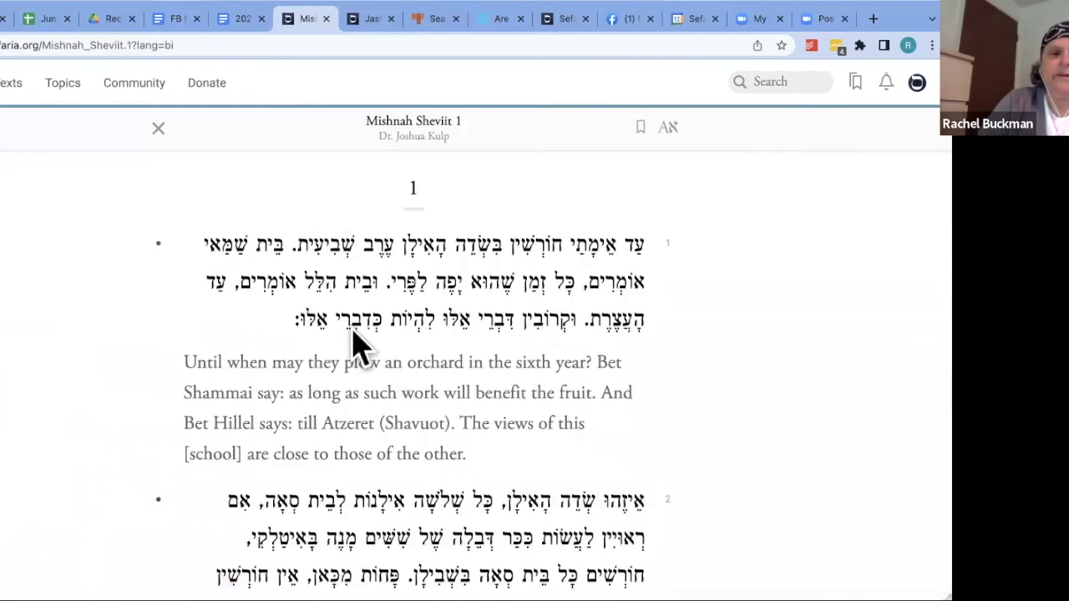
{"action": "left_click", "coordinate": [415, 332]}
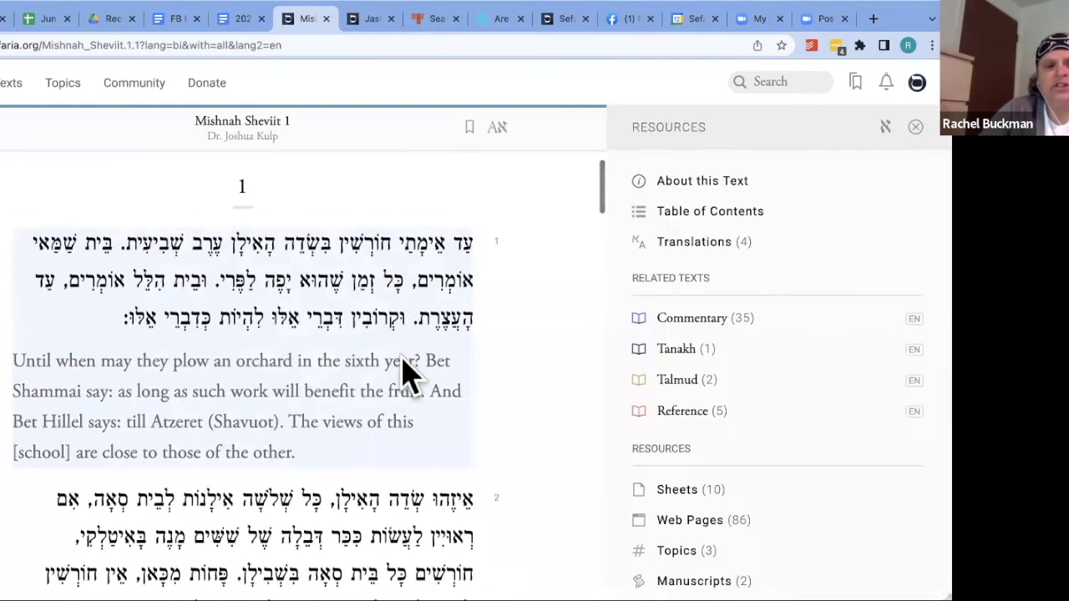
{"action": "scroll", "coordinate": [404, 375], "scroll_direction": "down", "scroll_amount": 1}
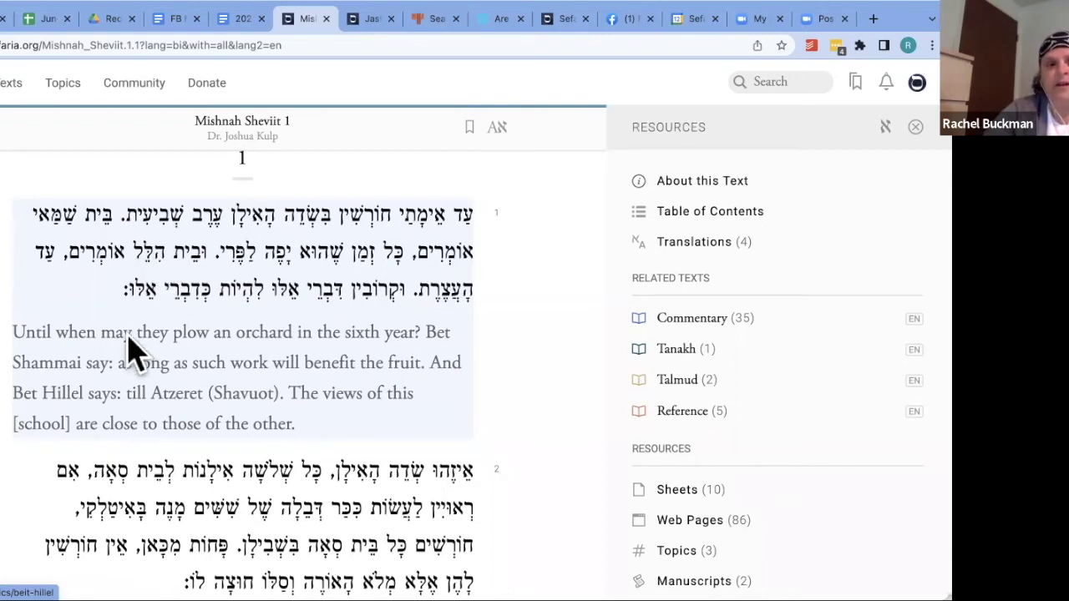
Read the lexicon entries for Bet Hillel, Beit Shammai and Rabbi Ishmael, then open the account menu
{"action": "left_click", "coordinate": [52, 408]}
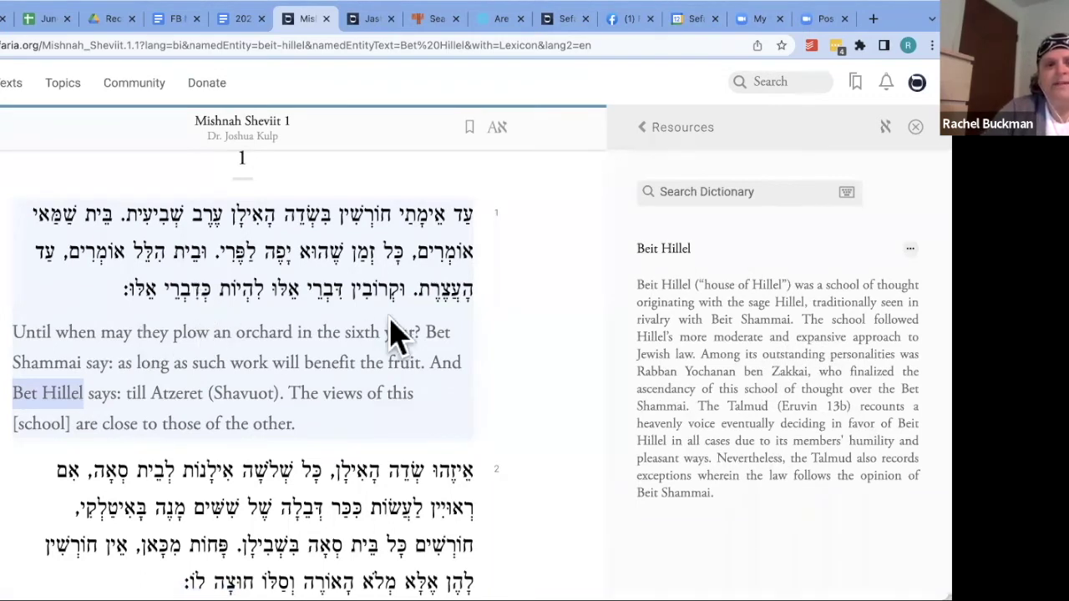
{"action": "left_click", "coordinate": [80, 223]}
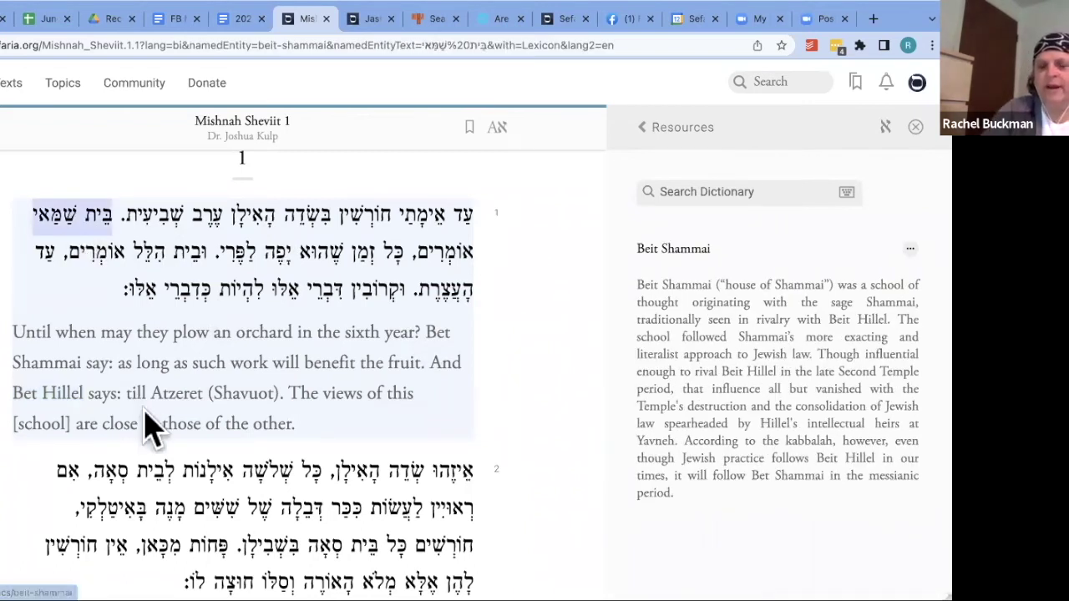
{"action": "scroll", "coordinate": [144, 426], "scroll_direction": "down", "scroll_amount": 7}
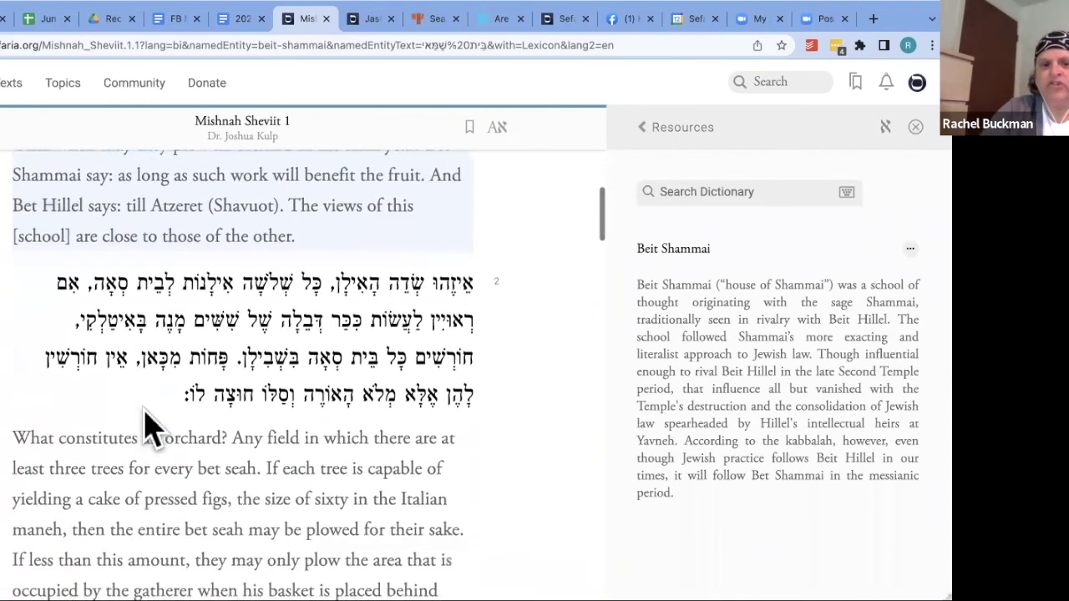
{"action": "scroll", "coordinate": [143, 426], "scroll_direction": "down", "scroll_amount": 8}
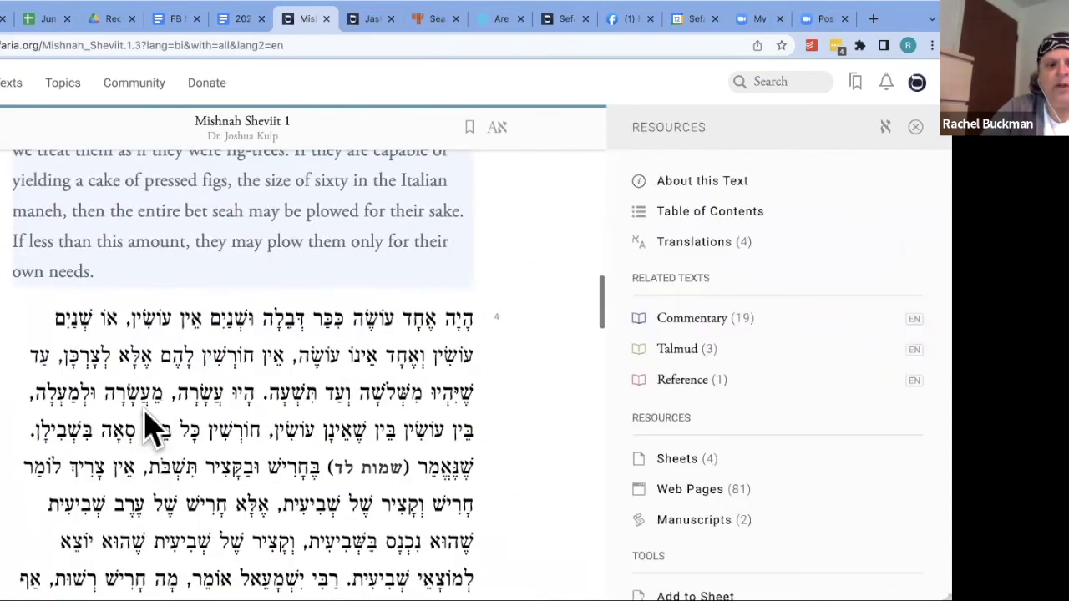
{"action": "scroll", "coordinate": [144, 426], "scroll_direction": "down", "scroll_amount": 5}
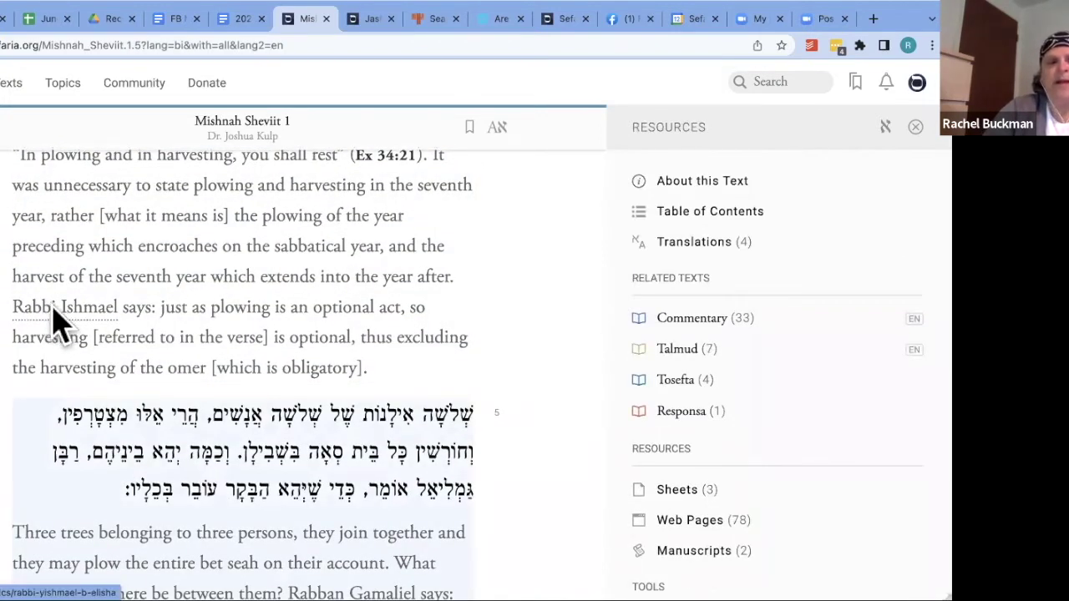
{"action": "left_click", "coordinate": [55, 318]}
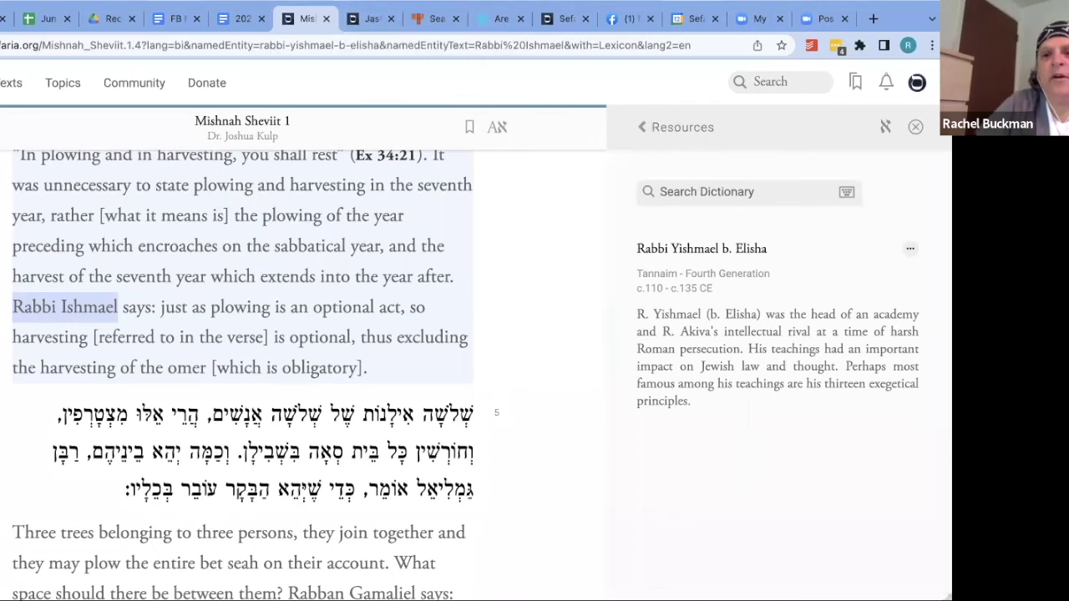
{"action": "left_click", "coordinate": [917, 82]}
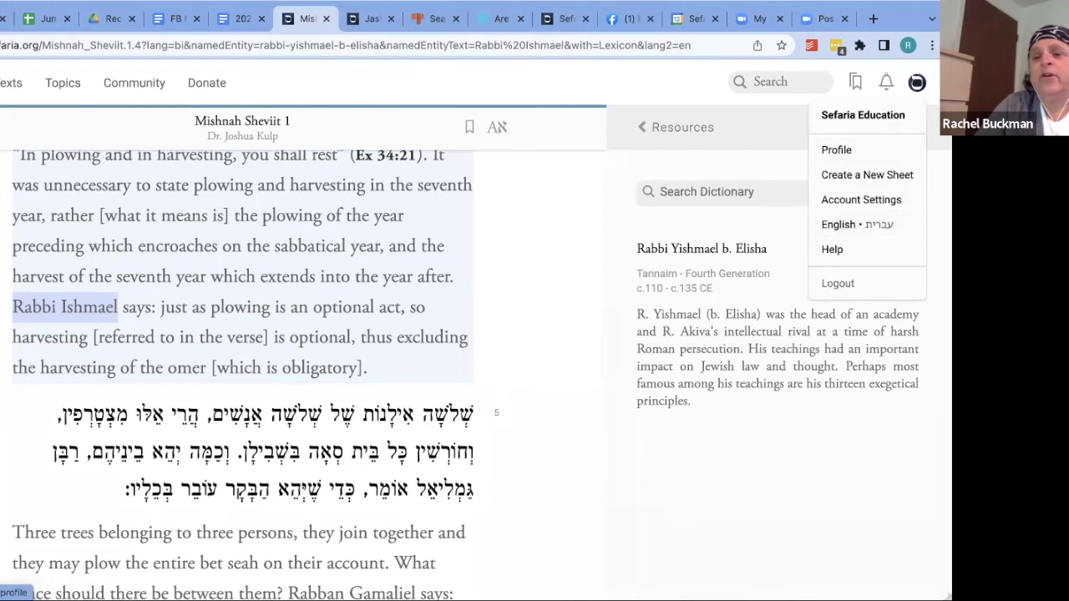
Switch the site interface to Hebrew and scroll back to the start of Sheviit 1
{"action": "left_click", "coordinate": [876, 226]}
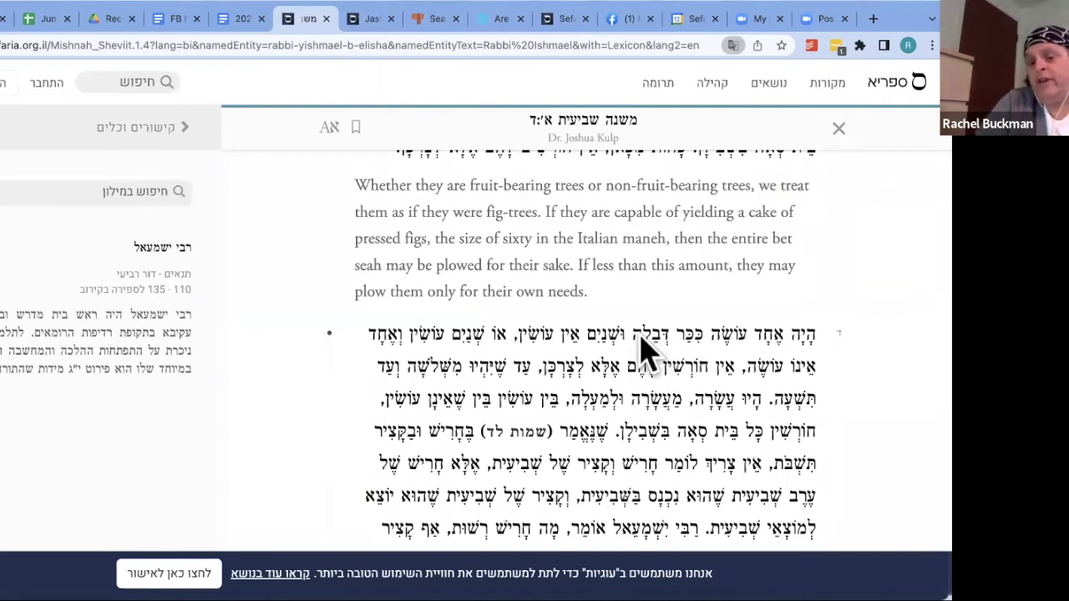
{"action": "scroll", "coordinate": [608, 330], "scroll_direction": "up", "scroll_amount": 1}
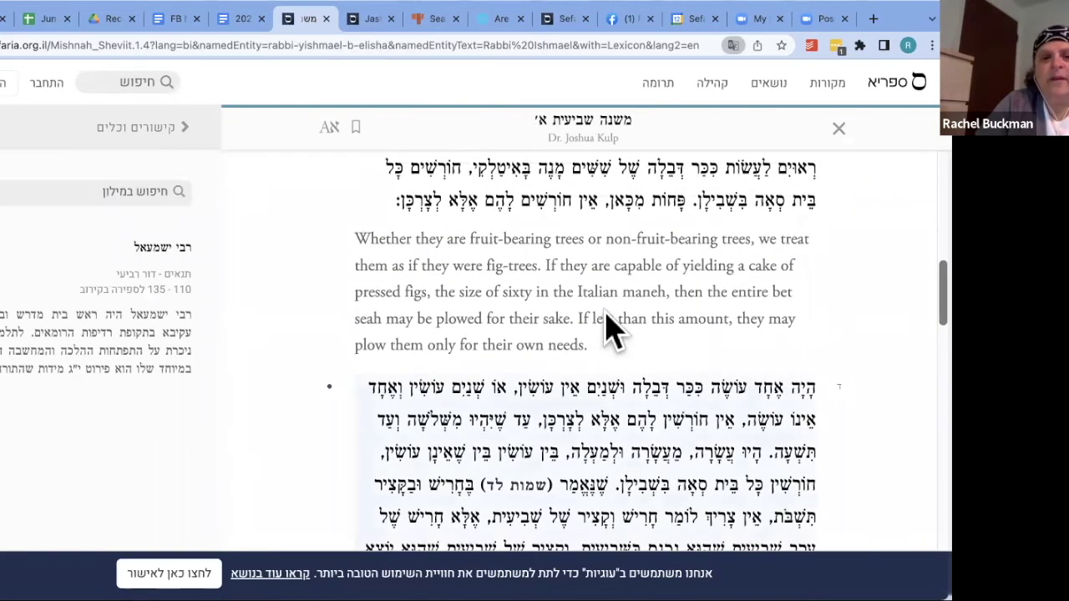
{"action": "scroll", "coordinate": [461, 330], "scroll_direction": "up", "scroll_amount": 1}
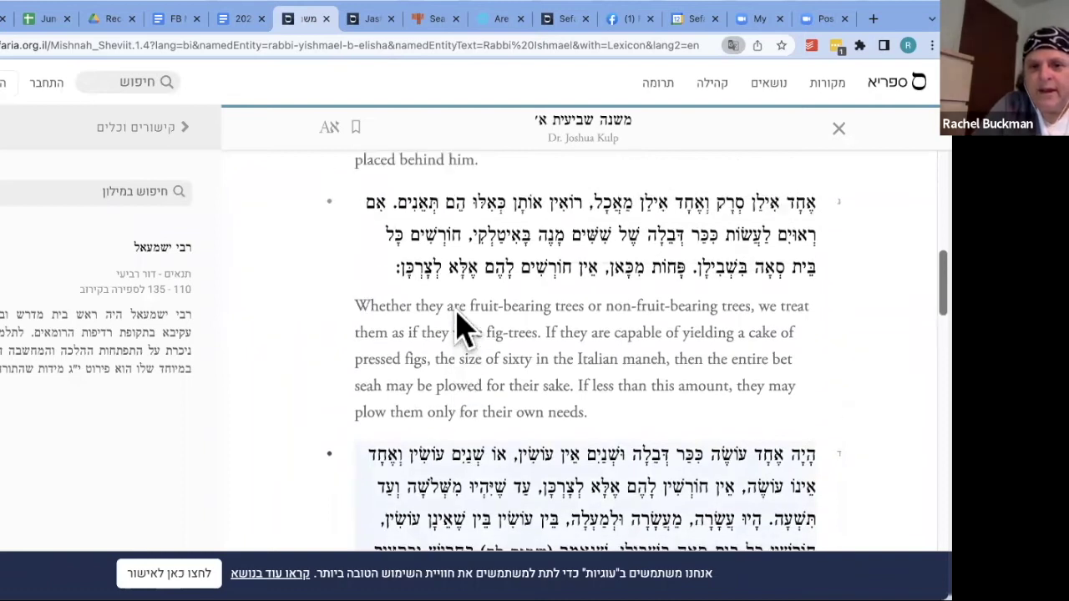
{"action": "scroll", "coordinate": [461, 327], "scroll_direction": "up", "scroll_amount": 4}
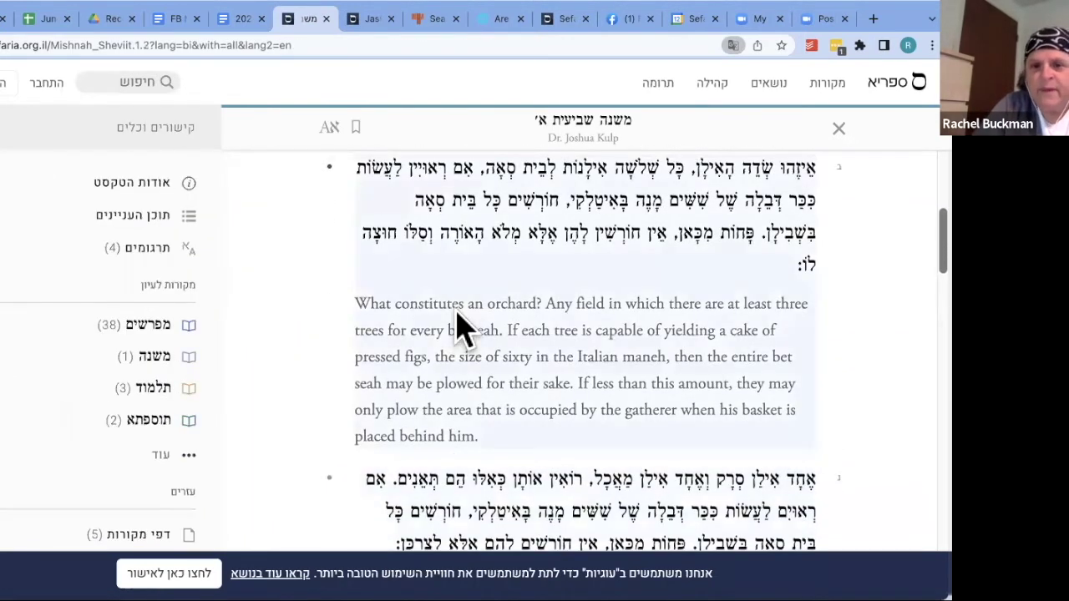
{"action": "scroll", "coordinate": [589, 216], "scroll_direction": "up", "scroll_amount": 1}
{"action": "scroll", "coordinate": [591, 216], "scroll_direction": "up", "scroll_amount": 2}
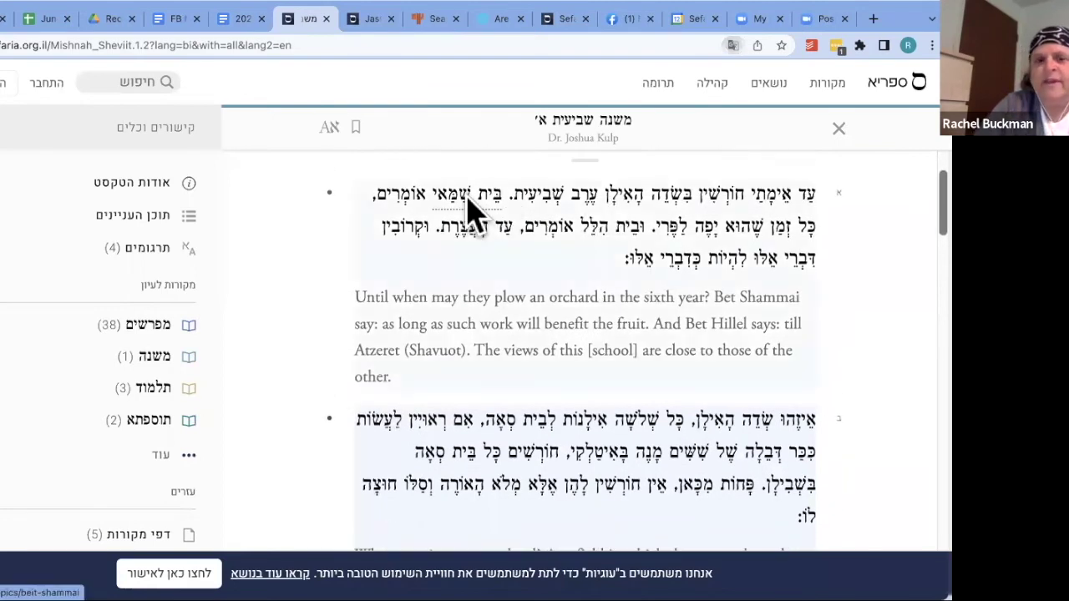
View the Beit Shammai entry and topic page, then the Beit Hillel lexicon entry
{"action": "left_click", "coordinate": [469, 201]}
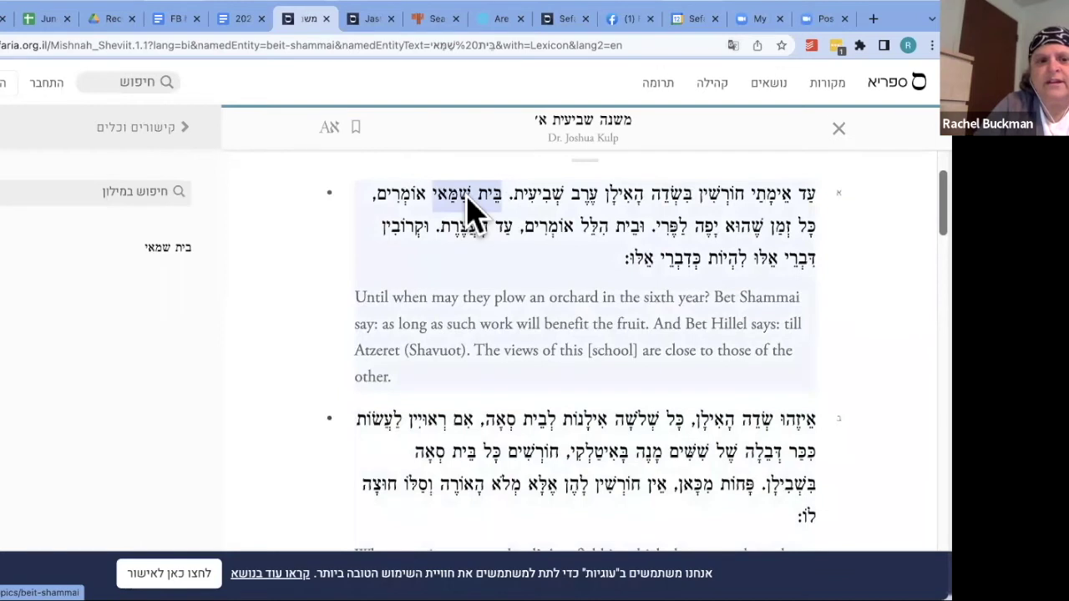
{"action": "left_click", "coordinate": [168, 248]}
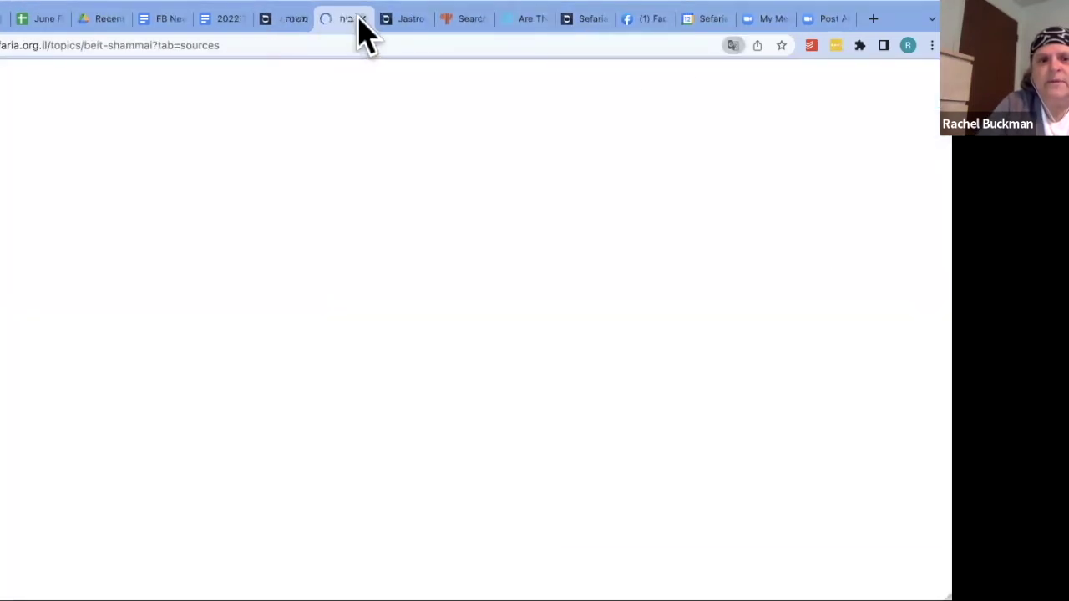
{"action": "left_click", "coordinate": [364, 19]}
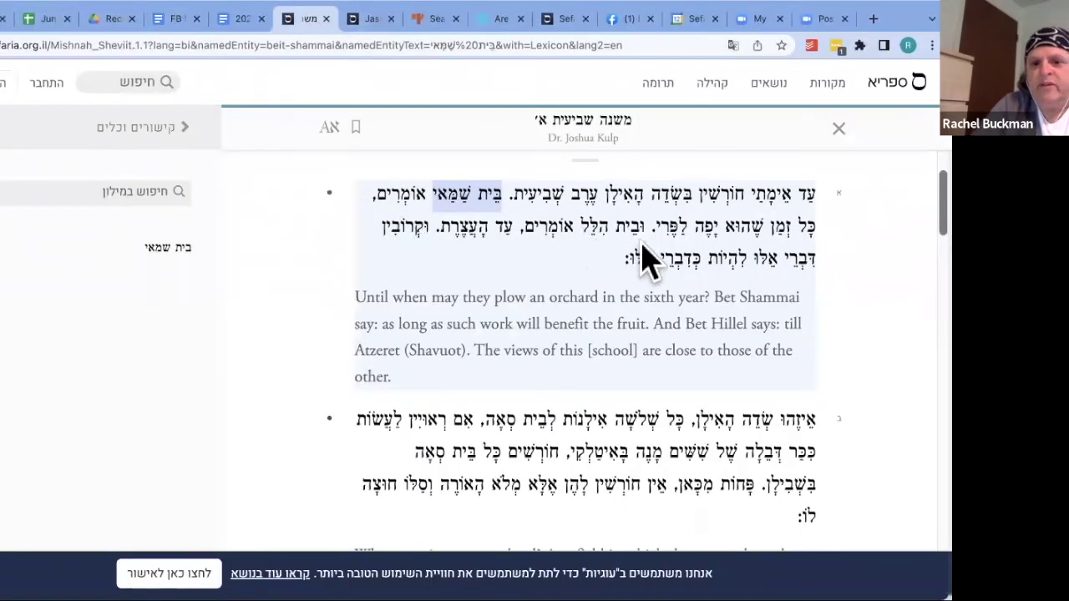
{"action": "left_click", "coordinate": [616, 227]}
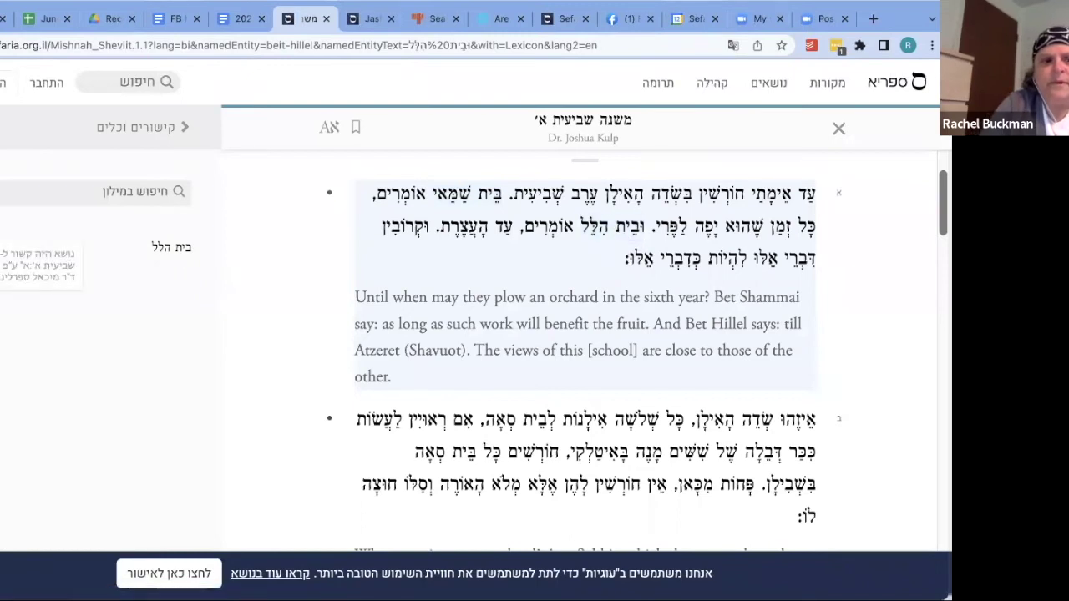
{"action": "scroll", "coordinate": [485, 407], "scroll_direction": "down", "scroll_amount": 6}
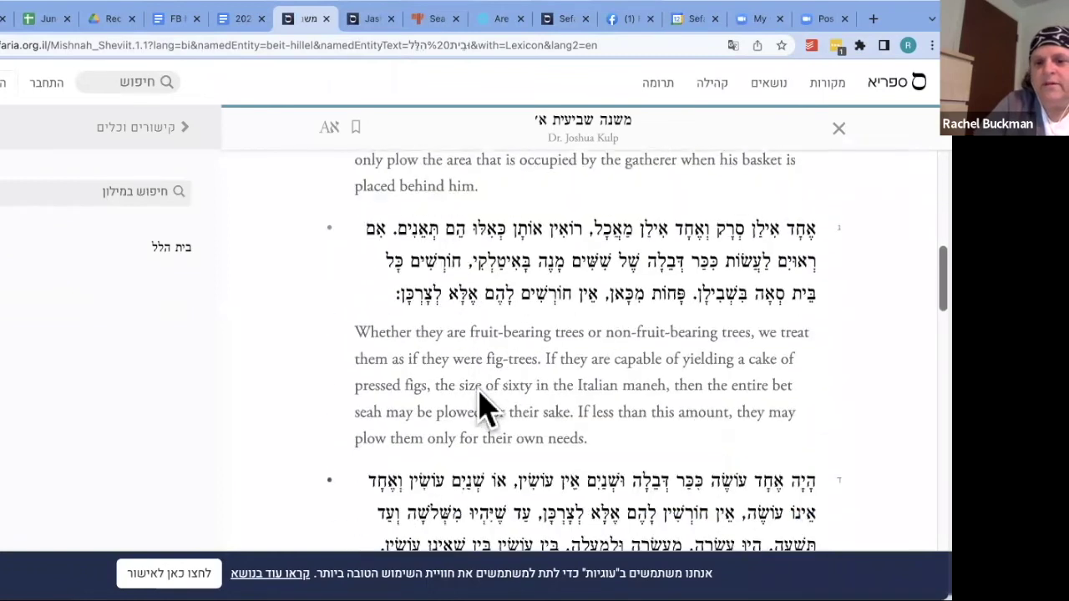
{"action": "scroll", "coordinate": [484, 407], "scroll_direction": "down", "scroll_amount": 6}
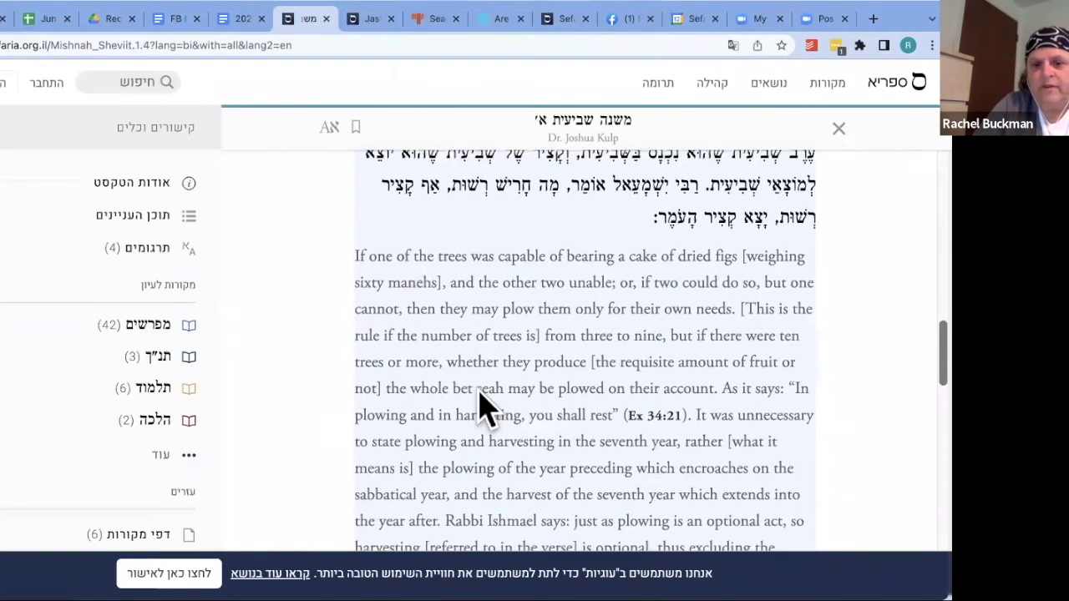
{"action": "scroll", "coordinate": [485, 408], "scroll_direction": "down", "scroll_amount": 3}
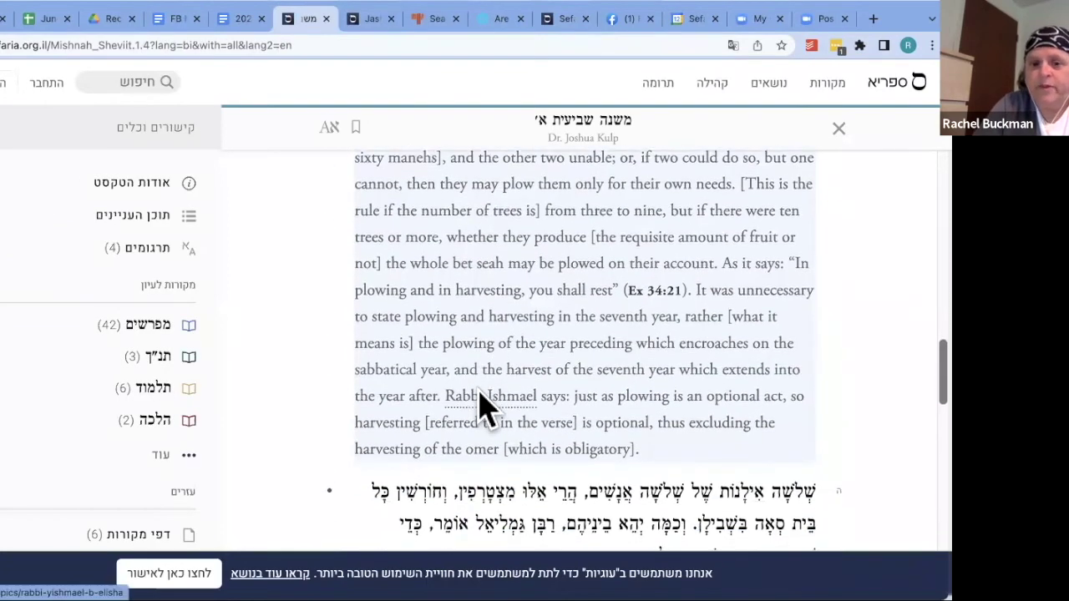
{"action": "scroll", "coordinate": [484, 407], "scroll_direction": "down", "scroll_amount": 3}
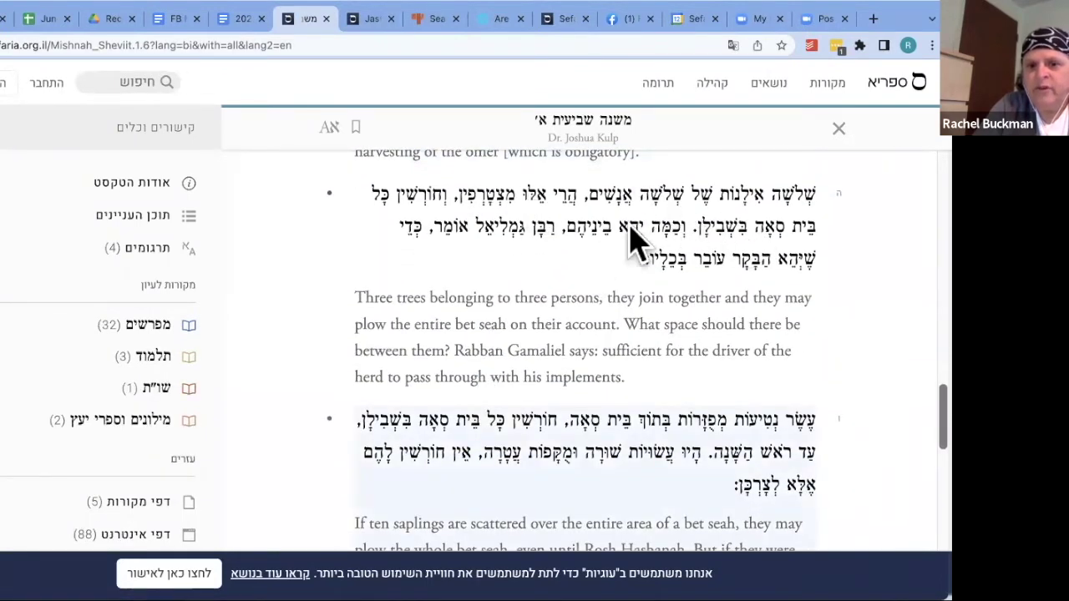
Look up the Rabban Gamliel lexicon entries and reload the page back in English
{"action": "left_click", "coordinate": [501, 243]}
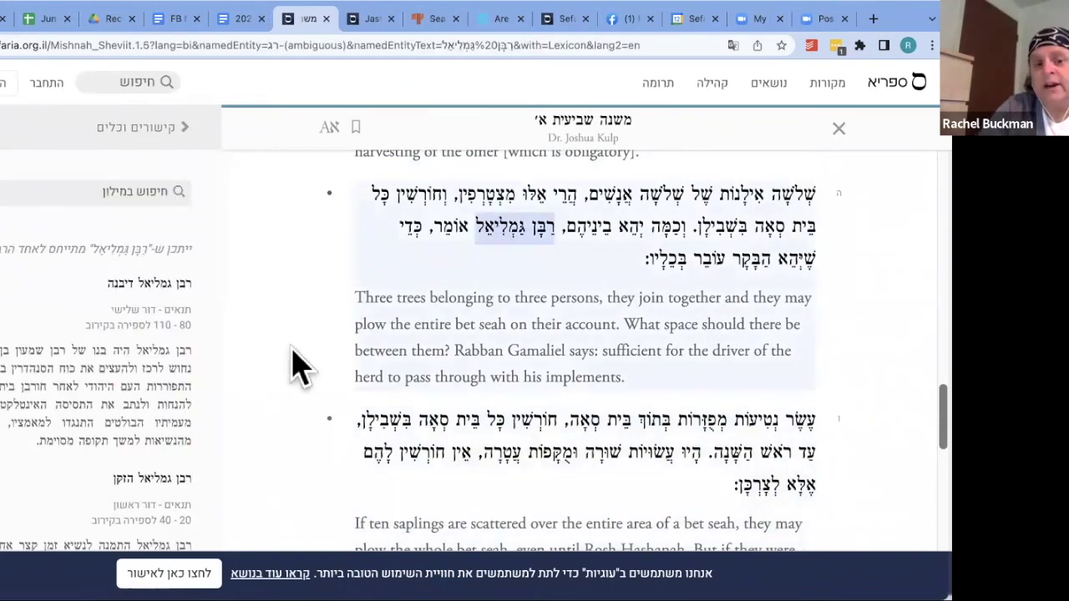
{"action": "scroll", "coordinate": [287, 363], "scroll_direction": "down", "scroll_amount": 1}
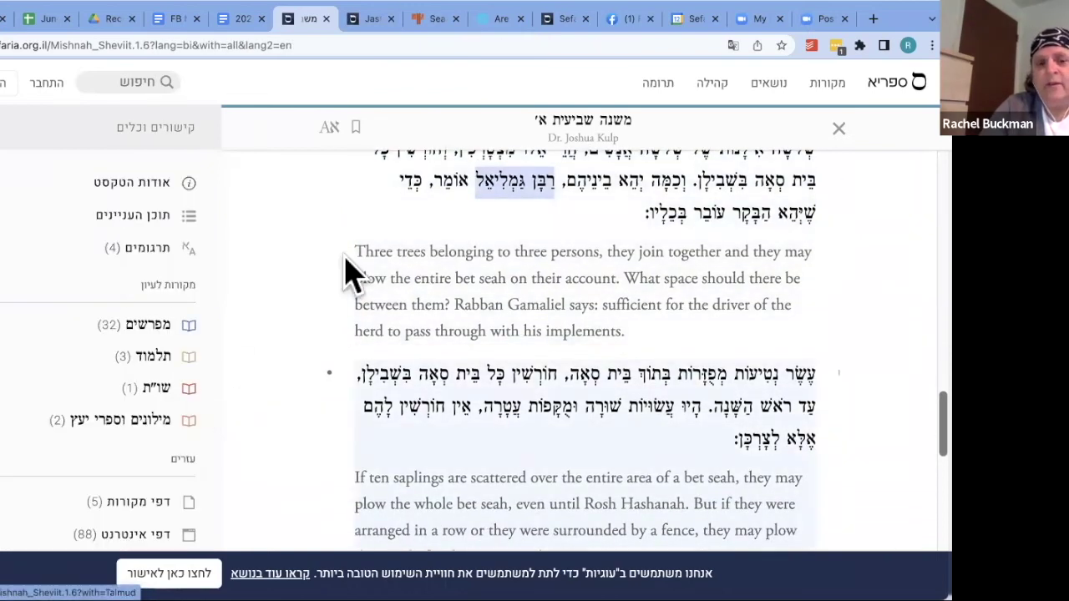
{"action": "left_click", "coordinate": [494, 182]}
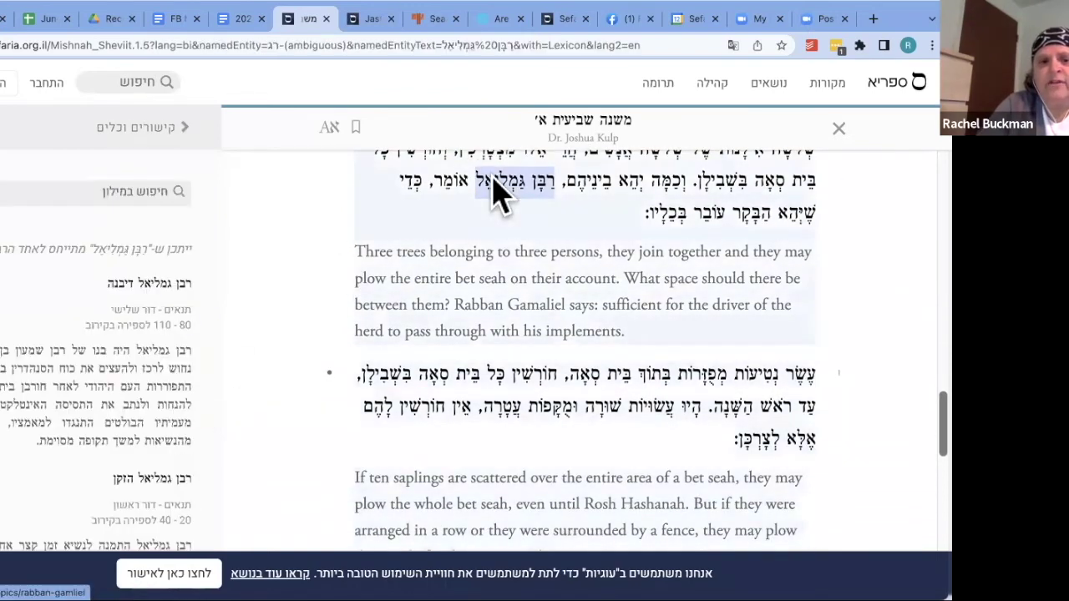
{"action": "scroll", "coordinate": [121, 313], "scroll_direction": "down", "scroll_amount": 1}
{"action": "scroll", "coordinate": [121, 313], "scroll_direction": "down", "scroll_amount": 5}
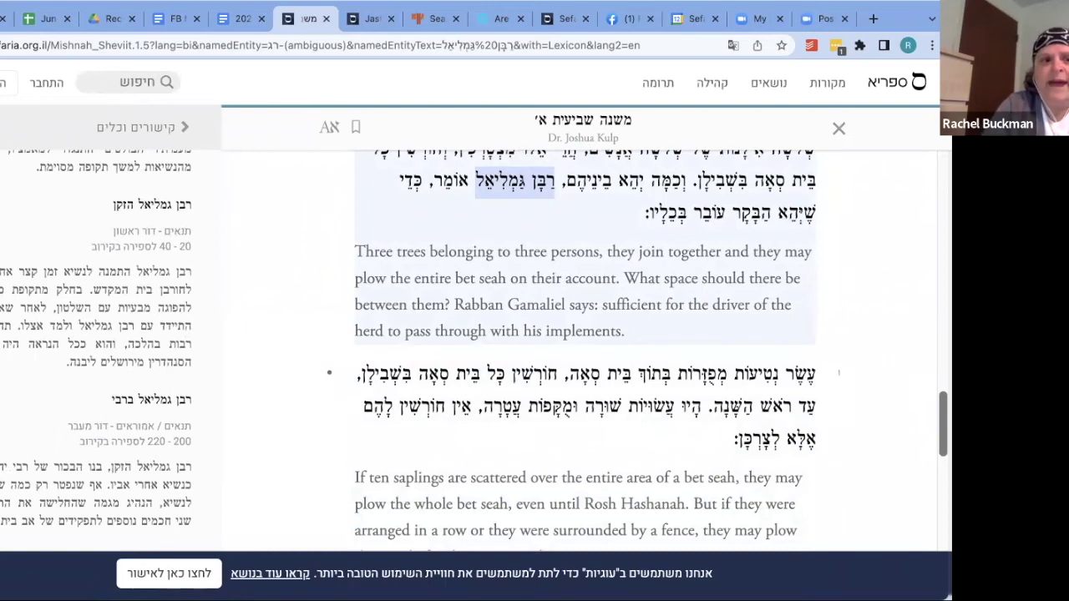
{"action": "key", "text": "ctrl+r"}
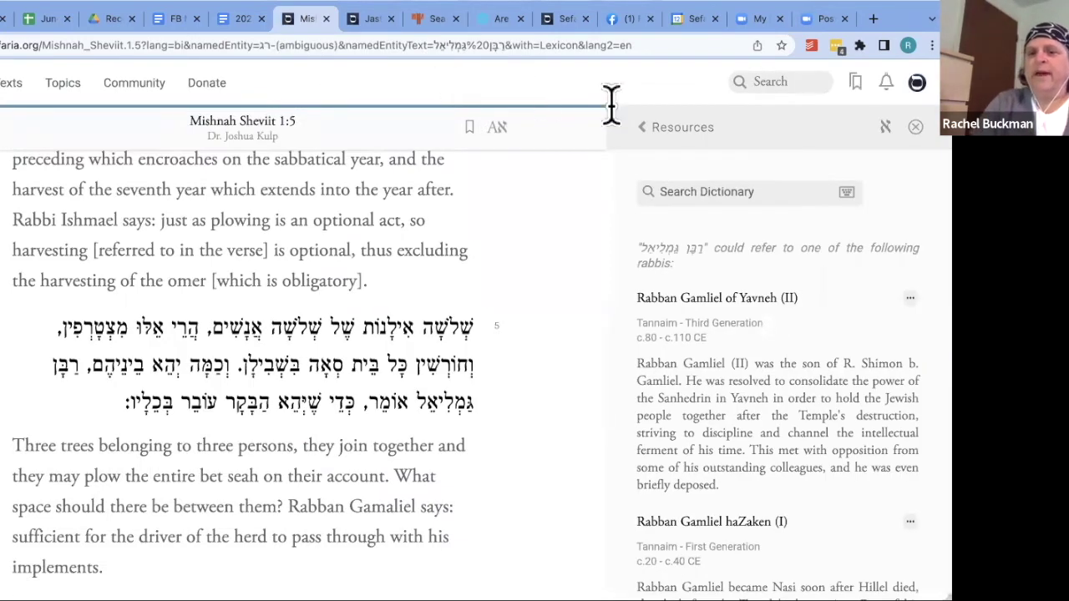
Return to the Browse the Library page and type 'exodus 32:' into the site search
{"action": "left_click", "coordinate": [642, 125]}
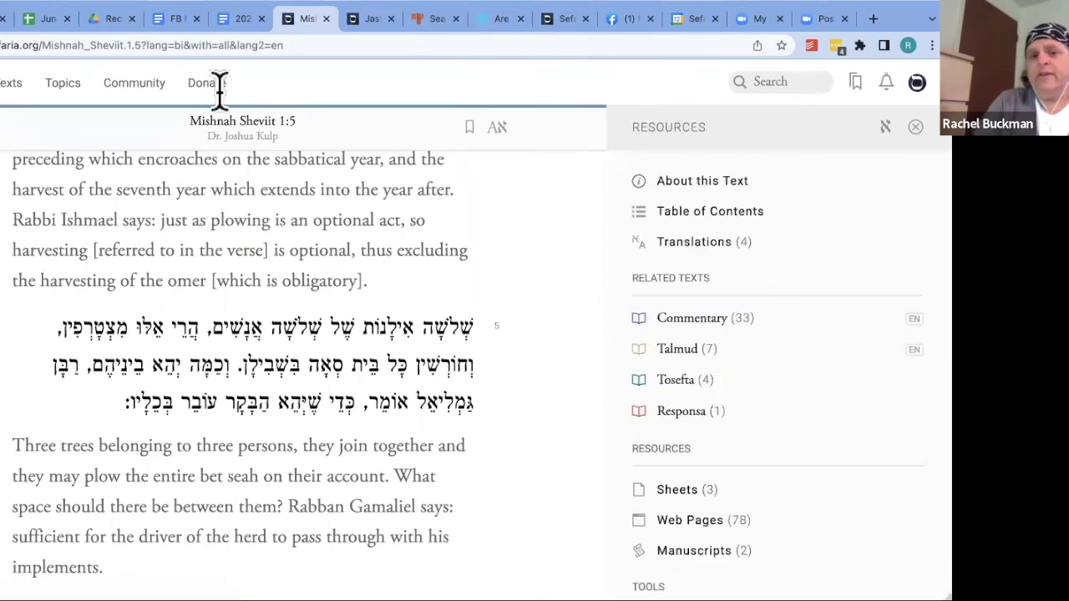
{"action": "left_click", "coordinate": [11, 81]}
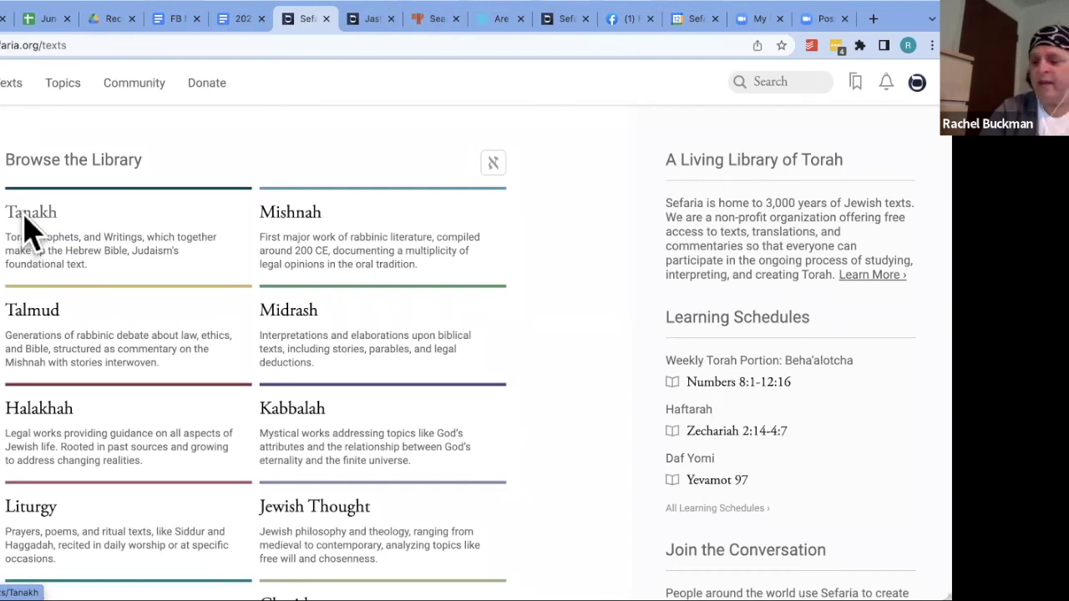
{"action": "left_click", "coordinate": [758, 83]}
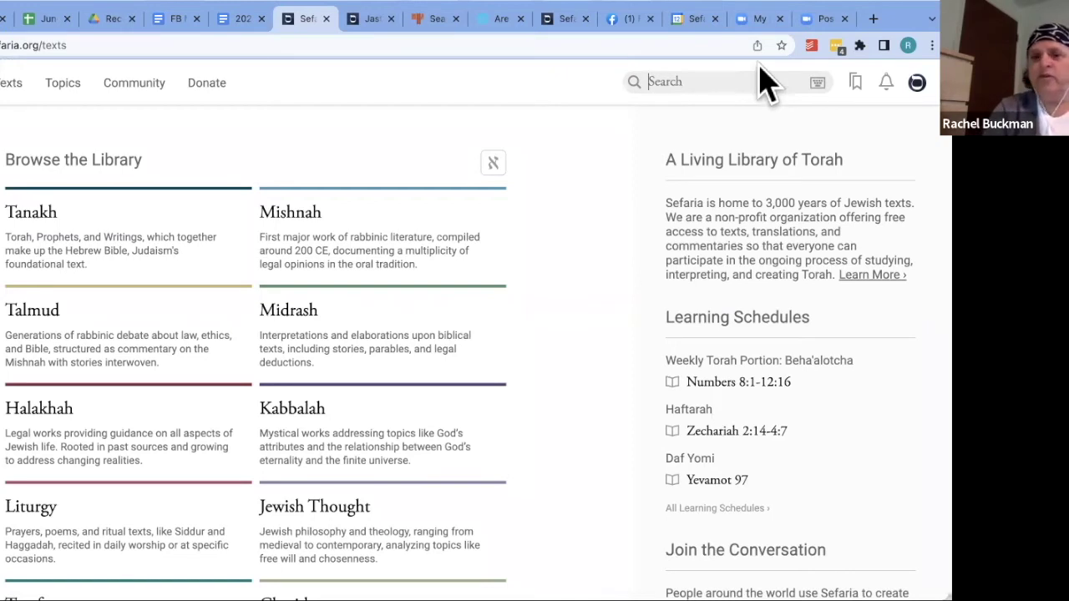
{"action": "type", "text": "exodus"}
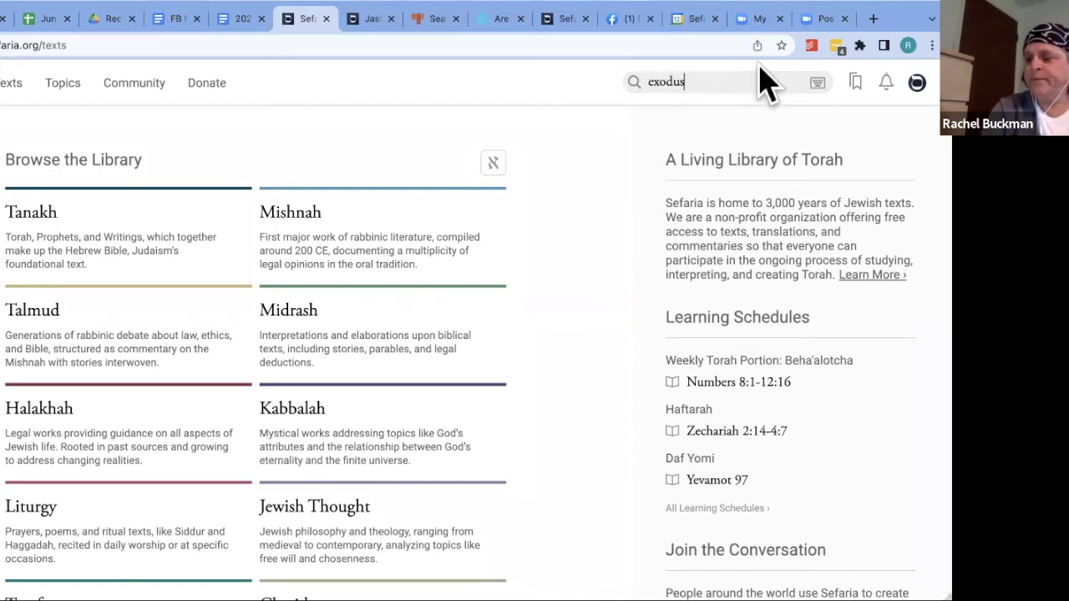
{"action": "type", "text": " 32:1"}
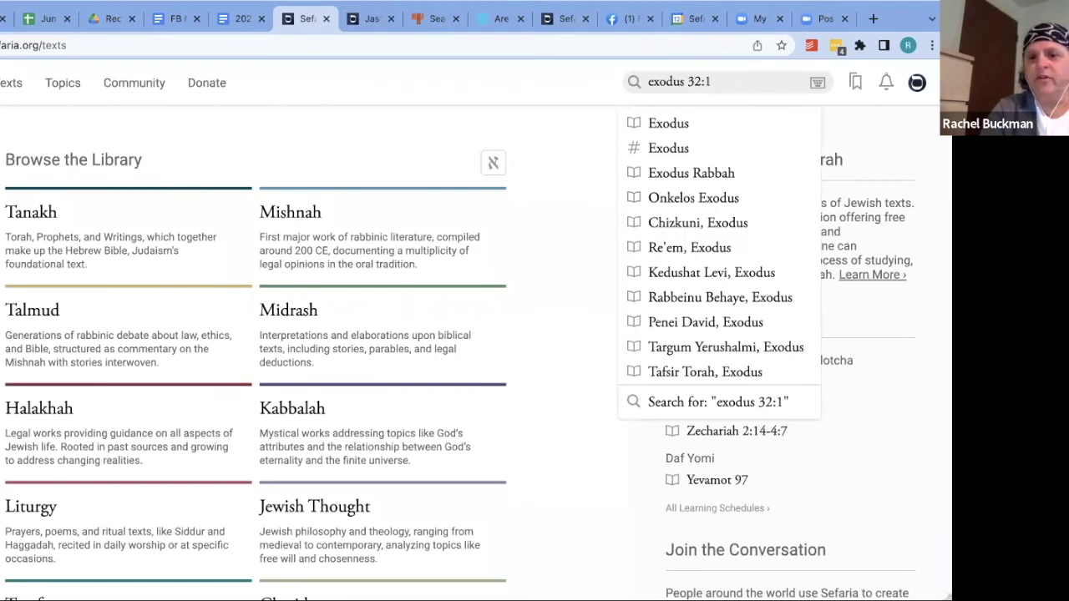
Open Exodus 32:1 and set the display to bilingual Hebrew-English
{"action": "key", "text": "Return"}
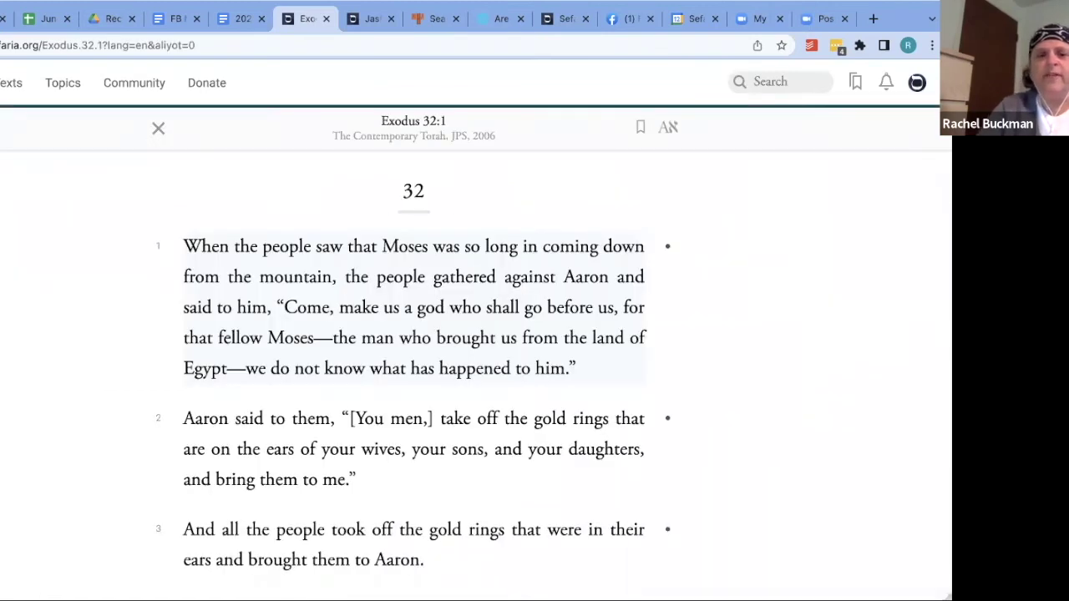
{"action": "left_click", "coordinate": [667, 127]}
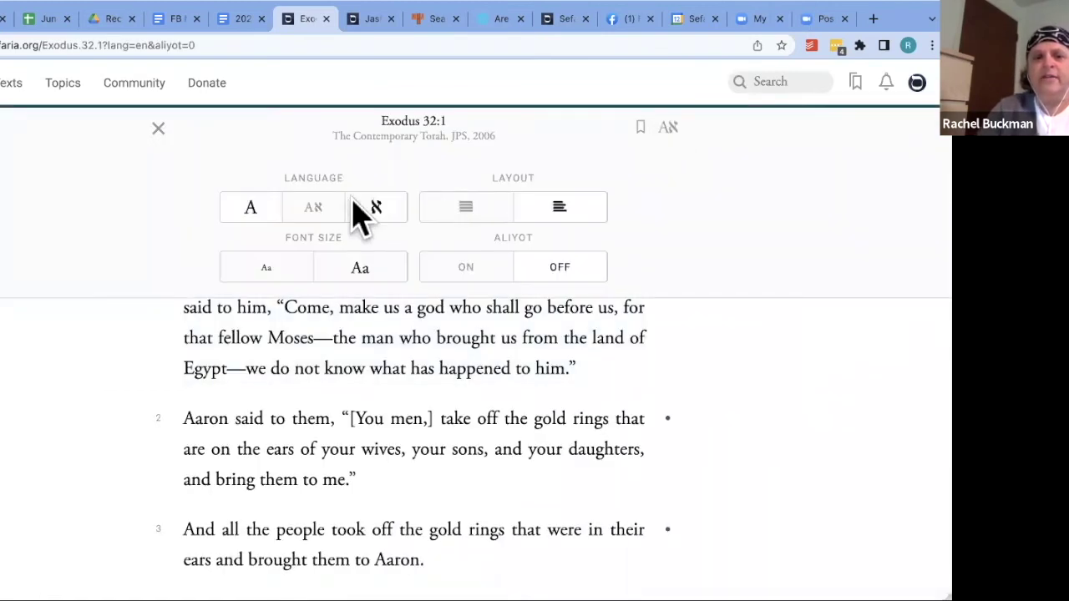
{"action": "left_click", "coordinate": [322, 209]}
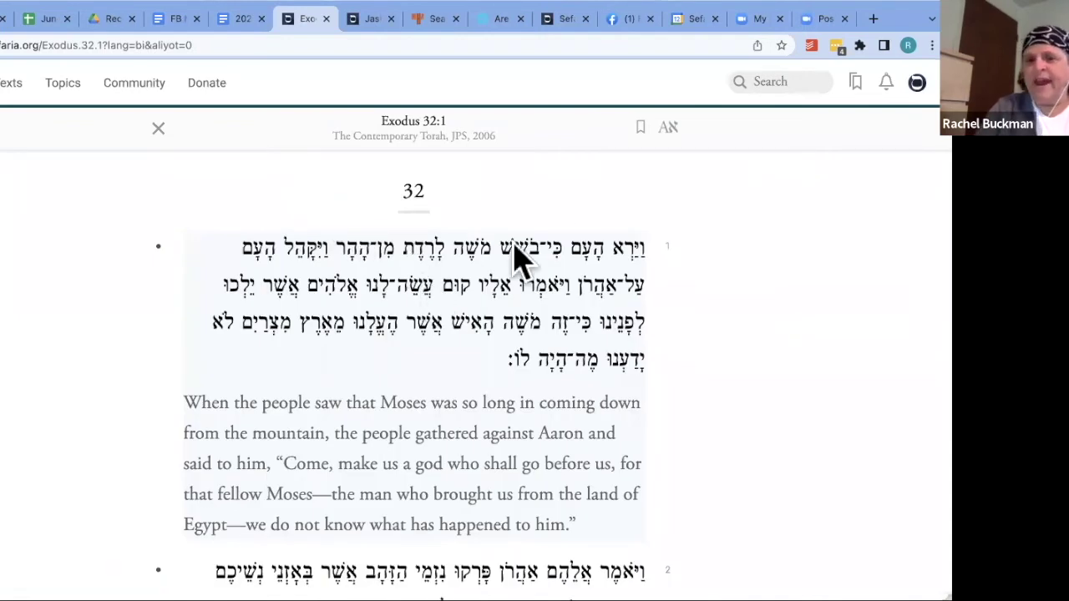
Open the resources for Exodus 32:1 and bring up the Compare Text category list
{"action": "left_click", "coordinate": [539, 299]}
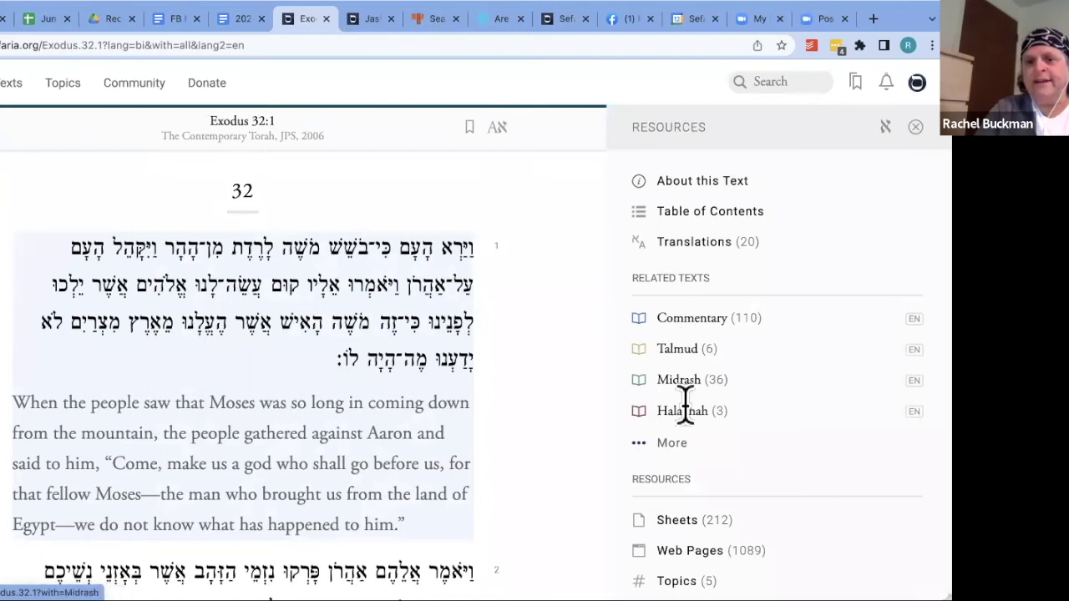
{"action": "scroll", "coordinate": [687, 421], "scroll_direction": "down", "scroll_amount": 3}
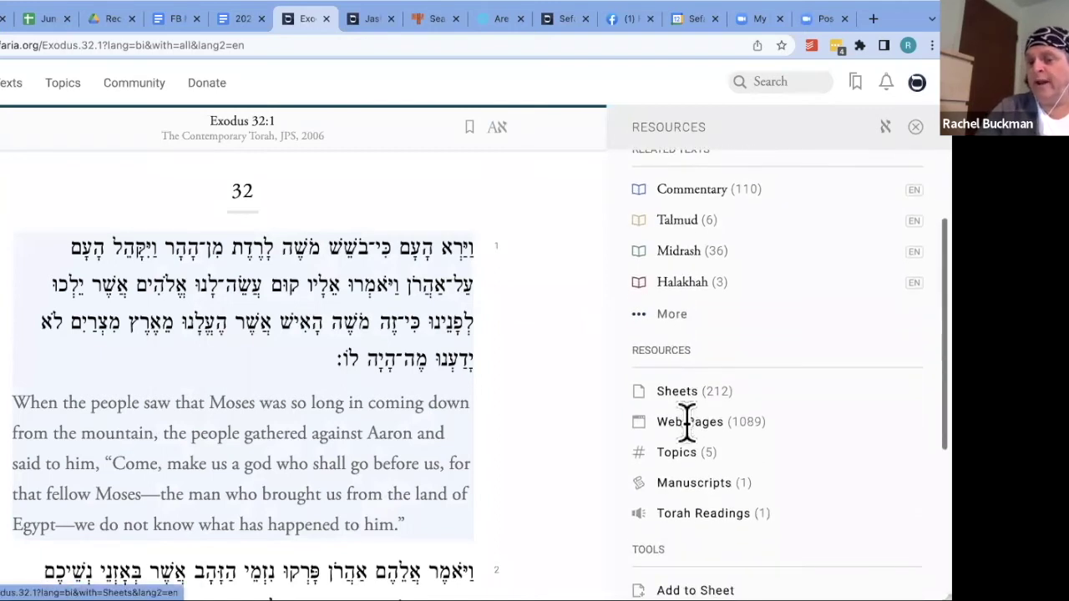
{"action": "scroll", "coordinate": [687, 423], "scroll_direction": "down", "scroll_amount": 1}
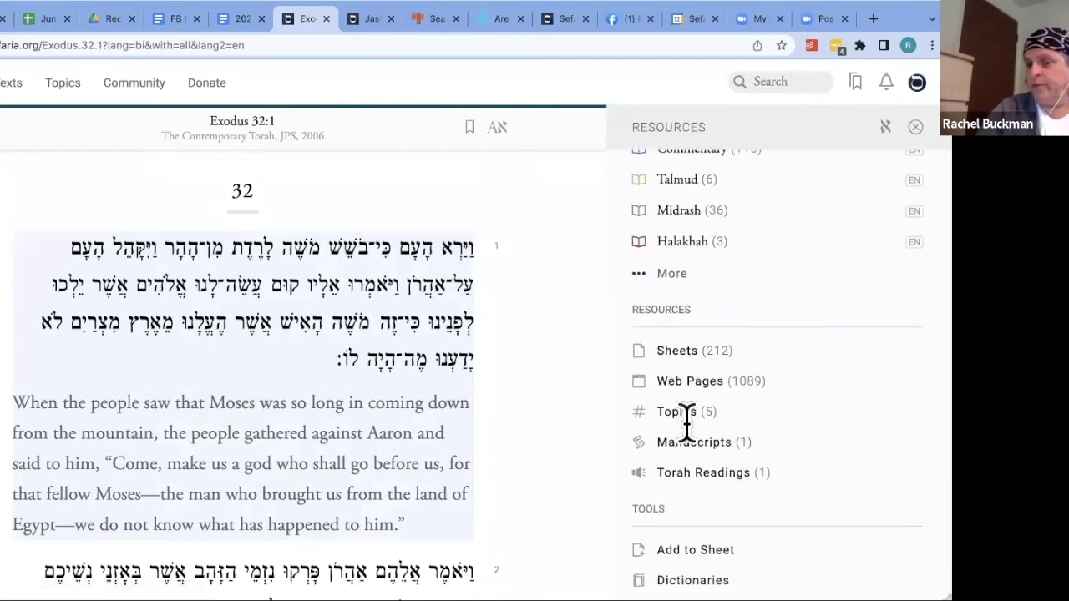
{"action": "scroll", "coordinate": [687, 423], "scroll_direction": "down", "scroll_amount": 2}
{"action": "scroll", "coordinate": [686, 422], "scroll_direction": "down", "scroll_amount": 2}
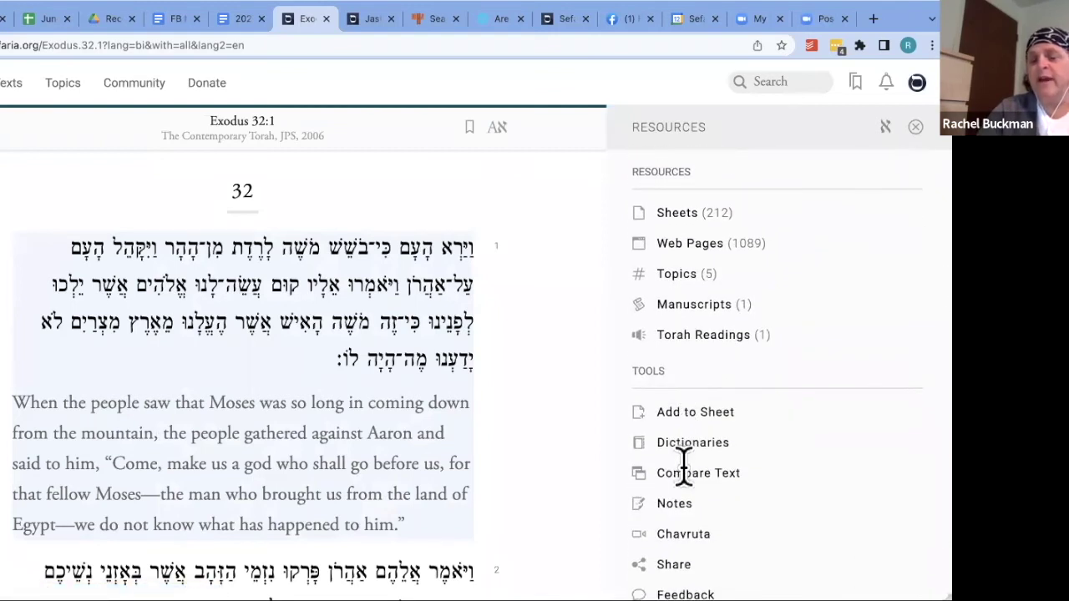
{"action": "left_click", "coordinate": [683, 468]}
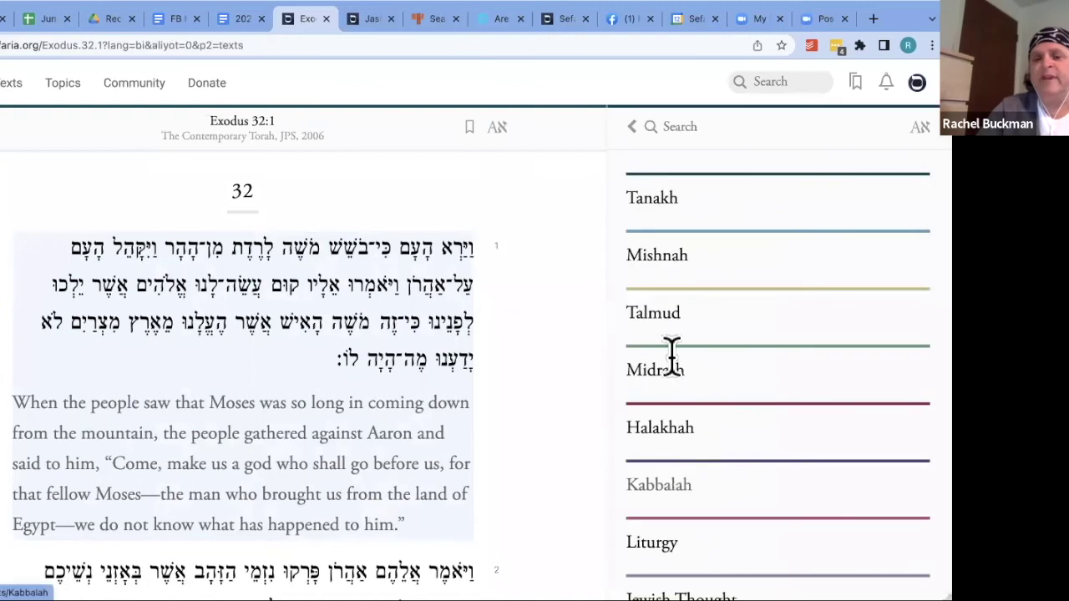
{"action": "left_click", "coordinate": [633, 127]}
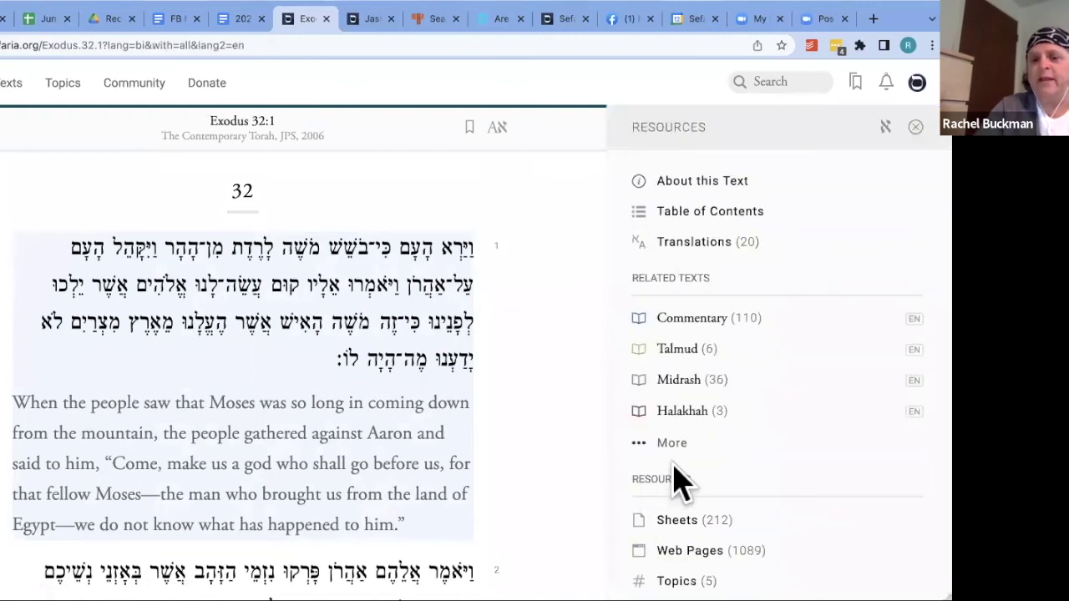
{"action": "scroll", "coordinate": [680, 510], "scroll_direction": "down", "scroll_amount": 2}
{"action": "scroll", "coordinate": [680, 511], "scroll_direction": "down", "scroll_amount": 3}
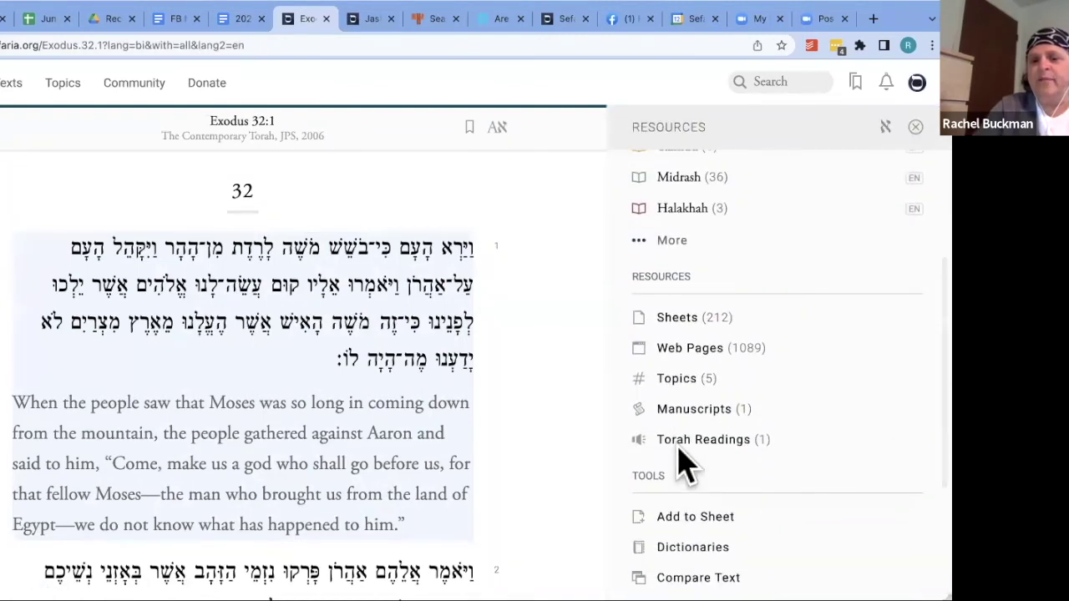
{"action": "left_click", "coordinate": [684, 500]}
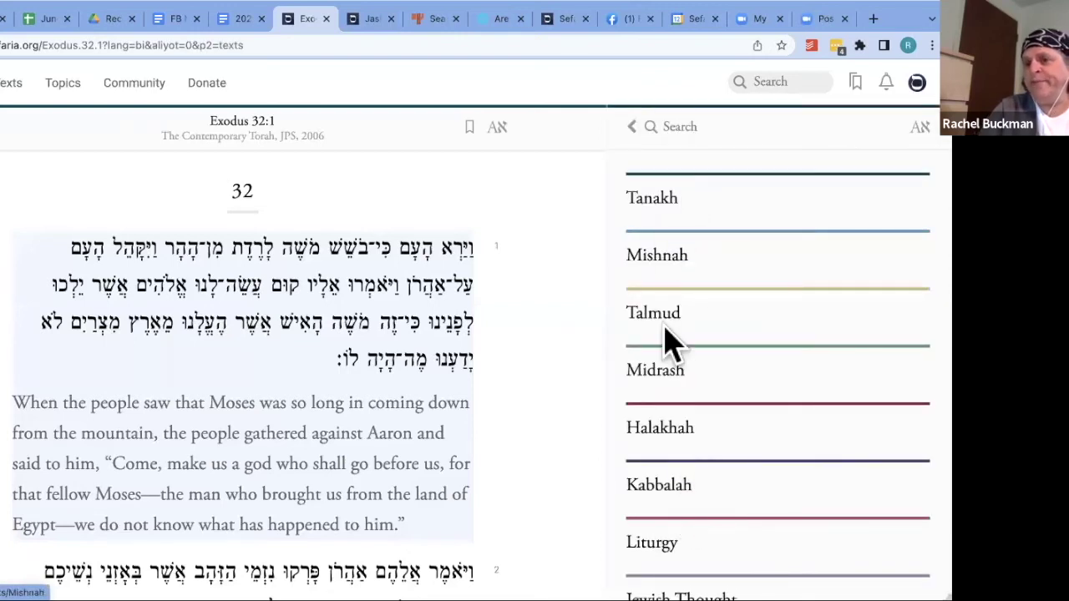
Open Tanakh > Exodus chapter 32 as a parallel comparison text
{"action": "left_click", "coordinate": [651, 209]}
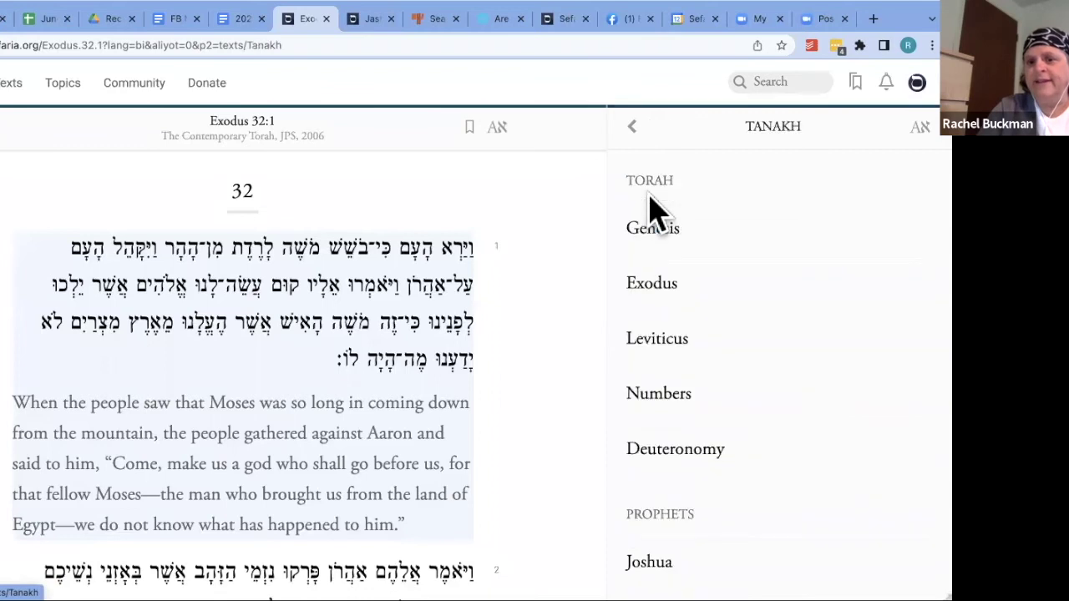
{"action": "left_click", "coordinate": [659, 290]}
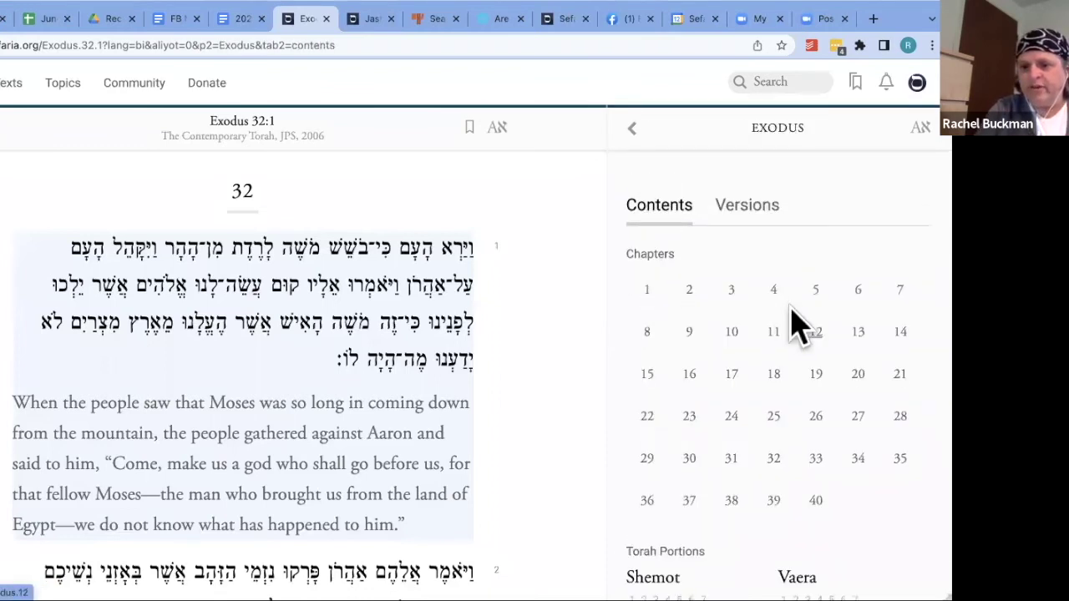
{"action": "left_click", "coordinate": [770, 464]}
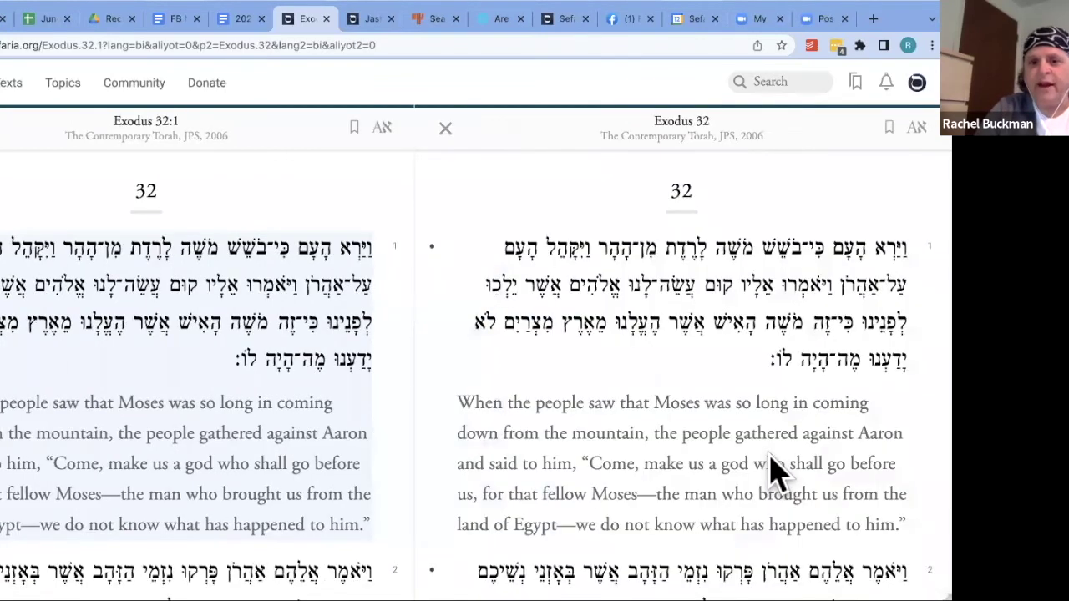
Scroll through the parallel Exodus 32 text, then close that comparison panel
{"action": "scroll", "coordinate": [770, 467], "scroll_direction": "down", "scroll_amount": 15}
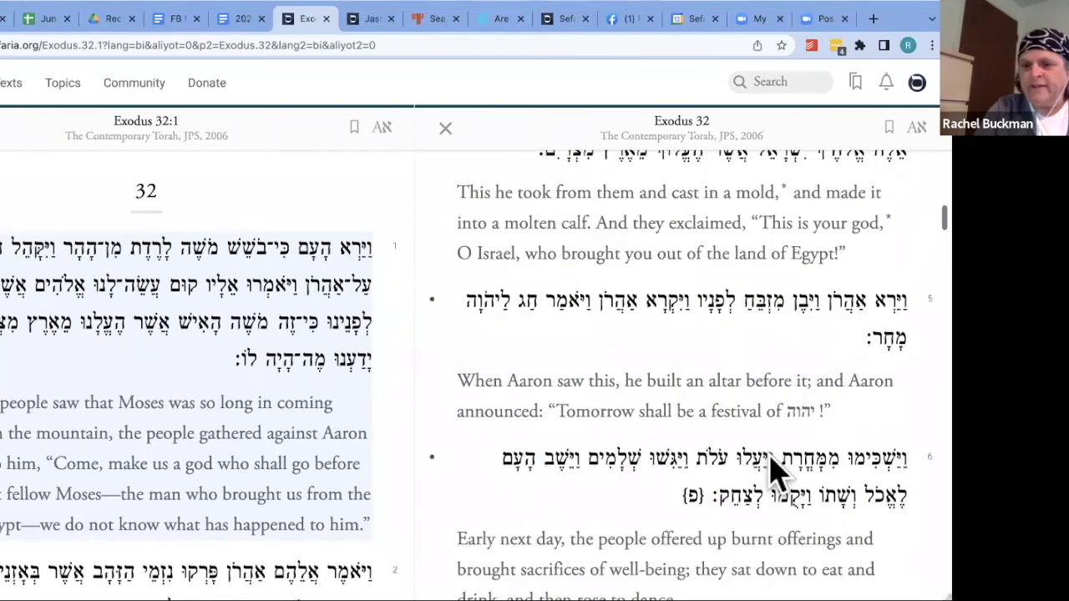
{"action": "scroll", "coordinate": [770, 468], "scroll_direction": "down", "scroll_amount": 15}
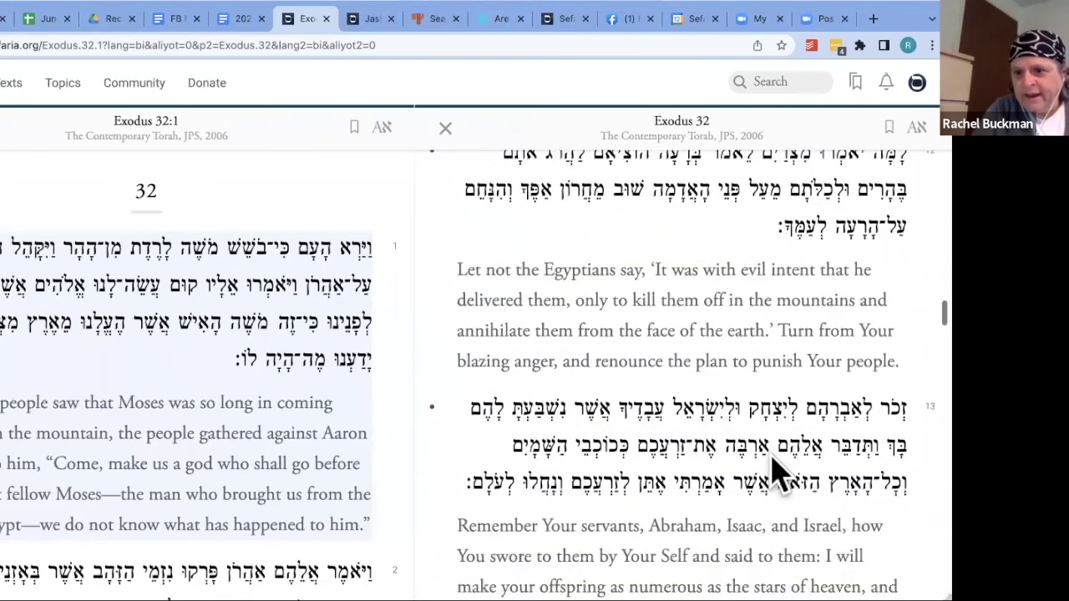
{"action": "scroll", "coordinate": [777, 472], "scroll_direction": "down", "scroll_amount": 4}
{"action": "scroll", "coordinate": [772, 468], "scroll_direction": "down", "scroll_amount": 7}
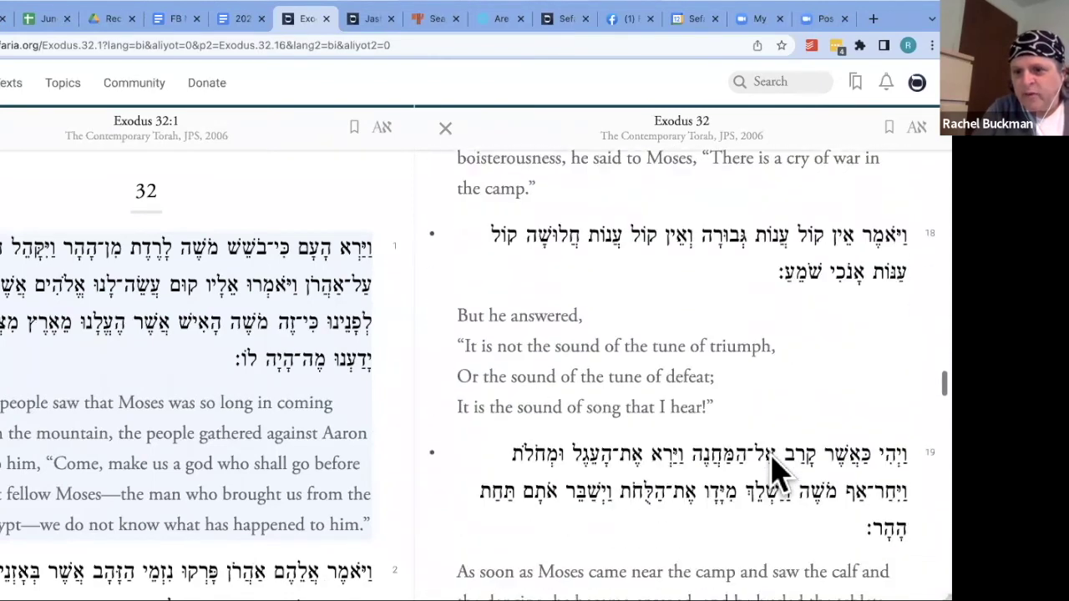
{"action": "scroll", "coordinate": [773, 468], "scroll_direction": "down", "scroll_amount": 5}
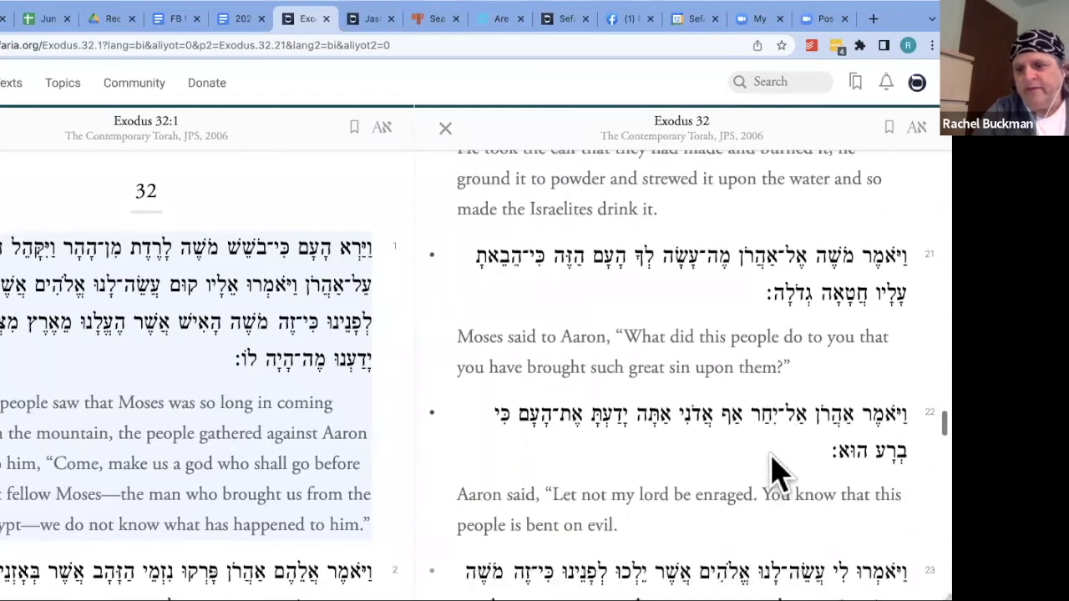
{"action": "scroll", "coordinate": [772, 472], "scroll_direction": "down", "scroll_amount": 2}
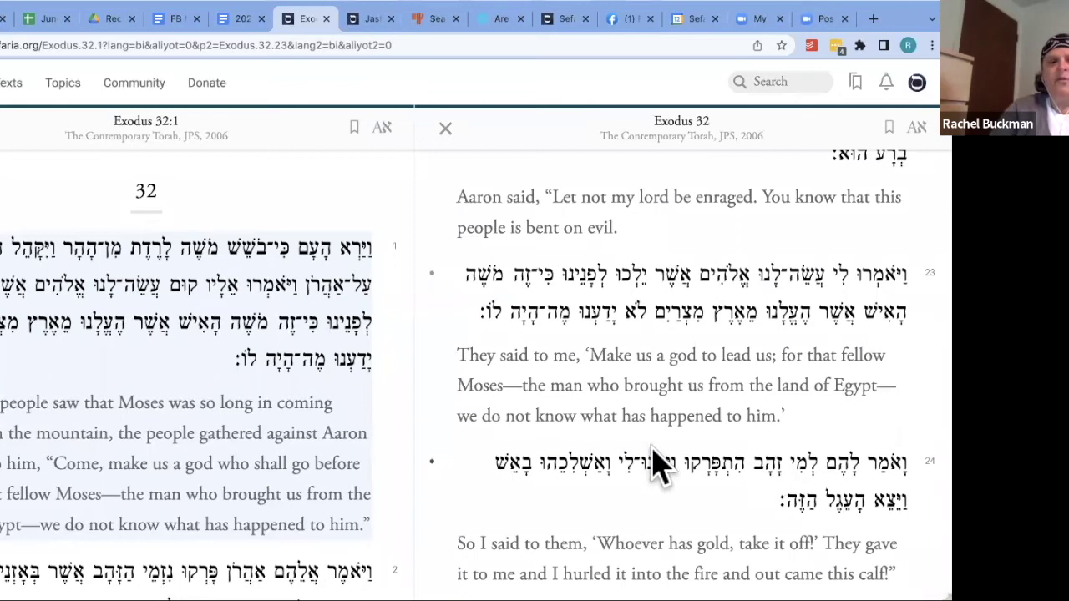
{"action": "scroll", "coordinate": [358, 477], "scroll_direction": "down", "scroll_amount": 2}
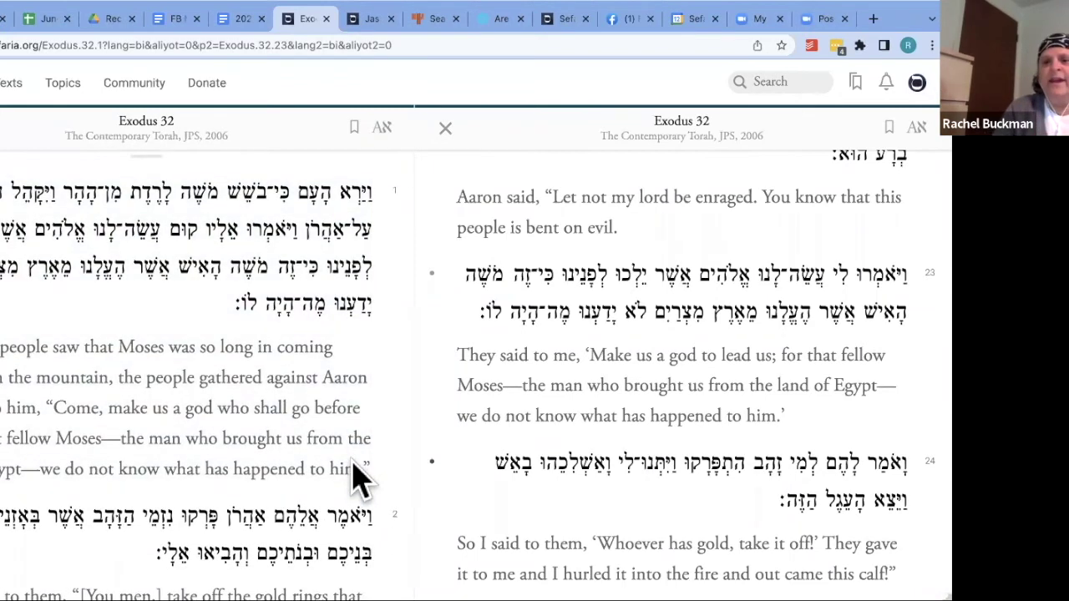
{"action": "scroll", "coordinate": [357, 478], "scroll_direction": "down", "scroll_amount": 5}
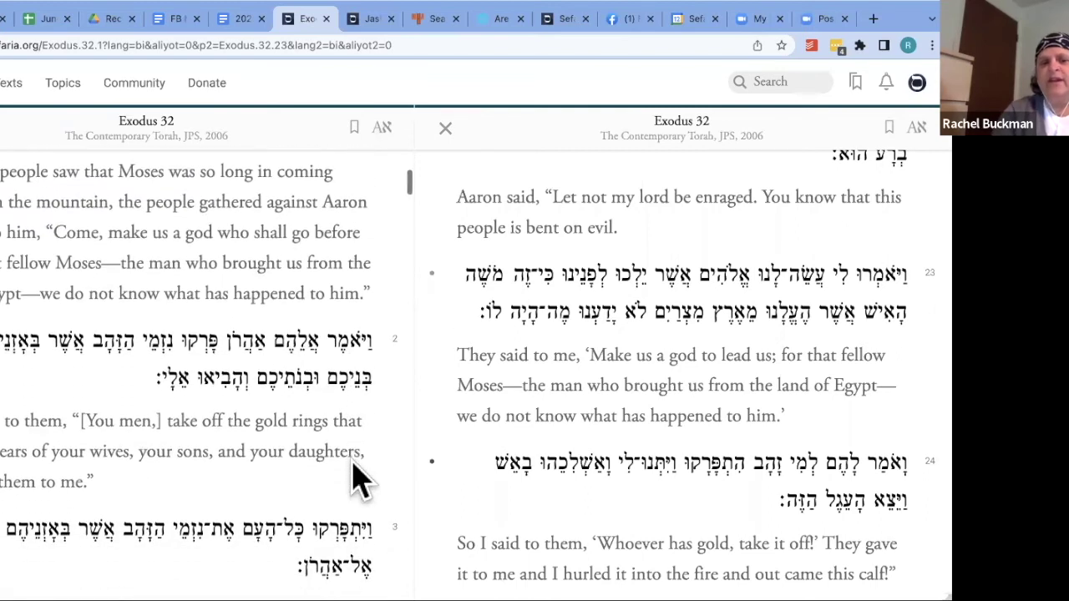
{"action": "scroll", "coordinate": [357, 478], "scroll_direction": "down", "scroll_amount": 1}
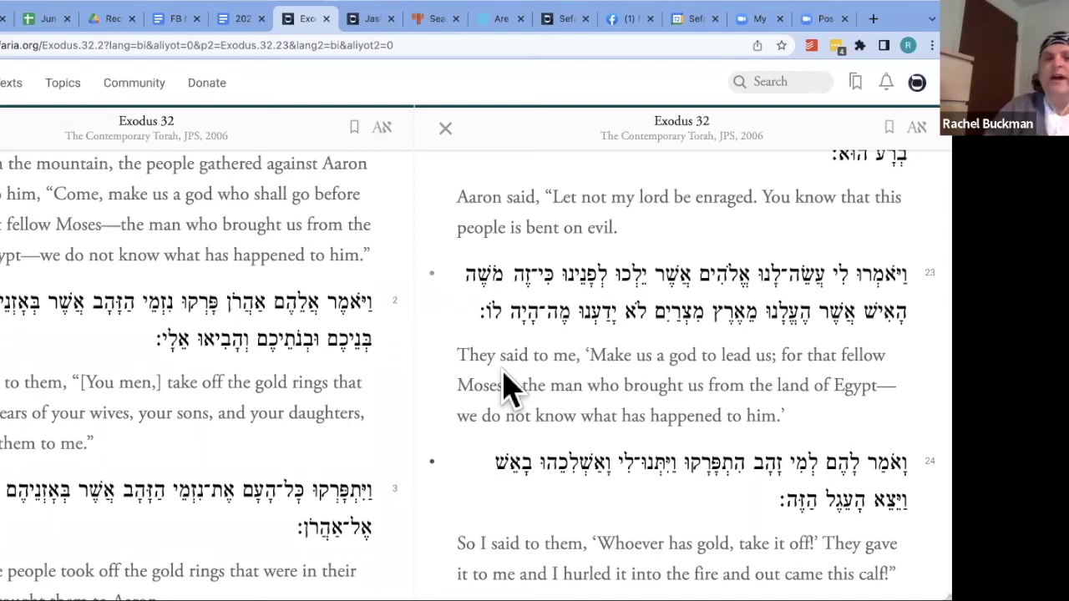
{"action": "left_click", "coordinate": [444, 132]}
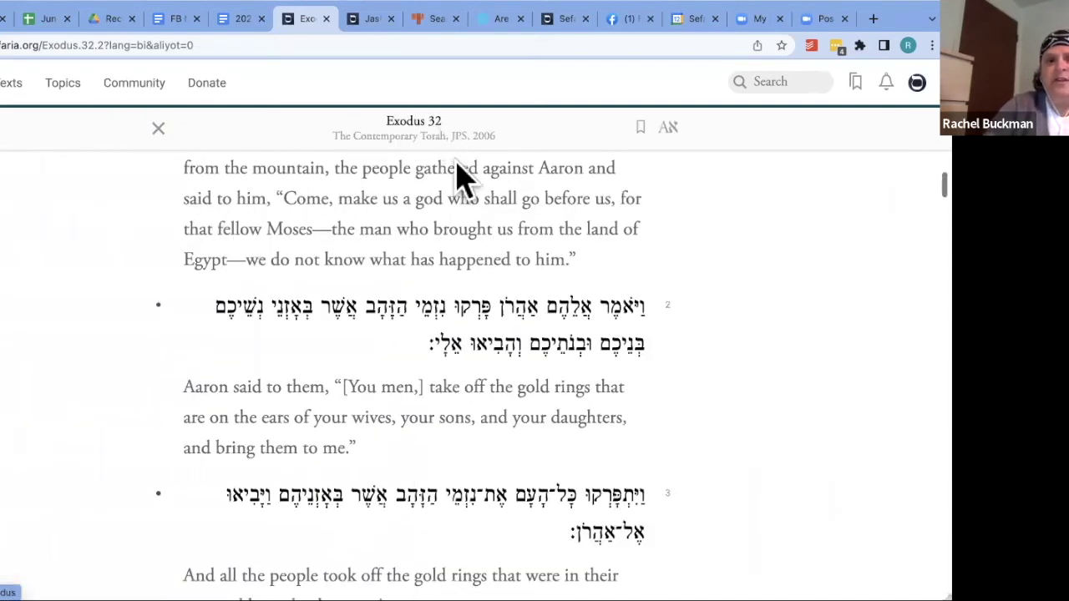
{"action": "left_click", "coordinate": [533, 307]}
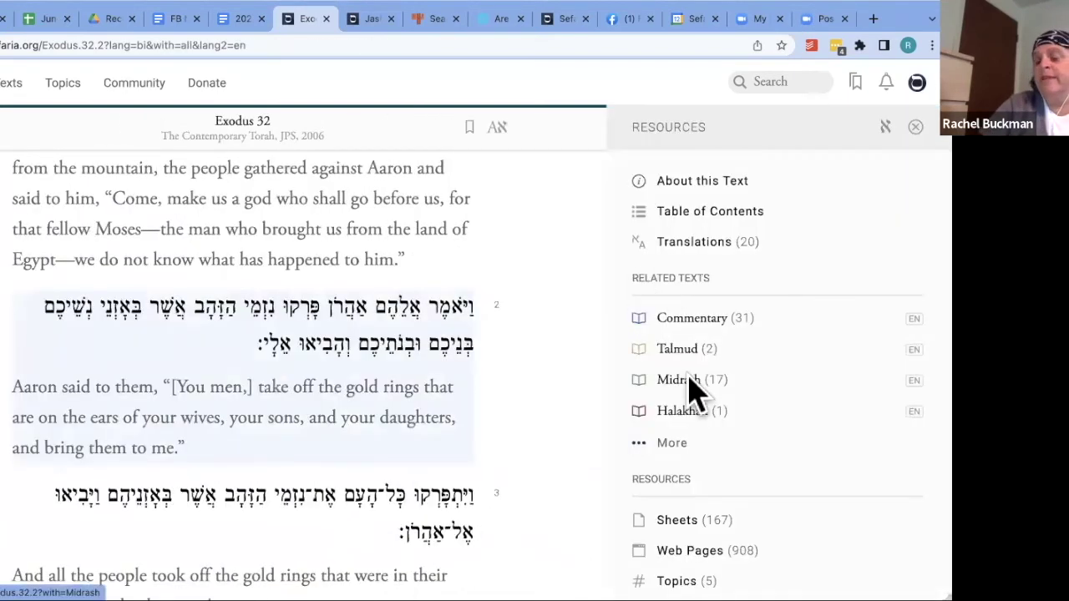
{"action": "scroll", "coordinate": [693, 389], "scroll_direction": "down", "scroll_amount": 5}
{"action": "scroll", "coordinate": [692, 389], "scroll_direction": "down", "scroll_amount": 1}
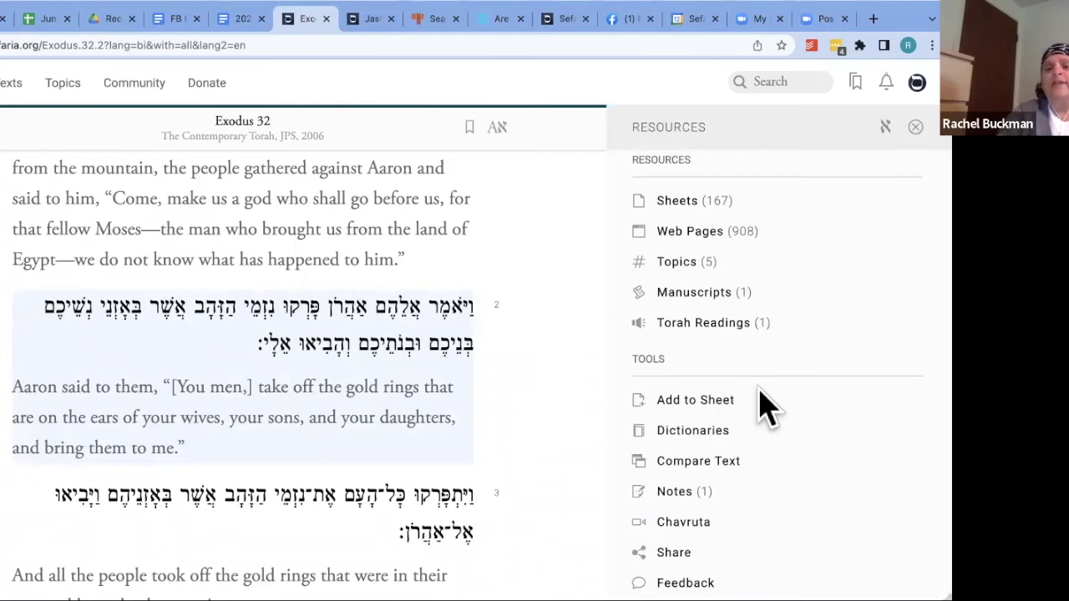
{"action": "left_click", "coordinate": [678, 492]}
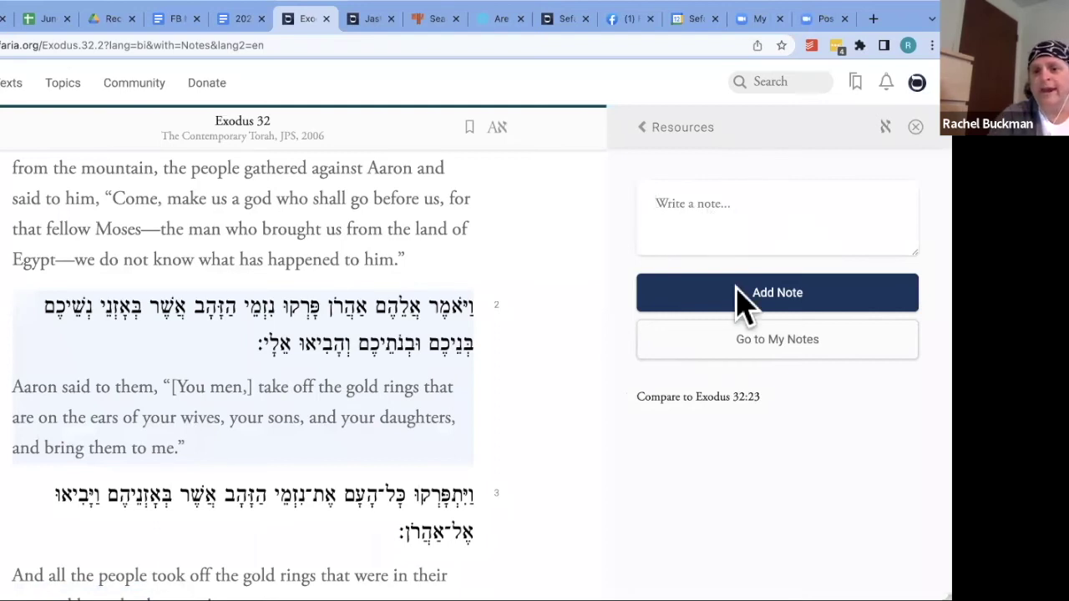
{"action": "left_click", "coordinate": [651, 137]}
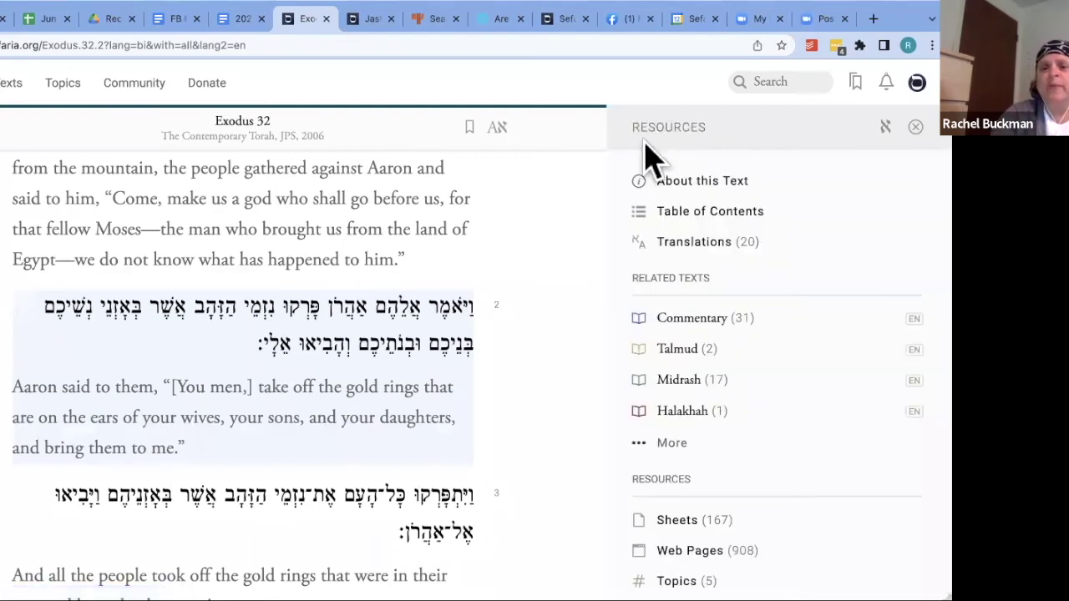
{"action": "scroll", "coordinate": [698, 431], "scroll_direction": "down", "scroll_amount": 3}
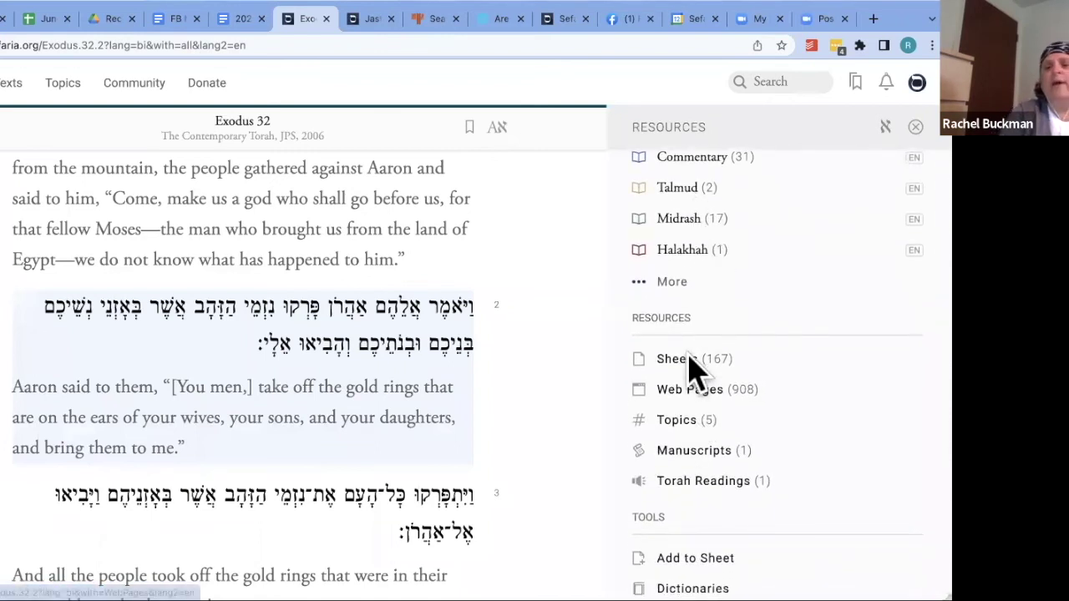
{"action": "scroll", "coordinate": [721, 485], "scroll_direction": "down", "scroll_amount": 3}
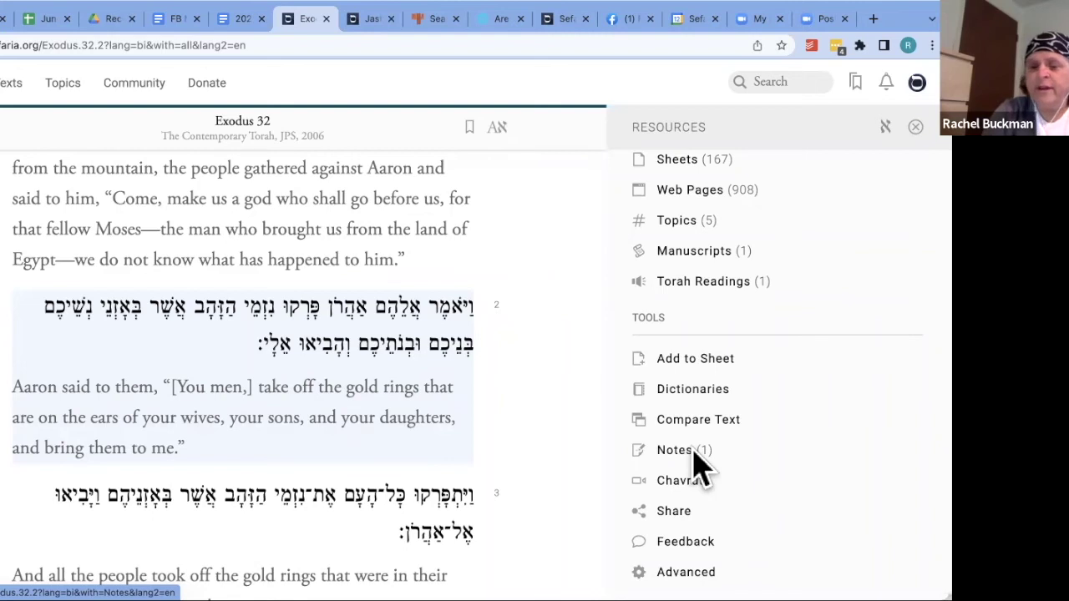
{"action": "scroll", "coordinate": [698, 468], "scroll_direction": "down", "scroll_amount": 1}
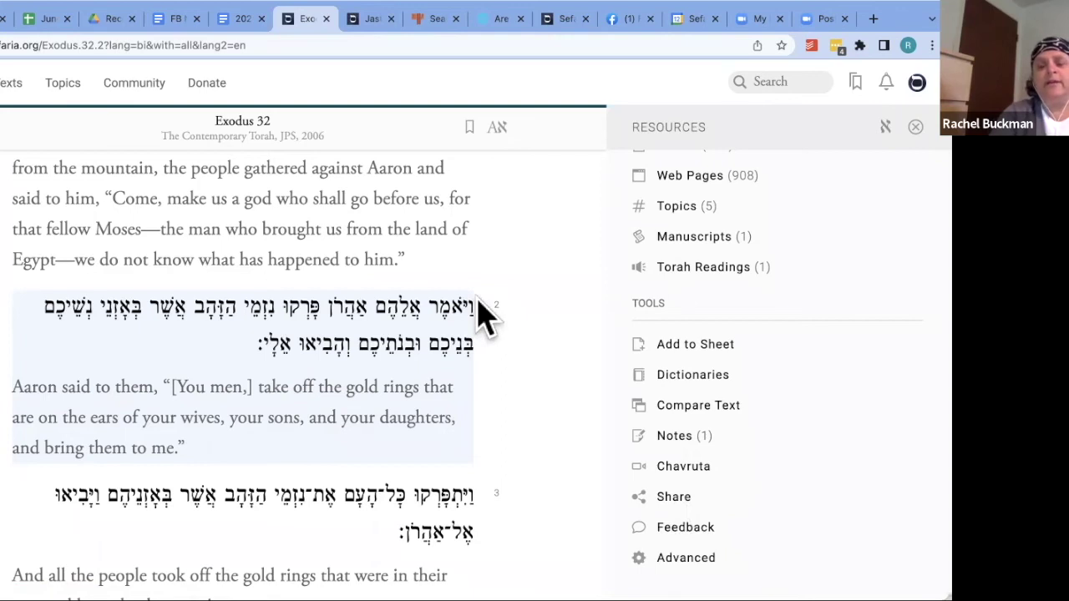
Open the share panel for Exodus 32:2–3, then go to the Texts library
{"action": "left_click_drag", "start_coordinate": [480, 317], "coordinate": [411, 536]}
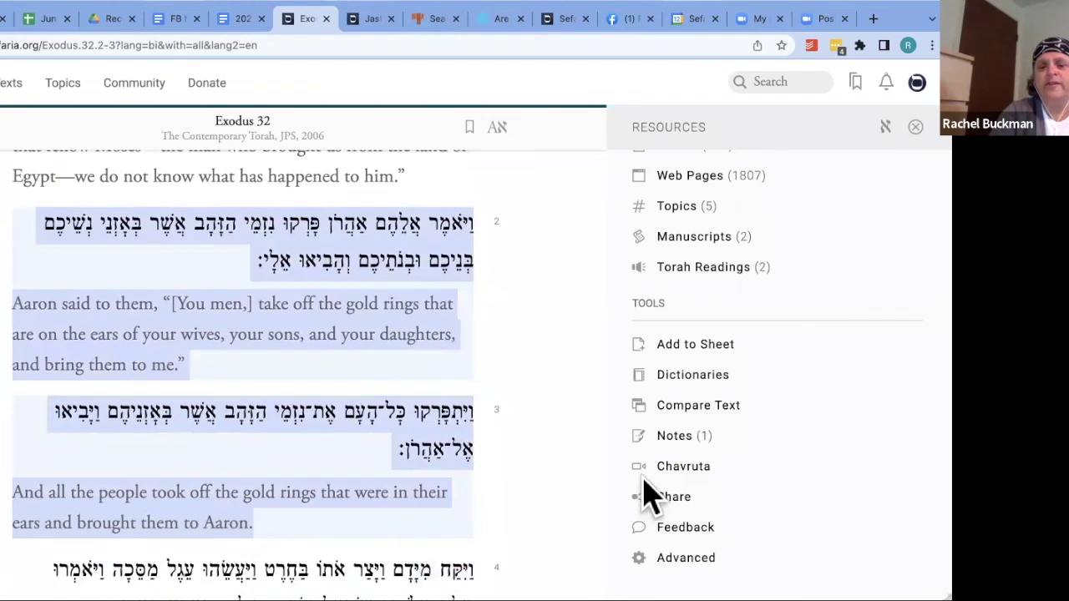
{"action": "left_click", "coordinate": [671, 501]}
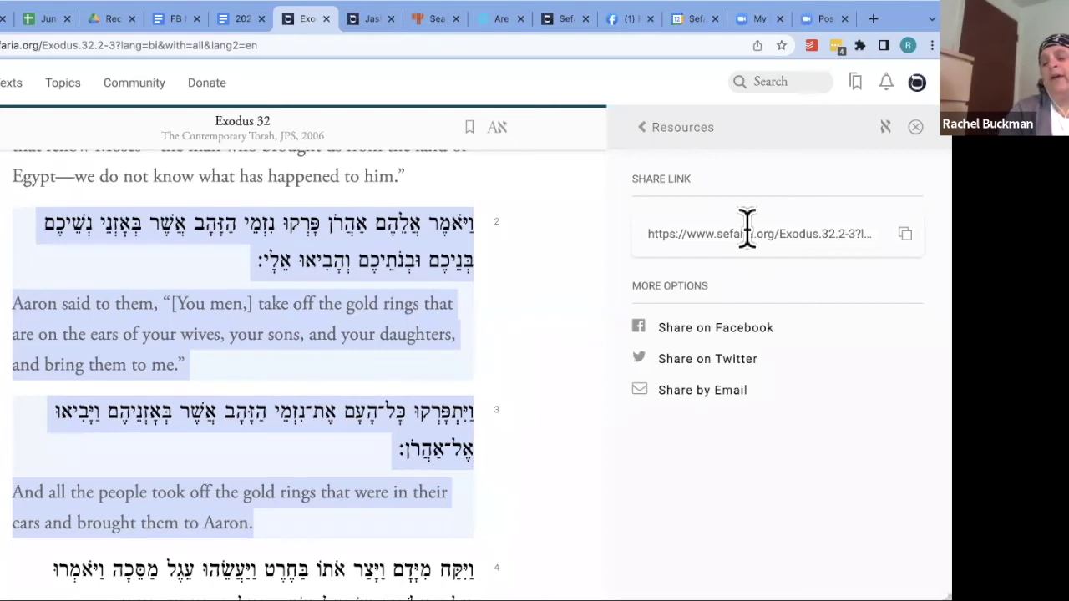
{"action": "left_click", "coordinate": [12, 84]}
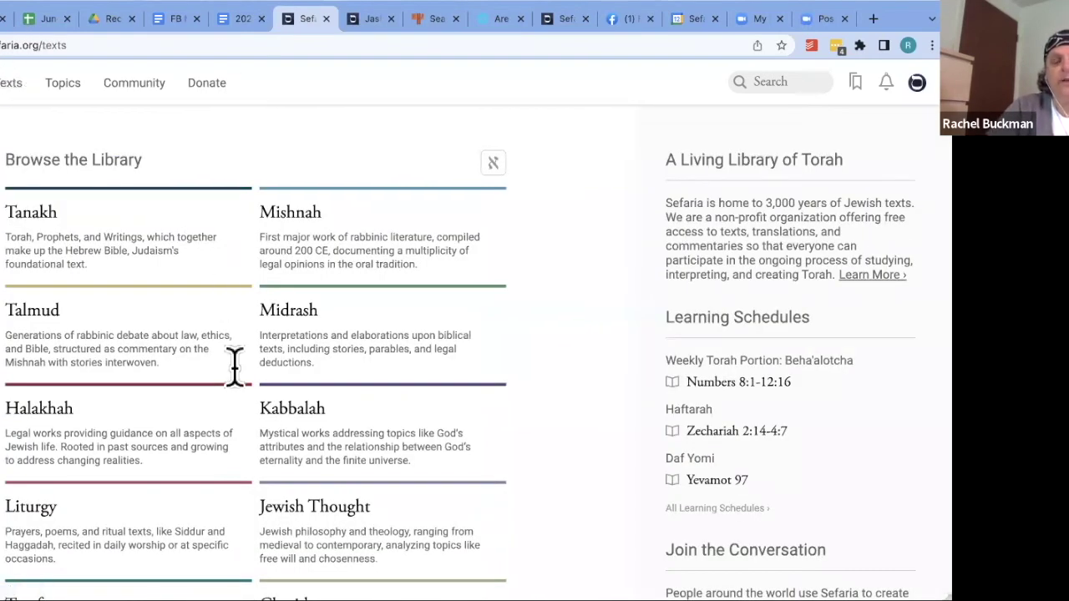
Browse the library page and open the Tanakh category
{"action": "scroll", "coordinate": [234, 367], "scroll_direction": "down", "scroll_amount": 1}
{"action": "scroll", "coordinate": [234, 365], "scroll_direction": "down", "scroll_amount": 1}
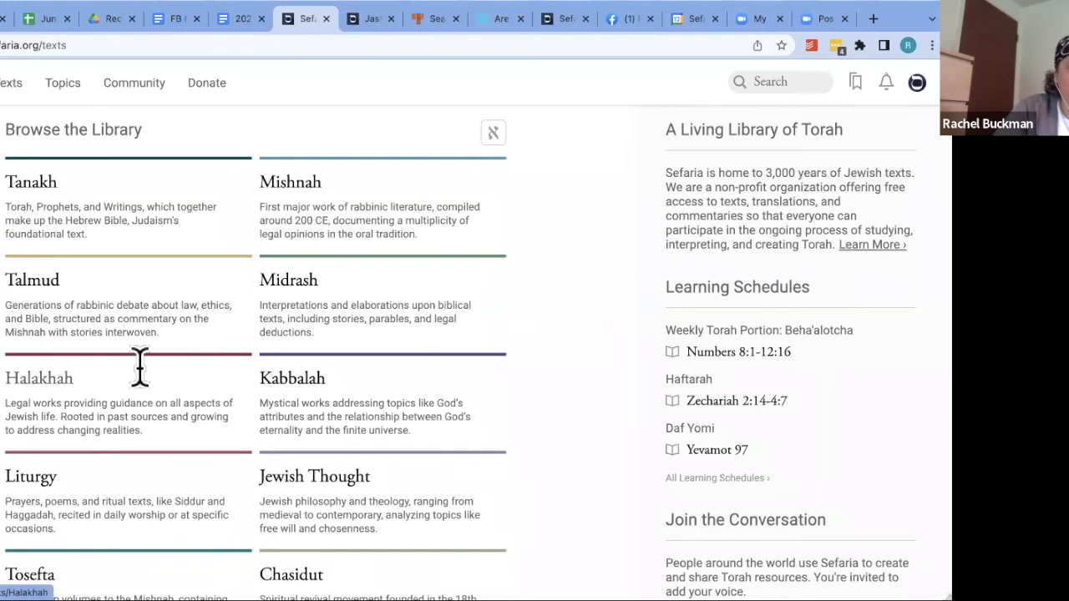
{"action": "scroll", "coordinate": [139, 365], "scroll_direction": "down", "scroll_amount": 4}
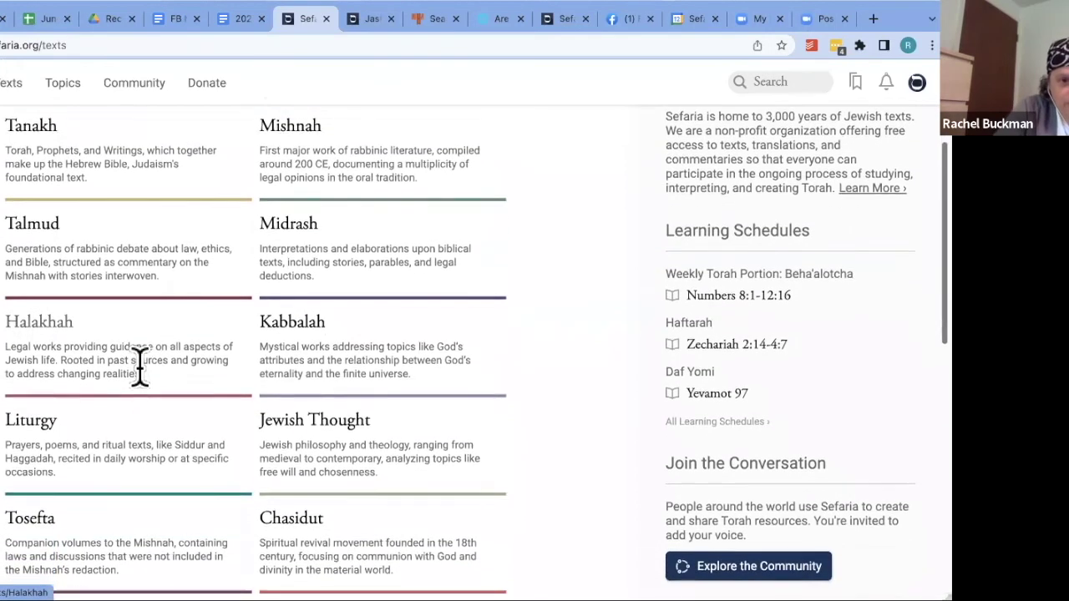
{"action": "scroll", "coordinate": [139, 365], "scroll_direction": "down", "scroll_amount": 2}
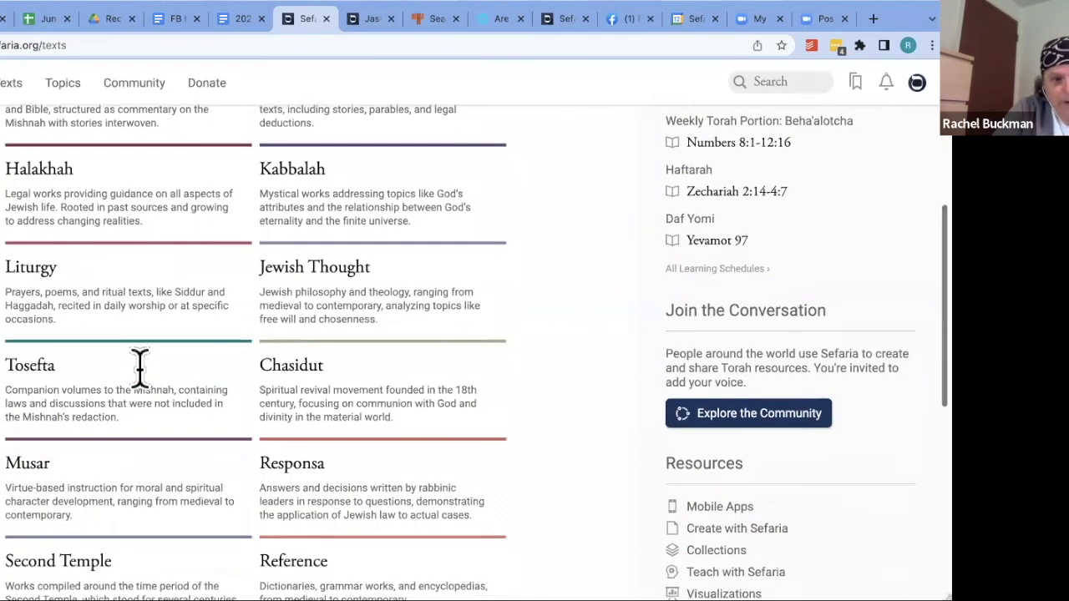
{"action": "scroll", "coordinate": [140, 365], "scroll_direction": "up", "scroll_amount": 5}
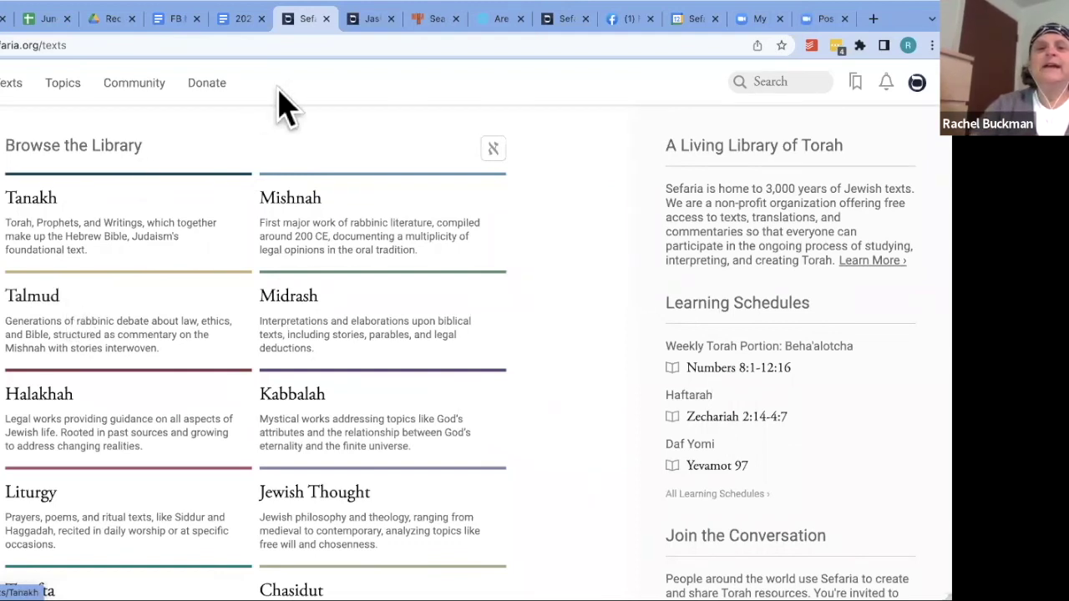
{"action": "left_click", "coordinate": [30, 202]}
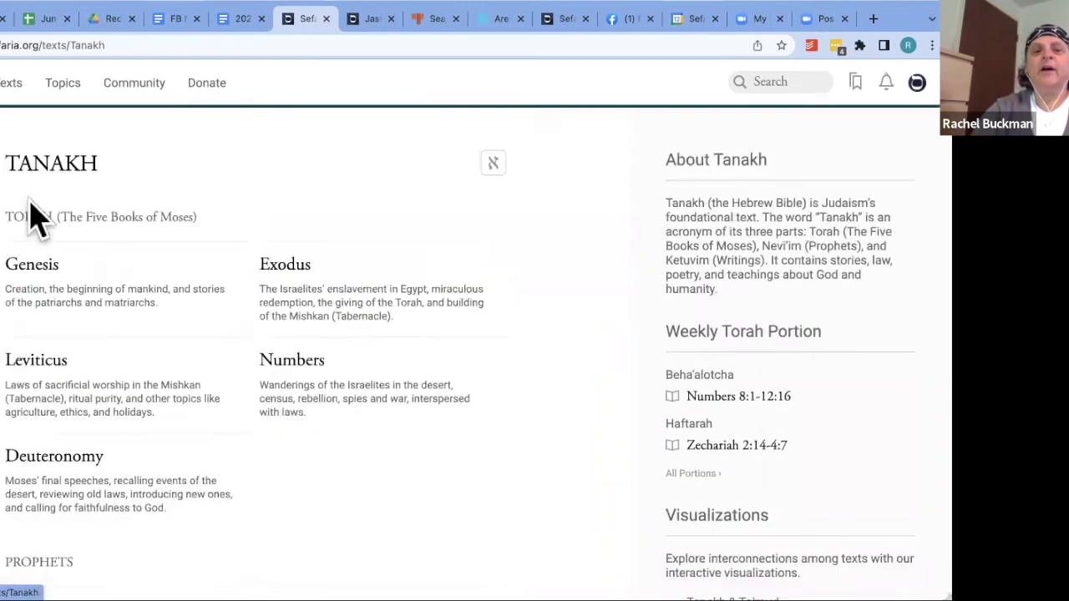
Open Leviticus 26:3 with its Resources panel and bring up the feedback form
{"action": "left_click", "coordinate": [55, 367]}
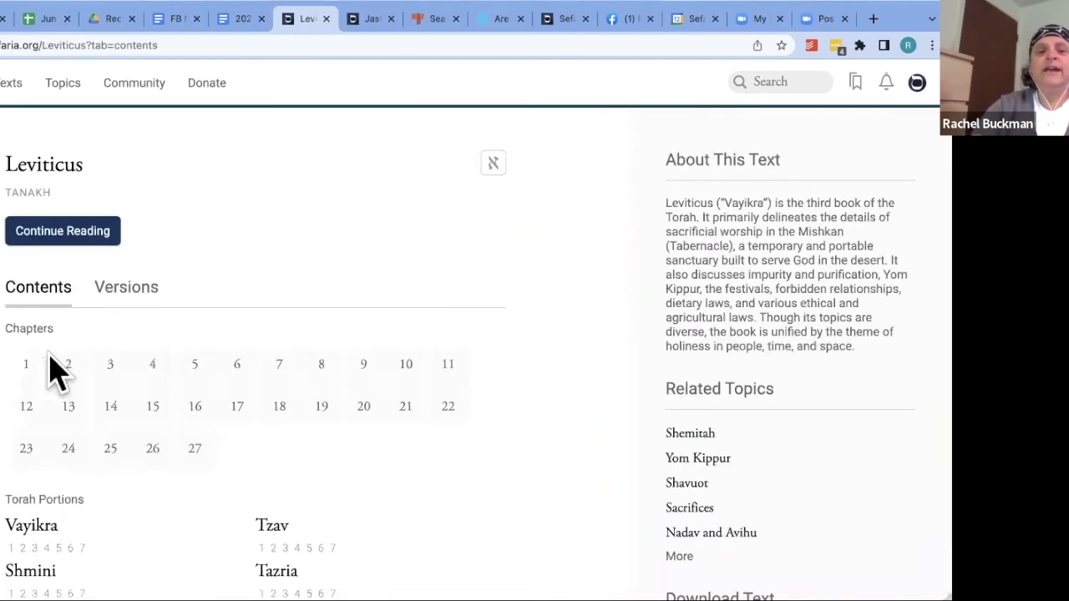
{"action": "left_click", "coordinate": [54, 240]}
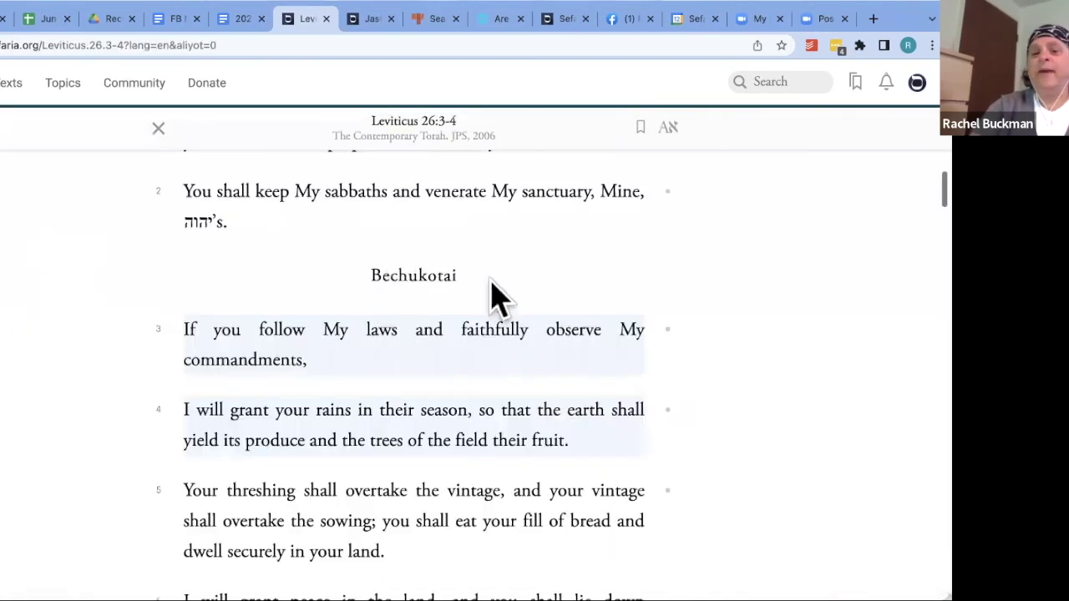
{"action": "left_click", "coordinate": [506, 334]}
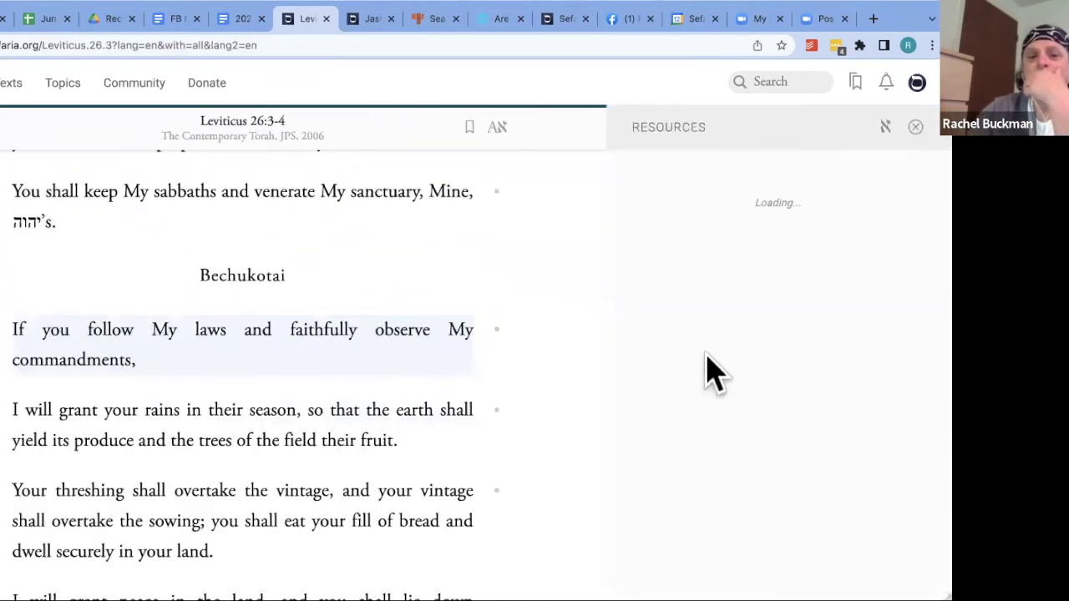
{"action": "scroll", "coordinate": [708, 372], "scroll_direction": "down", "scroll_amount": 5}
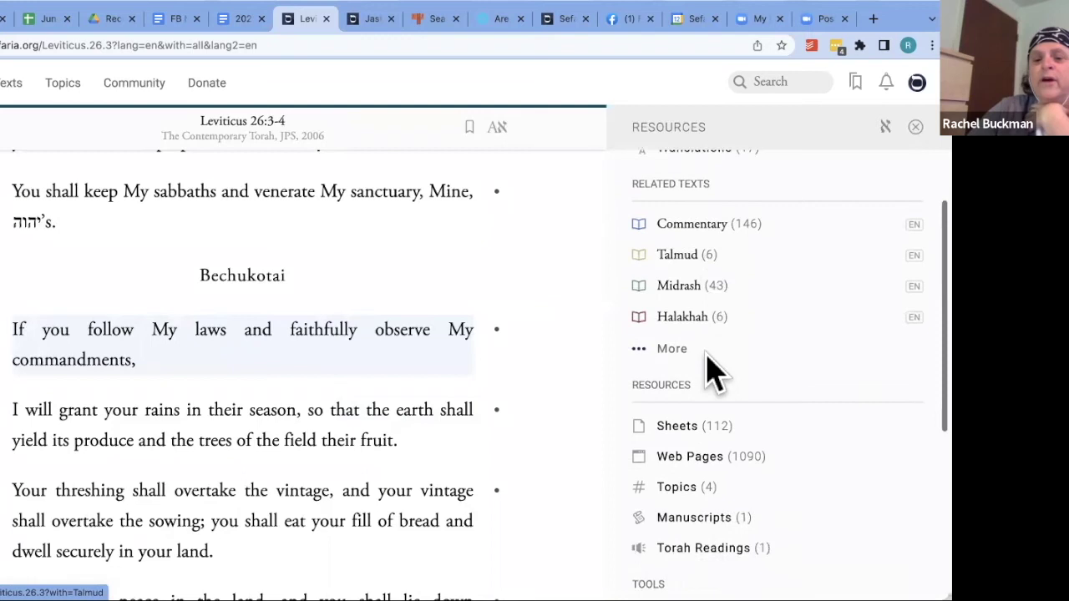
{"action": "scroll", "coordinate": [708, 372], "scroll_direction": "down", "scroll_amount": 1}
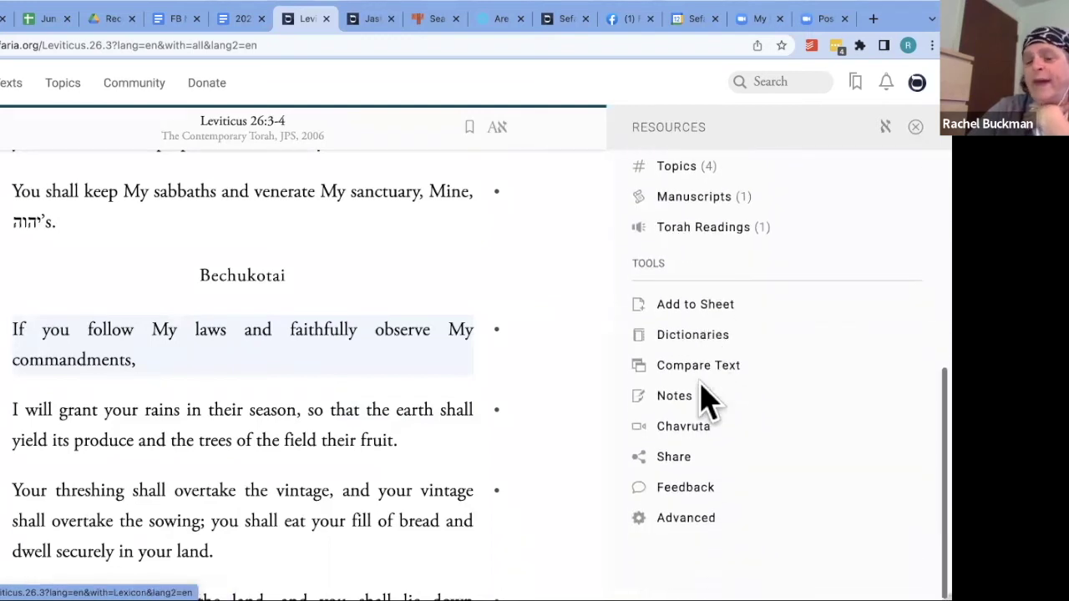
{"action": "left_click", "coordinate": [683, 491]}
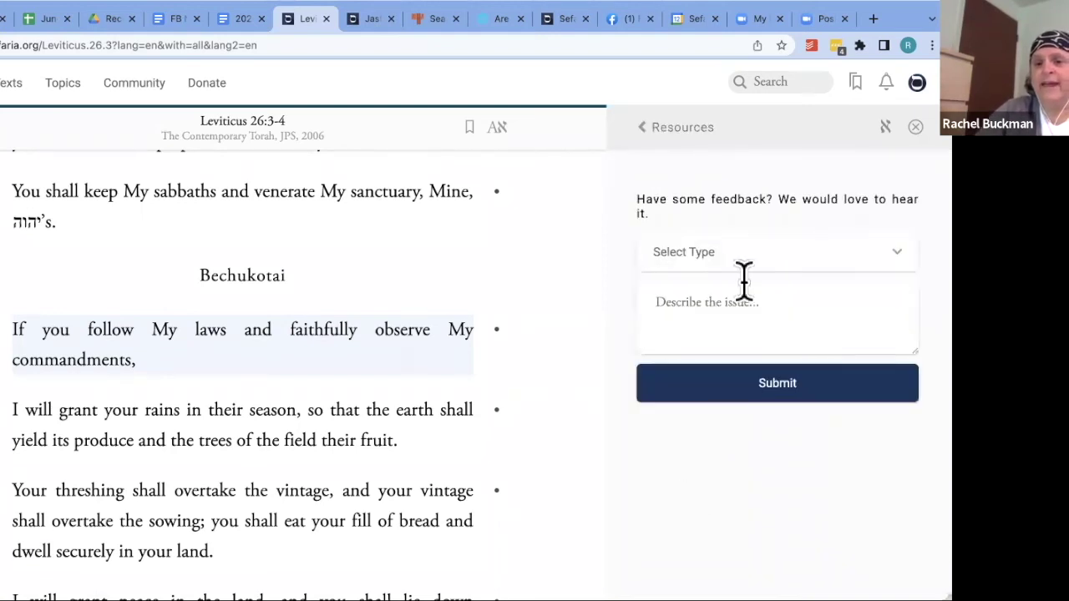
{"action": "left_click", "coordinate": [896, 251]}
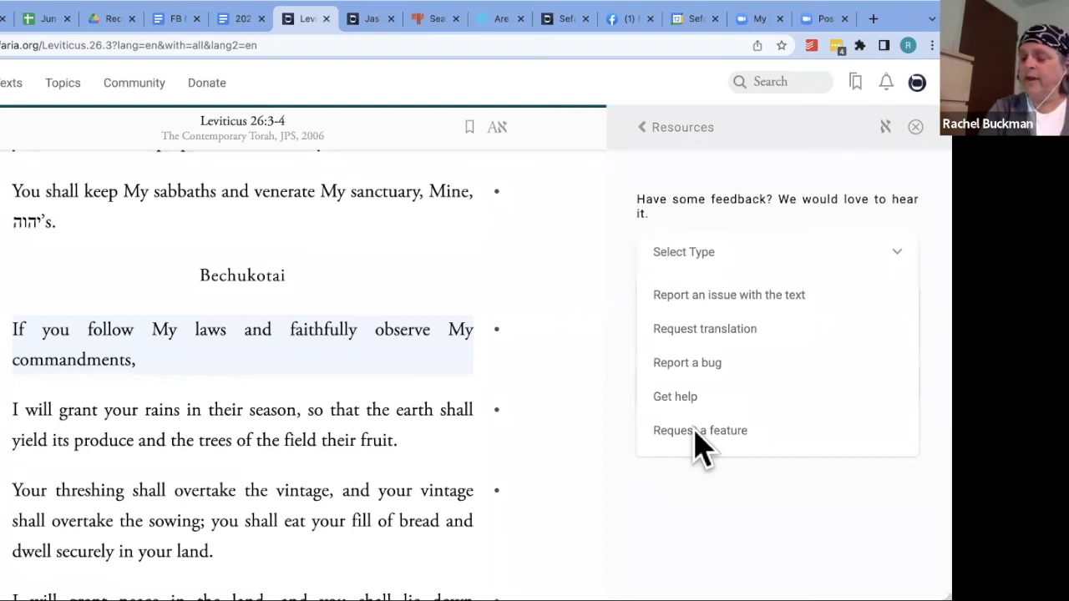
{"action": "left_click", "coordinate": [642, 125]}
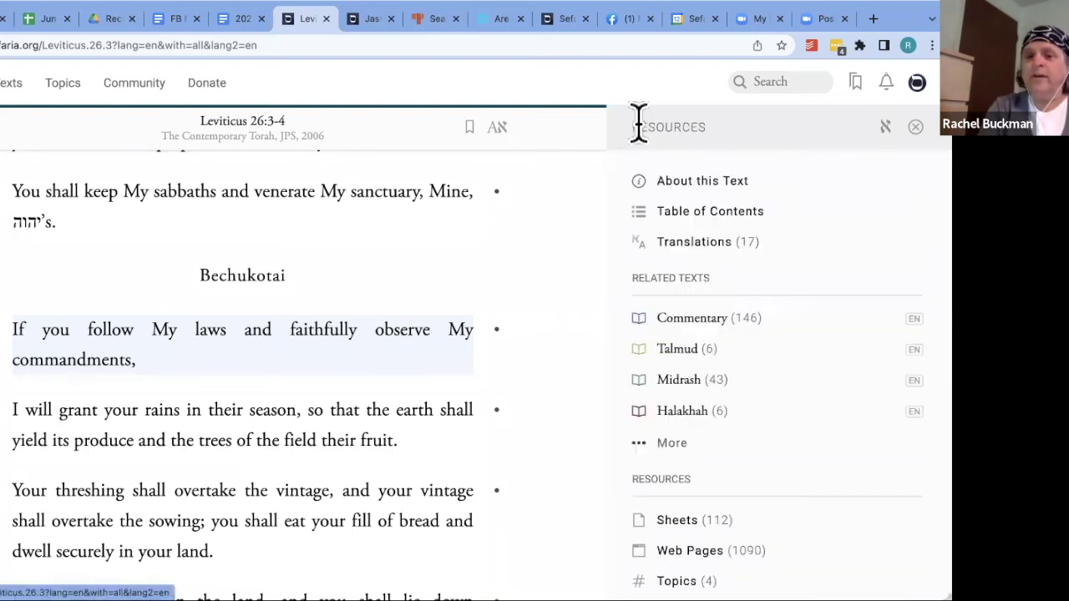
Scroll the Leviticus 26:3 Resources panel to Tools and open Advanced options
{"action": "scroll", "coordinate": [692, 384], "scroll_direction": "down", "scroll_amount": 5}
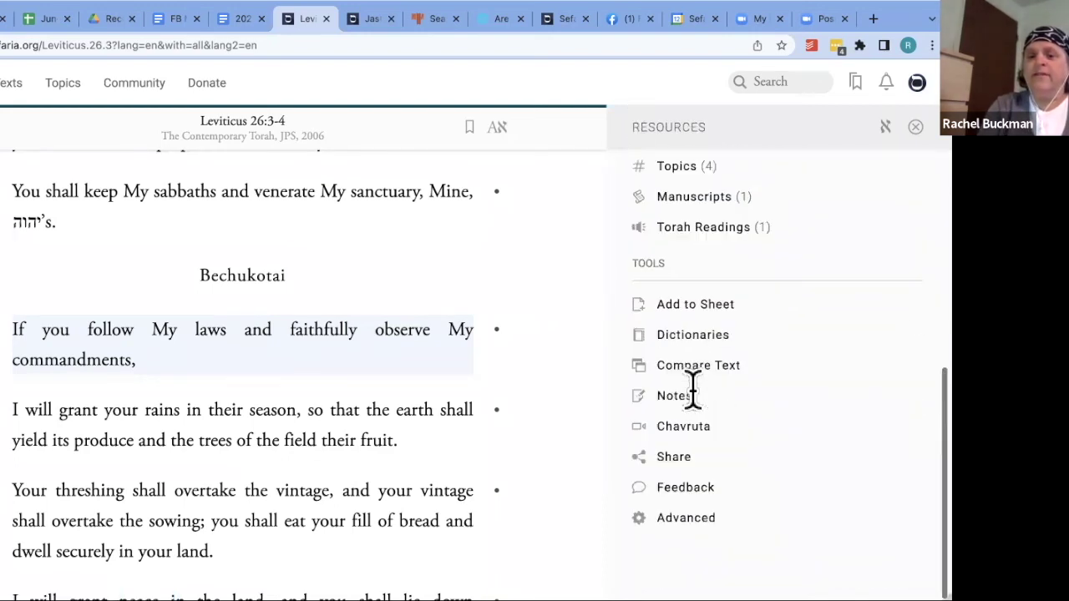
{"action": "left_click", "coordinate": [688, 514]}
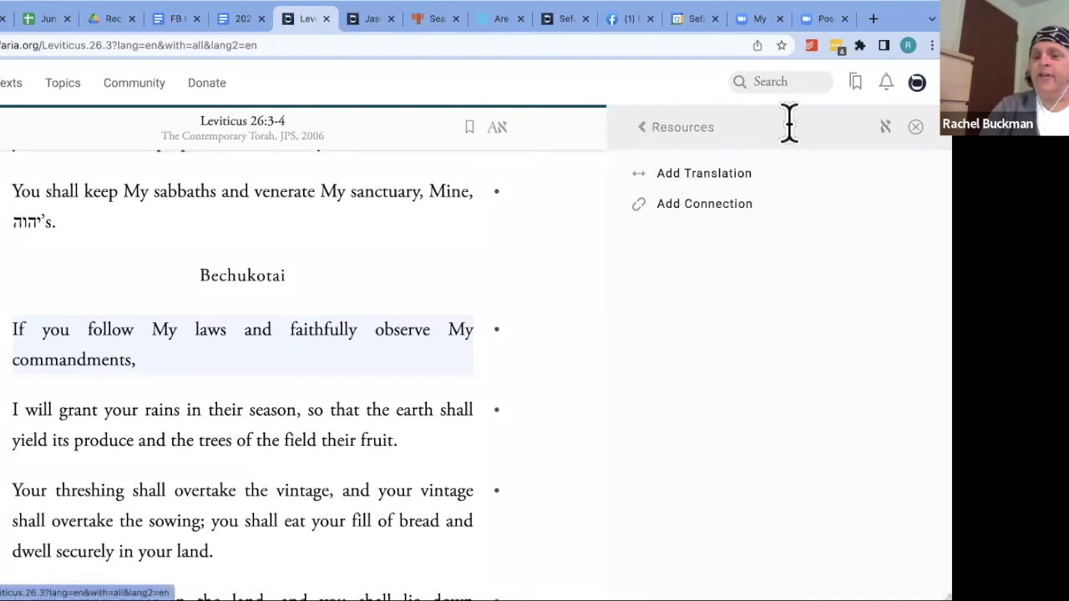
Go to the account's profile page from the account menu and view its sheets
{"action": "left_click", "coordinate": [917, 81]}
{"action": "left_click", "coordinate": [838, 150]}
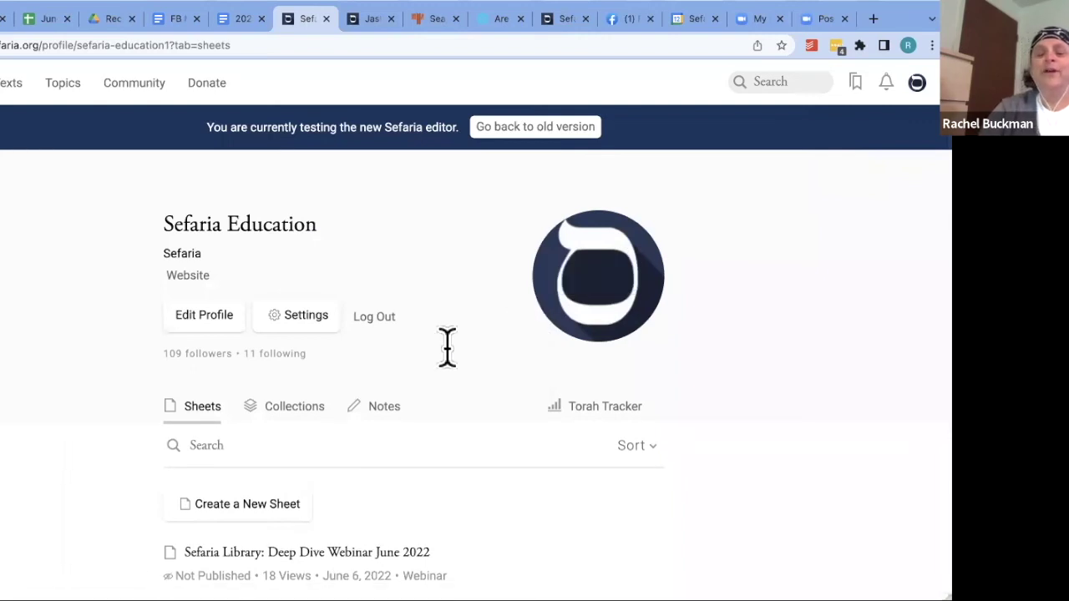
{"action": "scroll", "coordinate": [447, 346], "scroll_direction": "down", "scroll_amount": 1}
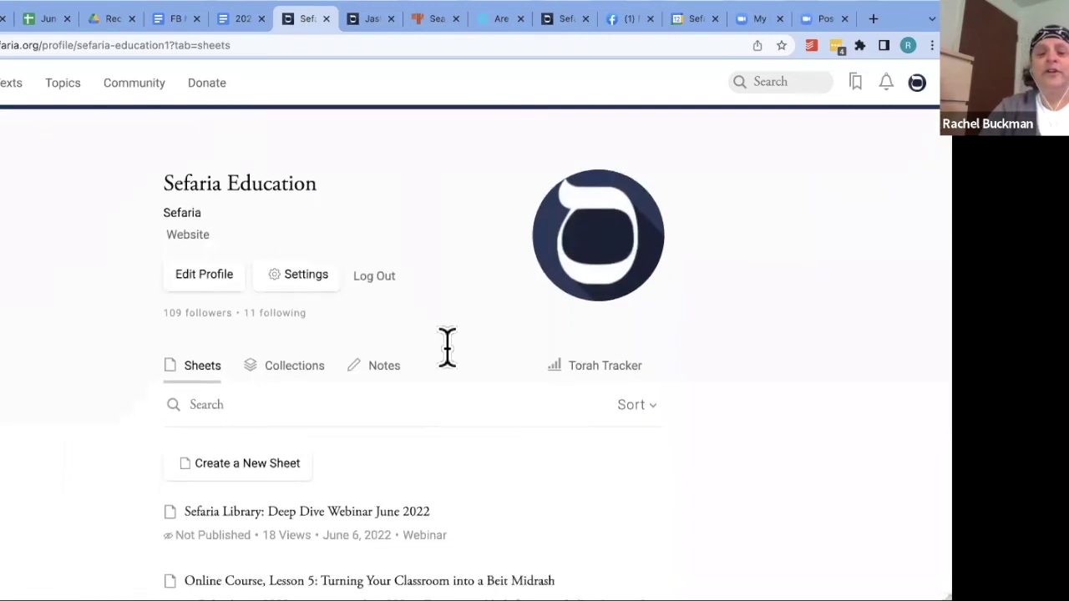
Open the Torah Tracker and view the reading-by-category charts (Tanakh 40%, Talmud 29%)
{"action": "left_click", "coordinate": [591, 364]}
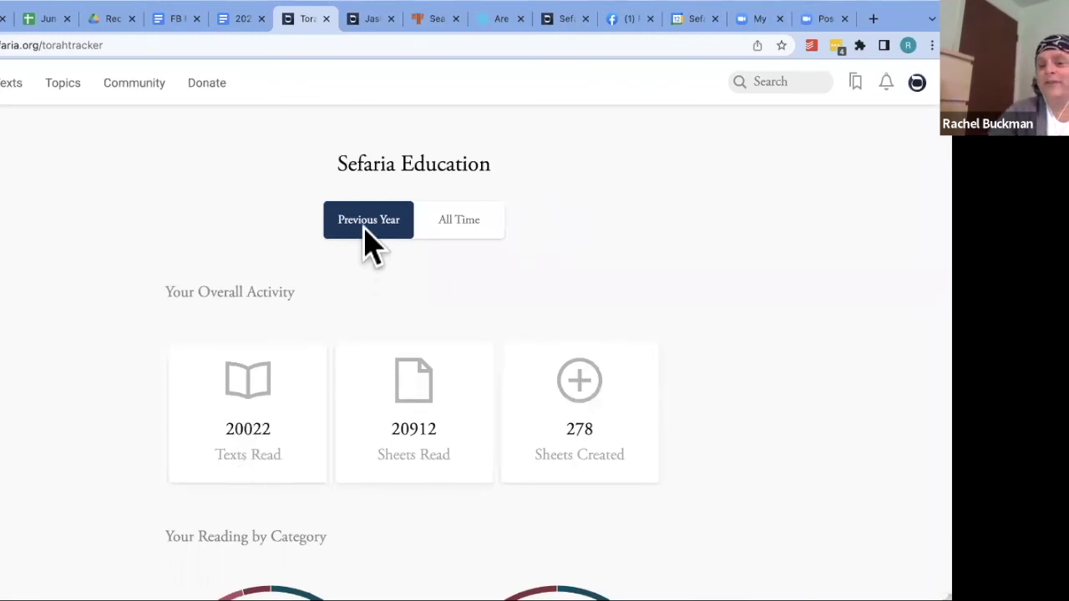
{"action": "scroll", "coordinate": [267, 504], "scroll_direction": "down", "scroll_amount": 2}
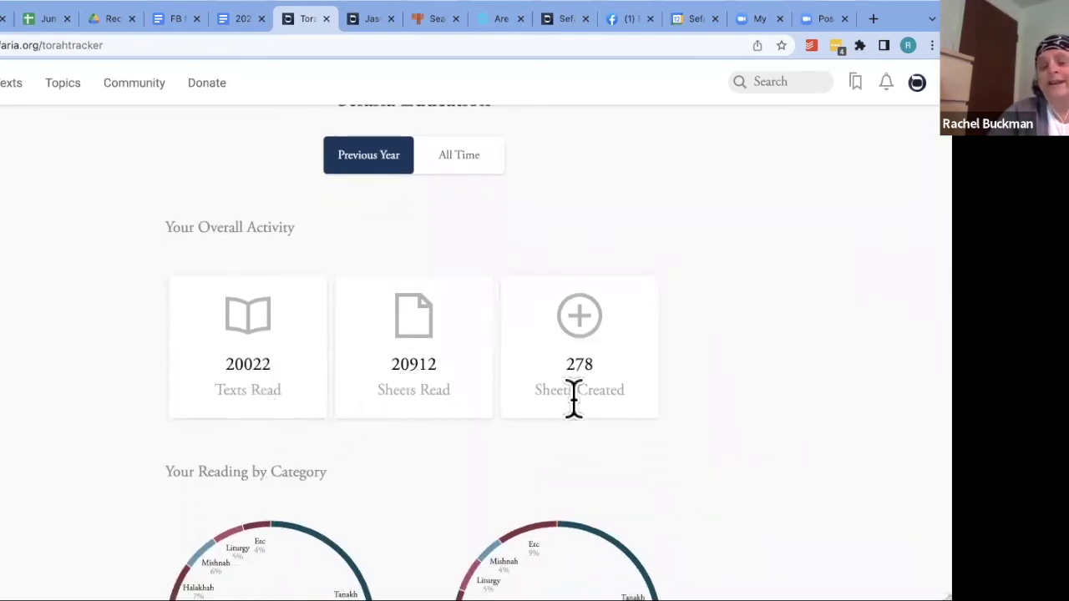
{"action": "scroll", "coordinate": [575, 410], "scroll_direction": "down", "scroll_amount": 3}
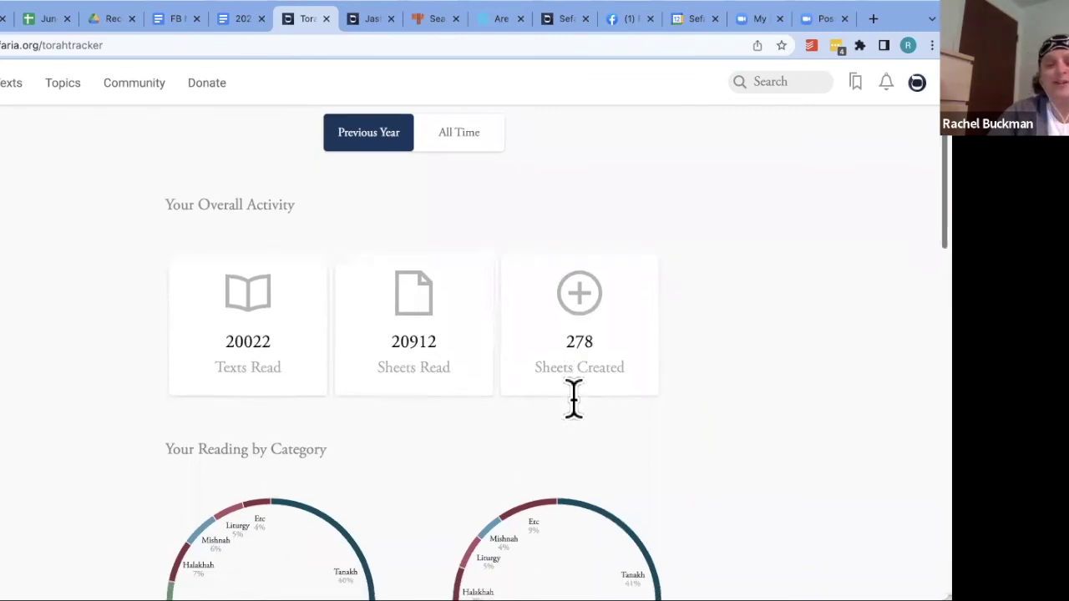
{"action": "scroll", "coordinate": [575, 414], "scroll_direction": "down", "scroll_amount": 4}
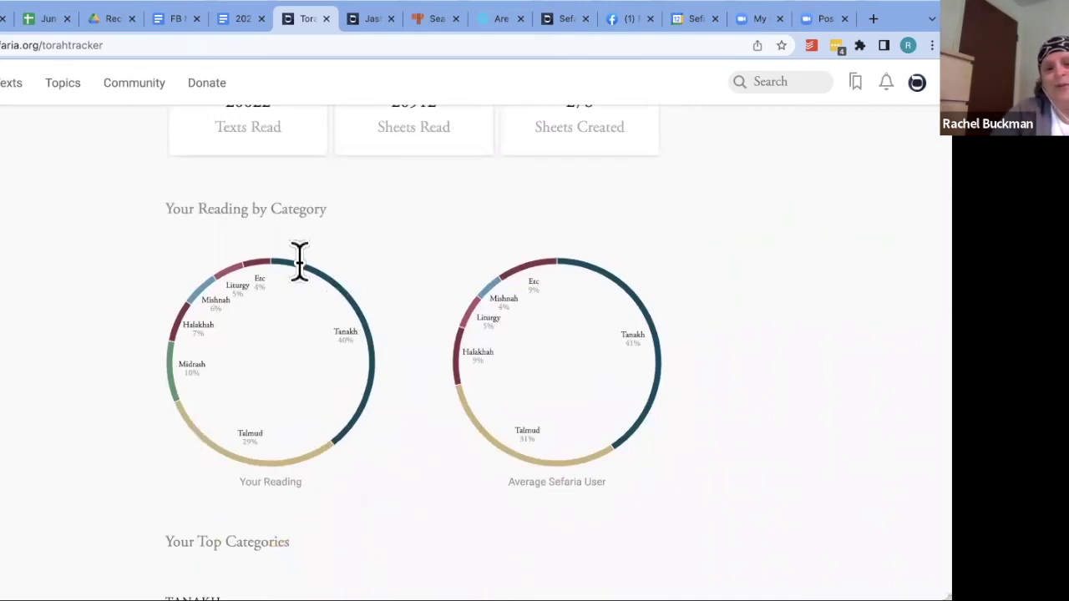
{"action": "mouse_move", "coordinate": [372, 360]}
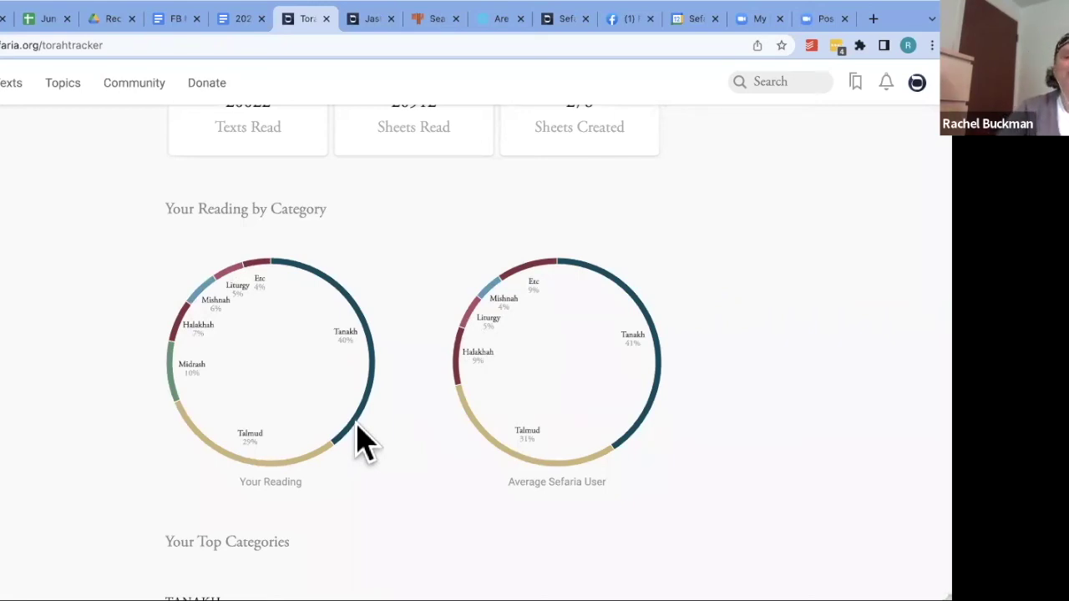
{"action": "scroll", "coordinate": [365, 443], "scroll_direction": "down", "scroll_amount": 1}
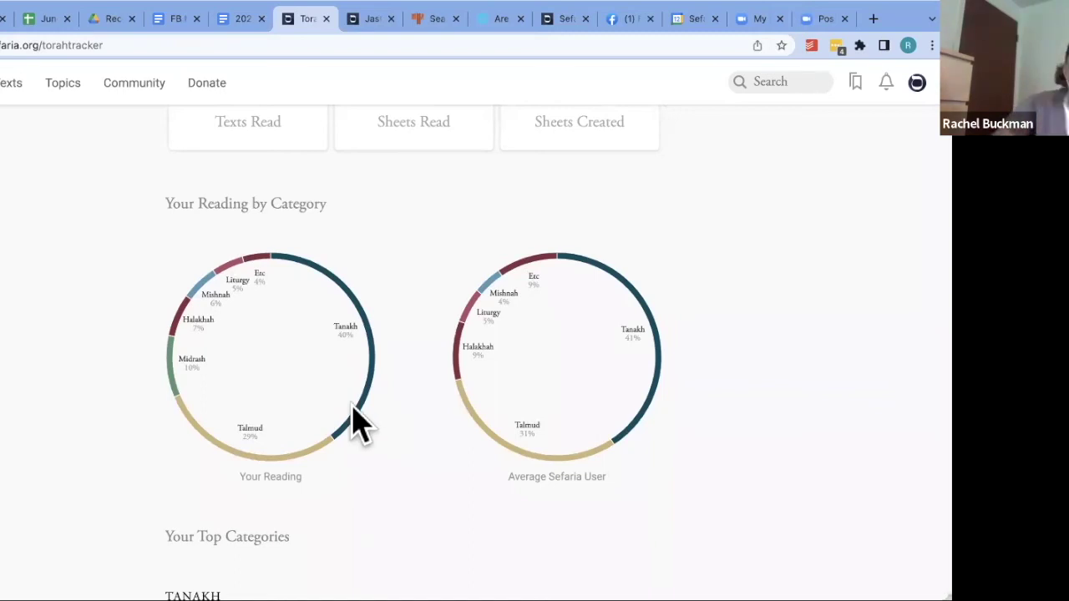
{"action": "scroll", "coordinate": [357, 421], "scroll_direction": "down", "scroll_amount": 3}
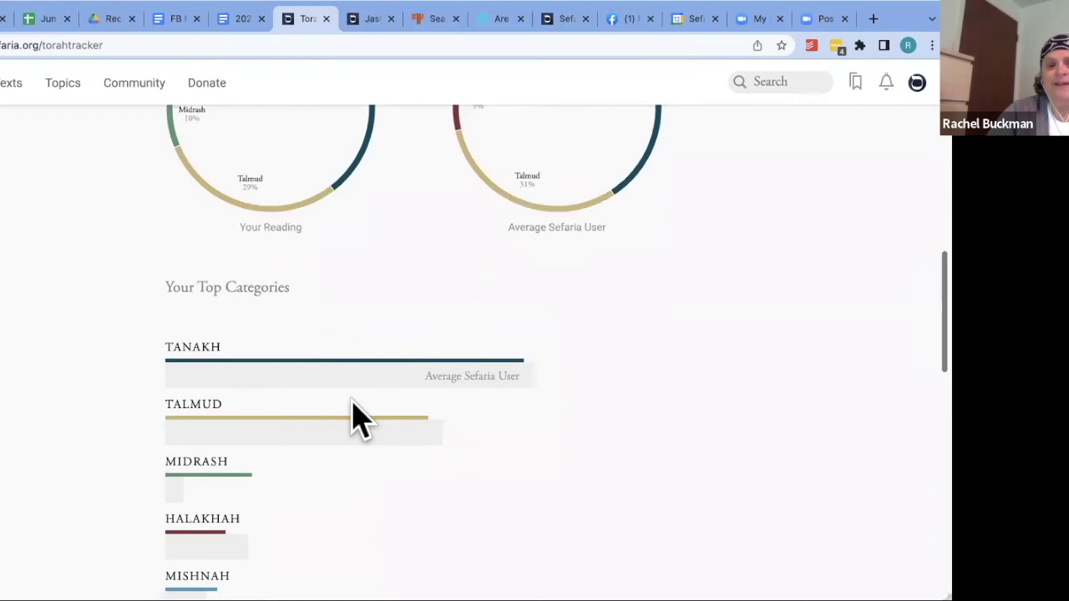
{"action": "scroll", "coordinate": [424, 426], "scroll_direction": "down", "scroll_amount": 1}
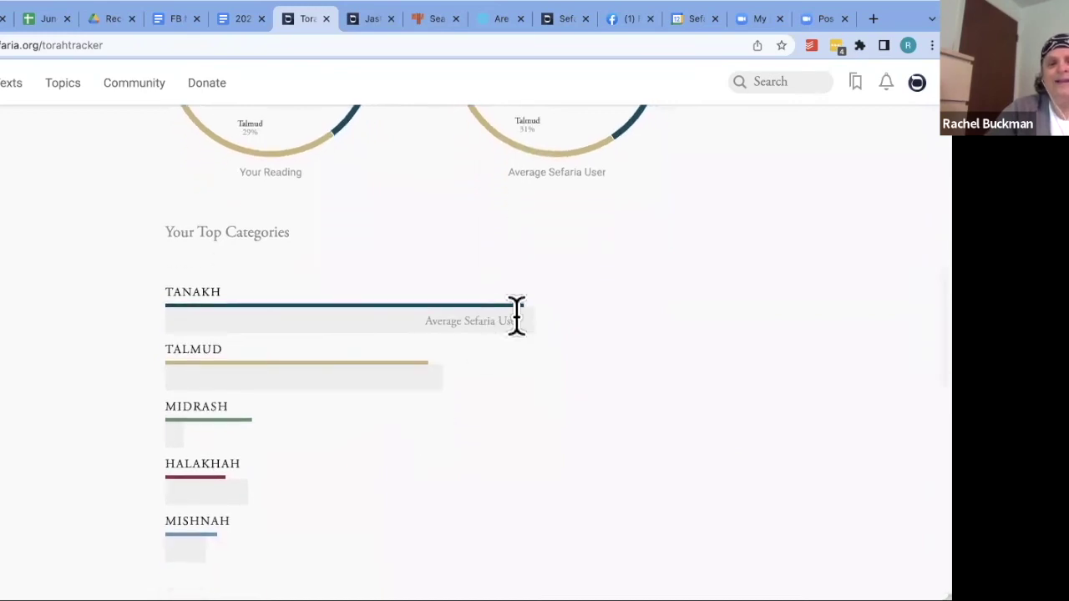
{"action": "scroll", "coordinate": [406, 410], "scroll_direction": "down", "scroll_amount": 1}
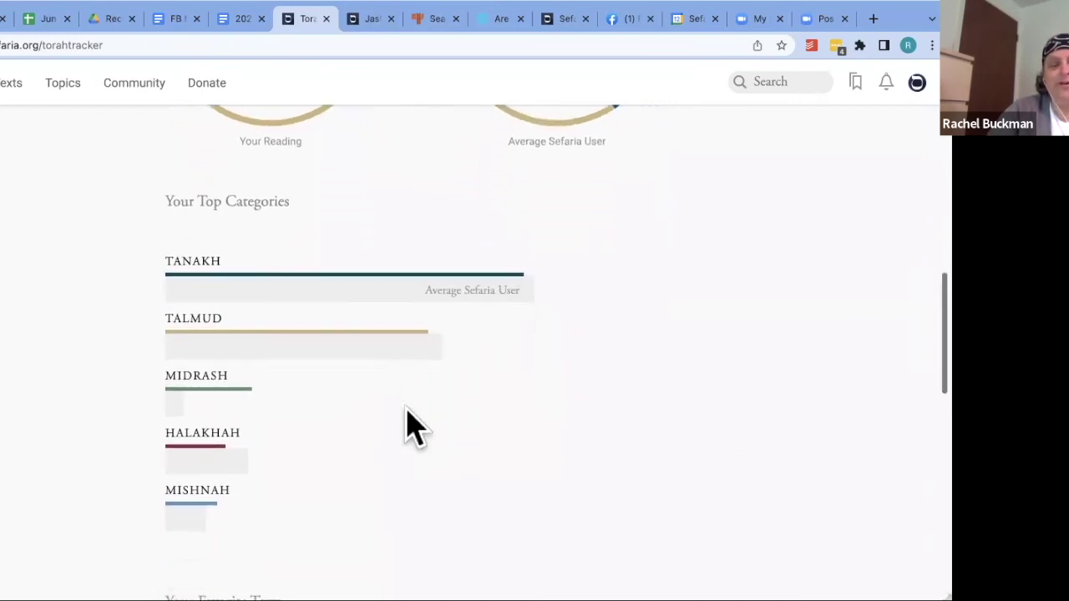
{"action": "scroll", "coordinate": [413, 427], "scroll_direction": "down", "scroll_amount": 1}
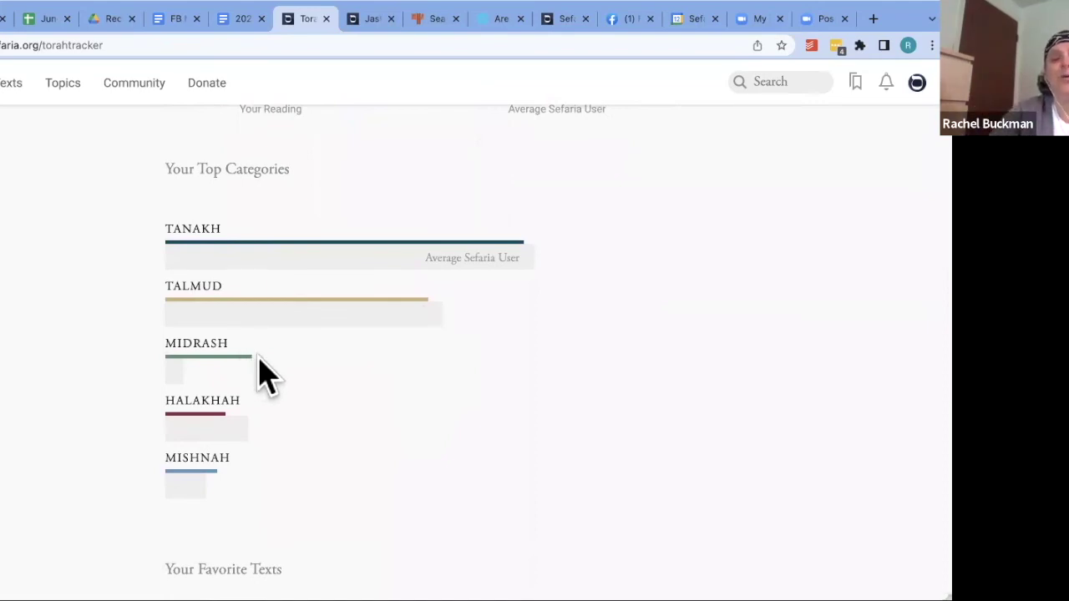
{"action": "scroll", "coordinate": [265, 375], "scroll_direction": "down", "scroll_amount": 3}
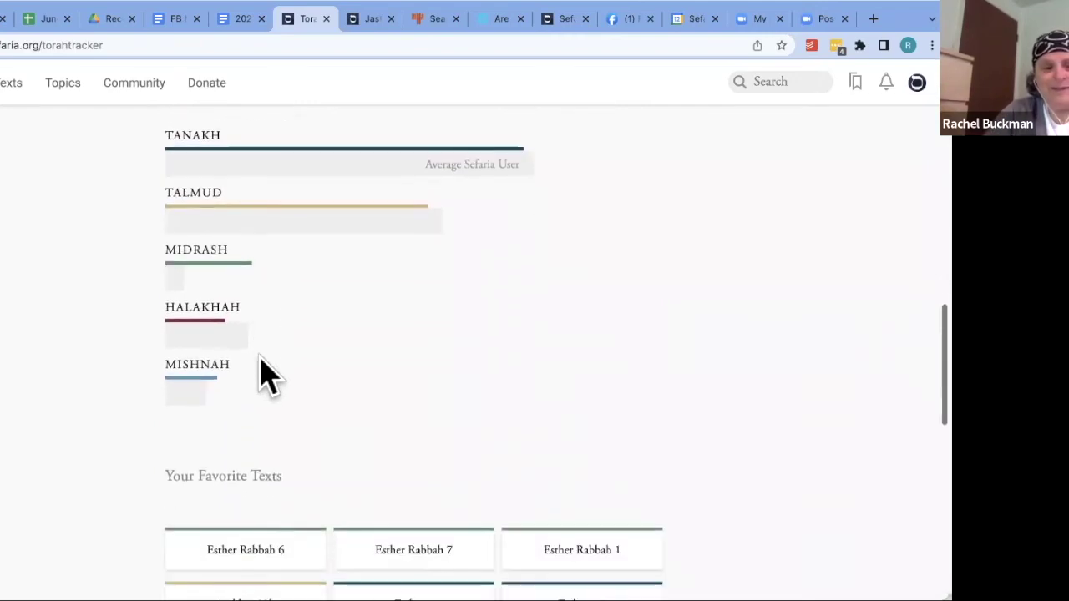
{"action": "scroll", "coordinate": [264, 375], "scroll_direction": "down", "scroll_amount": 1}
{"action": "scroll", "coordinate": [267, 375], "scroll_direction": "down", "scroll_amount": 1}
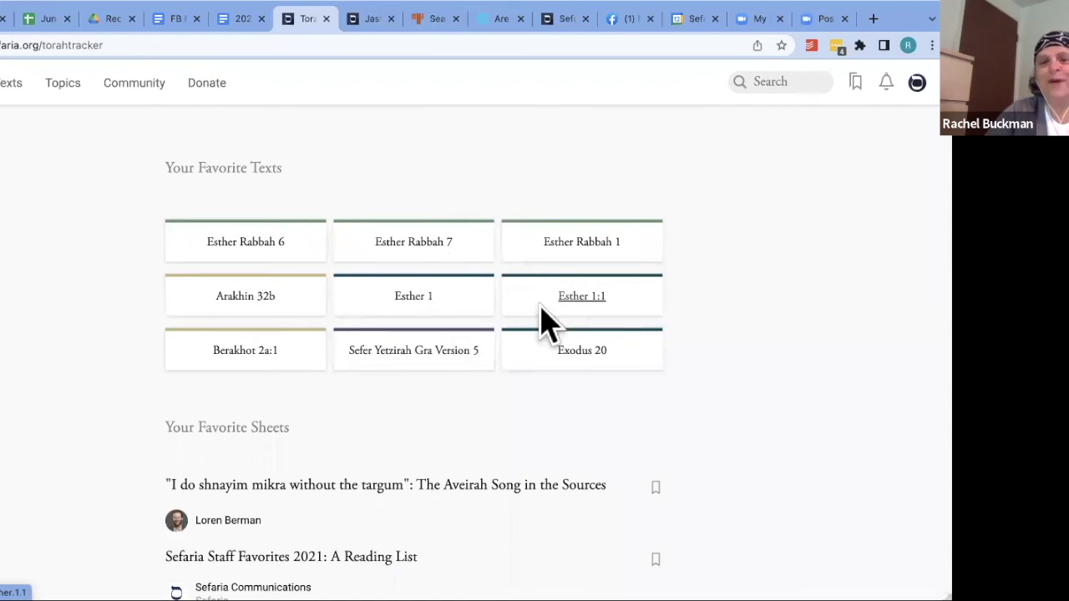
{"action": "scroll", "coordinate": [634, 361], "scroll_direction": "down", "scroll_amount": 1}
{"action": "scroll", "coordinate": [635, 361], "scroll_direction": "down", "scroll_amount": 2}
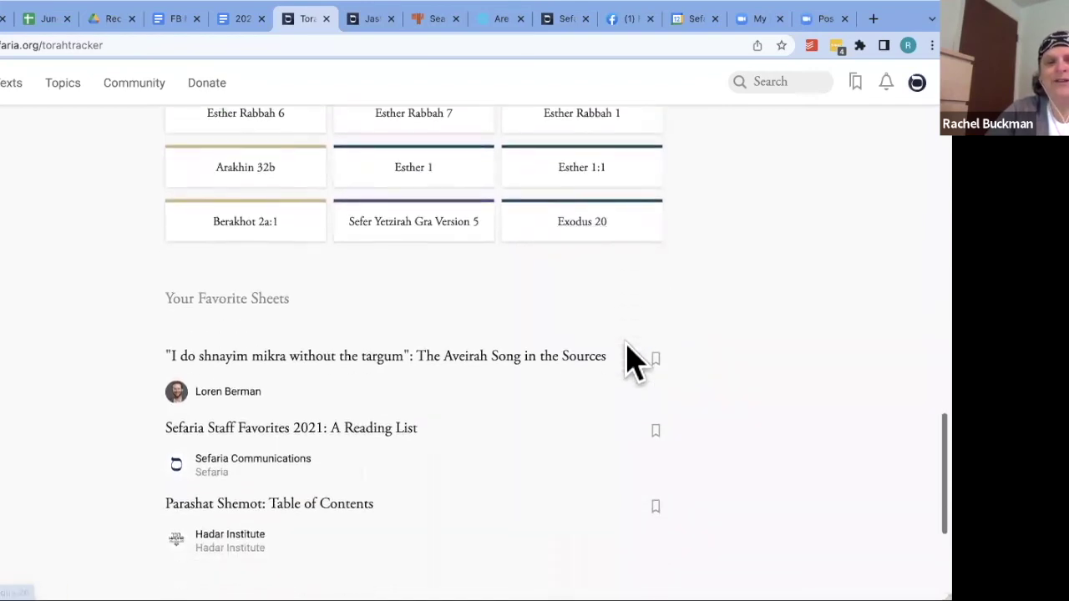
{"action": "scroll", "coordinate": [635, 361], "scroll_direction": "down", "scroll_amount": 2}
{"action": "scroll", "coordinate": [634, 361], "scroll_direction": "down", "scroll_amount": 3}
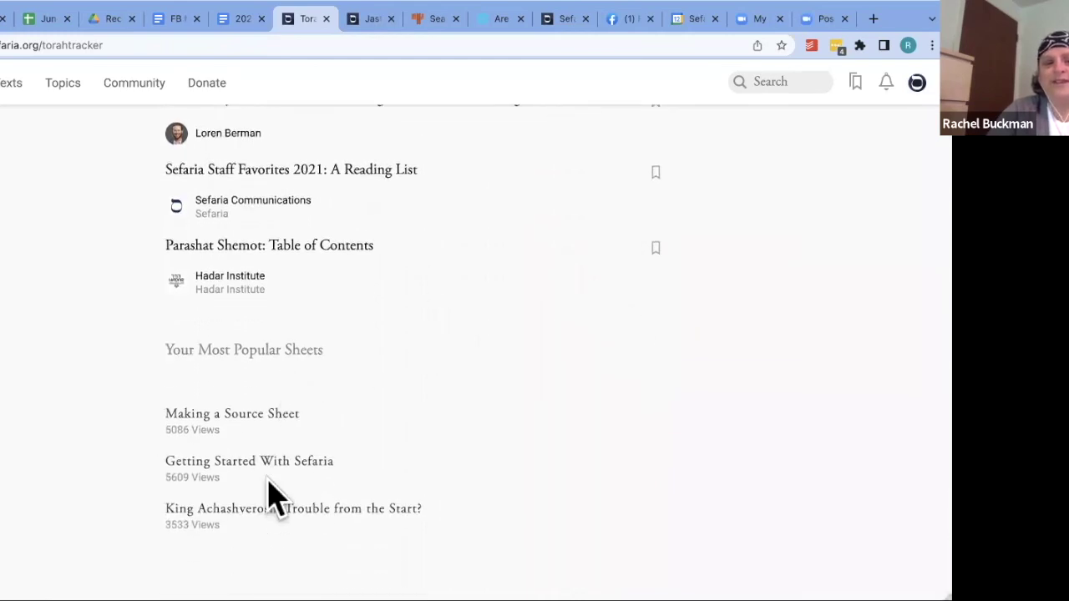
{"action": "scroll", "coordinate": [287, 382], "scroll_direction": "up", "scroll_amount": 5}
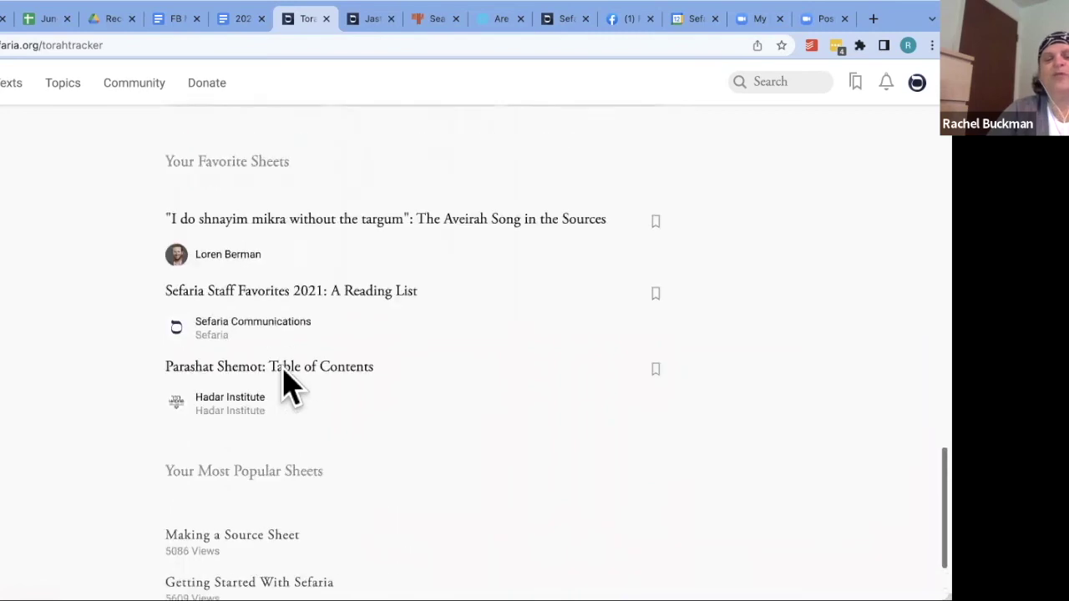
{"action": "scroll", "coordinate": [287, 382], "scroll_direction": "up", "scroll_amount": 10}
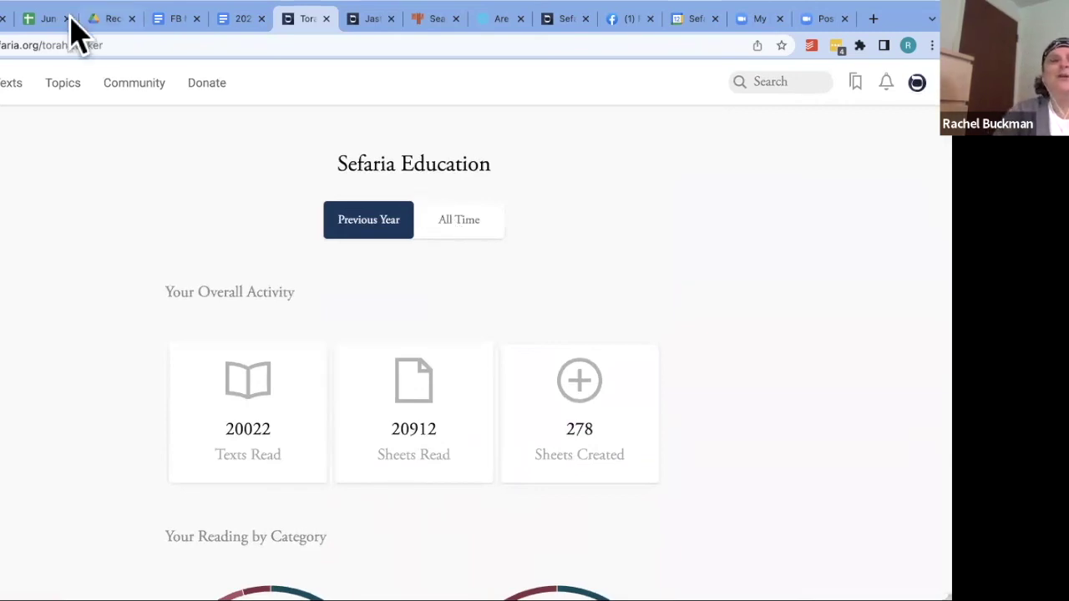
Return to the Browse the Library page via Texts in the top navigation
{"action": "left_click", "coordinate": [11, 83]}
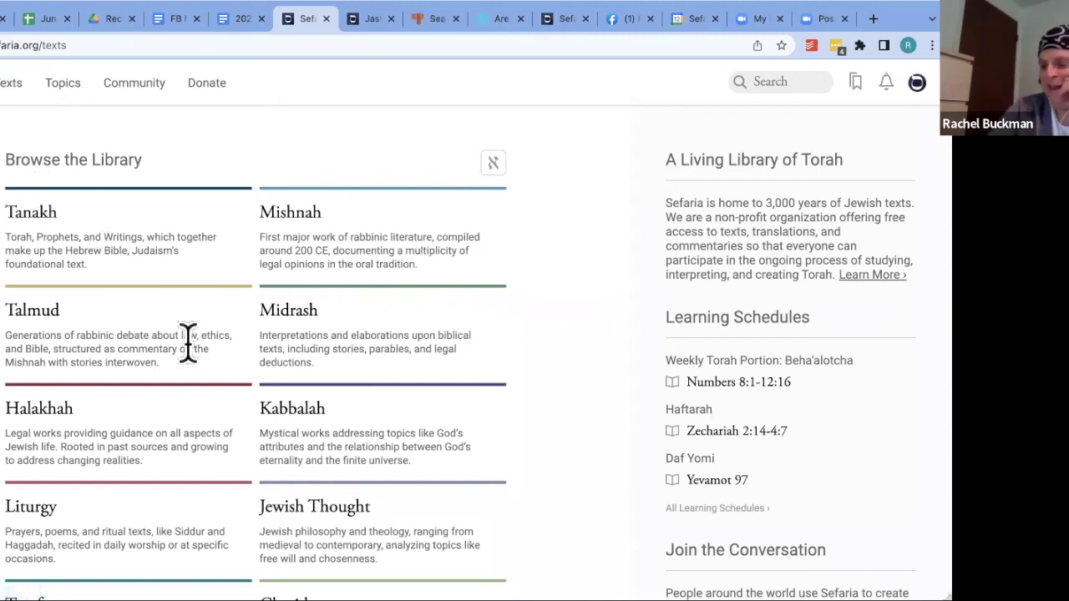
Open the Torah Tab page from the library's Resources section
{"action": "scroll", "coordinate": [187, 343], "scroll_direction": "down", "scroll_amount": 7}
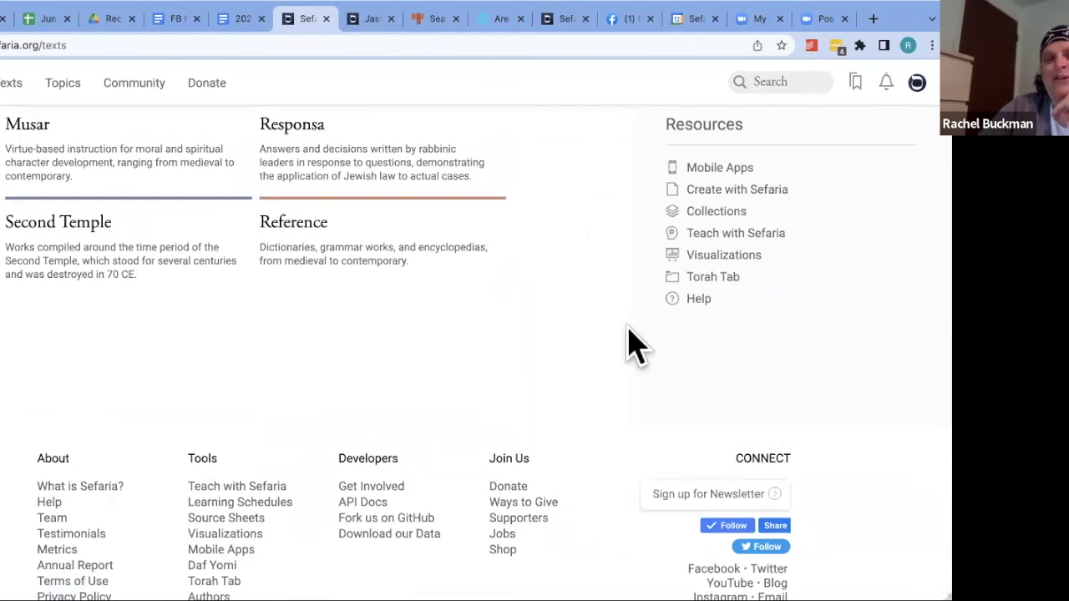
{"action": "scroll", "coordinate": [632, 344], "scroll_direction": "up", "scroll_amount": 5}
{"action": "scroll", "coordinate": [632, 344], "scroll_direction": "up", "scroll_amount": 2}
{"action": "scroll", "coordinate": [632, 344], "scroll_direction": "down", "scroll_amount": 6}
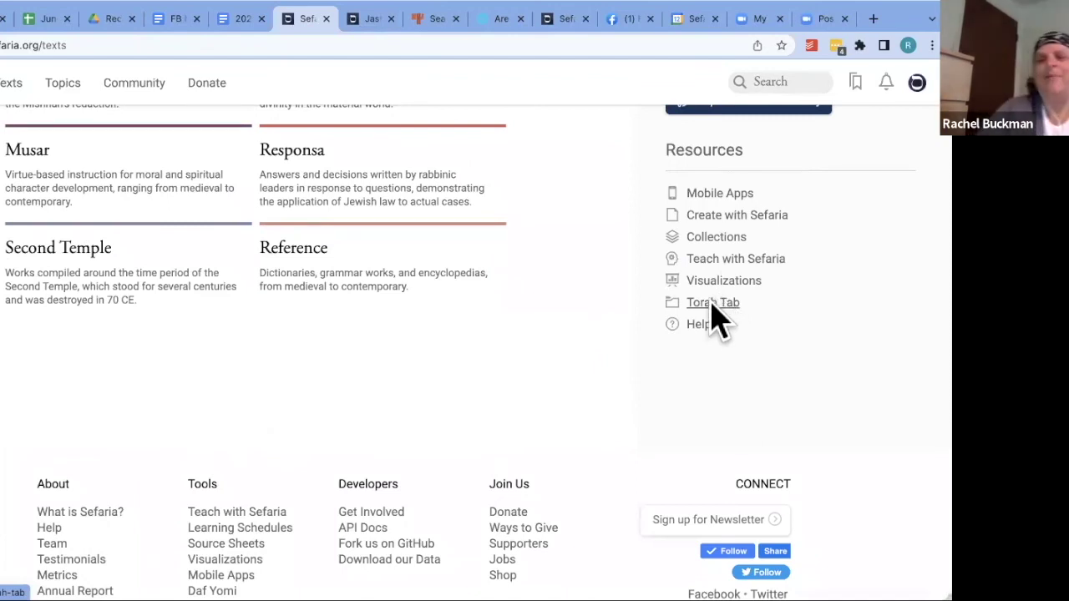
{"action": "left_click", "coordinate": [712, 306]}
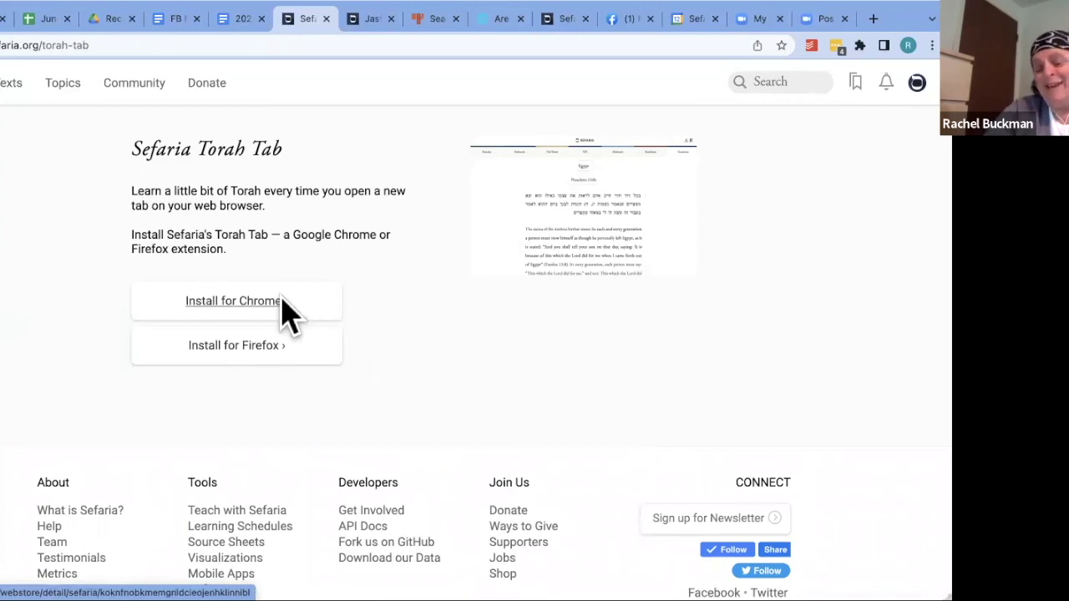
Add the TorahTab by Sefaria extension to Chrome and open a new tab
{"action": "left_click", "coordinate": [279, 301]}
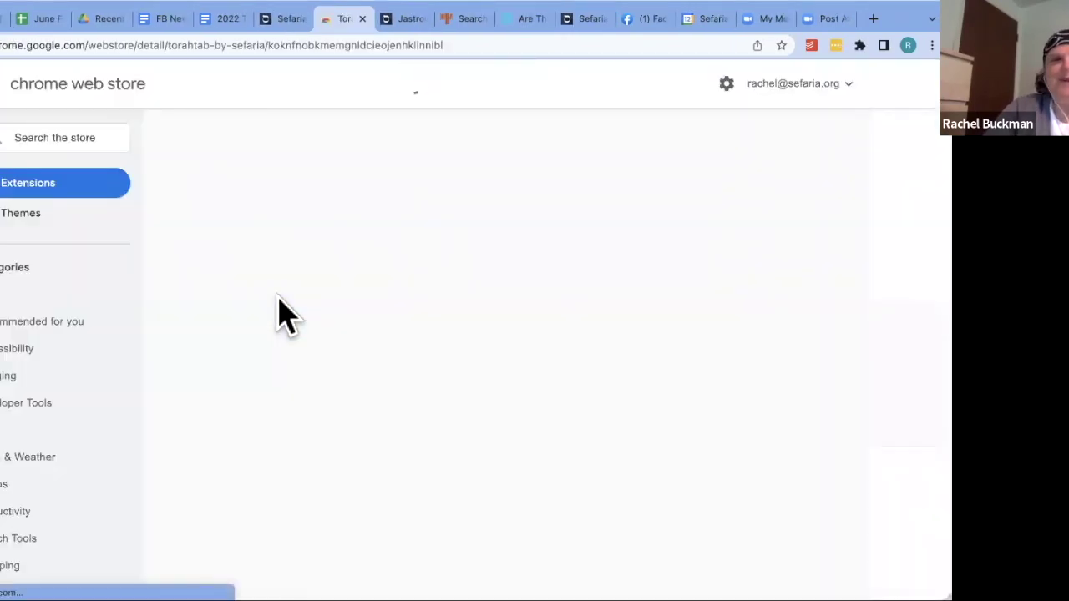
{"action": "left_click", "coordinate": [722, 189]}
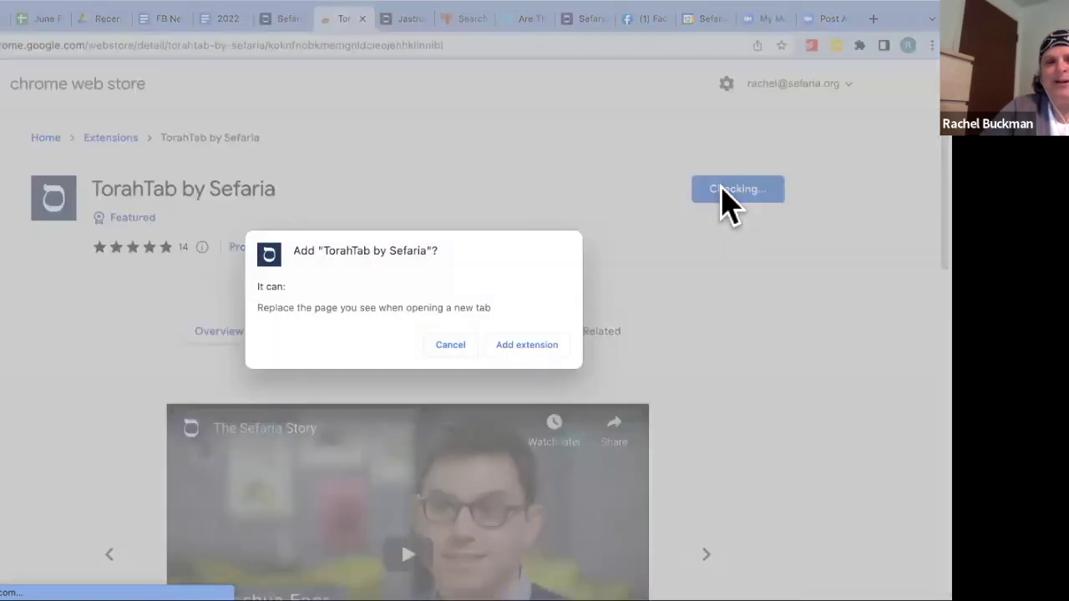
{"action": "left_click", "coordinate": [527, 345]}
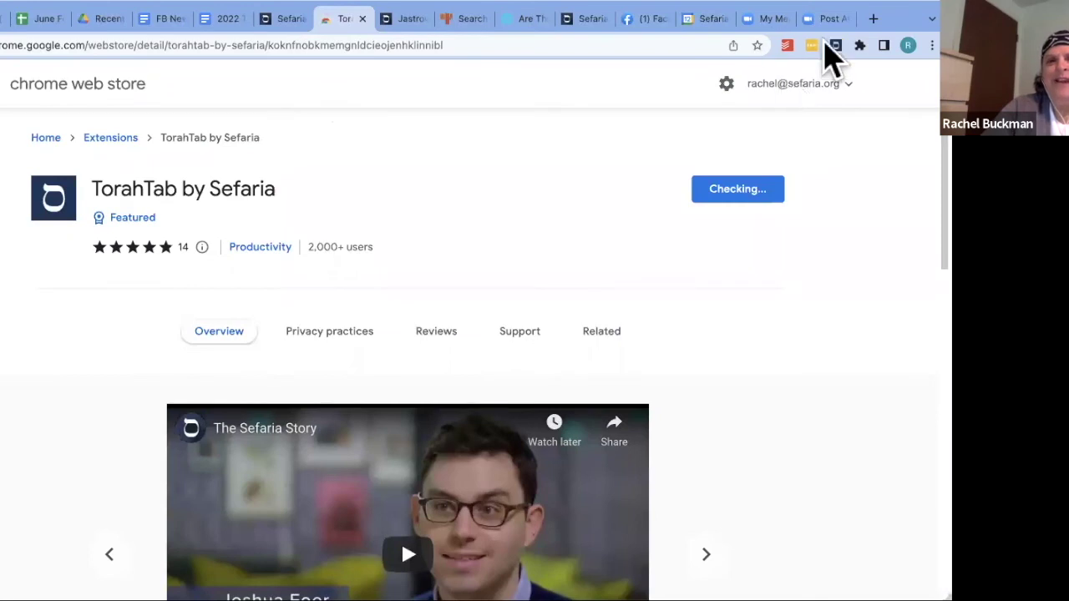
{"action": "left_click", "coordinate": [874, 16]}
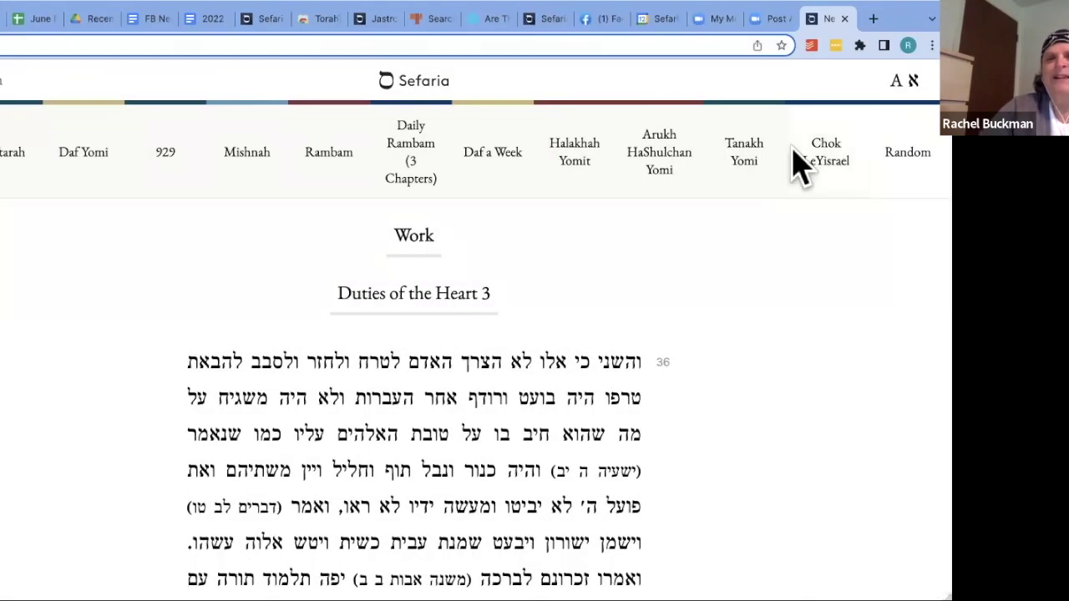
Show a random library text in the Torah Tab new tab
{"action": "scroll", "coordinate": [610, 309], "scroll_direction": "down", "scroll_amount": 1}
{"action": "scroll", "coordinate": [610, 309], "scroll_direction": "up", "scroll_amount": 1}
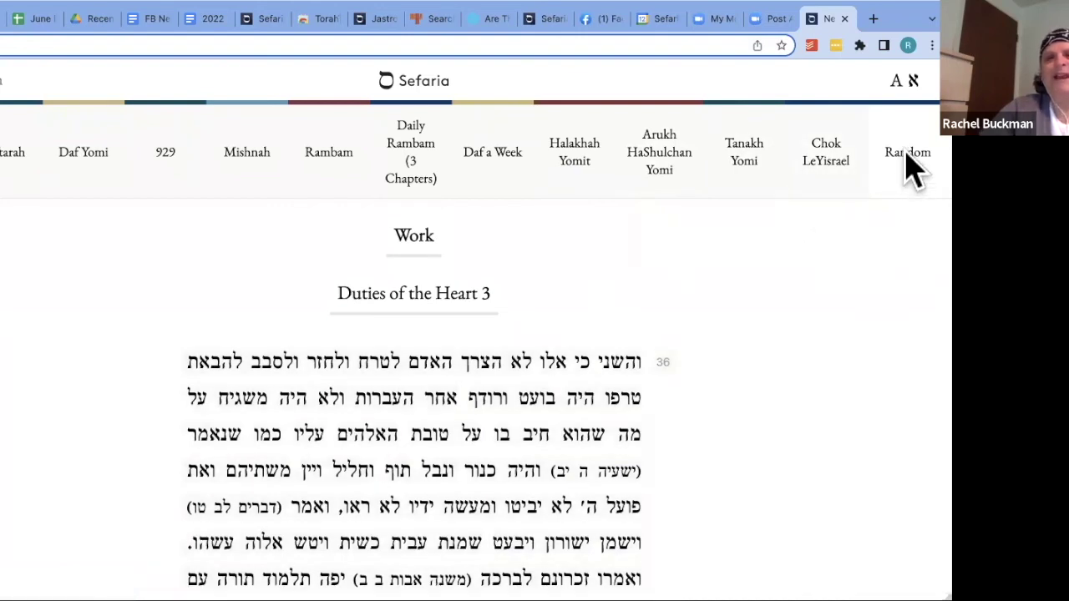
{"action": "left_click", "coordinate": [873, 18]}
{"action": "scroll", "coordinate": [782, 384], "scroll_direction": "down", "scroll_amount": 1}
{"action": "scroll", "coordinate": [785, 400], "scroll_direction": "down", "scroll_amount": 9}
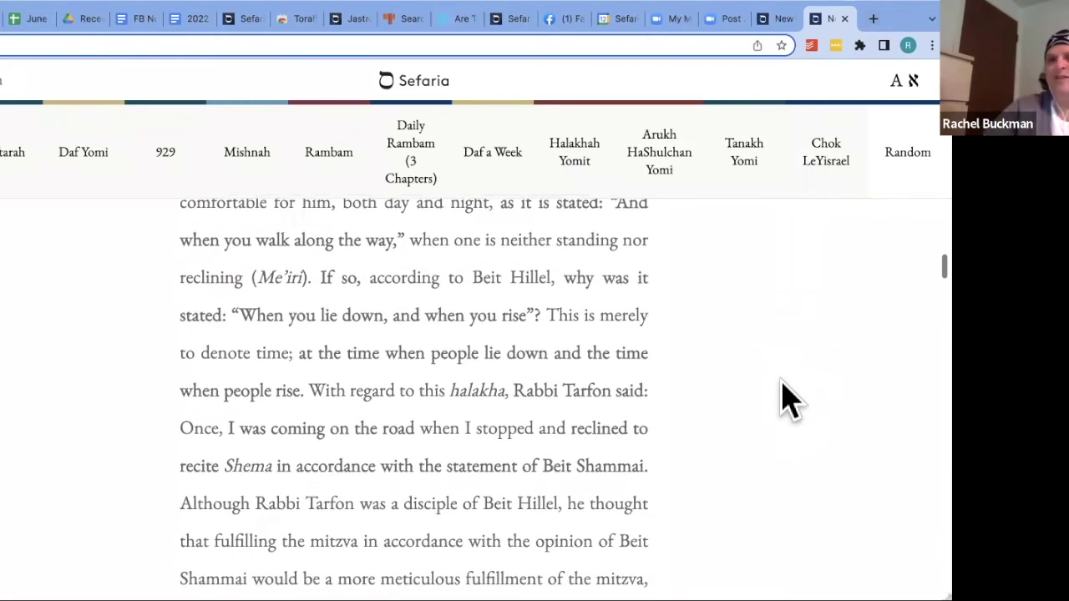
{"action": "scroll", "coordinate": [788, 400], "scroll_direction": "up", "scroll_amount": 9}
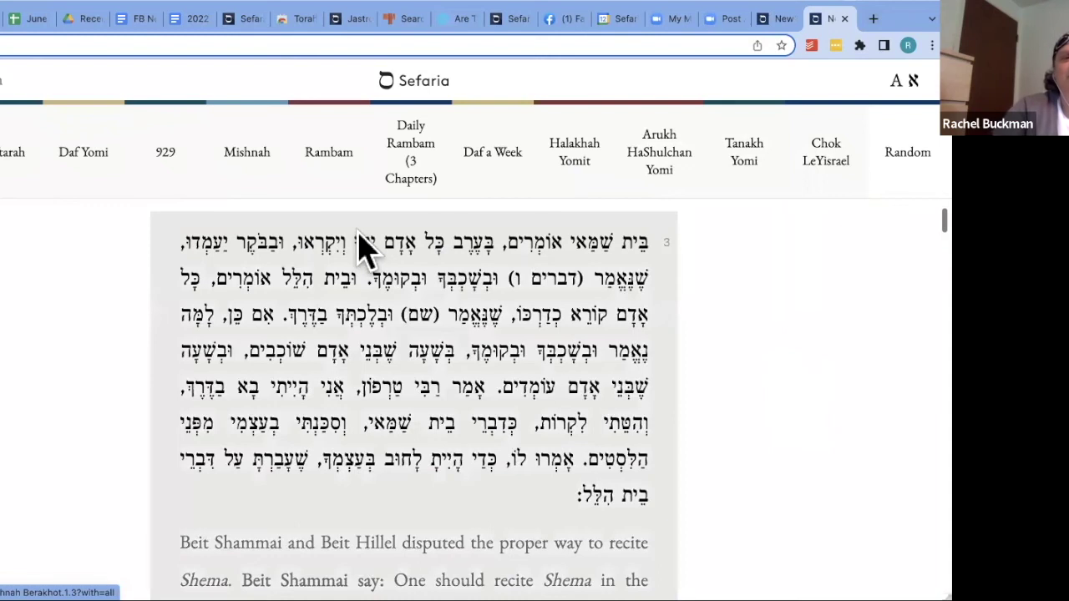
Open more new tabs and show the Daf a Week page, Yevamot 109a
{"action": "key", "text": "Return"}
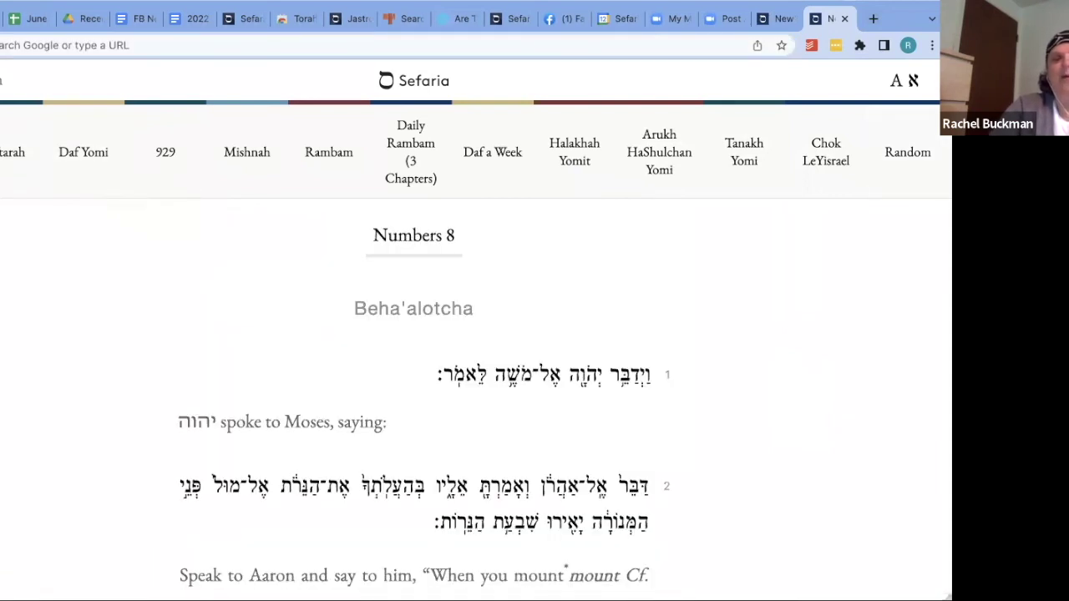
{"action": "left_click", "coordinate": [873, 19]}
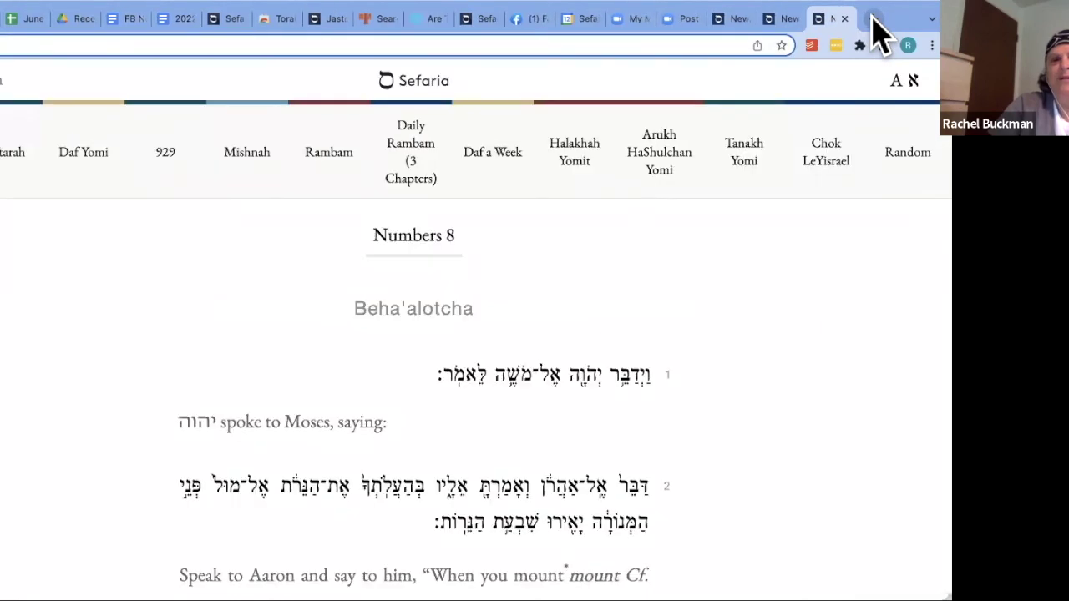
{"action": "scroll", "coordinate": [627, 338], "scroll_direction": "down", "scroll_amount": 2}
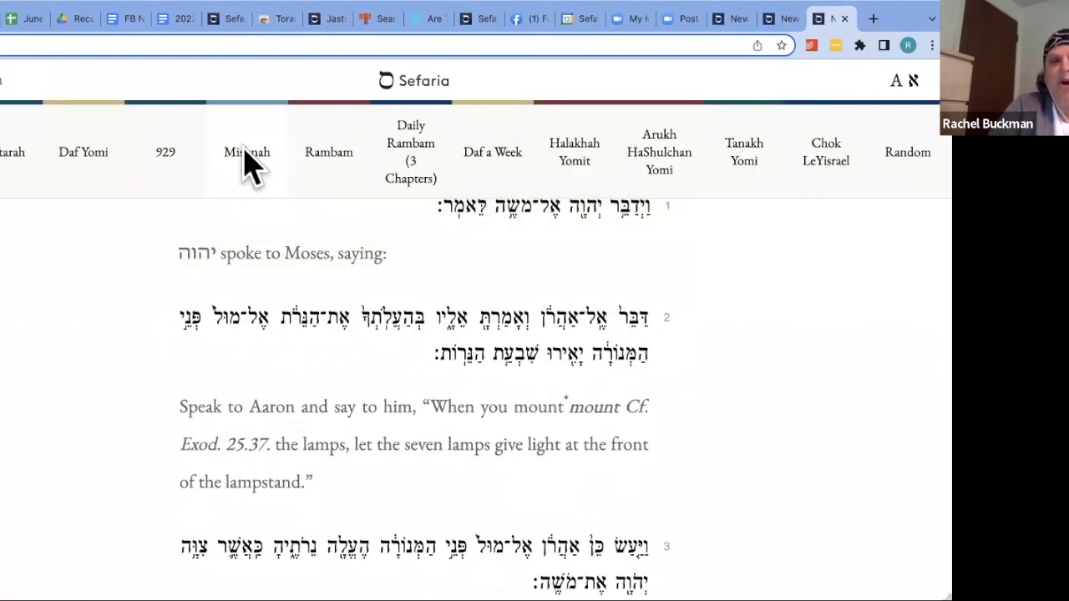
{"action": "left_click", "coordinate": [499, 170]}
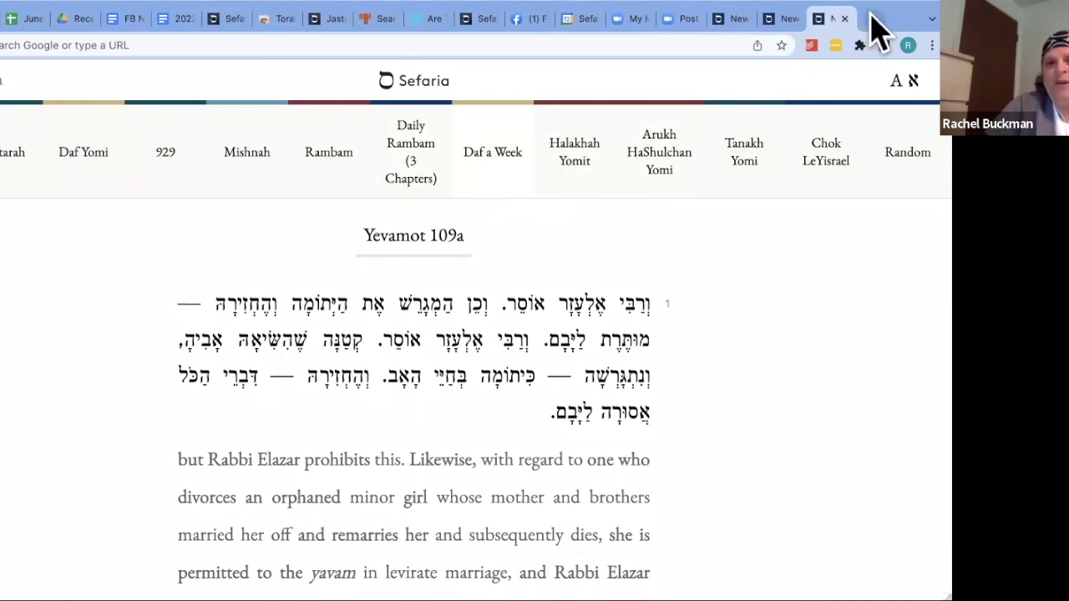
Close the extra new tab and return to the Deep Dive Webinar June 2022 sheet
{"action": "left_click", "coordinate": [871, 17]}
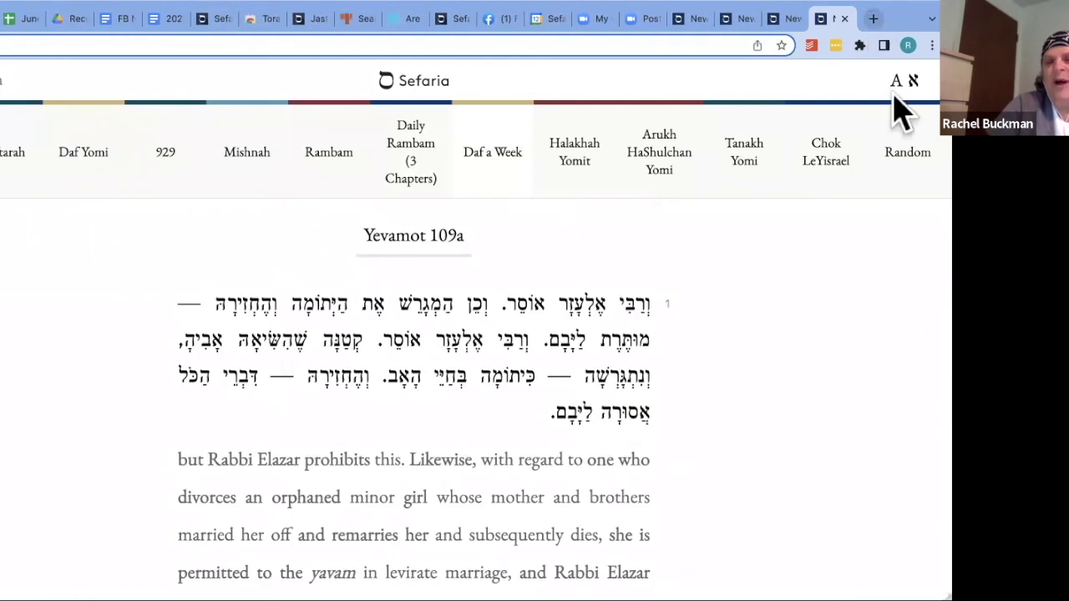
{"action": "left_click", "coordinate": [845, 18]}
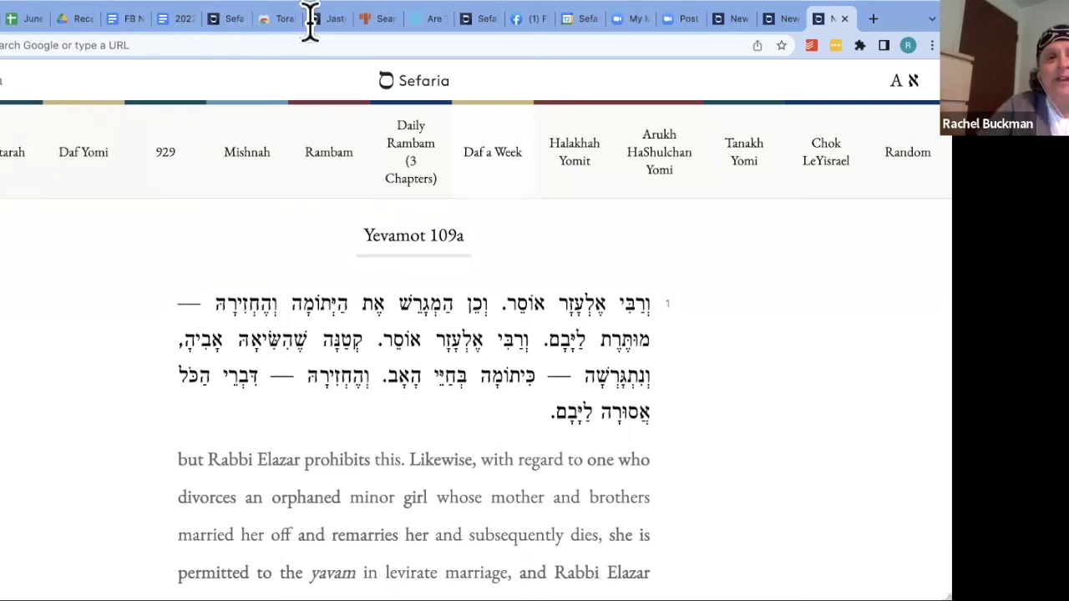
{"action": "left_click", "coordinate": [469, 22]}
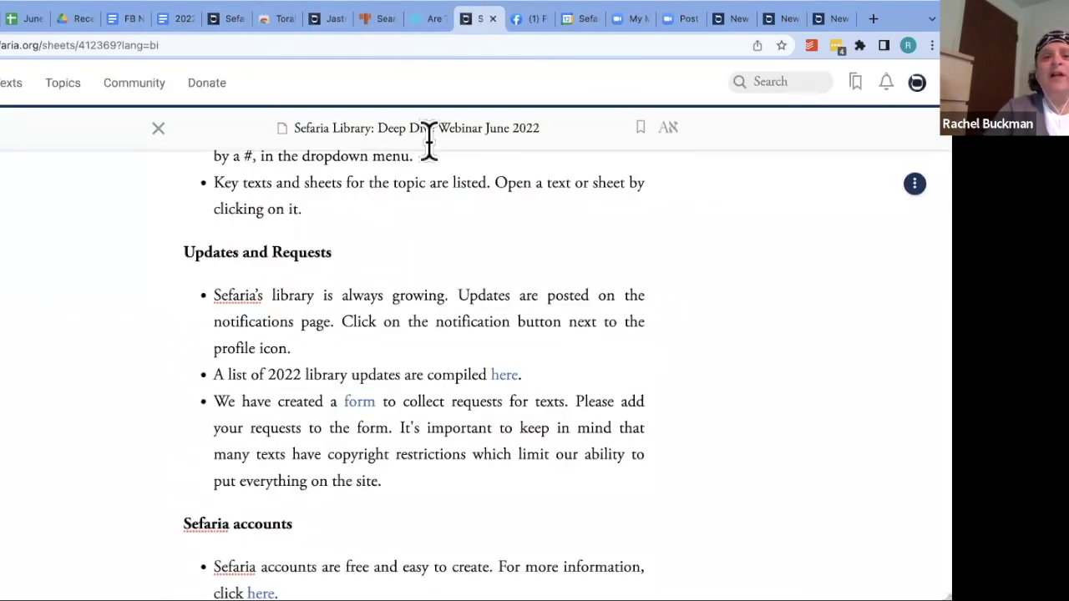
Switch to the Jastrow tab, then open Browse the Library and scroll down to its About/Tools footer
{"action": "scroll", "coordinate": [416, 220], "scroll_direction": "up", "scroll_amount": 4}
{"action": "scroll", "coordinate": [415, 220], "scroll_direction": "up", "scroll_amount": 3}
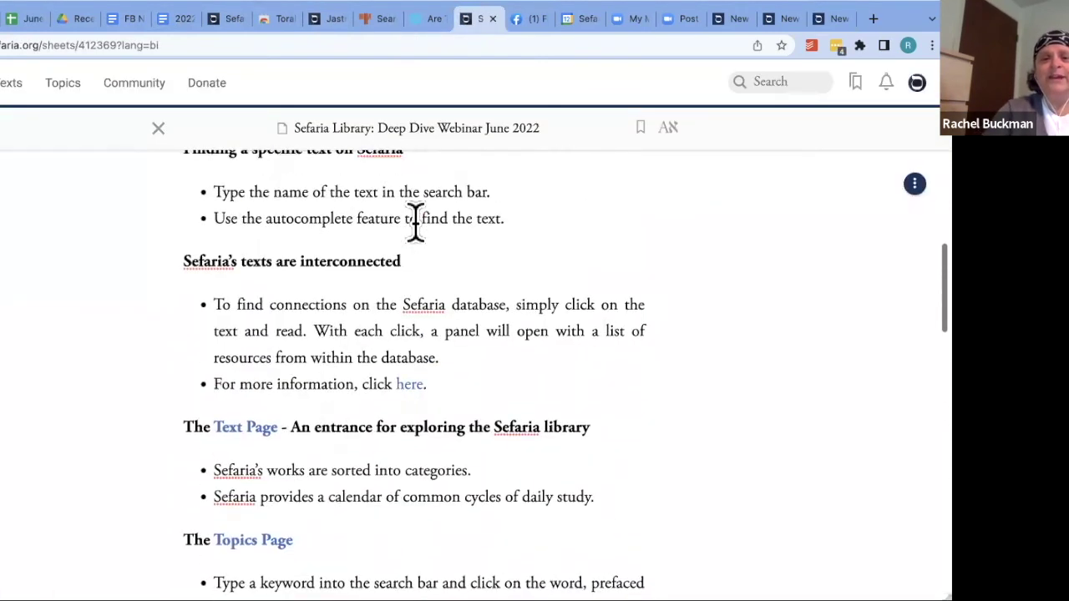
{"action": "left_click", "coordinate": [322, 19]}
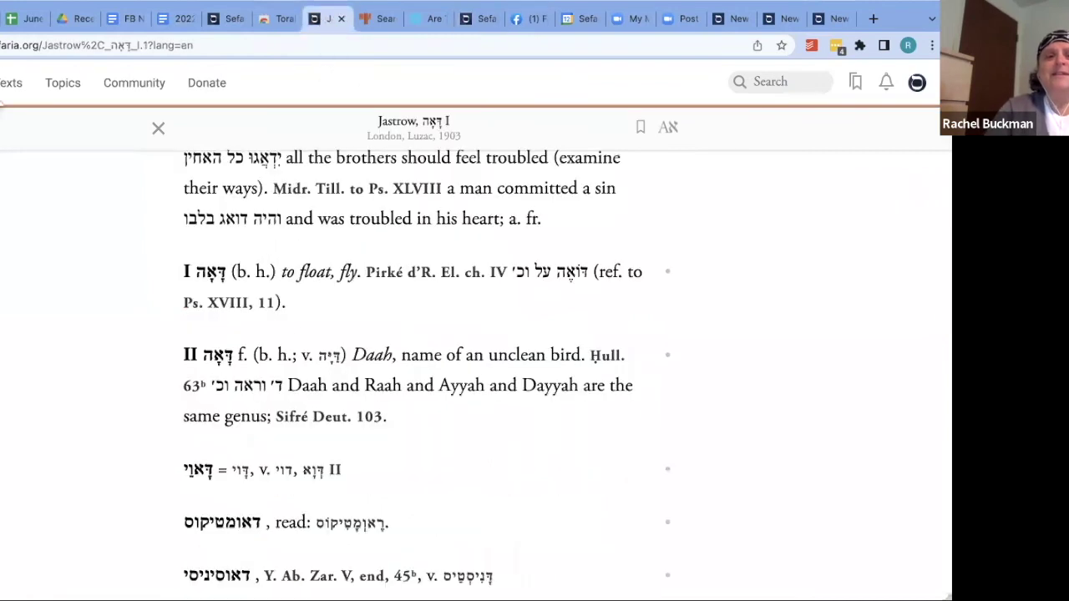
{"action": "left_click", "coordinate": [8, 87]}
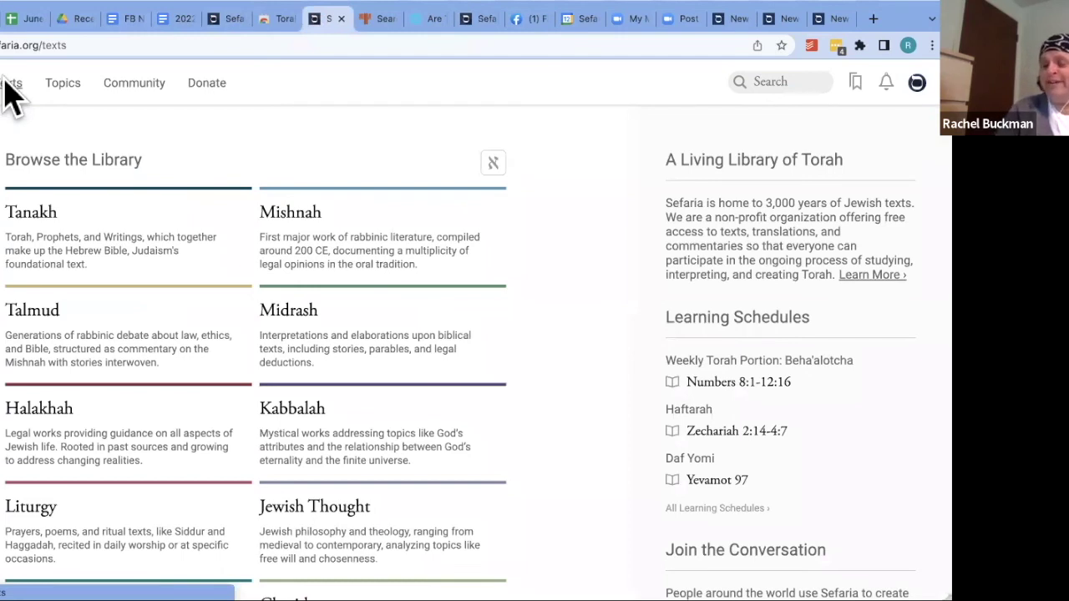
{"action": "scroll", "coordinate": [60, 259], "scroll_direction": "down", "scroll_amount": 4}
{"action": "scroll", "coordinate": [60, 259], "scroll_direction": "down", "scroll_amount": 5}
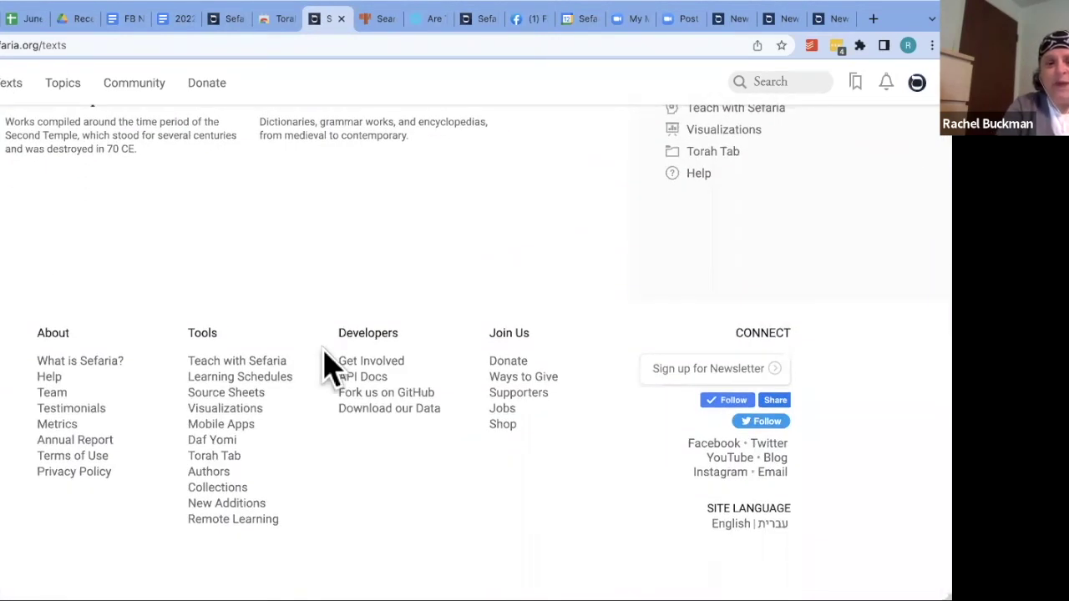
{"action": "left_click", "coordinate": [502, 377]}
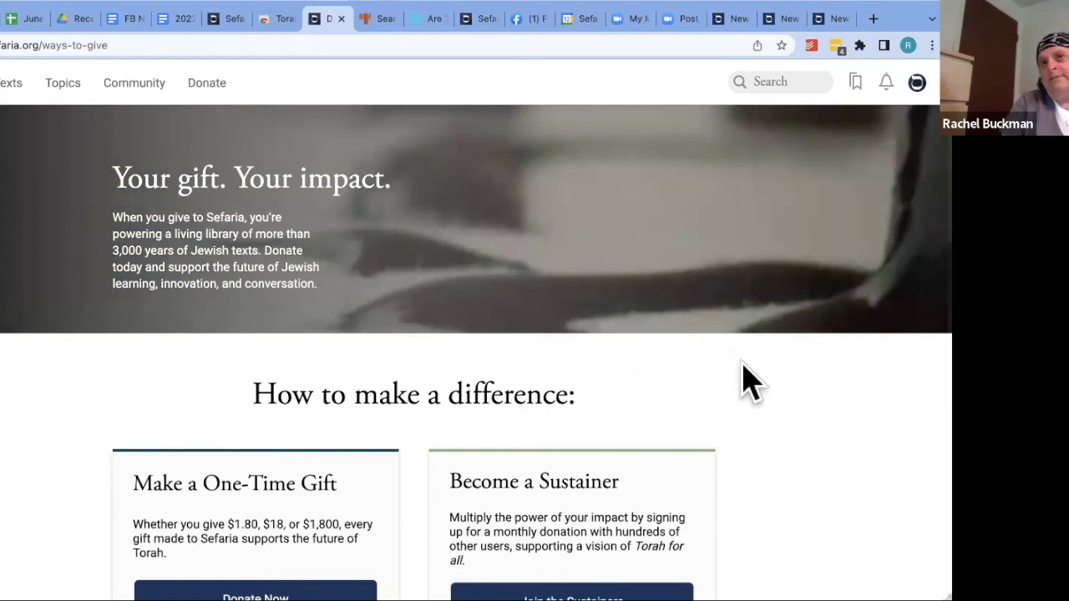
{"action": "scroll", "coordinate": [749, 383], "scroll_direction": "down", "scroll_amount": 2}
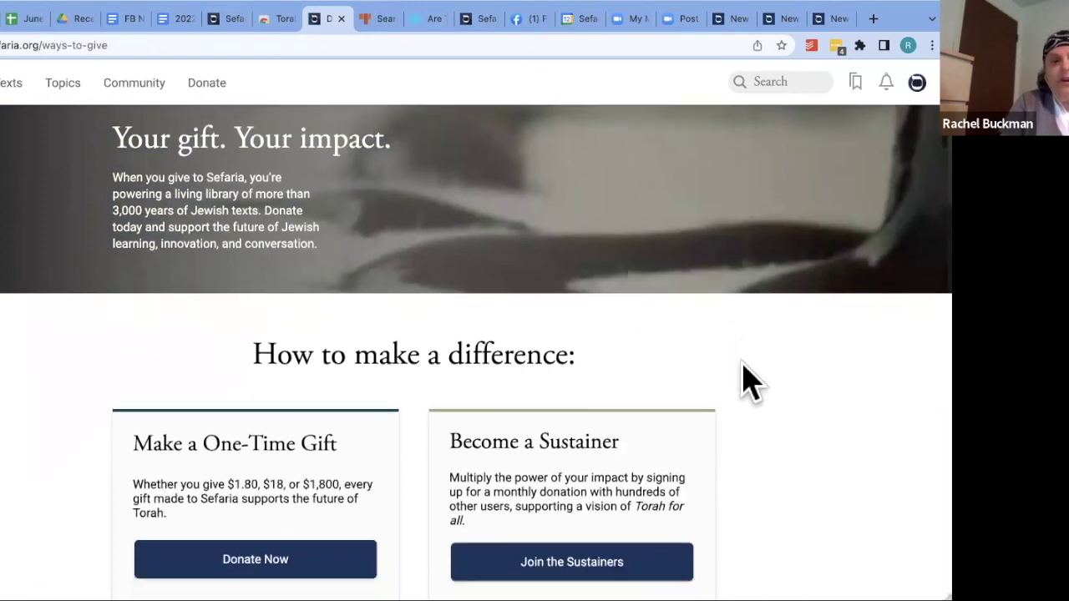
{"action": "scroll", "coordinate": [746, 380], "scroll_direction": "down", "scroll_amount": 5}
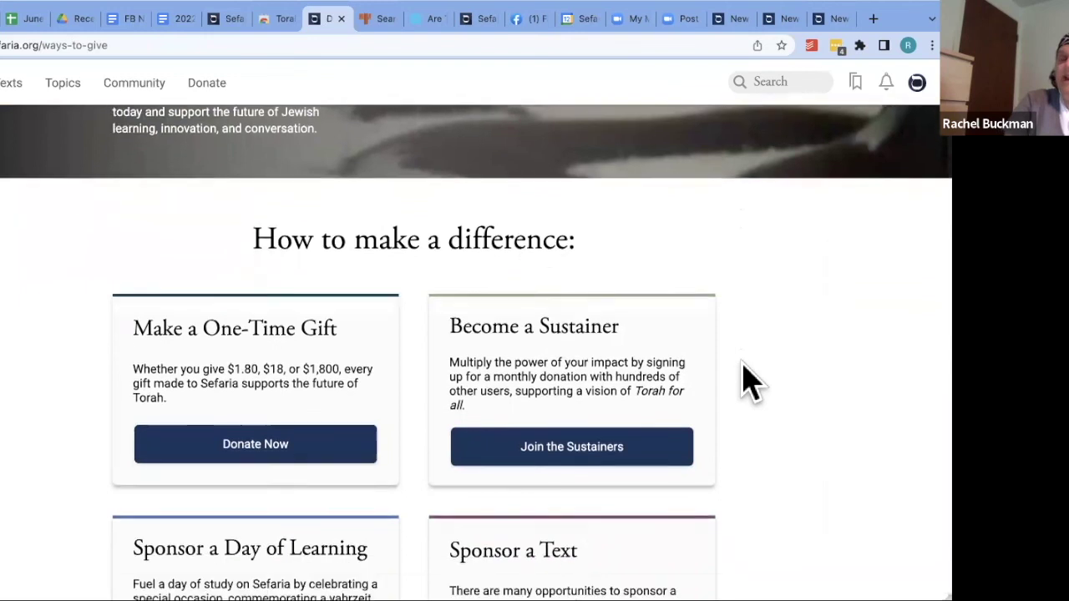
{"action": "scroll", "coordinate": [745, 380], "scroll_direction": "down", "scroll_amount": 5}
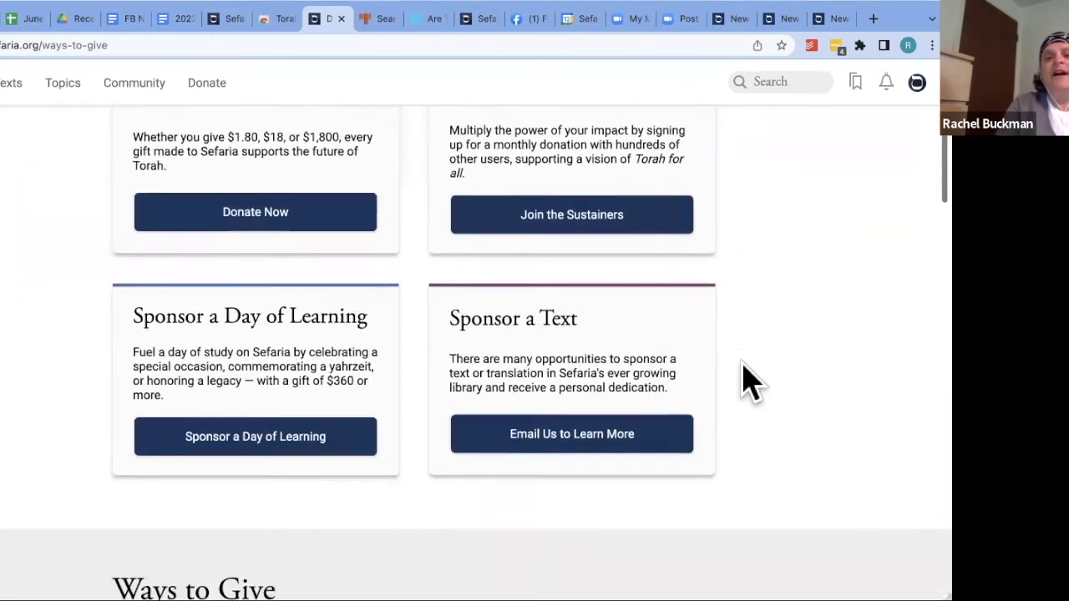
{"action": "scroll", "coordinate": [746, 380], "scroll_direction": "up", "scroll_amount": 10}
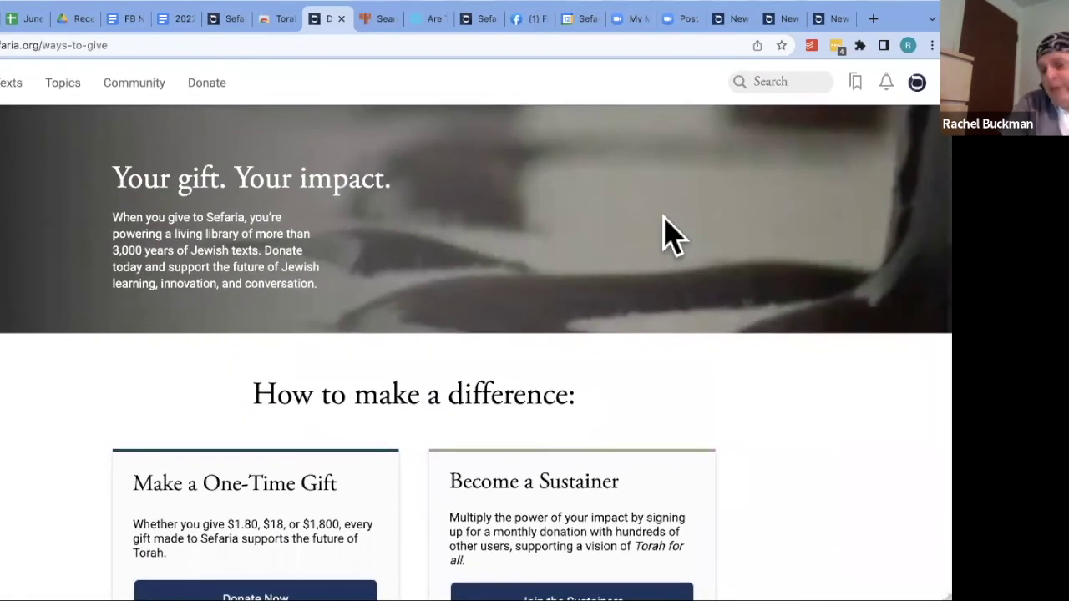
{"action": "left_click", "coordinate": [12, 87]}
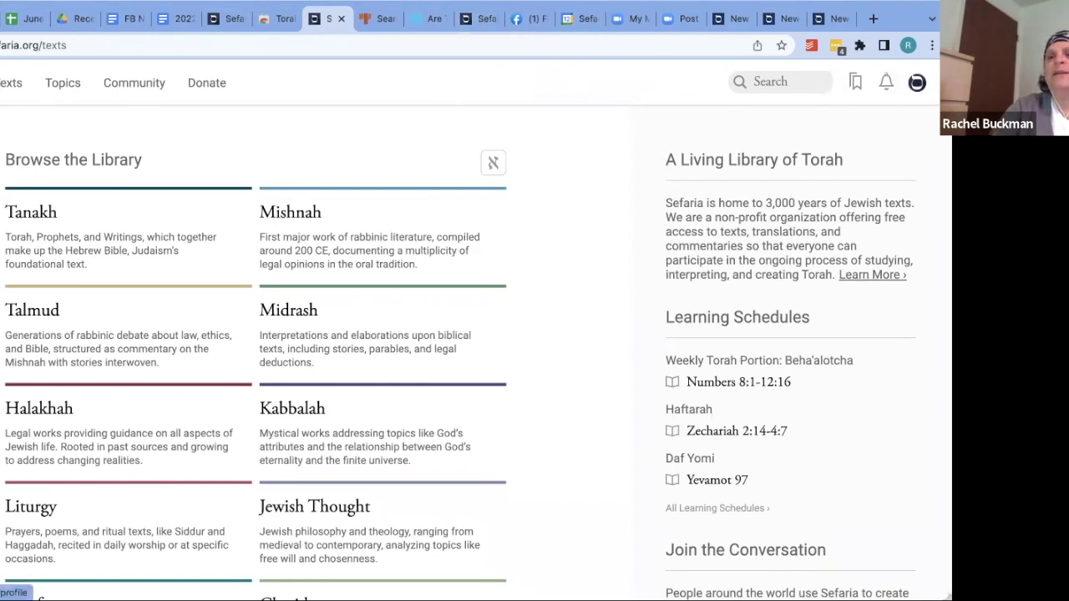
Open Help from the profile menu and scroll through the FAQs sheets, such as Managing Your Account
{"action": "left_click", "coordinate": [917, 82]}
{"action": "left_click", "coordinate": [835, 244]}
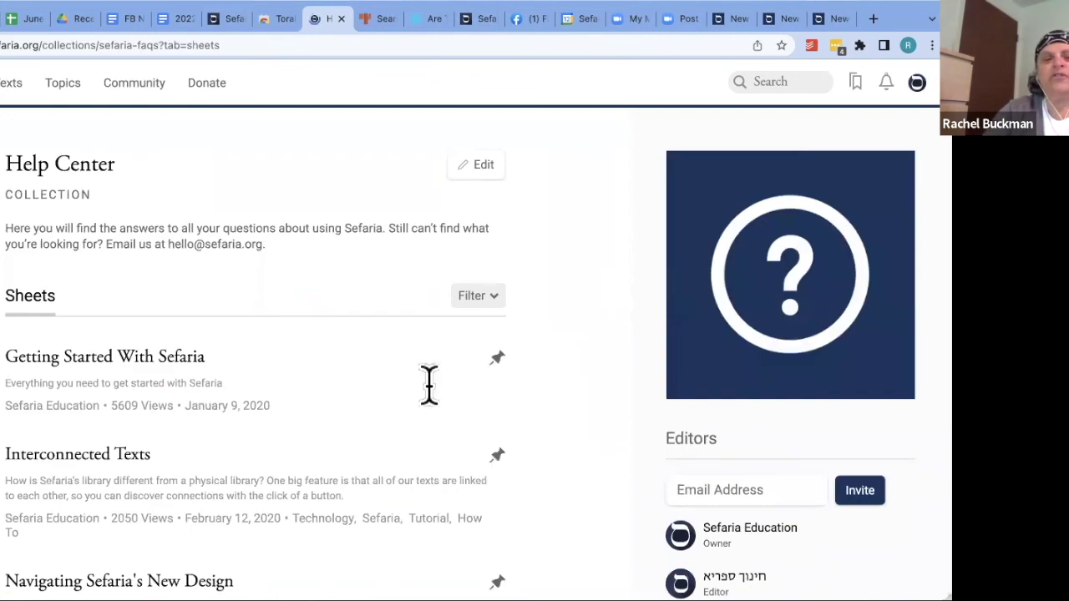
{"action": "scroll", "coordinate": [428, 384], "scroll_direction": "down", "scroll_amount": 10}
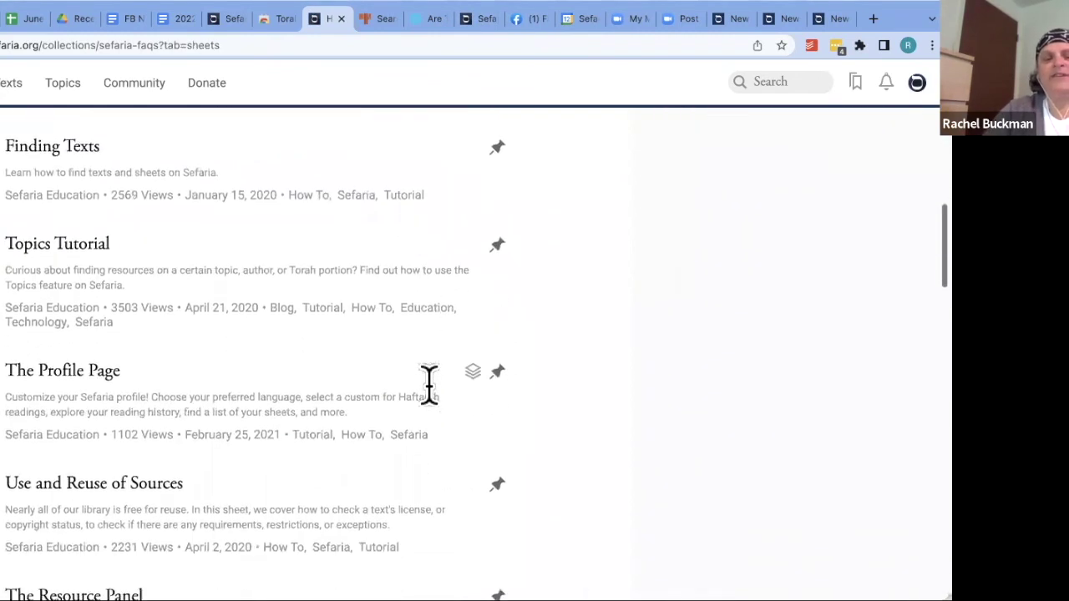
{"action": "scroll", "coordinate": [428, 384], "scroll_direction": "down", "scroll_amount": 5}
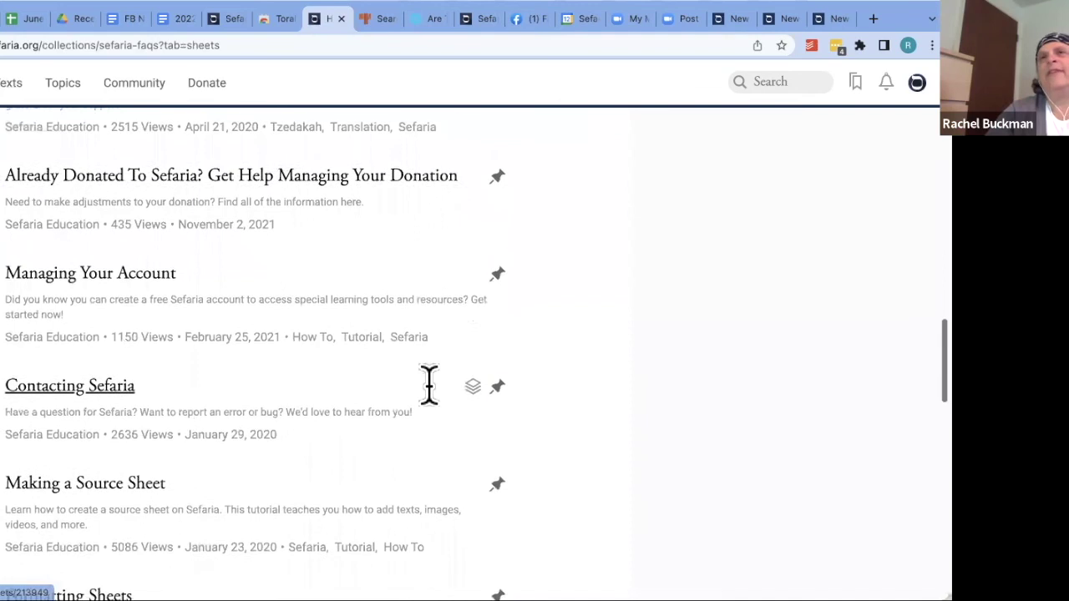
{"action": "scroll", "coordinate": [404, 398], "scroll_direction": "down", "scroll_amount": 1}
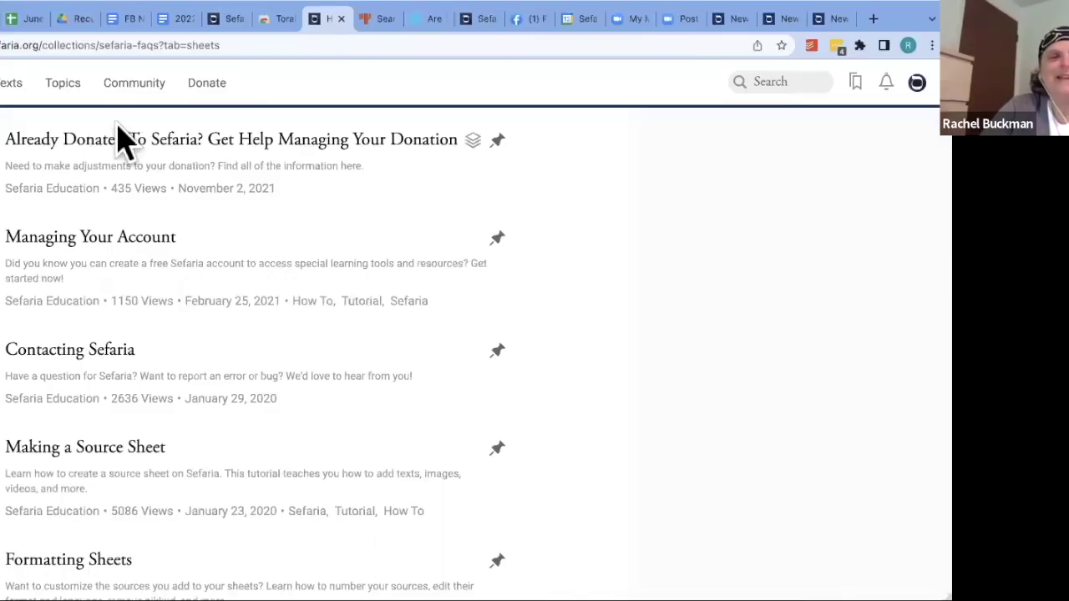
Open today's Daf Yomi, Yevamot 97, from the Talmud section of the library
{"action": "left_click", "coordinate": [4, 87]}
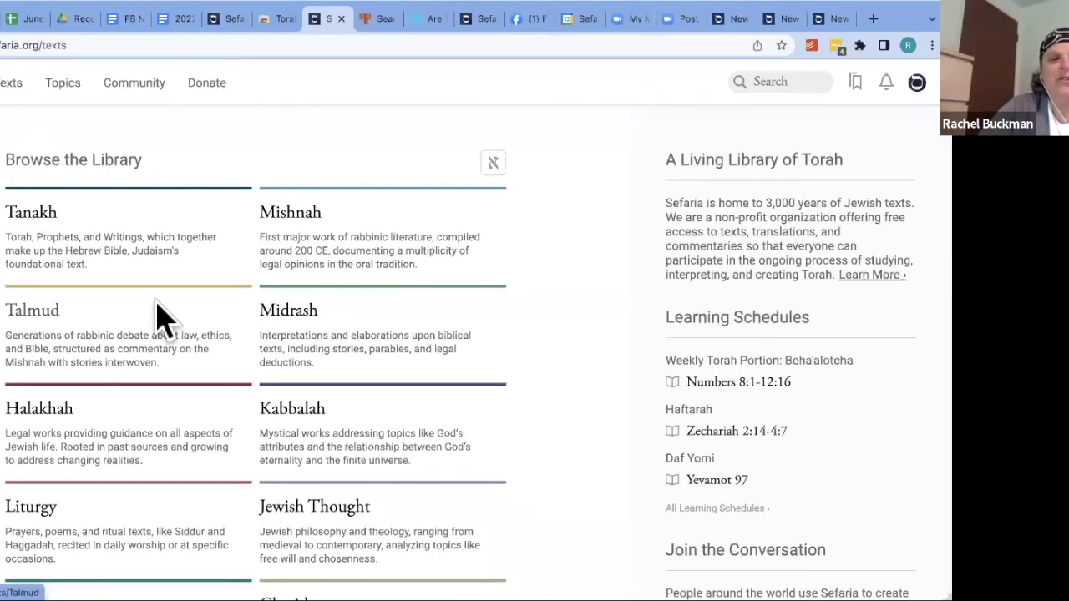
{"action": "left_click", "coordinate": [33, 302]}
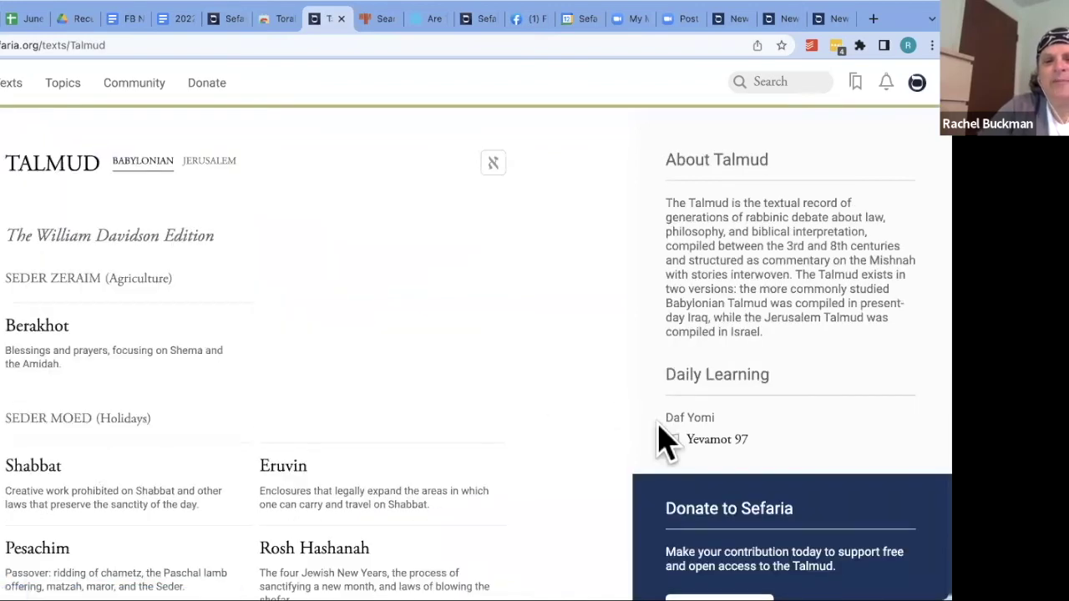
{"action": "left_click", "coordinate": [716, 443]}
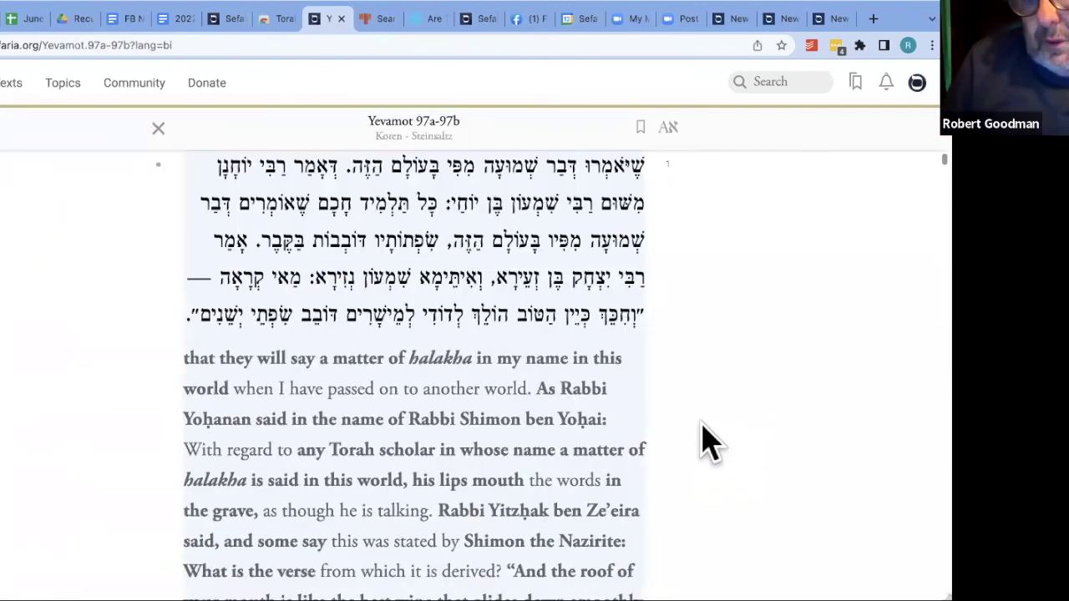
{"action": "scroll", "coordinate": [616, 336], "scroll_direction": "up", "scroll_amount": 2}
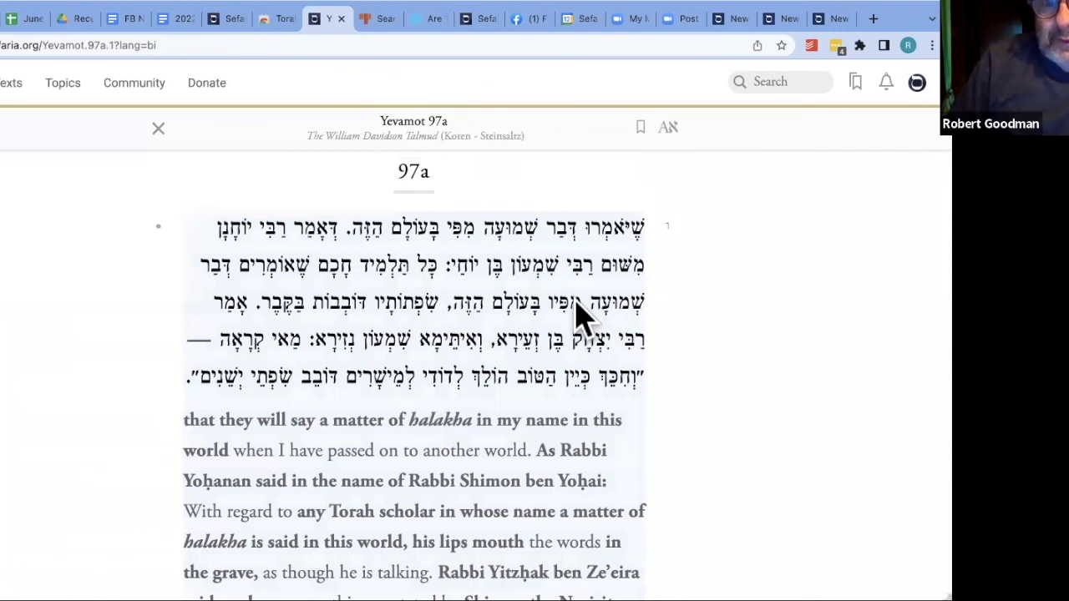
Show resources for the first passage of 97a and scroll the panel down to Tools
{"action": "left_click", "coordinate": [580, 313]}
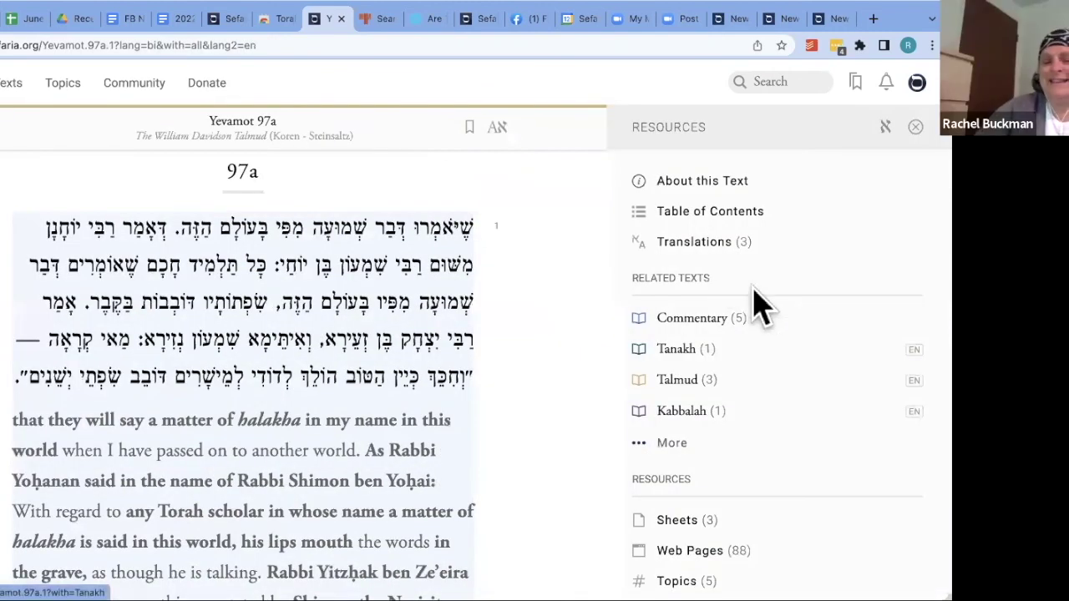
{"action": "scroll", "coordinate": [756, 307], "scroll_direction": "down", "scroll_amount": 1}
{"action": "scroll", "coordinate": [755, 308], "scroll_direction": "down", "scroll_amount": 2}
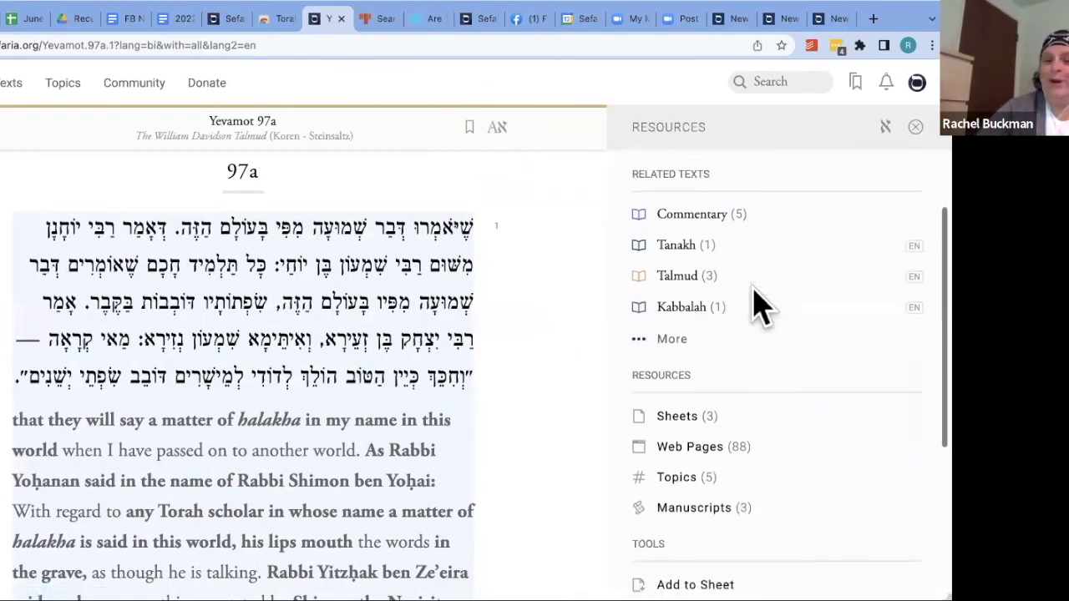
{"action": "scroll", "coordinate": [758, 305], "scroll_direction": "down", "scroll_amount": 3}
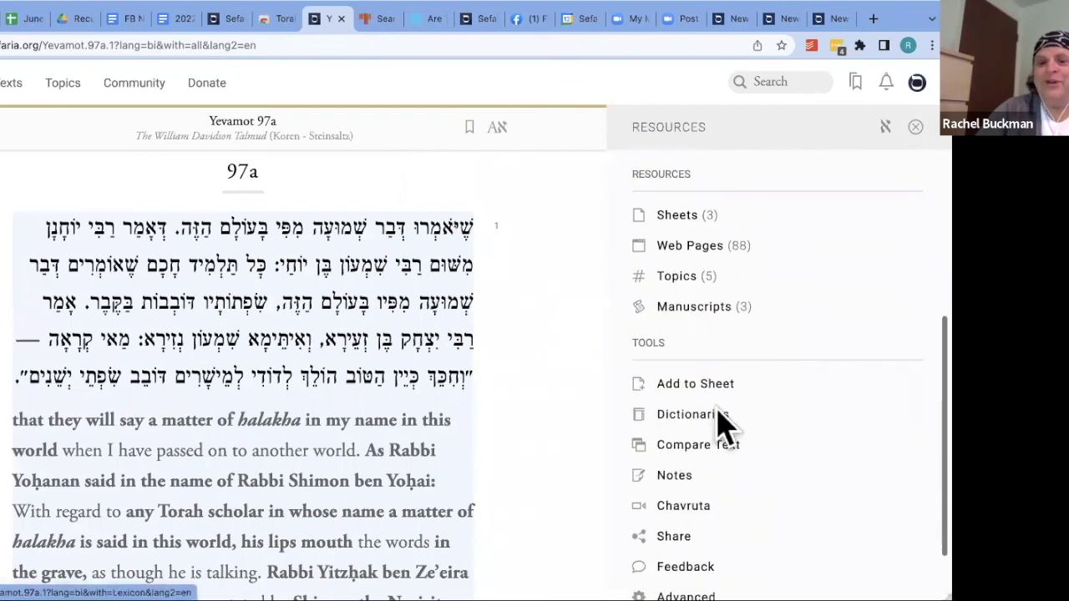
Start a Chavruta from Tools, open your private Beit Midrash, and select its invite link
{"action": "left_click", "coordinate": [681, 507]}
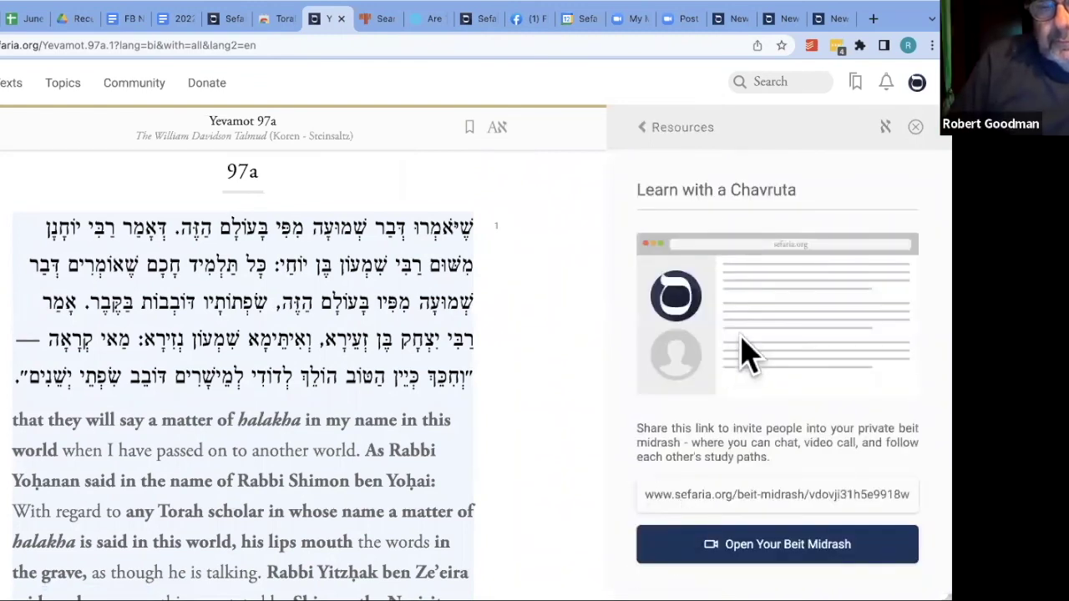
{"action": "scroll", "coordinate": [735, 484], "scroll_direction": "down", "scroll_amount": 1}
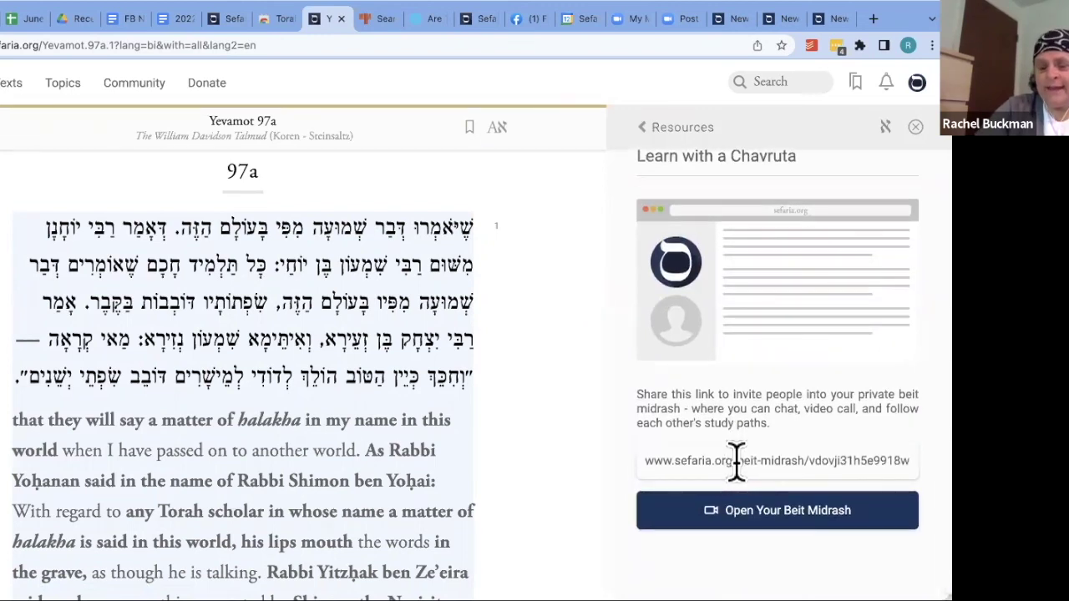
{"action": "left_click", "coordinate": [739, 514]}
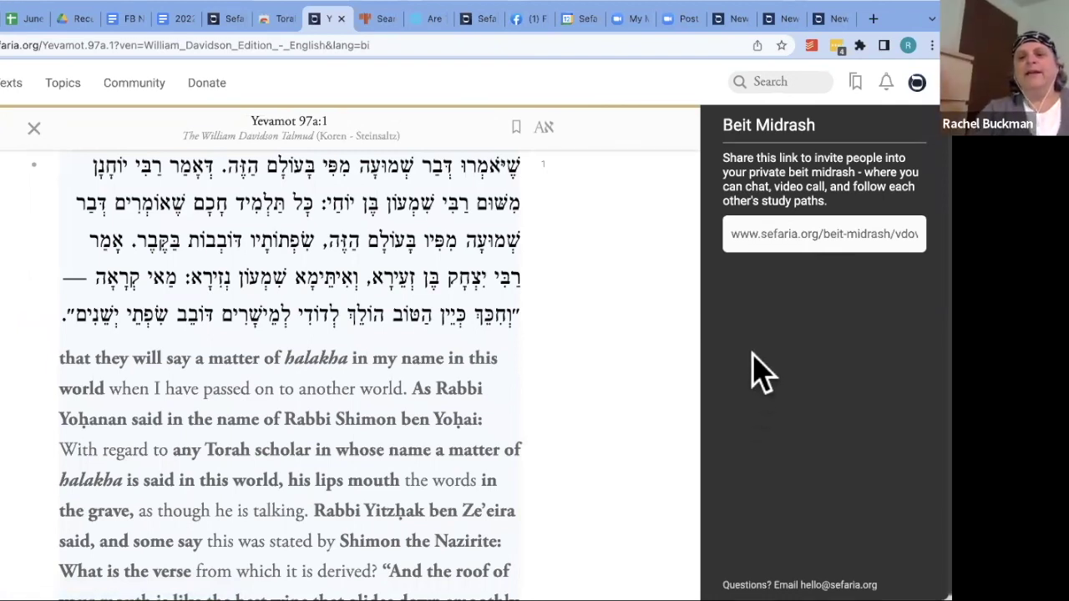
{"action": "left_click", "coordinate": [775, 239]}
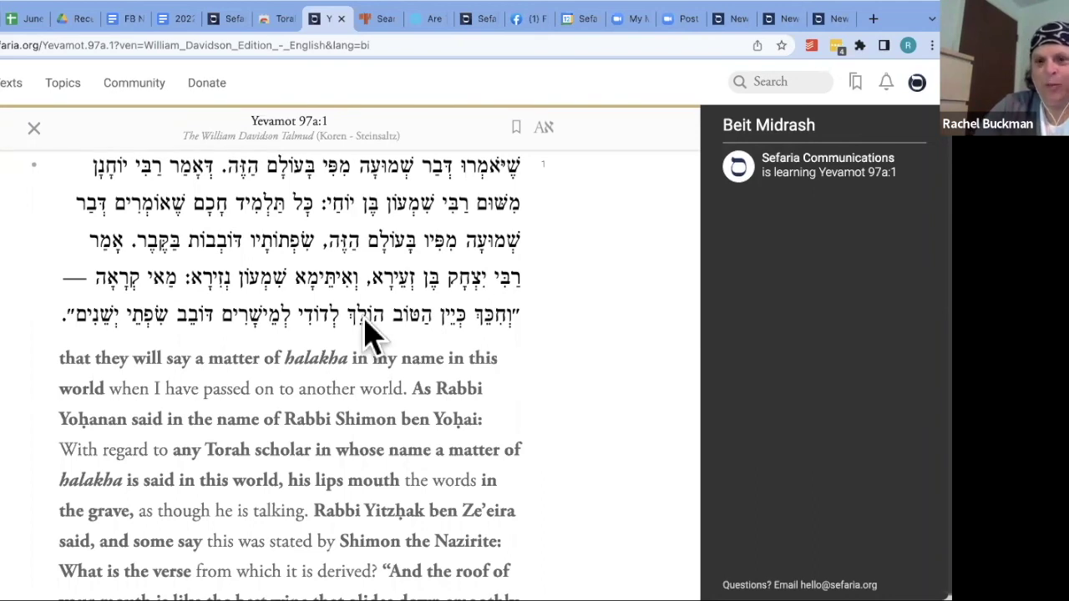
{"action": "scroll", "coordinate": [368, 334], "scroll_direction": "down", "scroll_amount": 4}
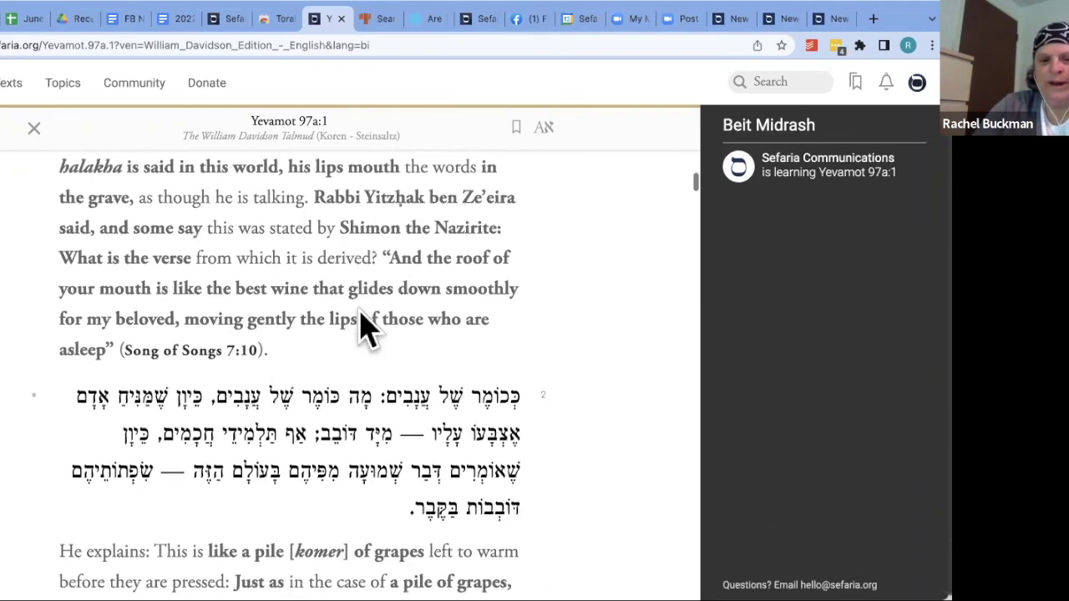
{"action": "scroll", "coordinate": [368, 334], "scroll_direction": "up", "scroll_amount": 3}
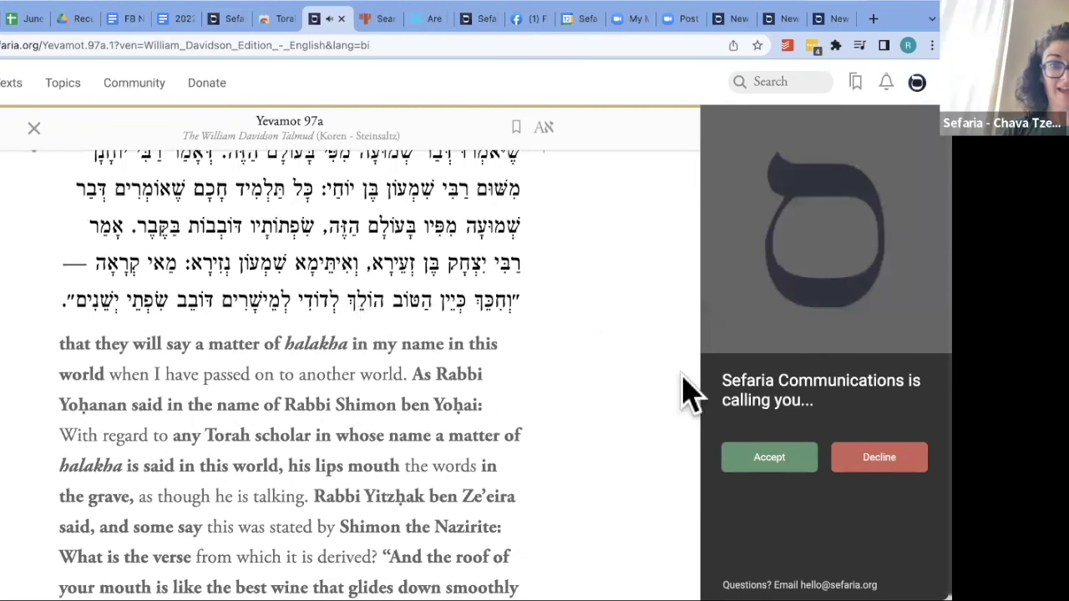
Accept the incoming Chavruta video call on Yevamot 97a, then hang up
{"action": "left_click", "coordinate": [766, 459]}
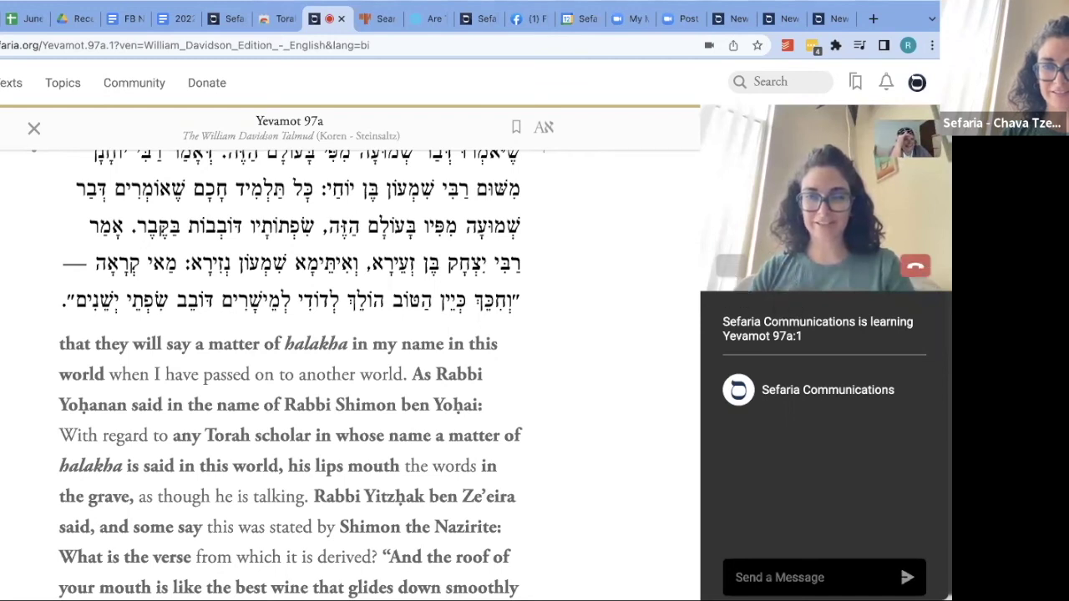
{"action": "left_click", "coordinate": [918, 266]}
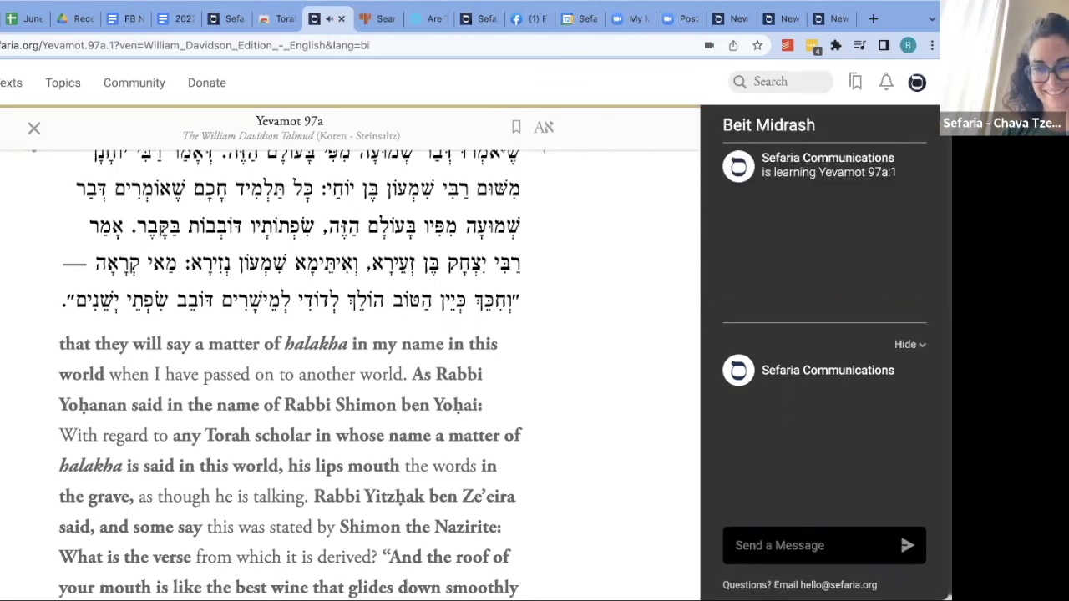